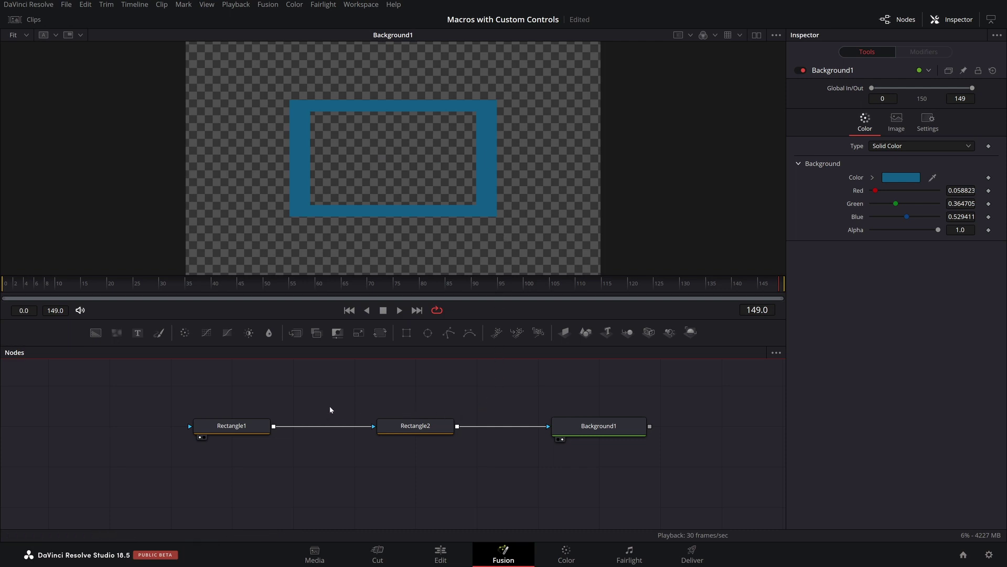
Disconnect Rectangle1 from Rectangle2, and Rectangle2 from Background1
left_click(330, 426)
key("Delete")
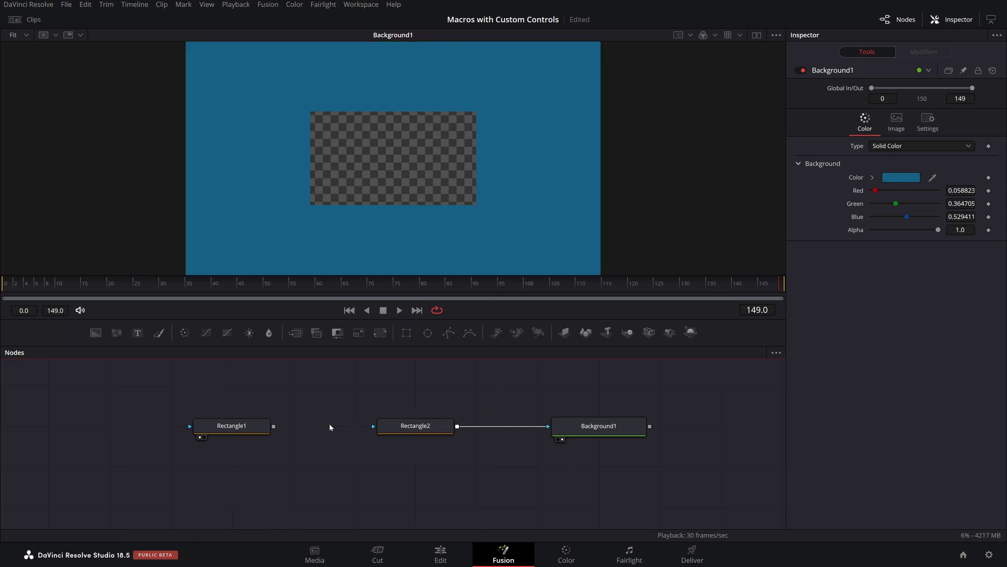
left_click(508, 426)
key("Delete")
Enable the dual-viewer layout, showing Rectangle1 in the first viewer and Rectangle2 in the second
left_click(247, 433)
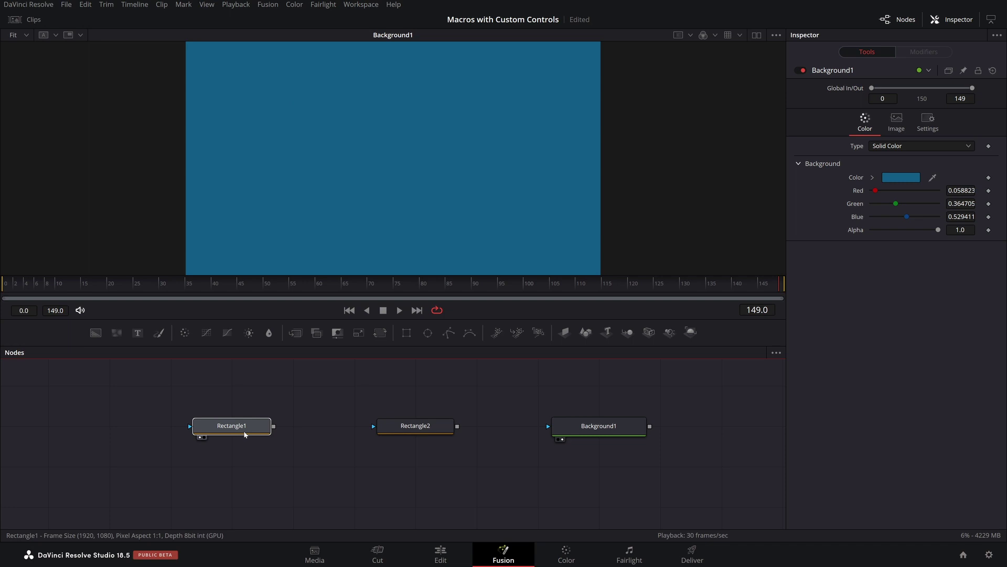
left_click(755, 36)
left_click(237, 434)
key("1")
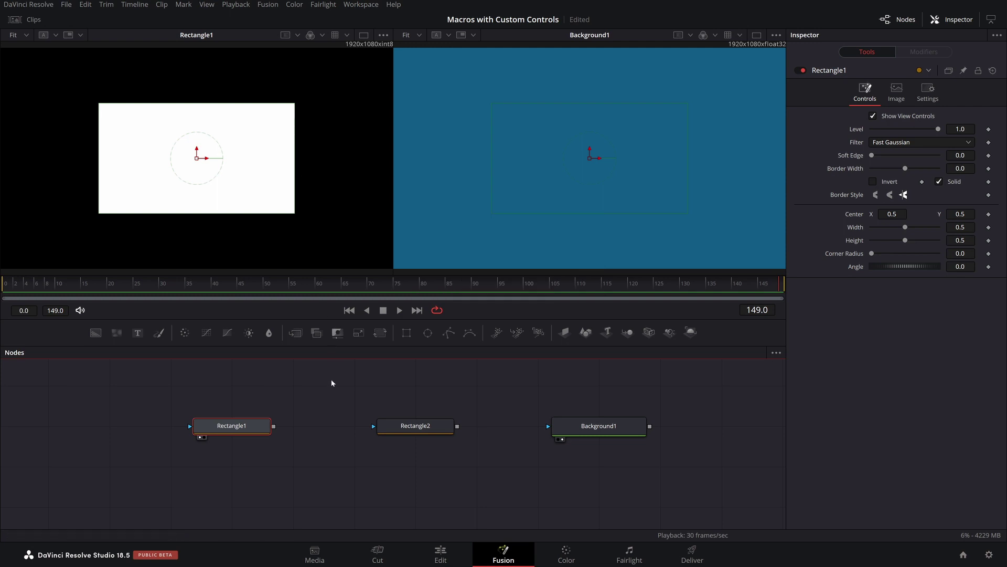
left_click(415, 429)
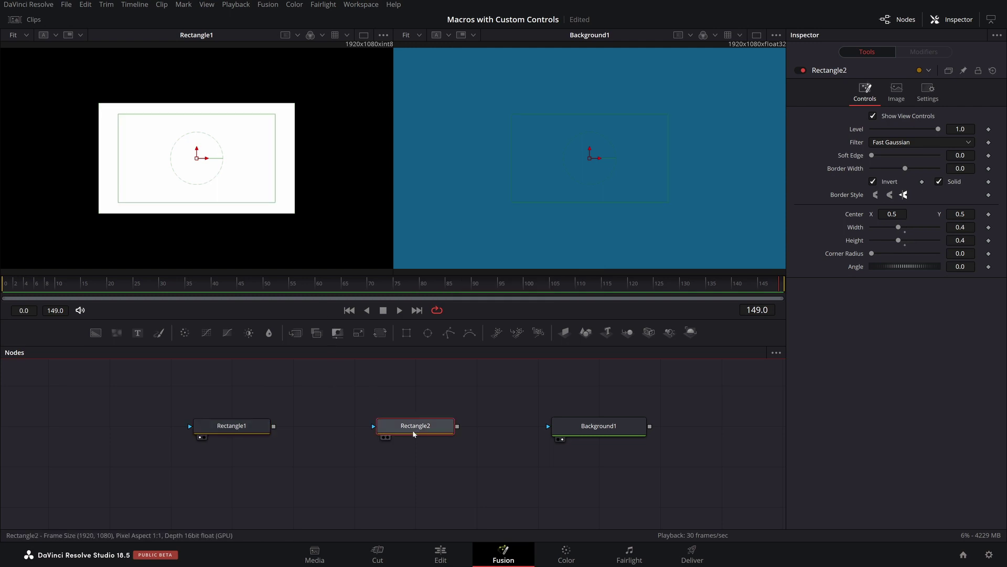
key("2")
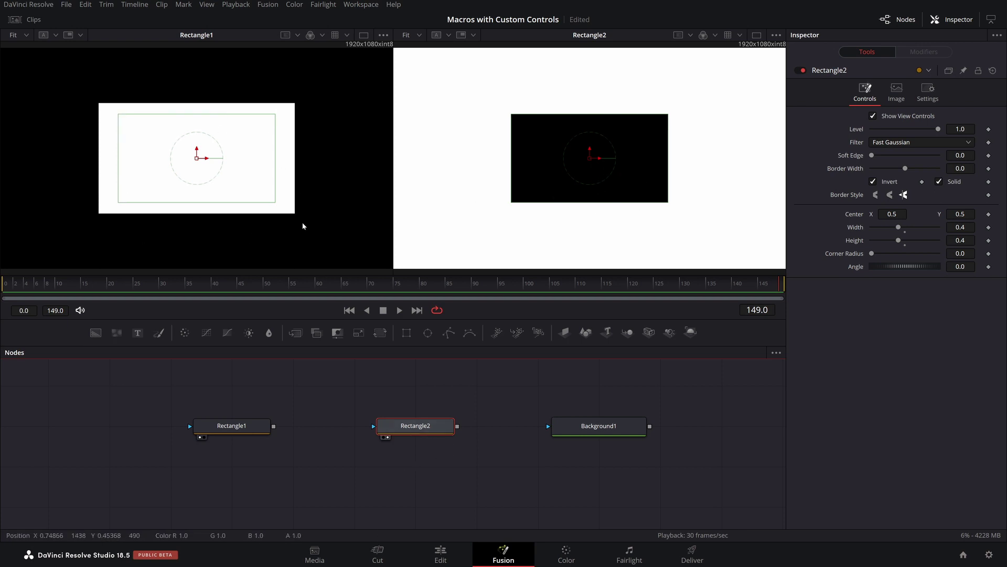
Connect Rectangle1's output to Rectangle2 and set Rectangle2's Paint Mode to Multiply
left_click(227, 428)
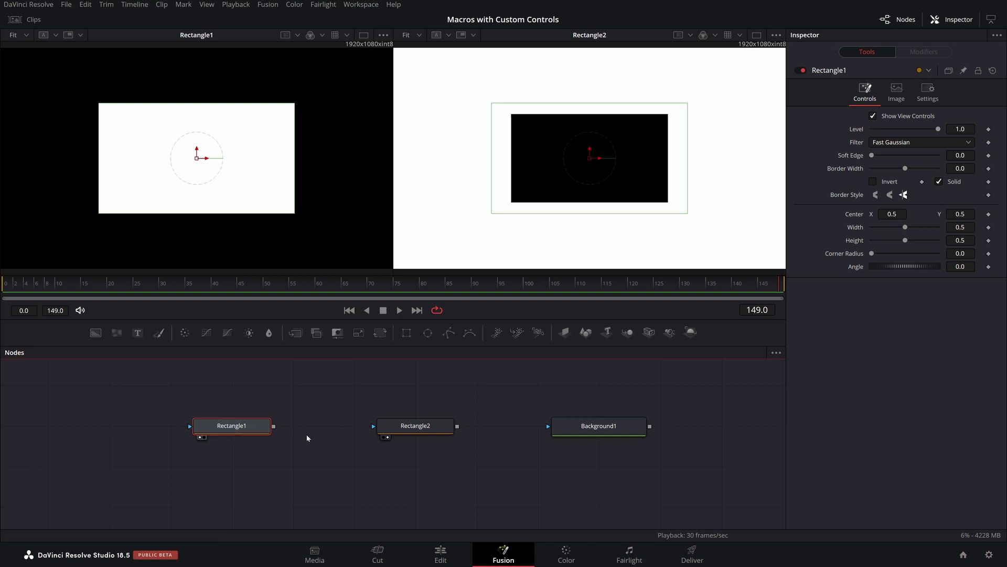
left_click_drag(274, 426, 417, 430)
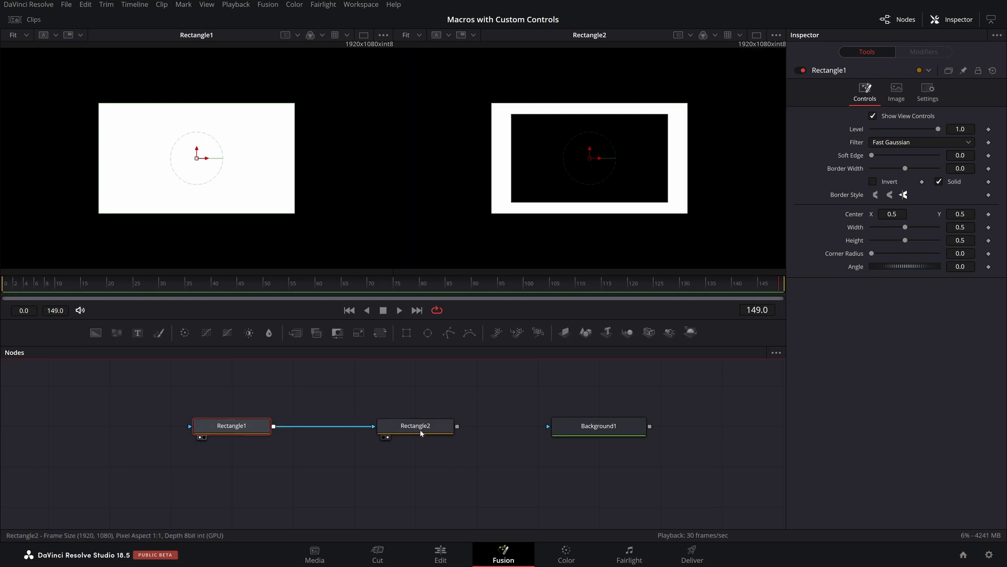
left_click(418, 430)
left_click(921, 182)
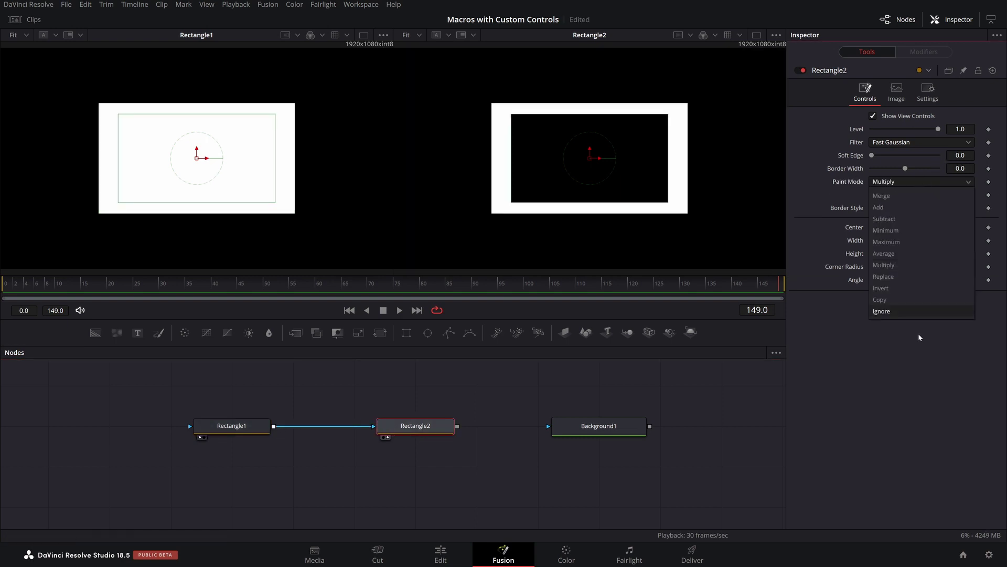
left_click(885, 265)
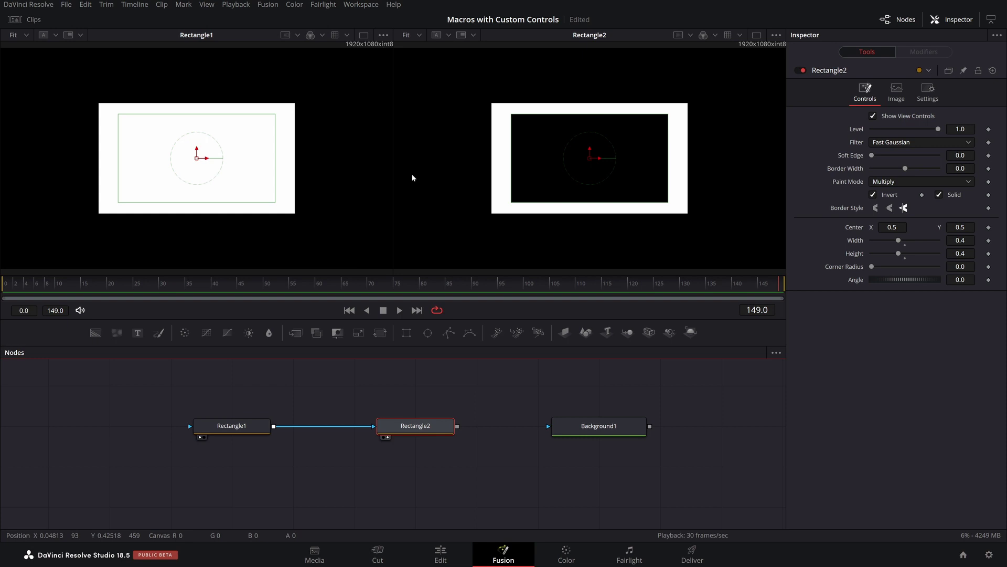
key("space")
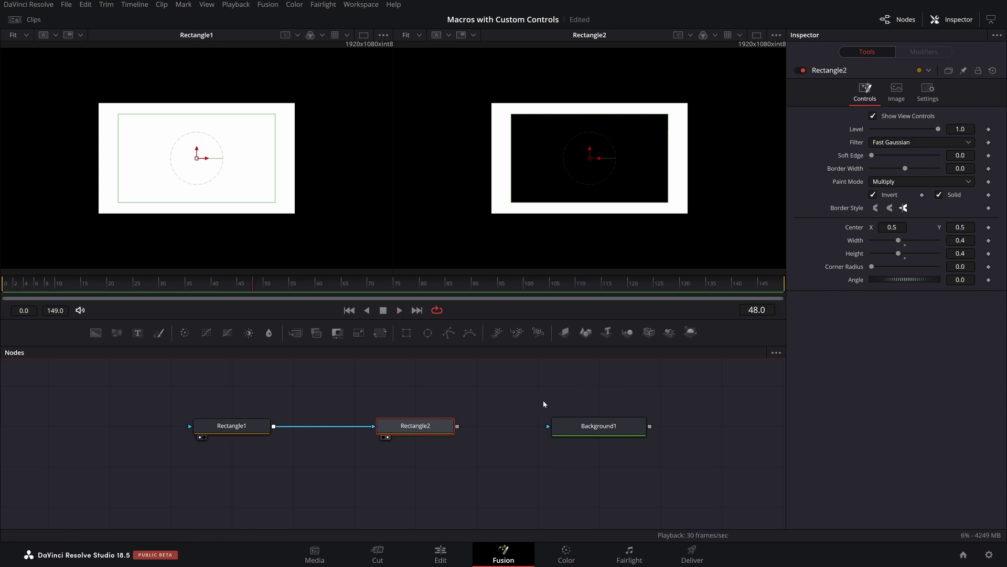
left_click(544, 404)
left_click(912, 181)
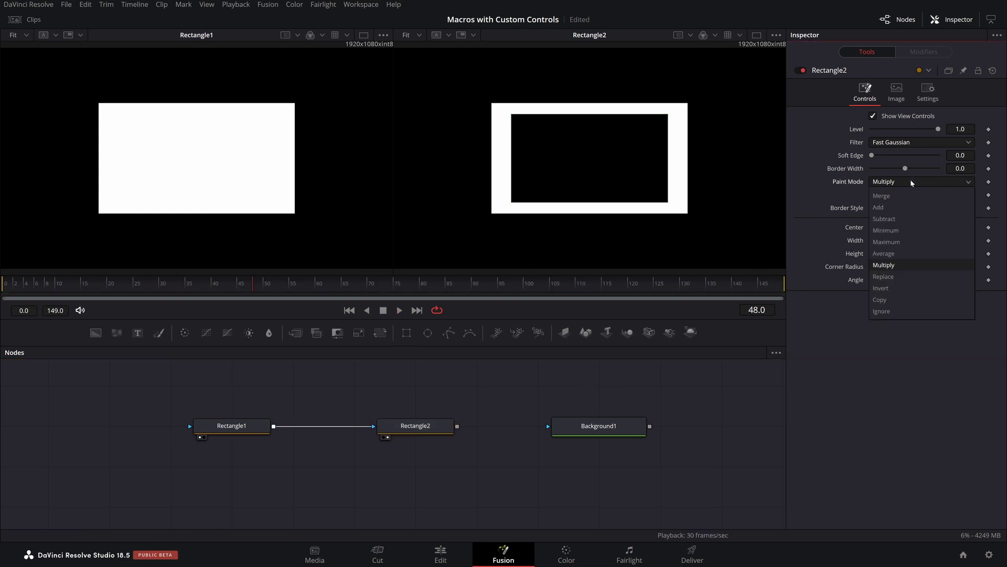
left_click(903, 405)
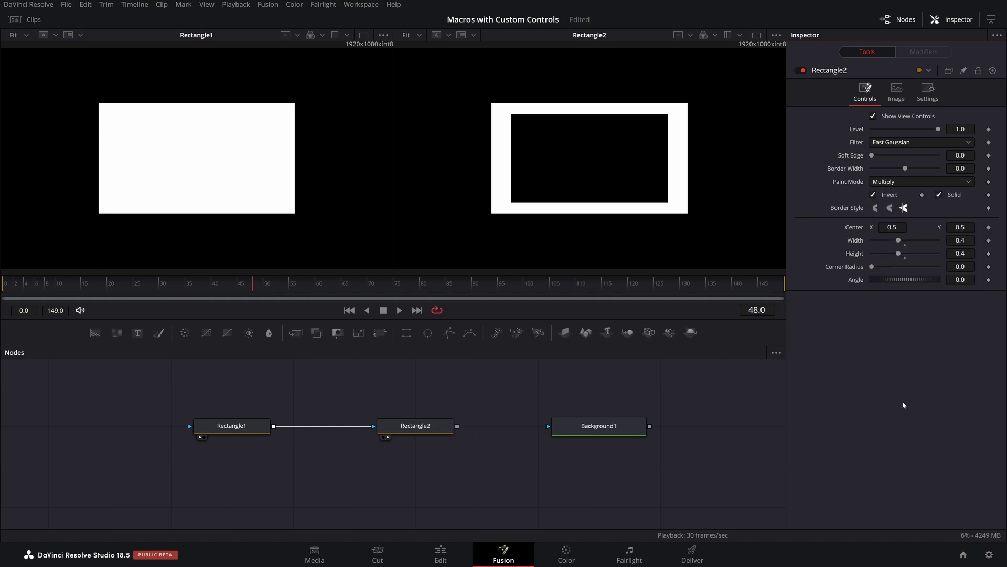
Connect Rectangle2's output to Background1 as its mask and show Background1 in the second viewer
left_click_drag(518, 405, 449, 398)
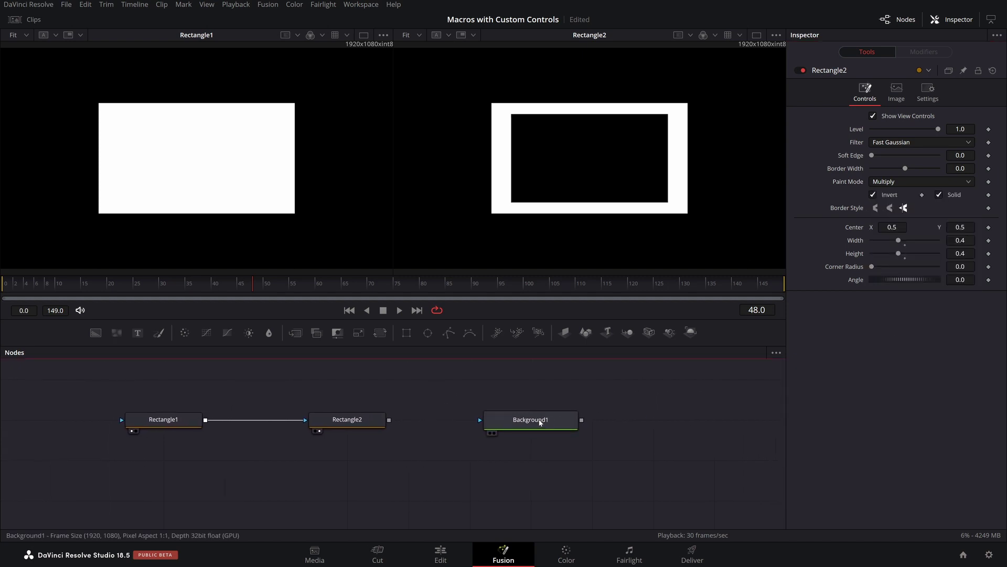
left_click(540, 422)
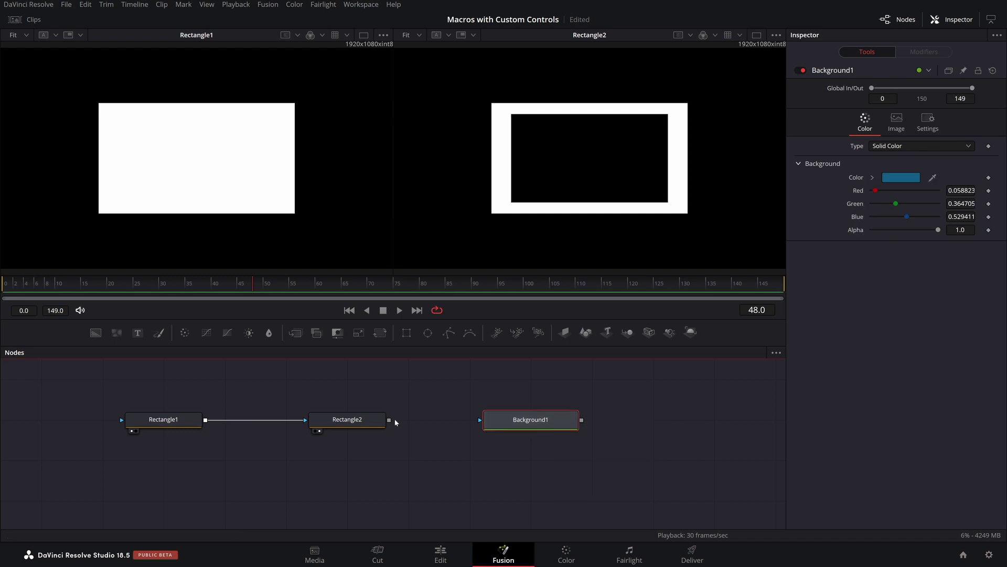
left_click_drag(389, 419, 498, 428)
key("2")
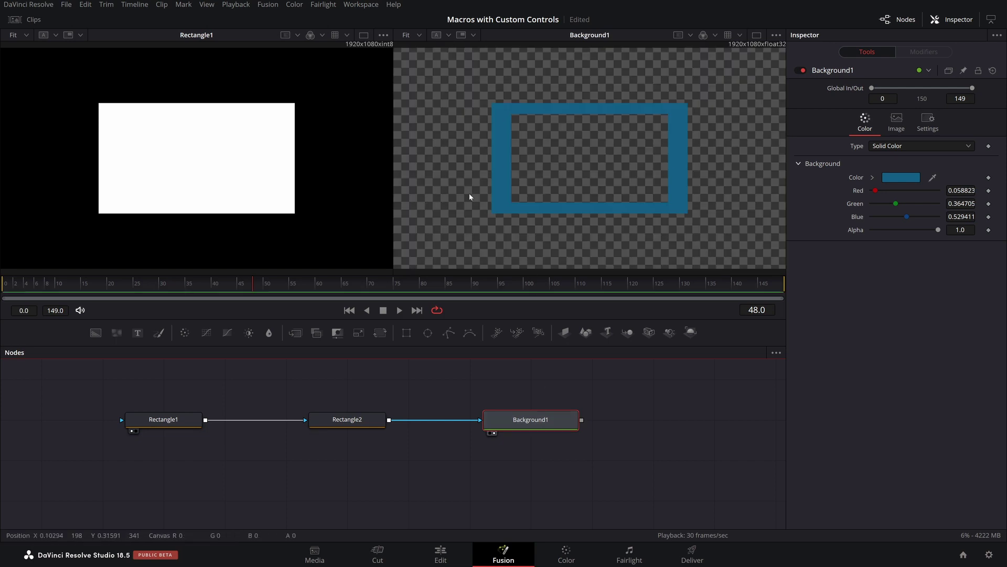
Rename the Rectangle1 node to OuterRectangle
left_click_drag(623, 389, 658, 394)
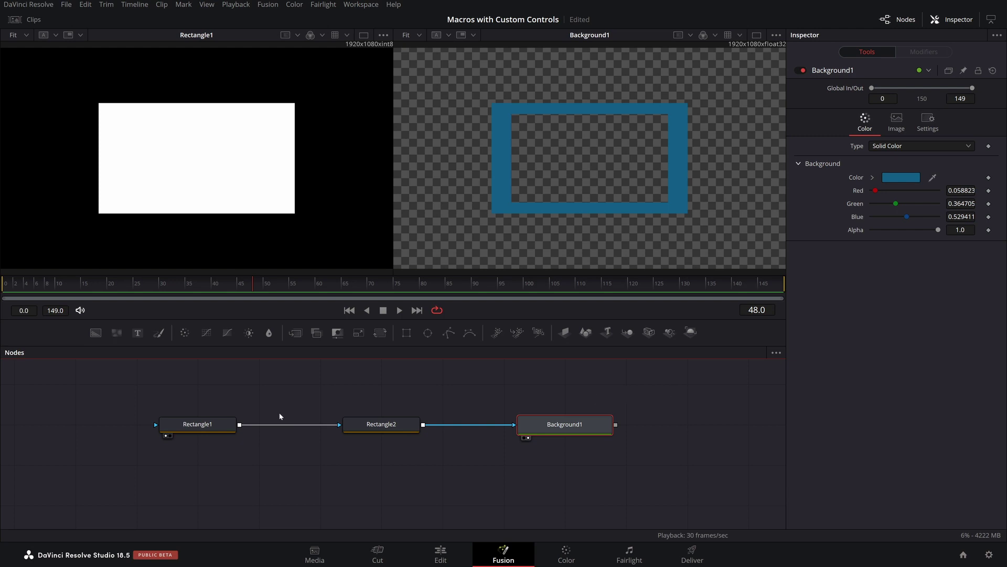
left_click(215, 428)
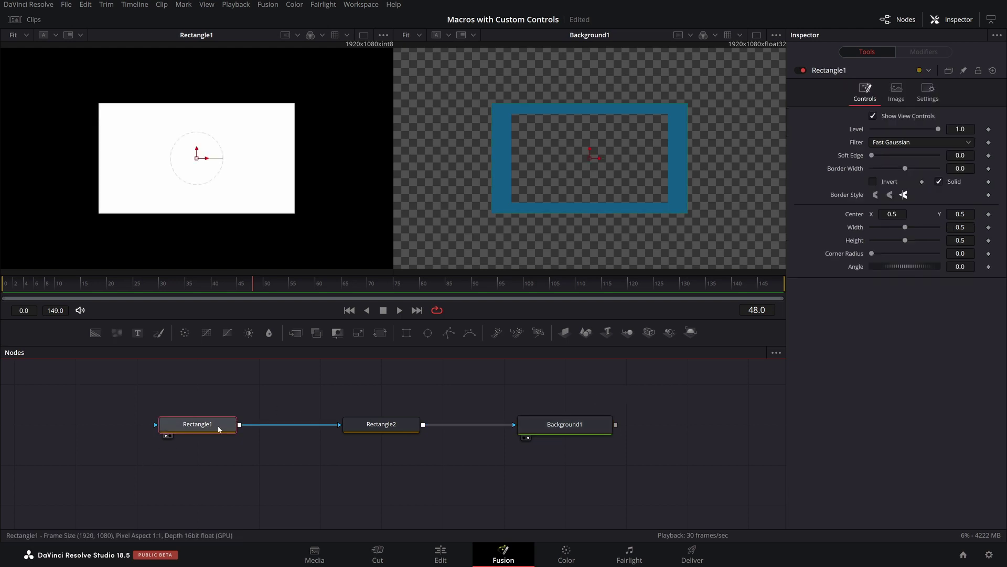
key("F2")
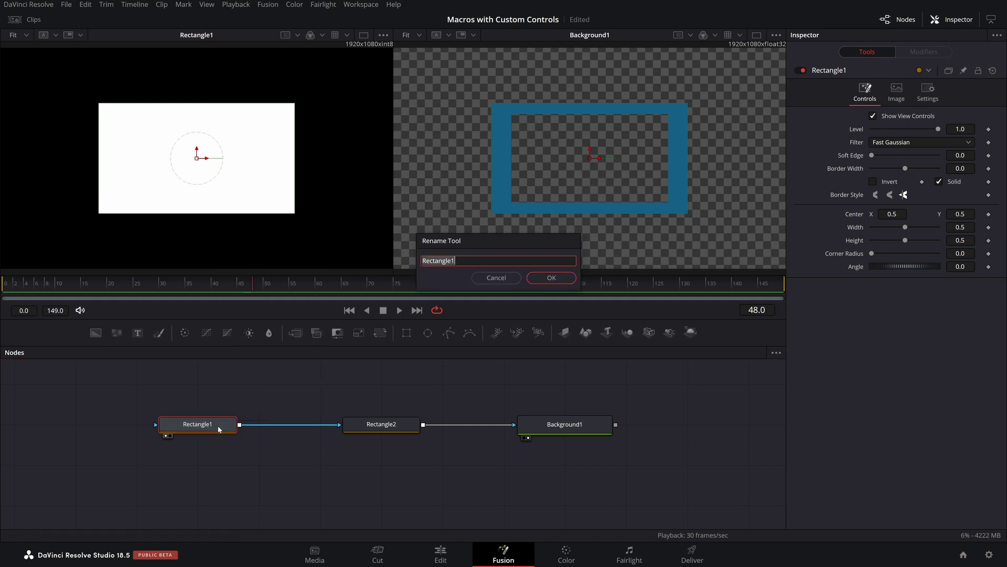
type("Outer Rectangle")
key("Return")
Rename the Rectangle2 node to InnerRectangle
left_click(375, 428)
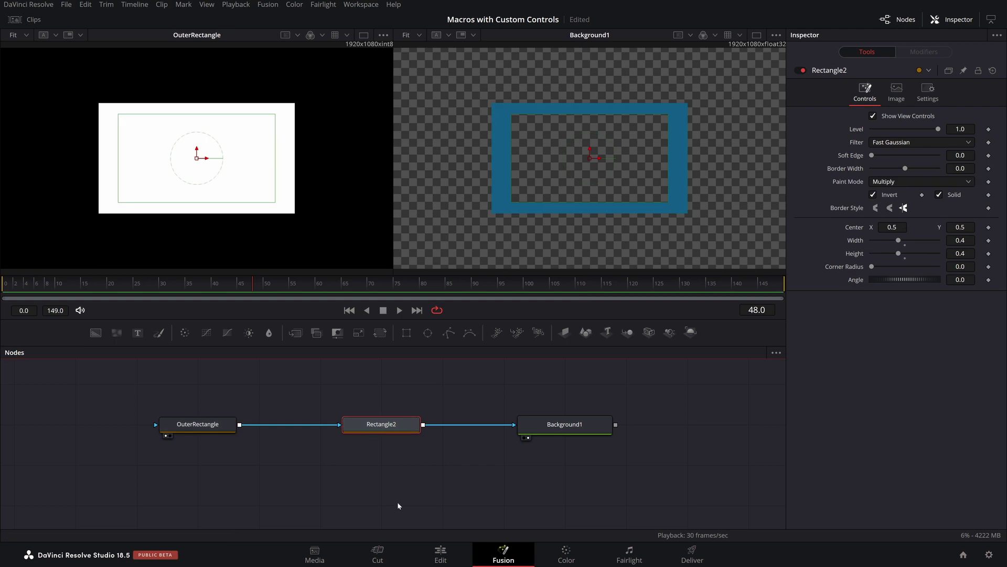
key("F2")
type("Inner Re")
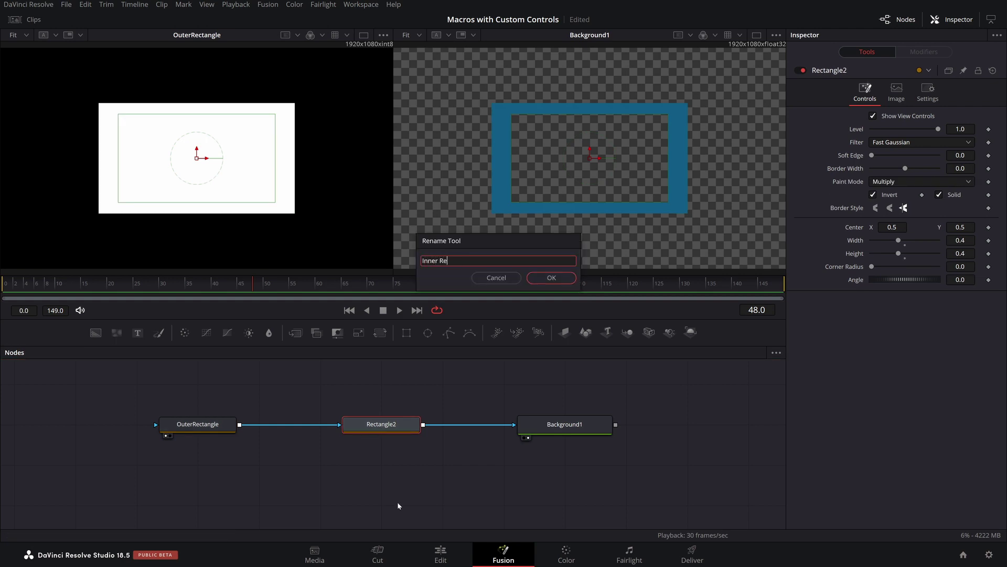
type("ctangle")
key("Return")
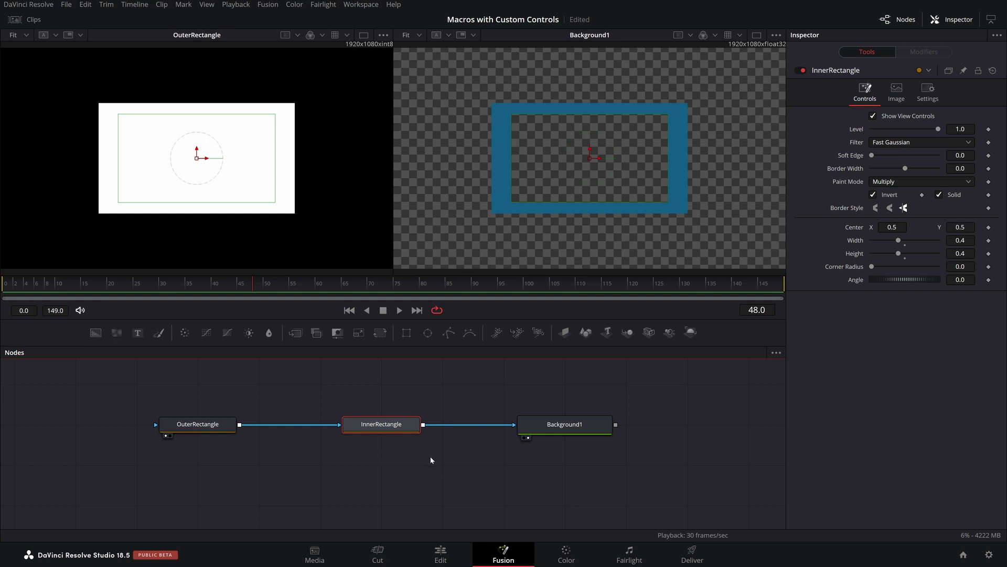
Rename the Background1 node to FrameColor
left_click(563, 429)
key("F2")
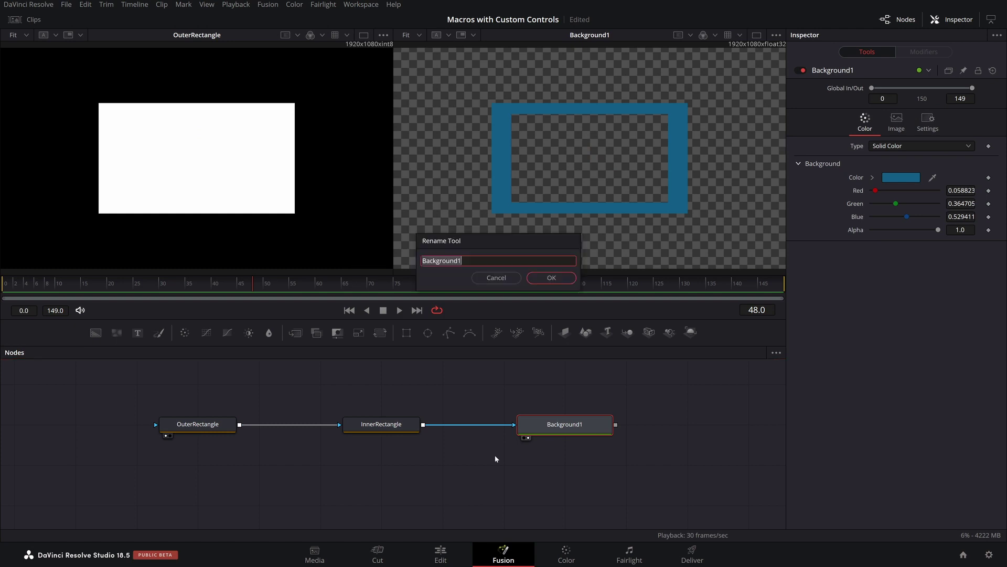
type("FrameColor")
key("Return")
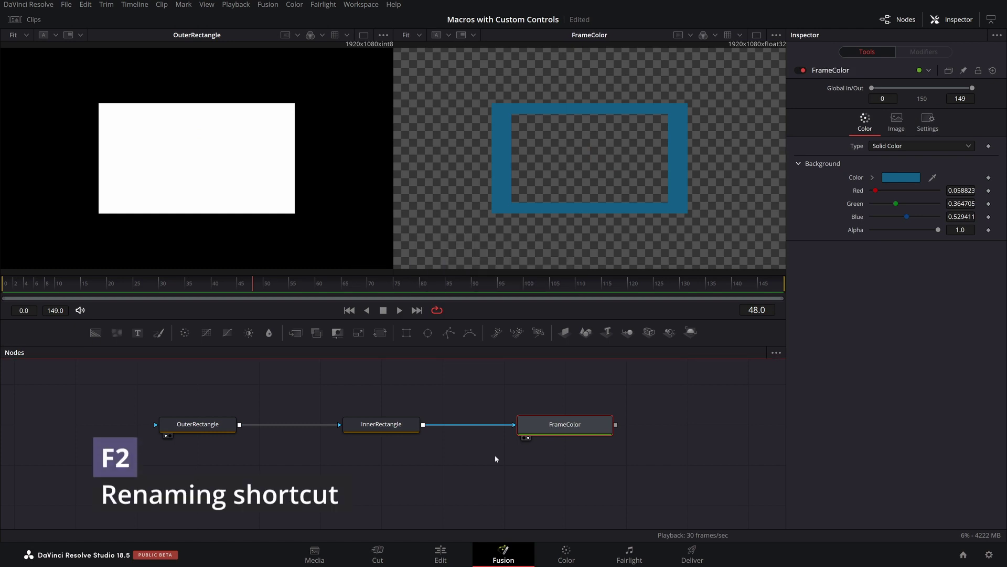
Start creating a macro from the OuterRectangle, InnerRectangle and FrameColor nodes
mouse_move(461, 483)
left_mouse_down()
mouse_move(482, 491)
mouse_move(466, 490)
left_mouse_up()
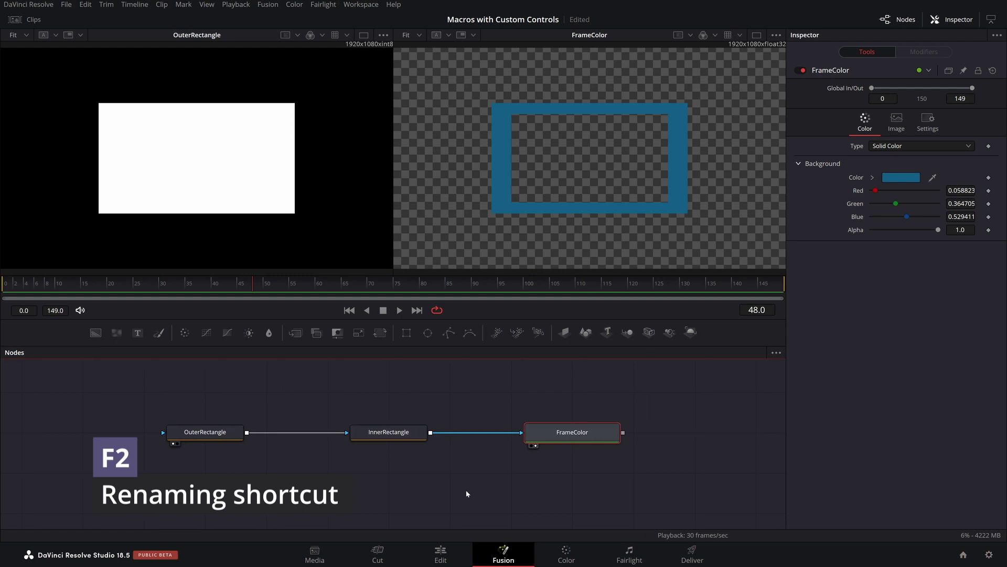
left_click(467, 490)
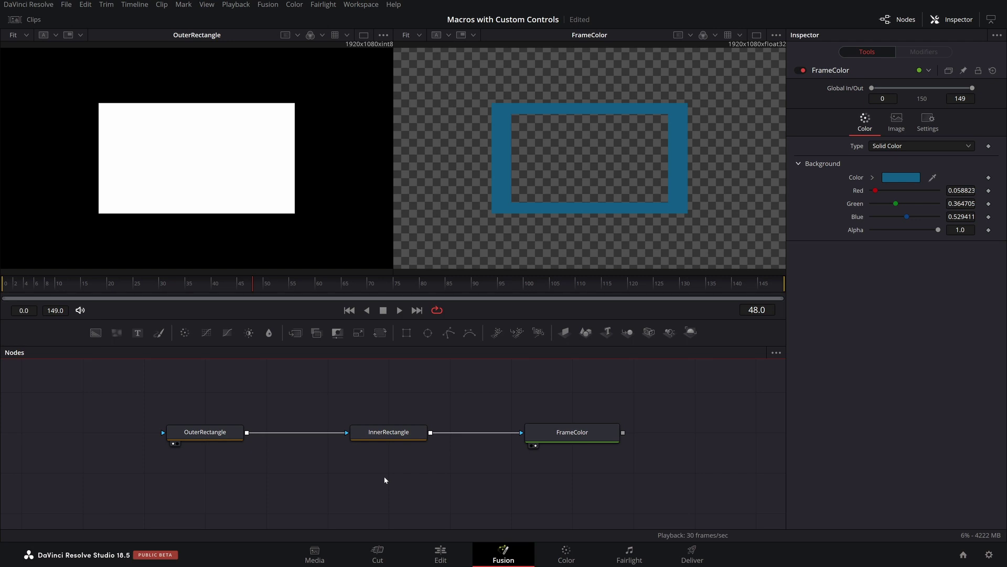
left_click(205, 432)
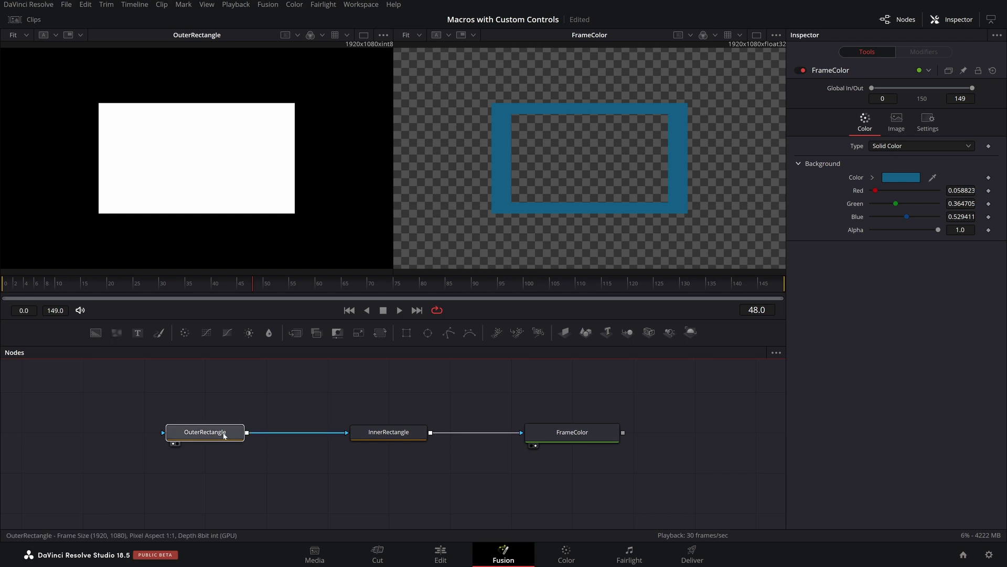
left_click(391, 437, "ctrl")
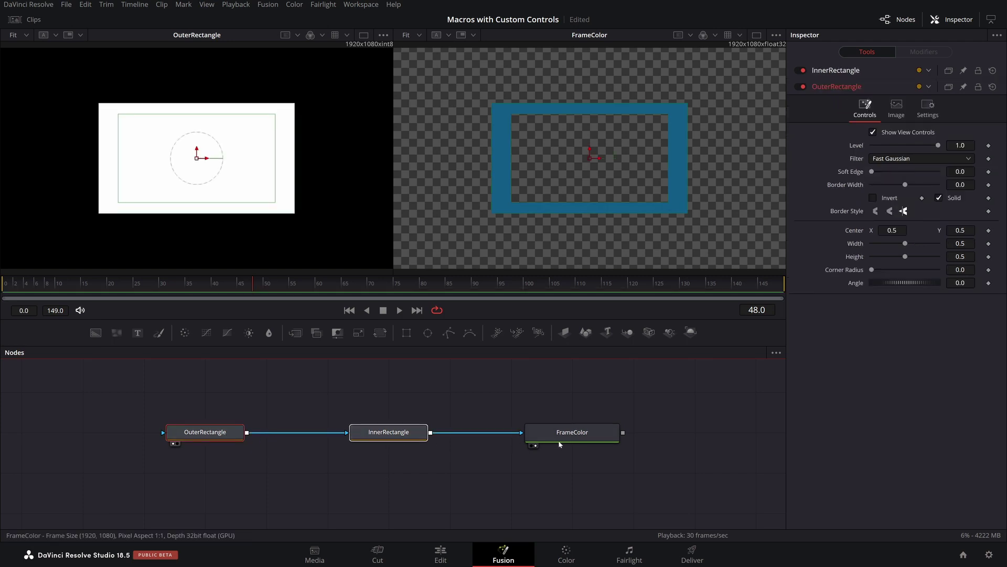
left_click(559, 437, "ctrl")
right_click(573, 431)
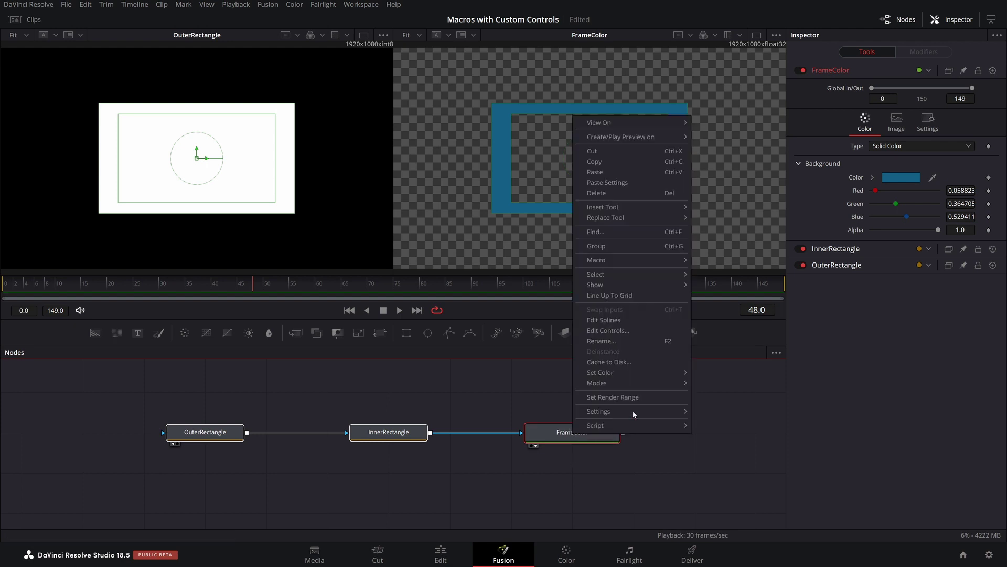
mouse_move(627, 264)
left_click(721, 261)
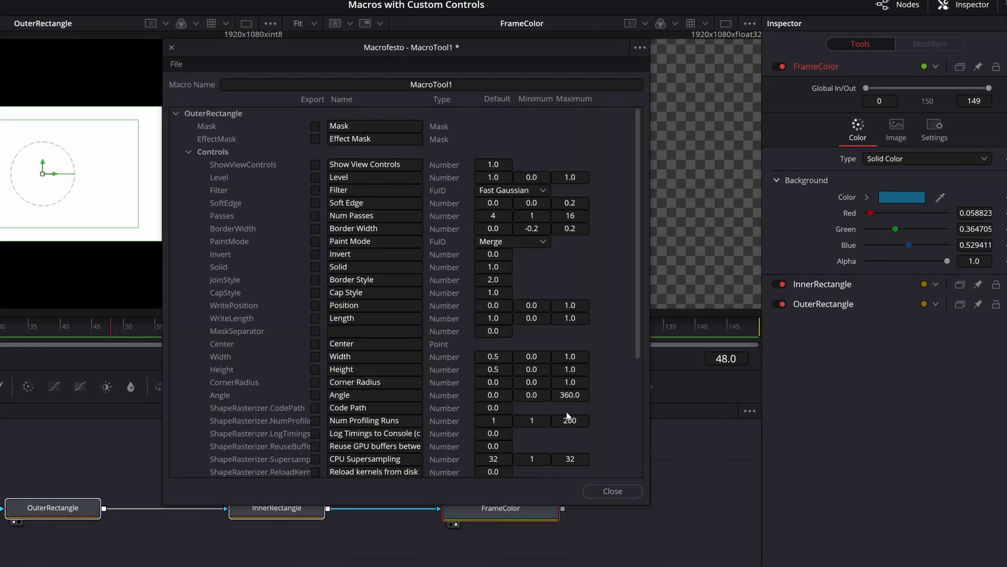
Mark OuterRectangle's Width, Height and WritePosition parameters for export in the macro and collapse its Controls group
left_click(177, 114)
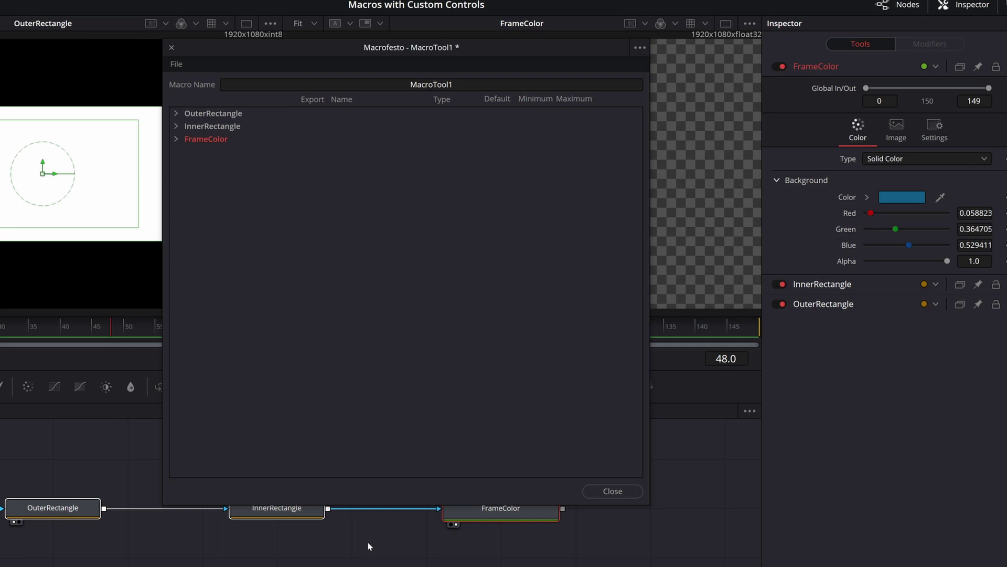
left_click(65, 512)
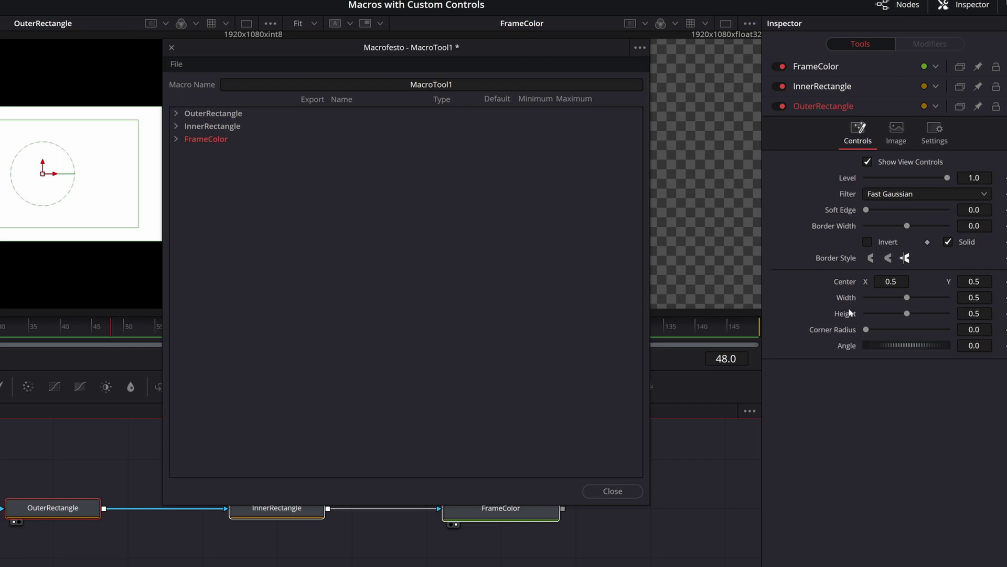
left_click(178, 114)
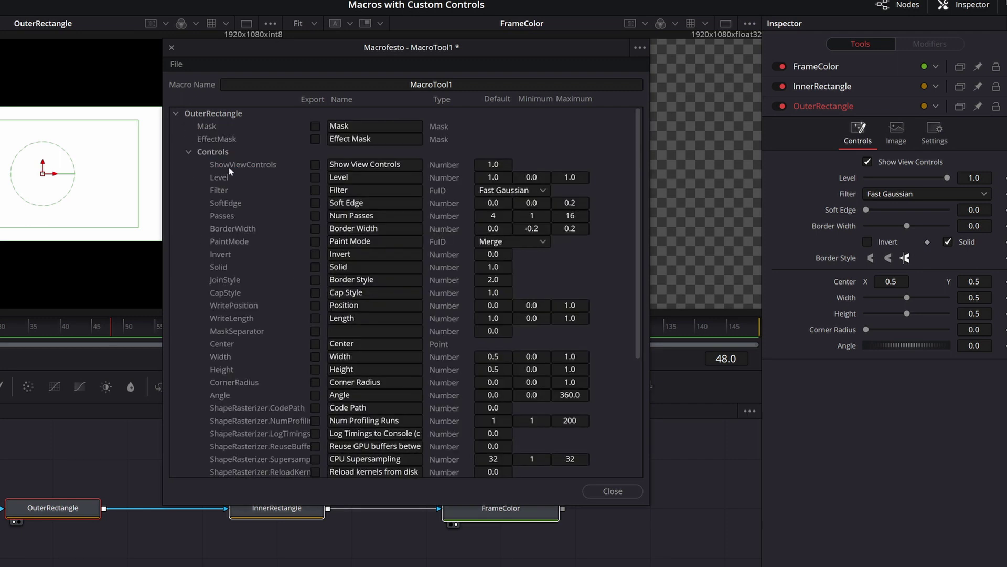
scroll(192, 162, "down", 5)
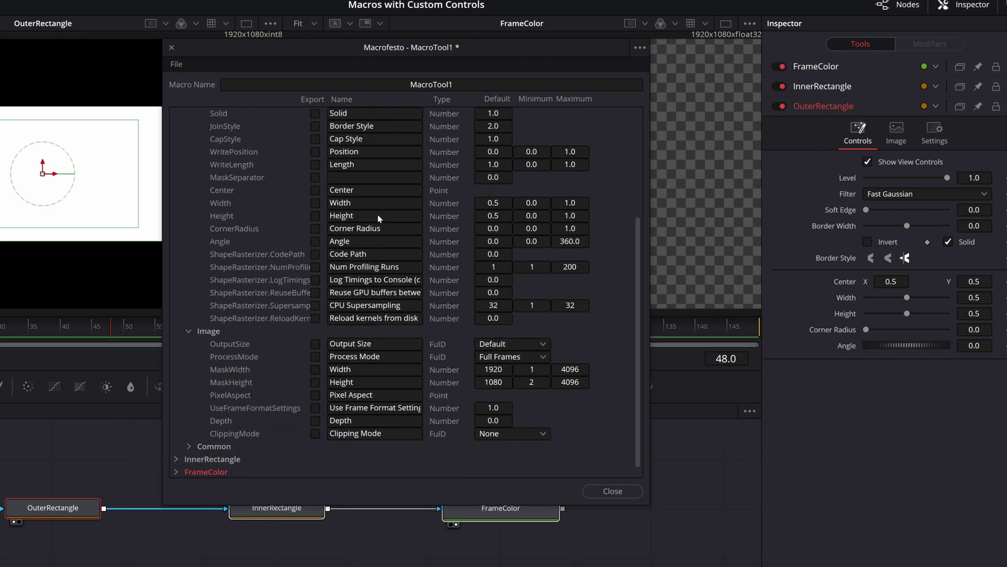
left_click(316, 204)
left_click(316, 216)
scroll(394, 261, "up", 3)
left_click(316, 229)
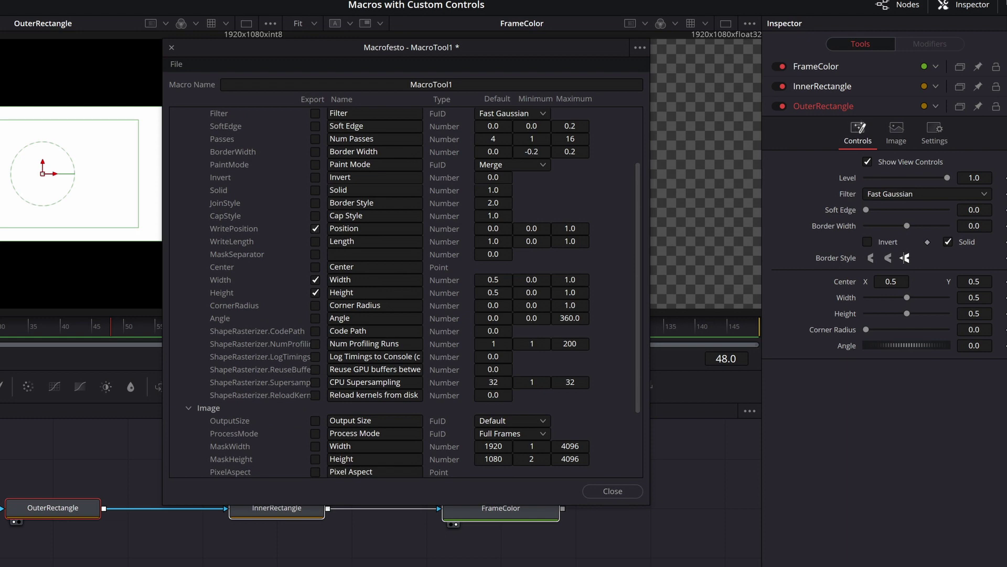
scroll(352, 266, "up", 3)
left_click(189, 152)
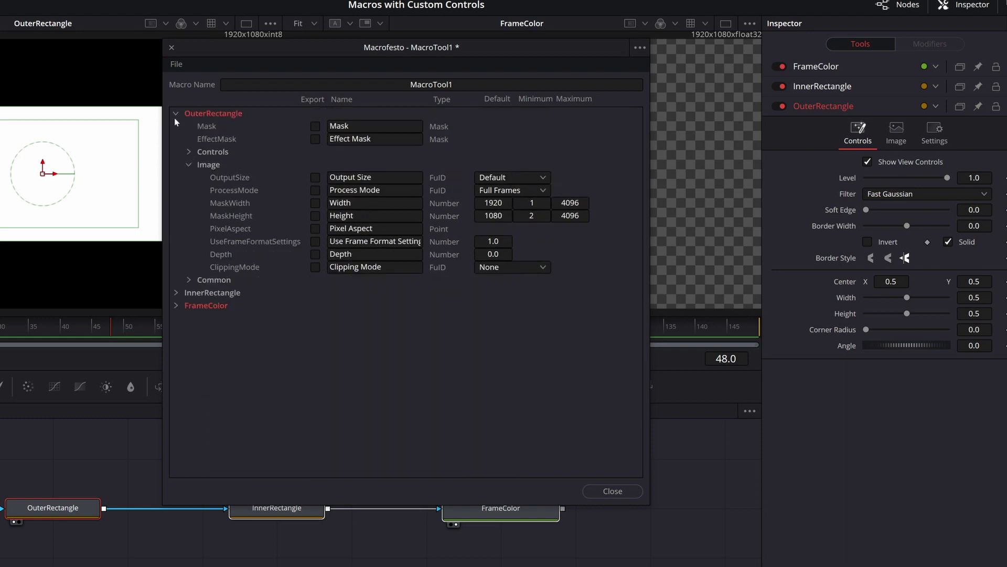
Mark InnerRectangle's Center, Width and Height parameters for export in the macro, with the OuterRectangle and InnerRectangle sections collapsed
left_click(175, 115)
left_click(176, 128)
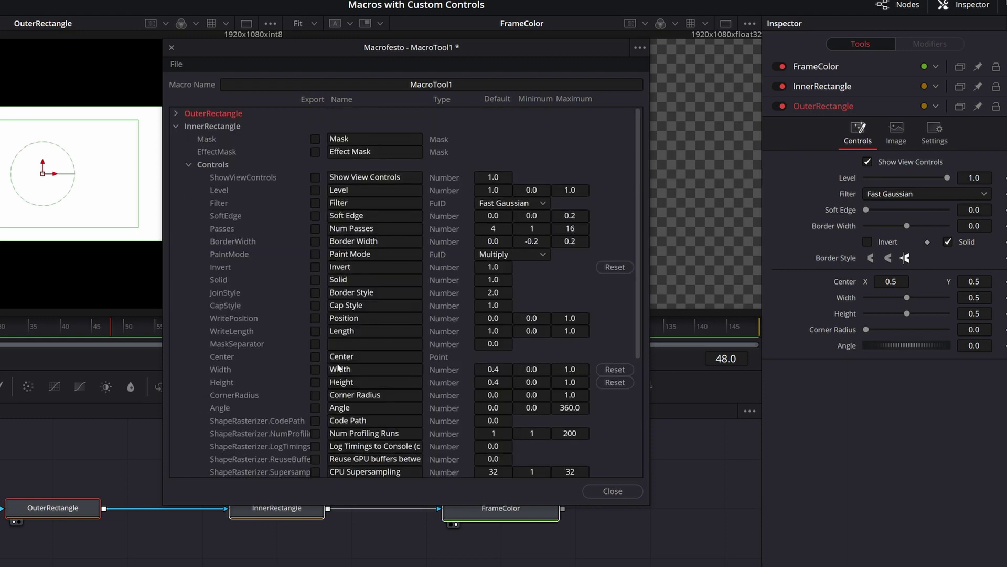
left_click(316, 357)
left_click(316, 370)
left_click(315, 382)
left_click(176, 127)
Mark FrameColor's TopLeftRed, TopLeftGreen, TopLeftBlue and TopLeftAlpha parameters for export in the macro and collapse the FrameColor section
left_click(176, 140)
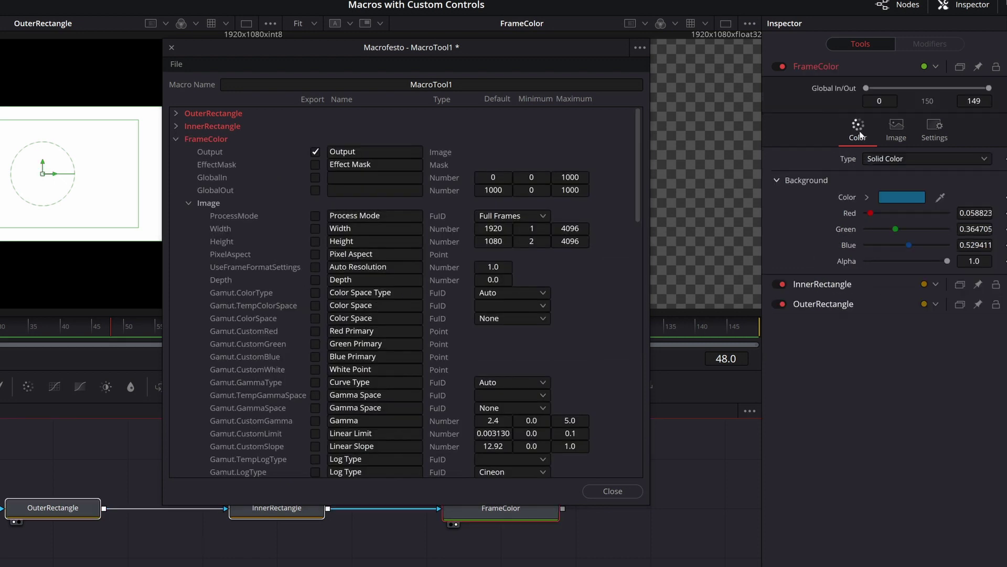
left_click(189, 203)
left_click(189, 216)
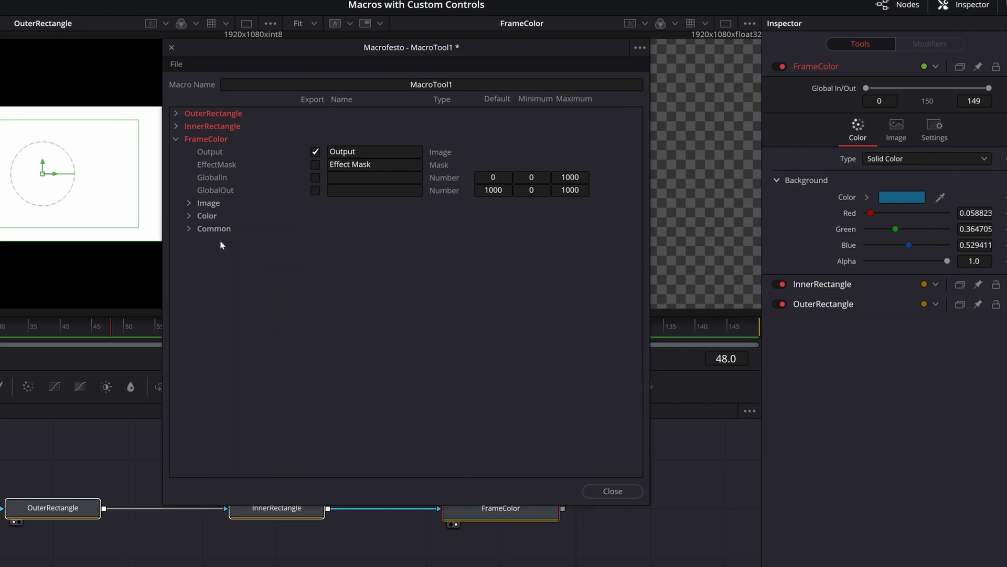
left_click(188, 216)
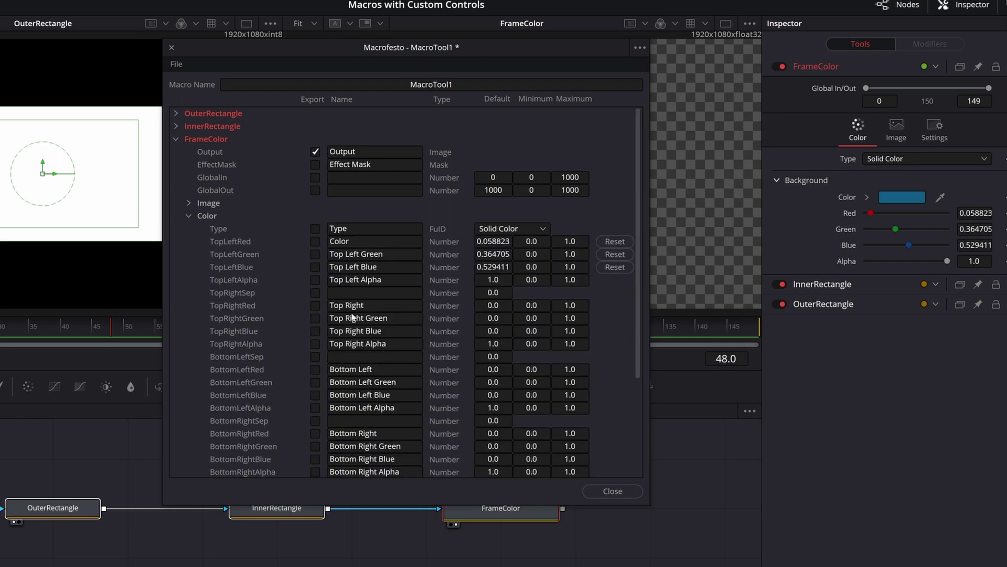
left_click(315, 242)
left_click(317, 253)
left_click(316, 267)
left_click(316, 279)
left_click(197, 217)
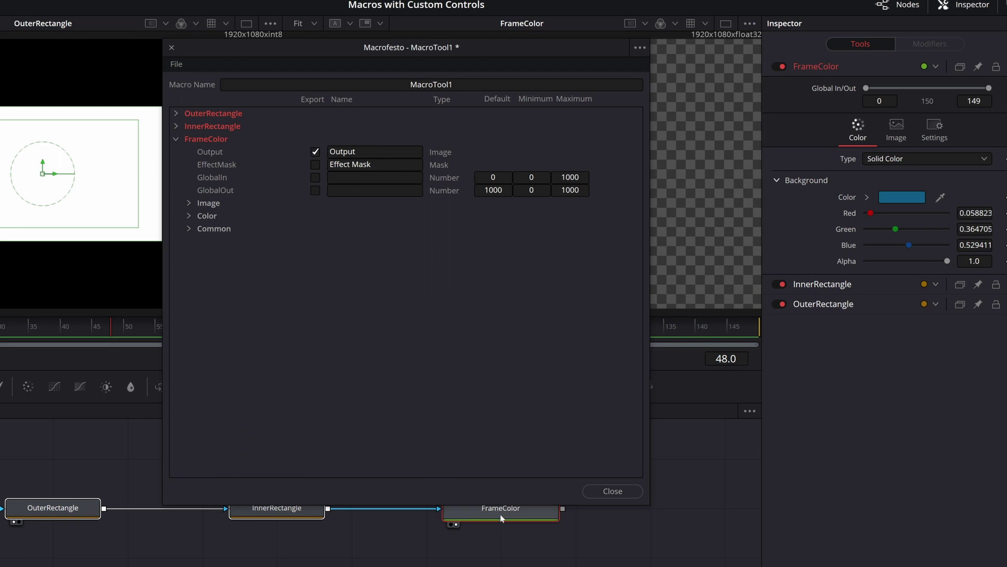
scroll(503, 545, "up", 2)
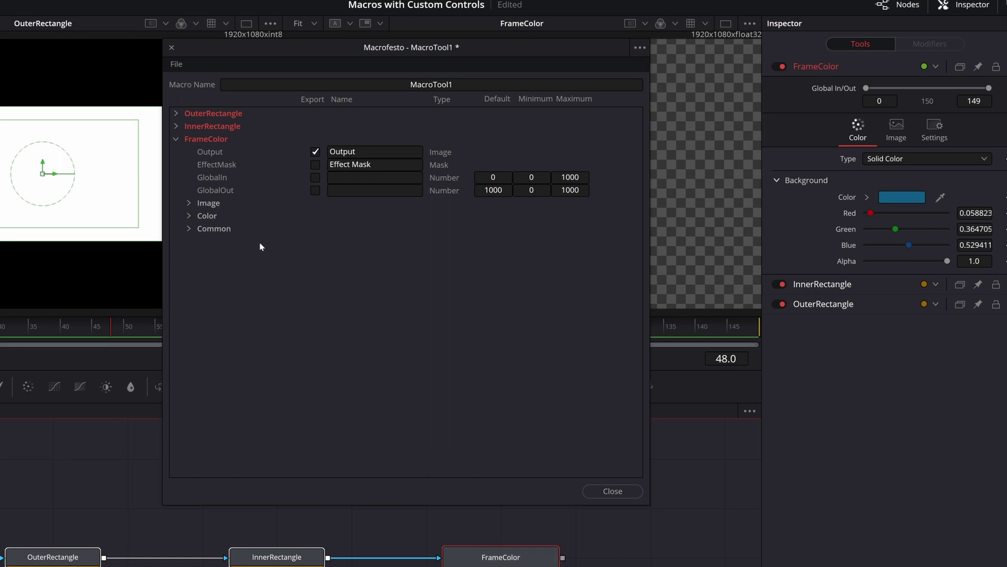
left_click(176, 138)
Correct OuterRectangle's exported parameters so that only Center, Width and Height are marked, without WritePosition
left_click(177, 114)
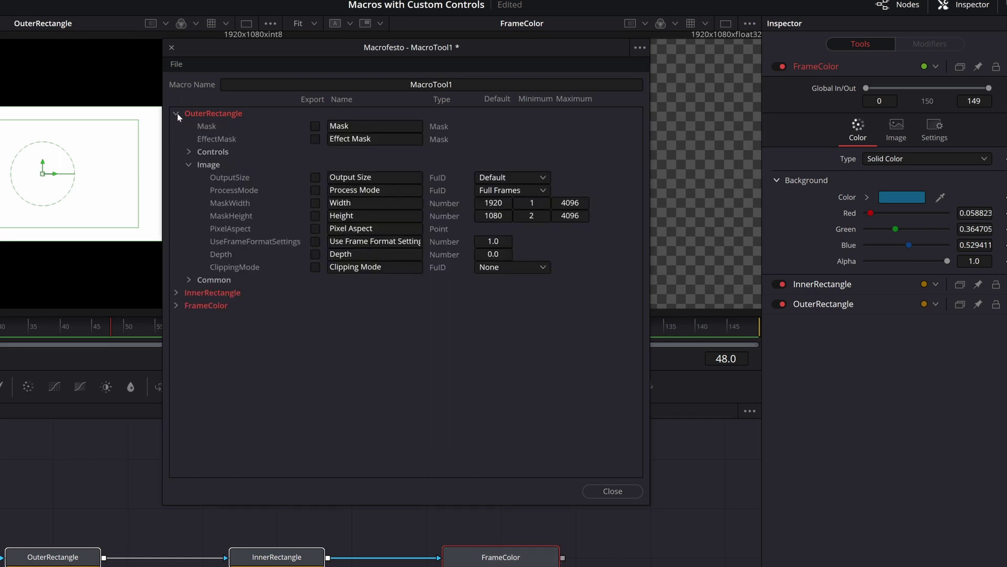
left_click(178, 115)
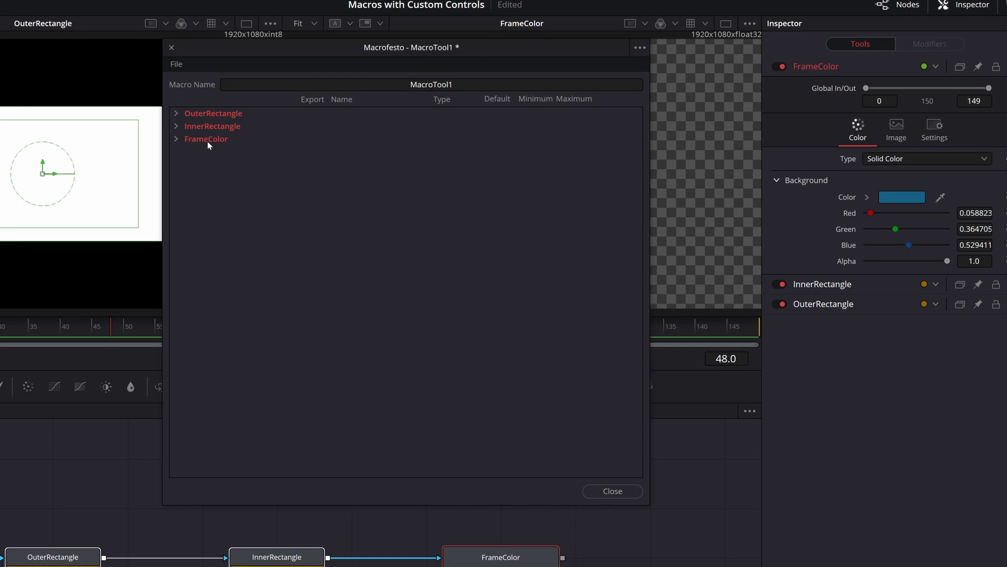
left_click(177, 114)
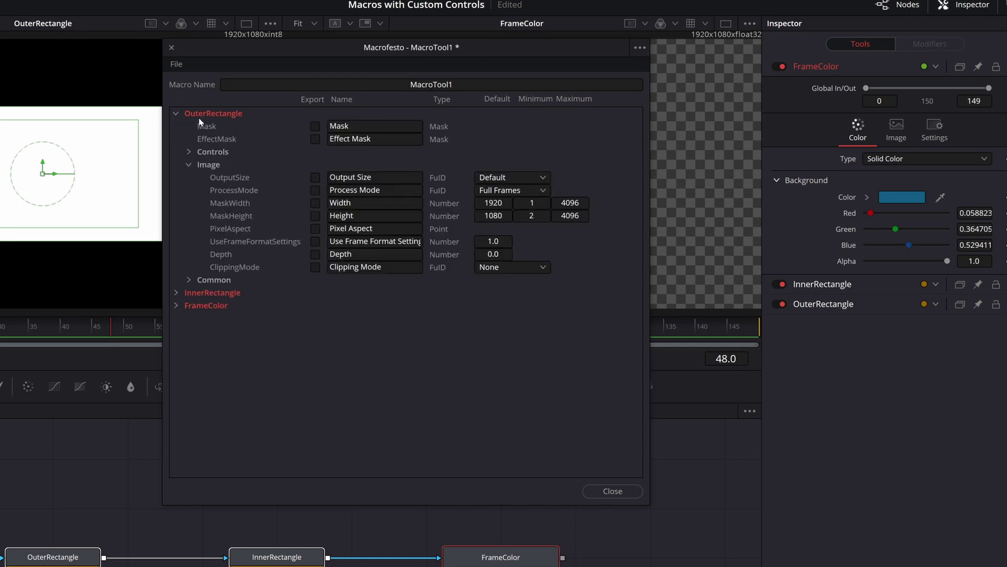
left_click(189, 164)
left_click(188, 152)
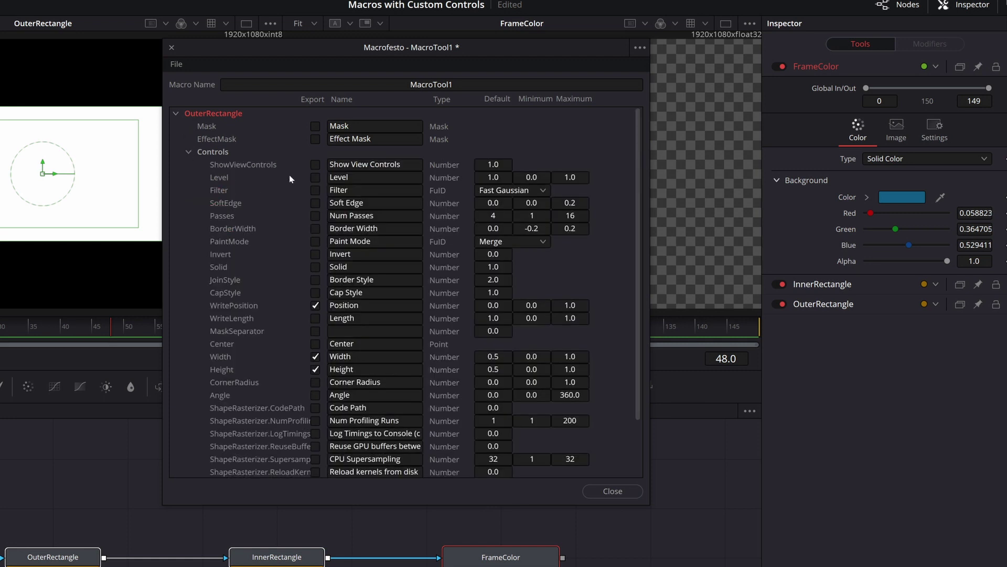
left_click(316, 369)
left_click(176, 114)
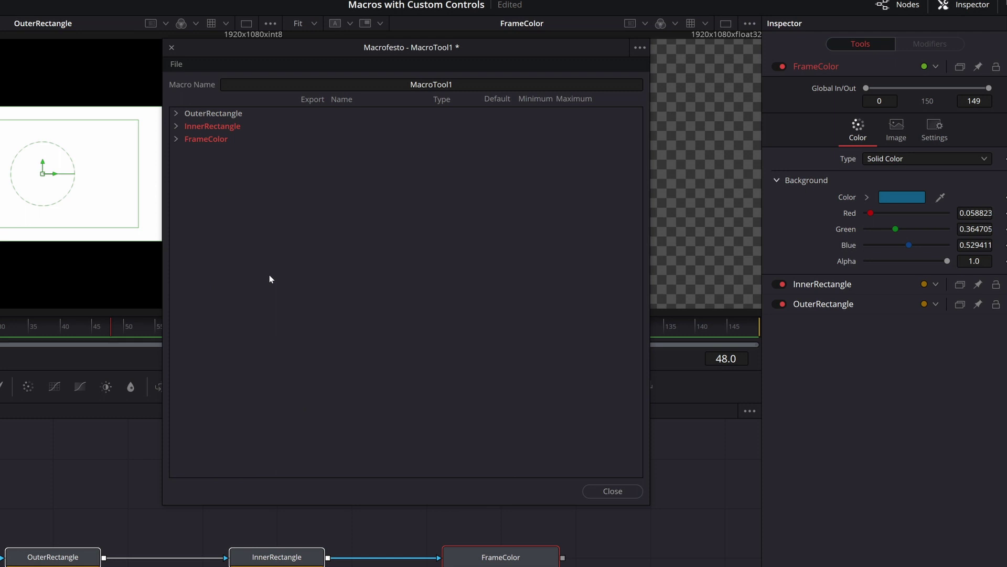
left_click(176, 114)
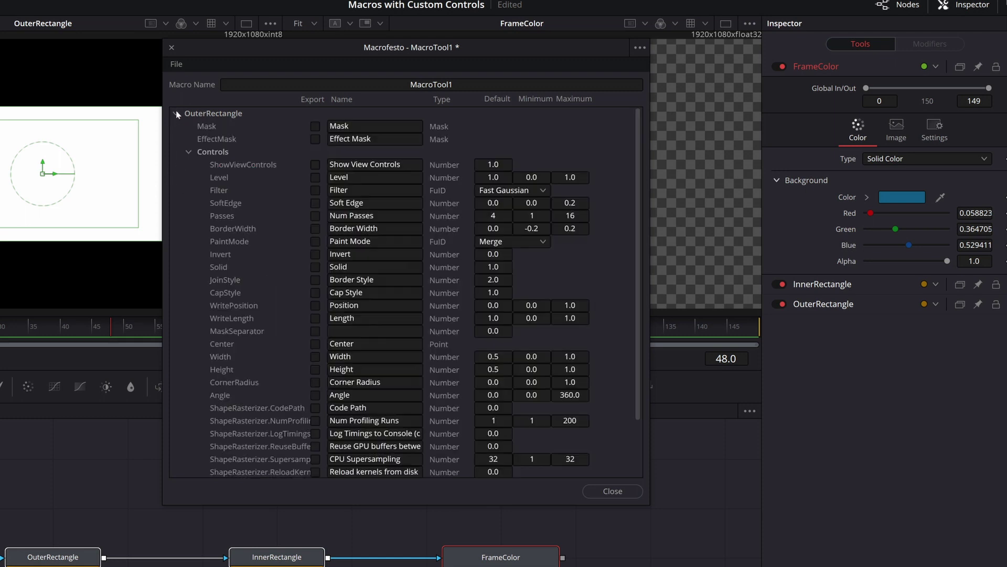
left_click(315, 344)
left_click(315, 369)
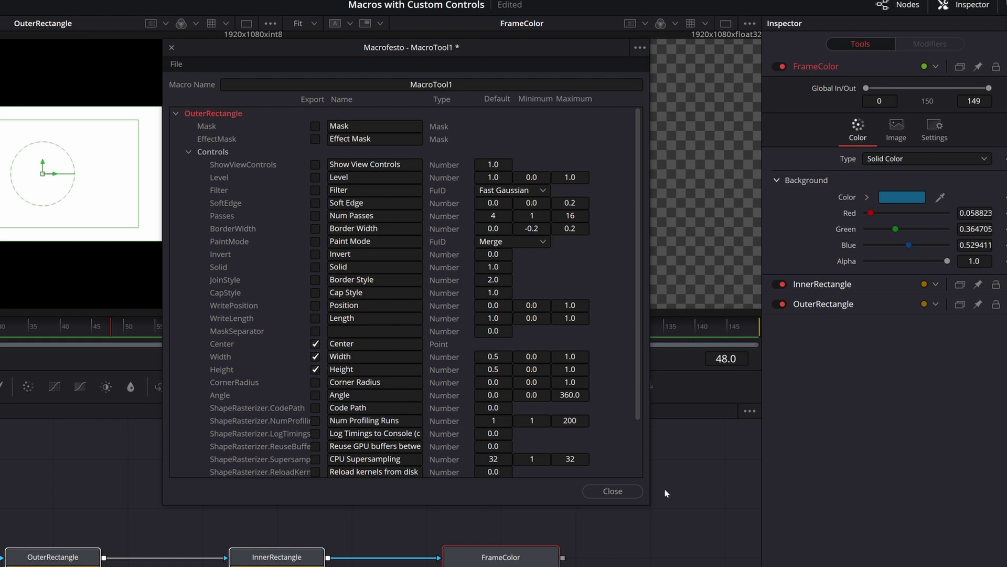
Close the macro editor and save the macro as Colored Frame in the D:\demo\fusion folder
left_click(612, 490)
left_click(529, 286)
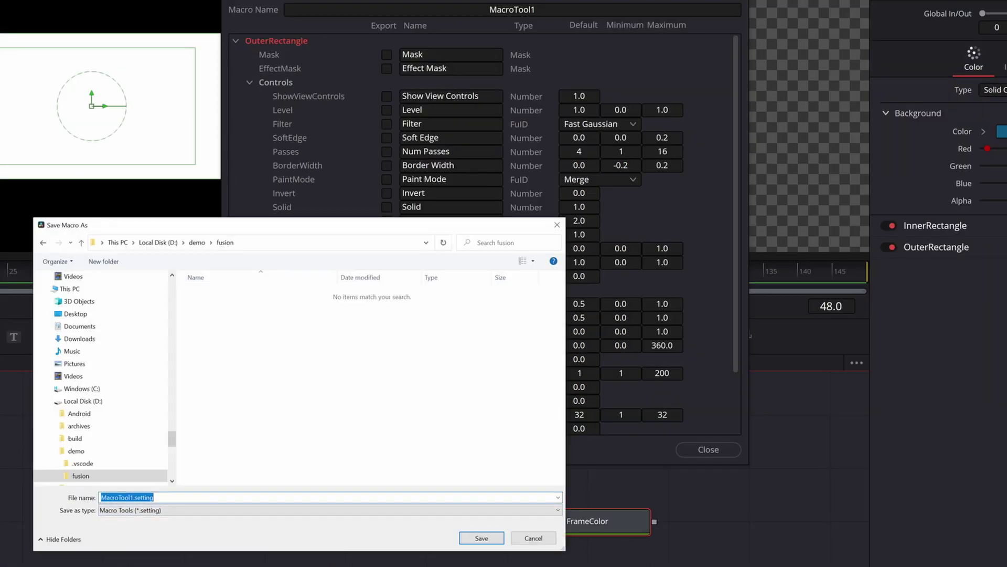
key("ctrl+a")
type("Colored Frame\\")
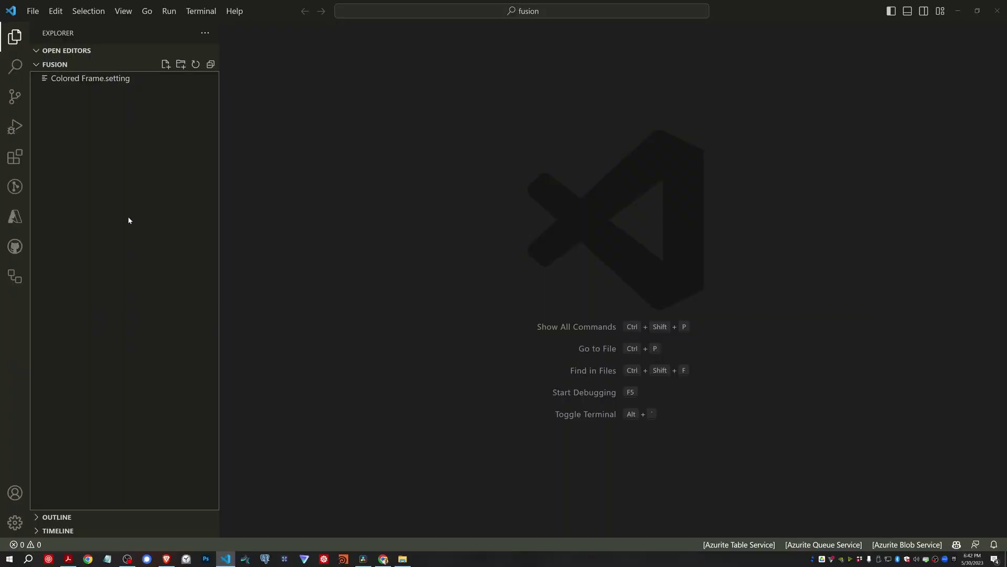
Open Colored Frame.setting in Visual Studio Code and examine the MacroOperator's Inputs entries for OuterRectangle, InnerRectangle and FrameColor
left_click(95, 80)
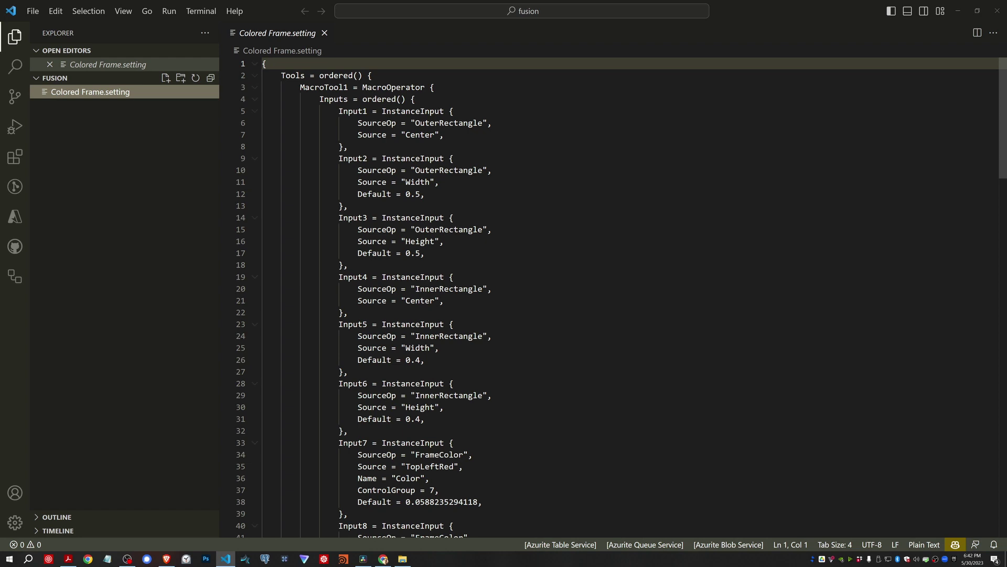
left_click_drag(300, 87, 434, 87)
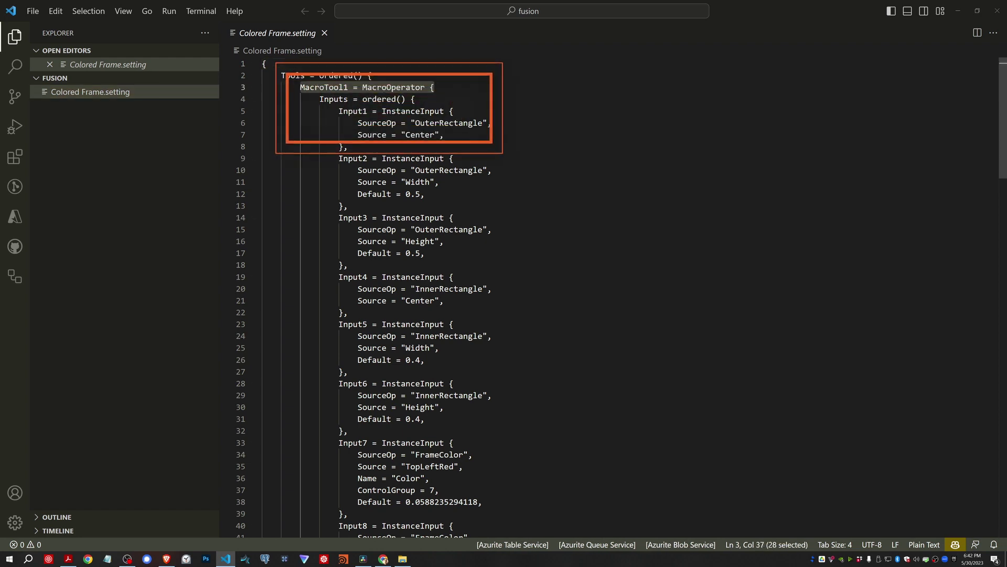
left_click(434, 88)
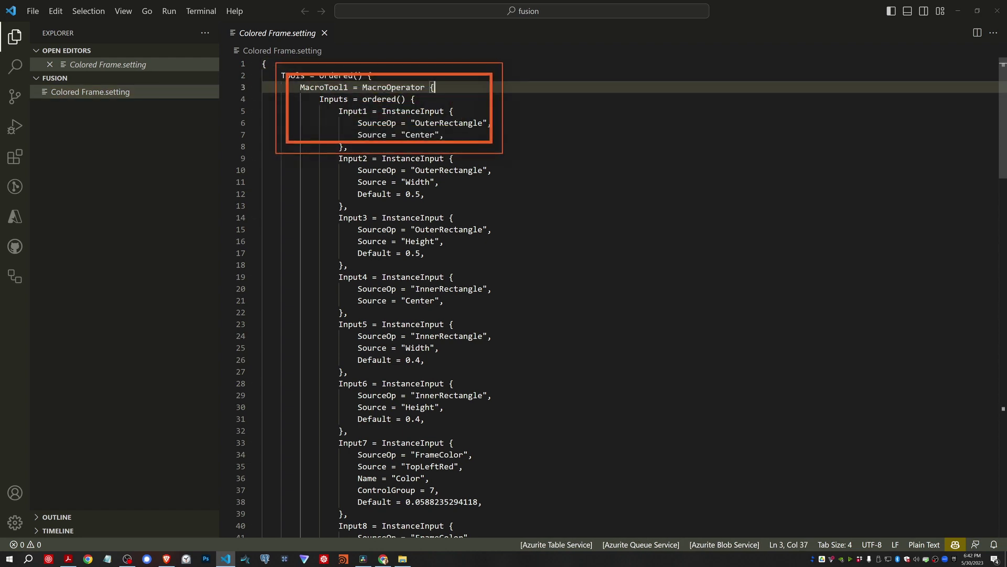
left_click_drag(320, 99, 415, 99)
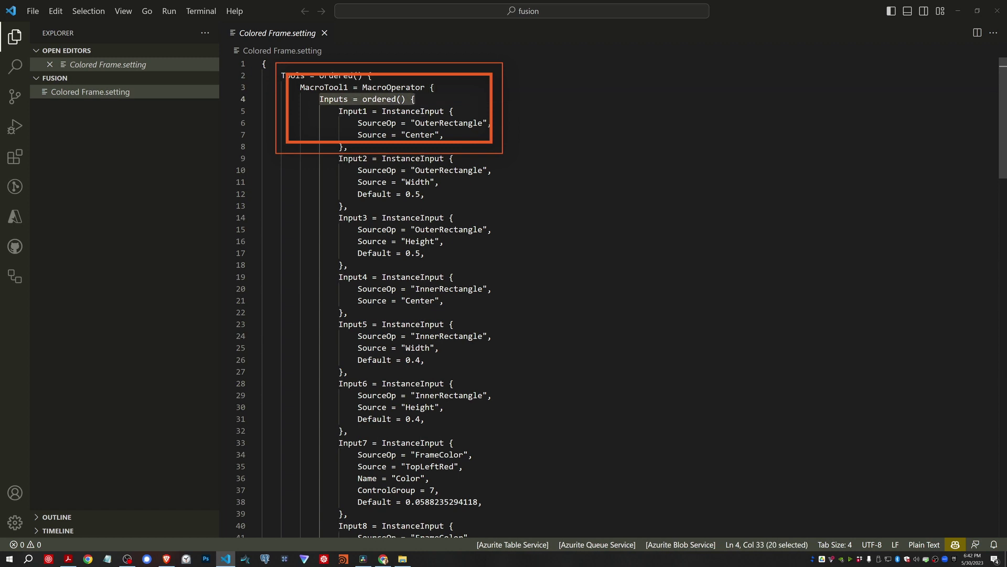
left_click(434, 122)
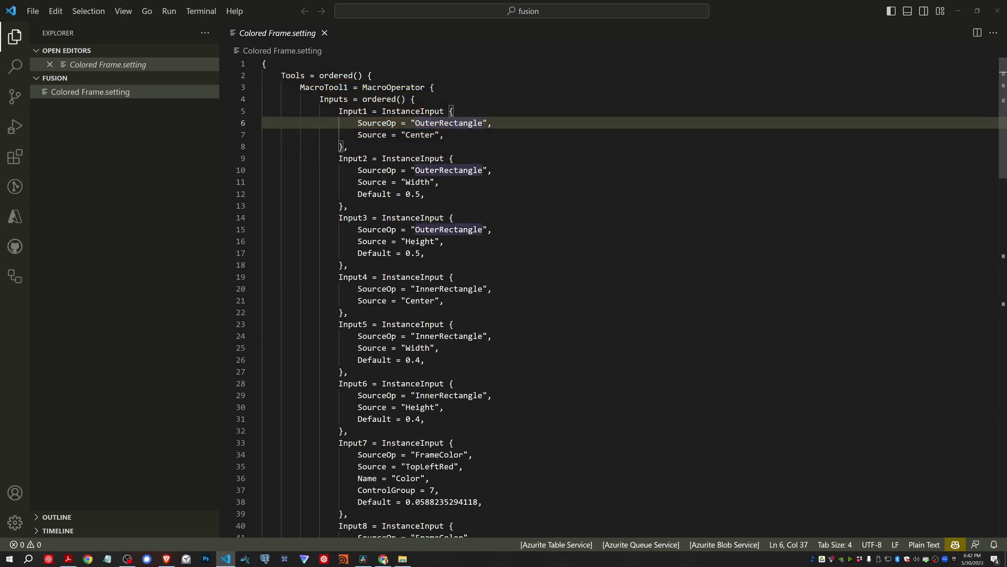
left_click(416, 135)
left_click_drag(411, 181, 415, 182)
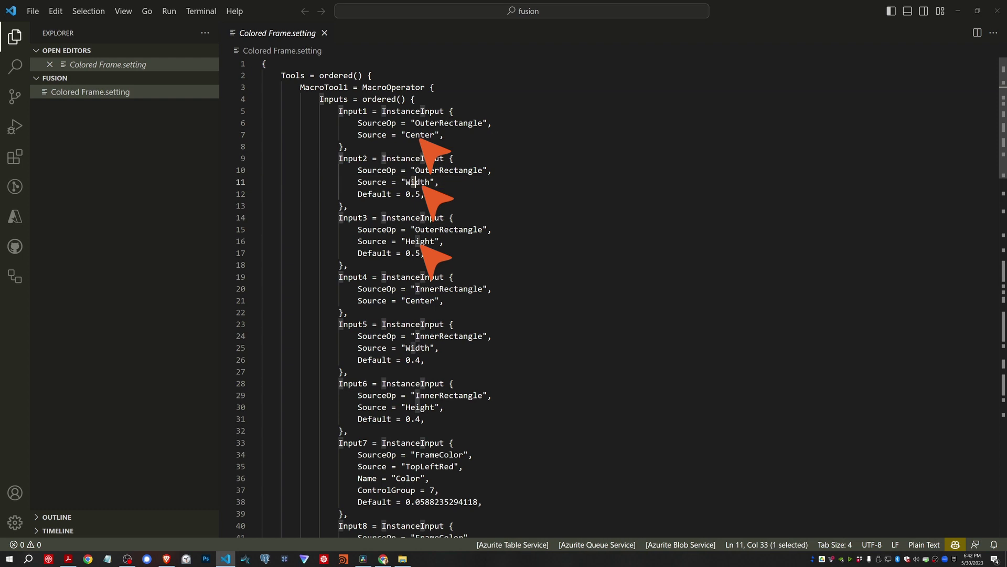
left_click(410, 241)
scroll(411, 240, "down", 2)
double_click(448, 237)
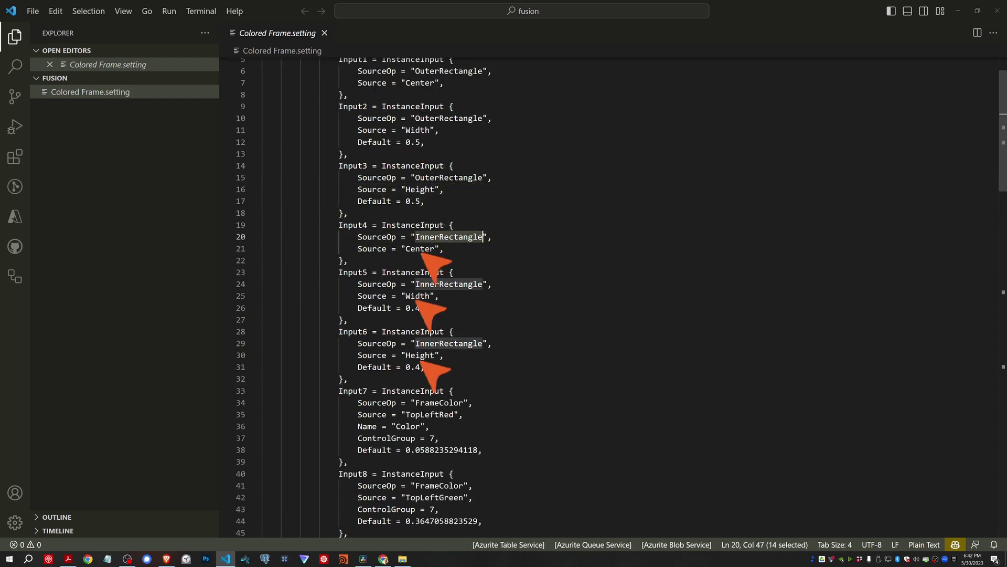
scroll(621, 297, "down", 6)
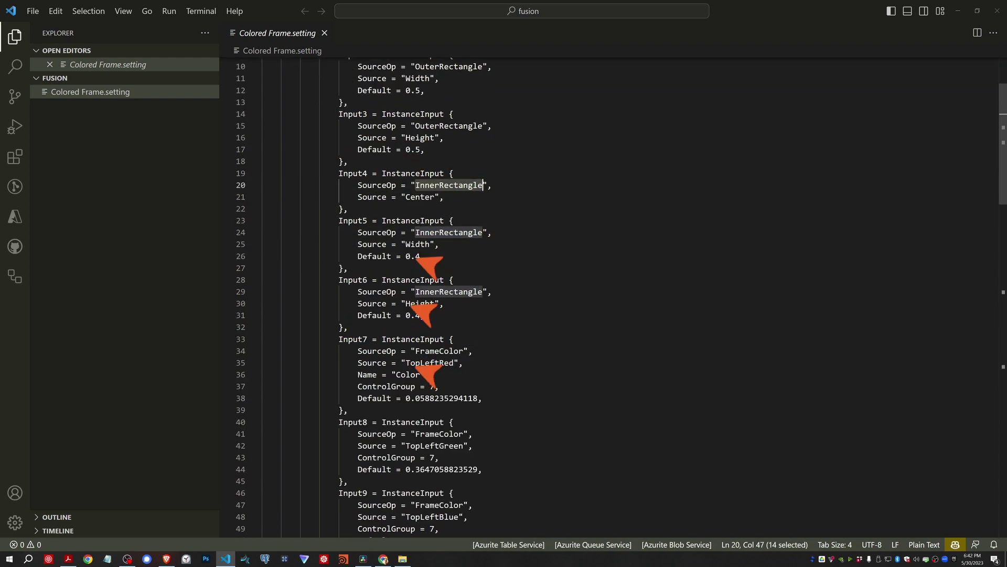
double_click(439, 195)
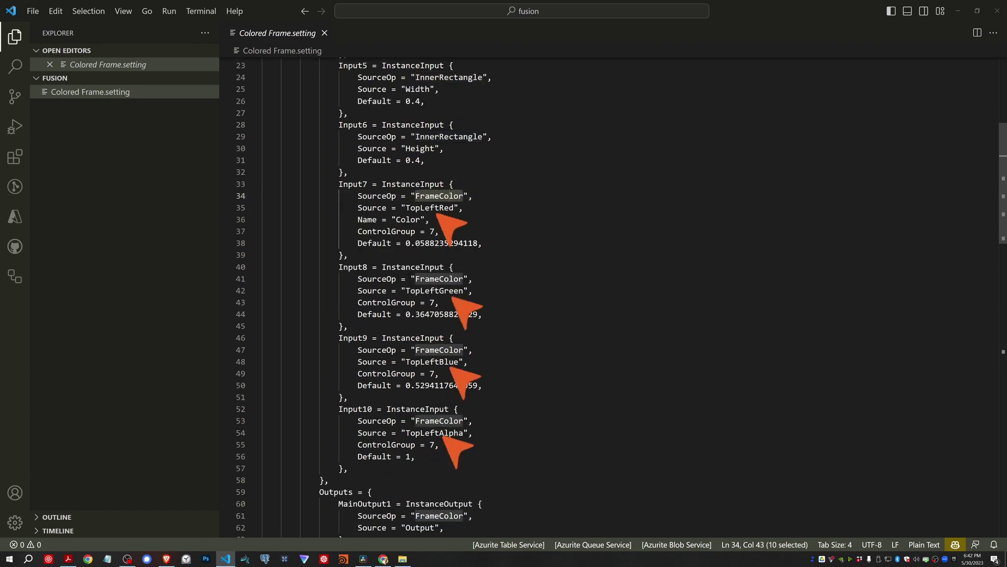
Examine the Outputs, ViewInfo and Tools sections of Colored Frame.setting and close the file
scroll(622, 298, "down", 6)
double_click(335, 285)
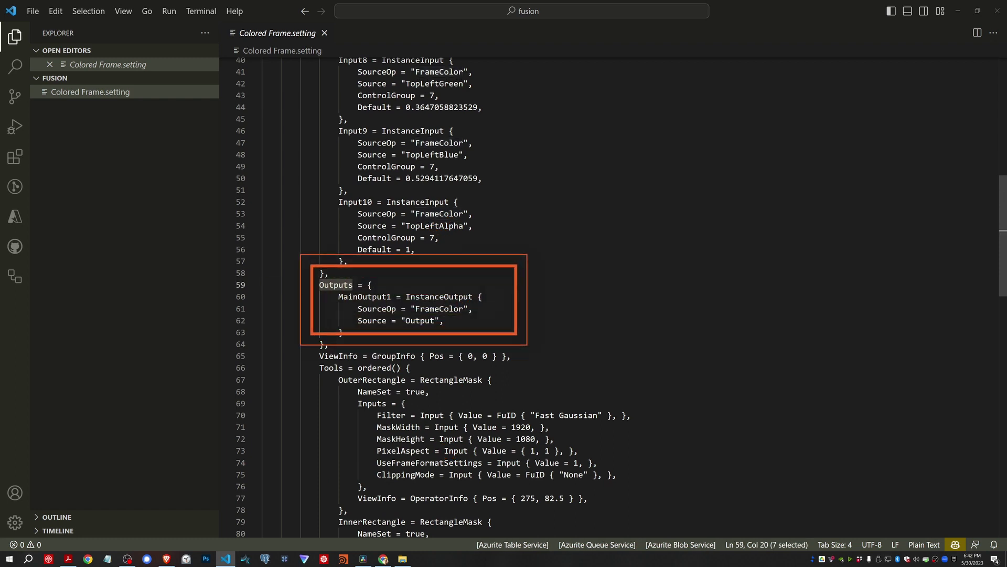
double_click(440, 308)
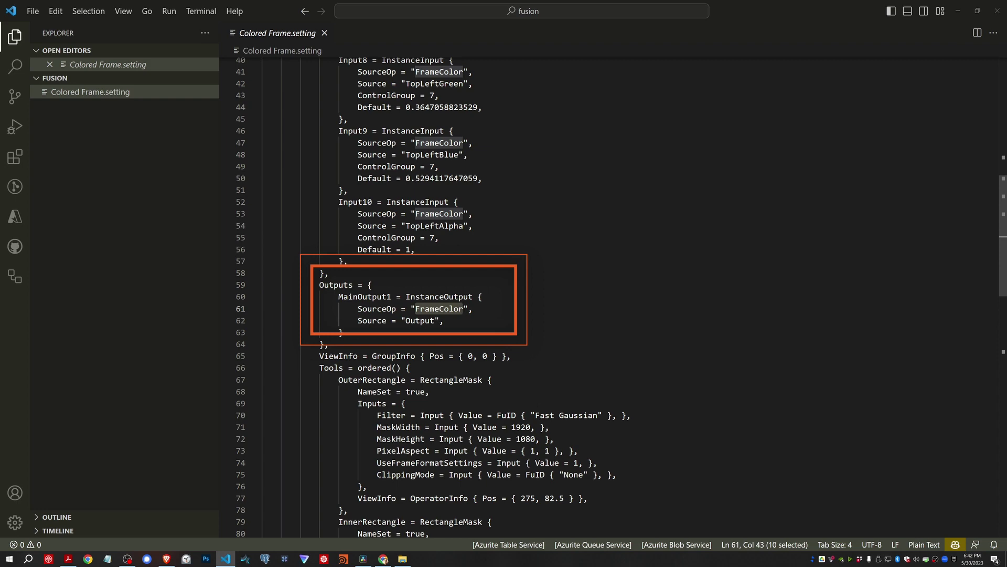
scroll(440, 308, "down", 6)
left_click(325, 149)
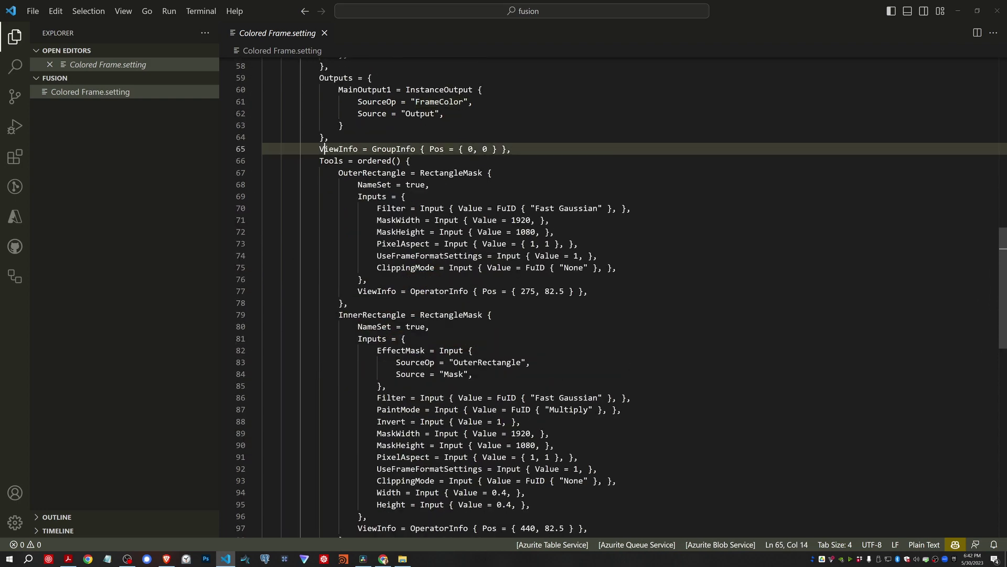
left_click(330, 161)
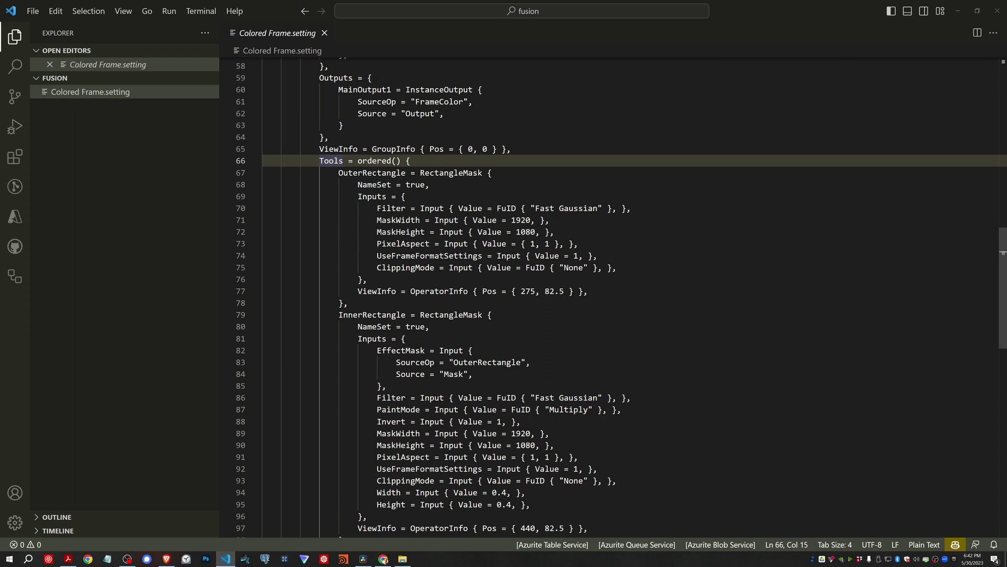
left_click(325, 33)
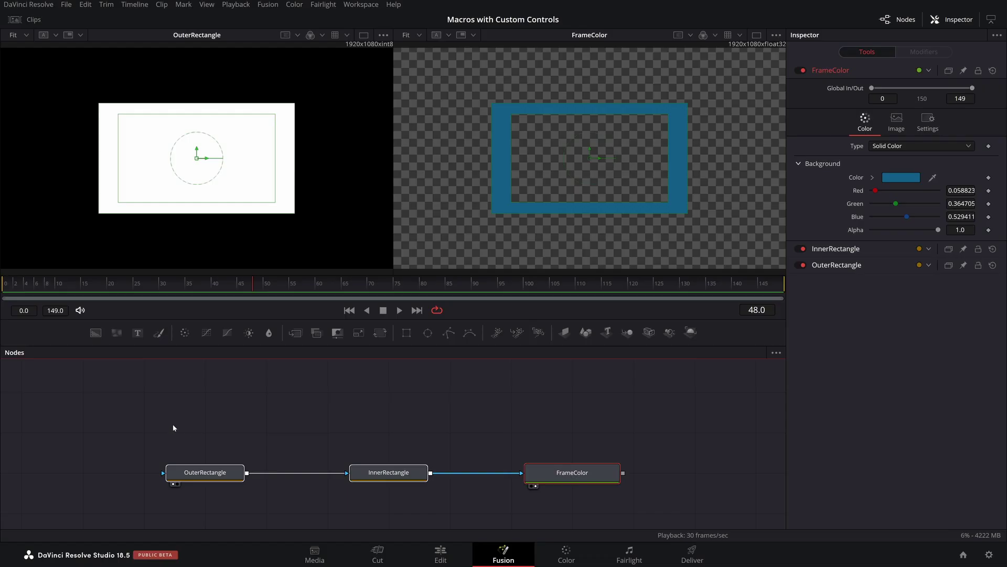
Back in DaVinci Resolve, delete the three original nodes, bring Colored Frame.setting into the node graph, and show the macro in the first viewer
left_click_drag(88, 412, 625, 505)
key("Delete")
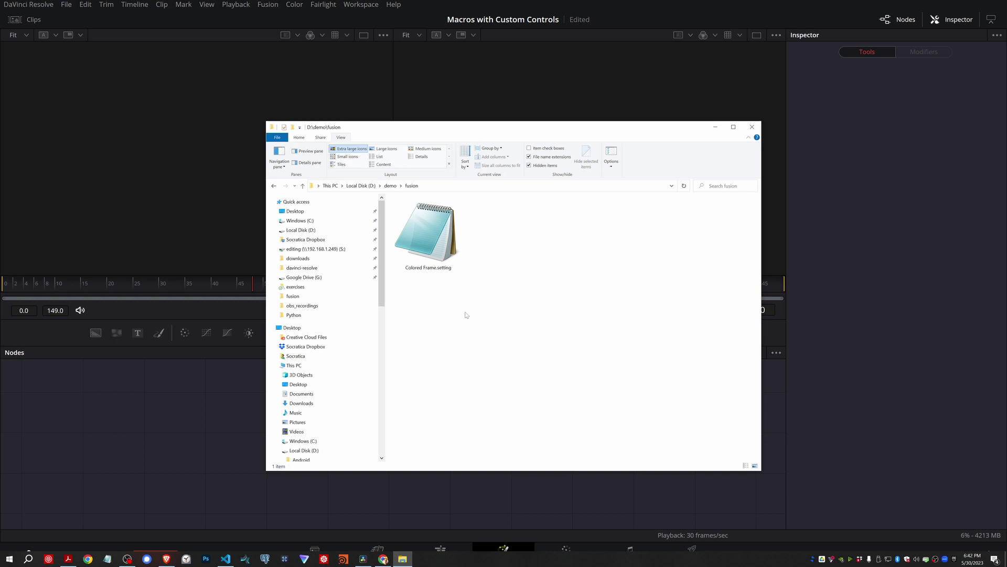
left_click_drag(428, 233, 337, 426)
left_click(158, 434)
left_click(287, 445)
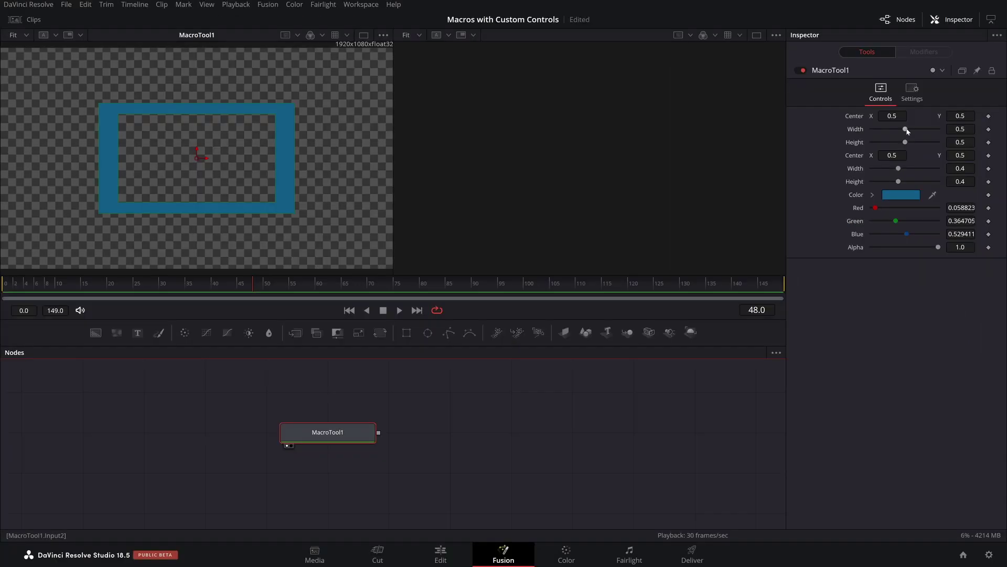
Set the macro's outer rectangle width and height to 0.52 and change the frame color to purple #6a009f
left_click_drag(855, 191, 868, 194)
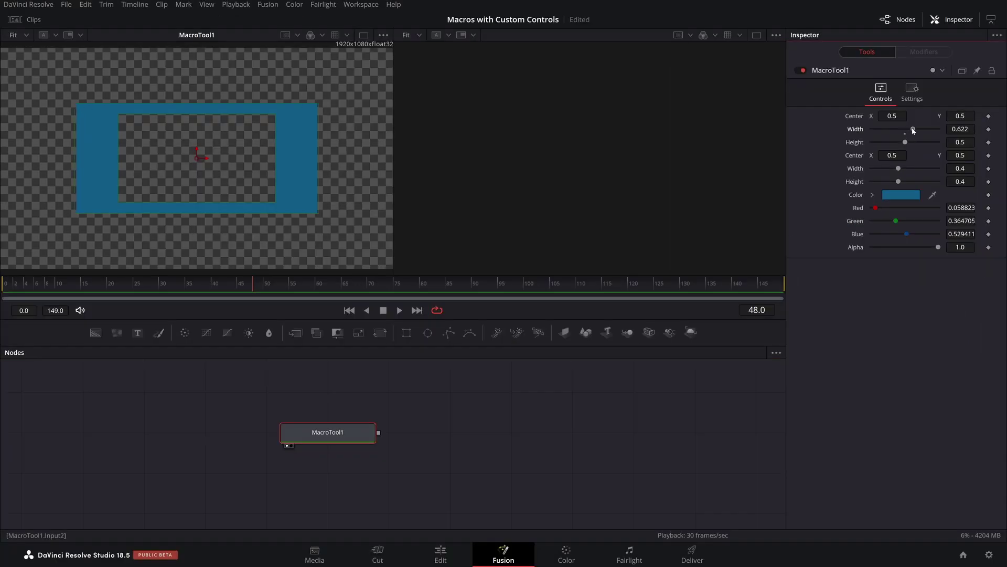
left_click_drag(913, 130, 906, 142)
left_click(907, 195)
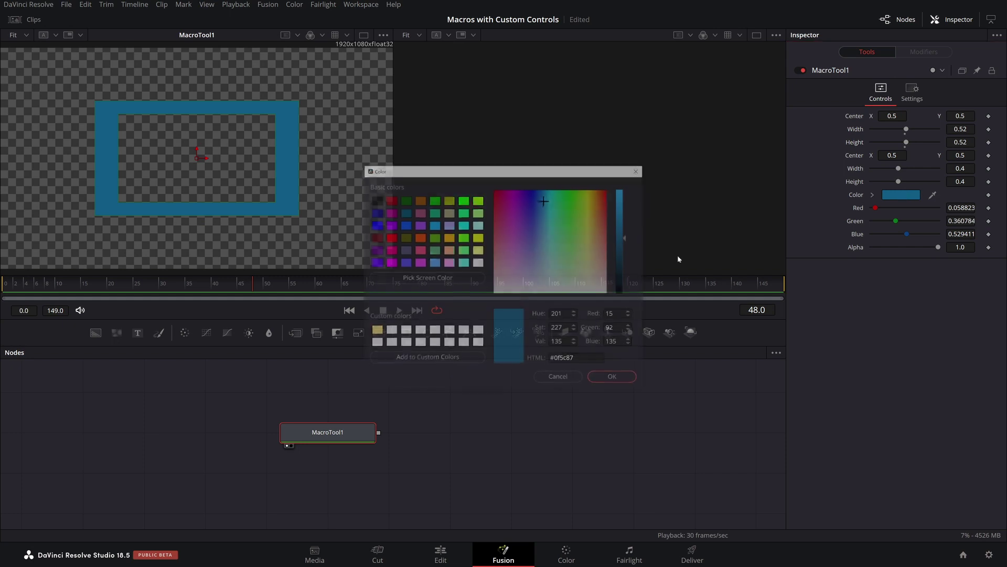
left_click(390, 224)
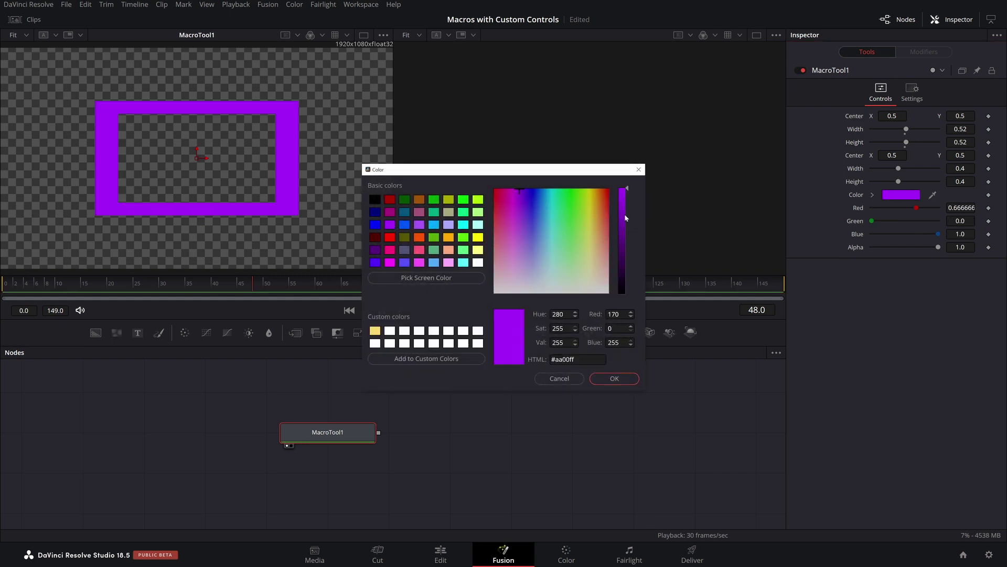
left_click(622, 228)
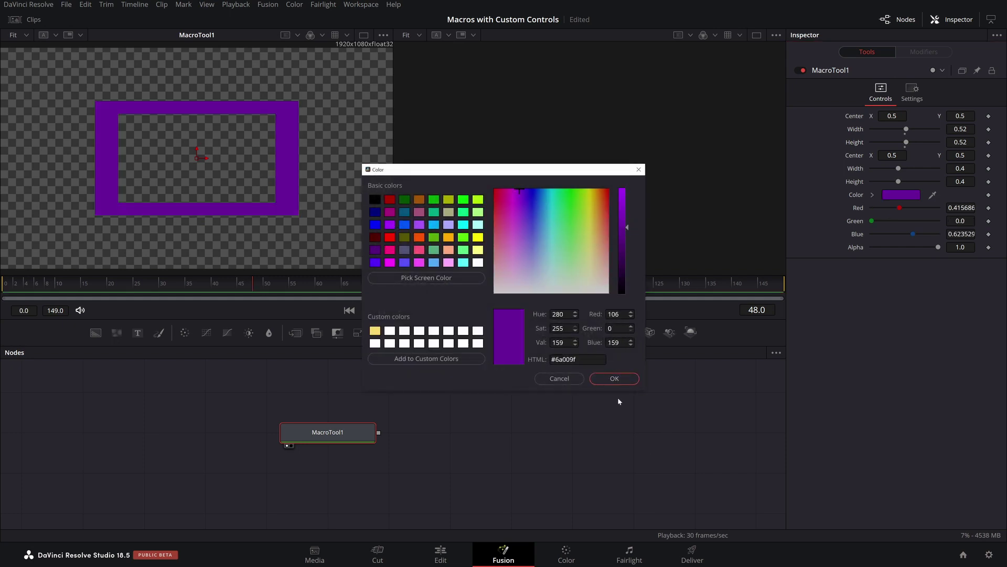
key("Return")
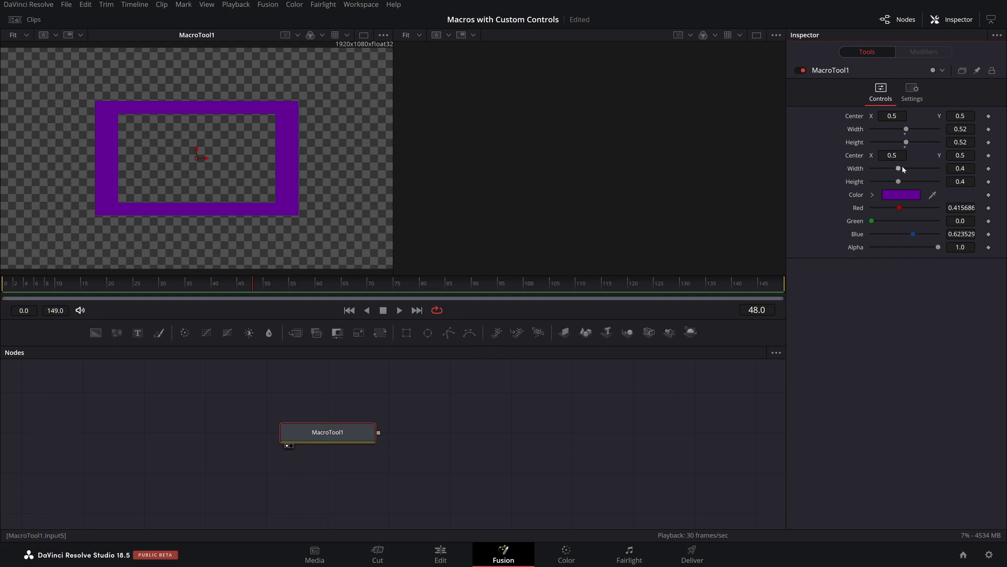
Set the macro's inner rectangle width to 0.434 and height to 0.404, and save the project
left_click_drag(898, 169, 900, 168)
left_click_drag(898, 181, 899, 182)
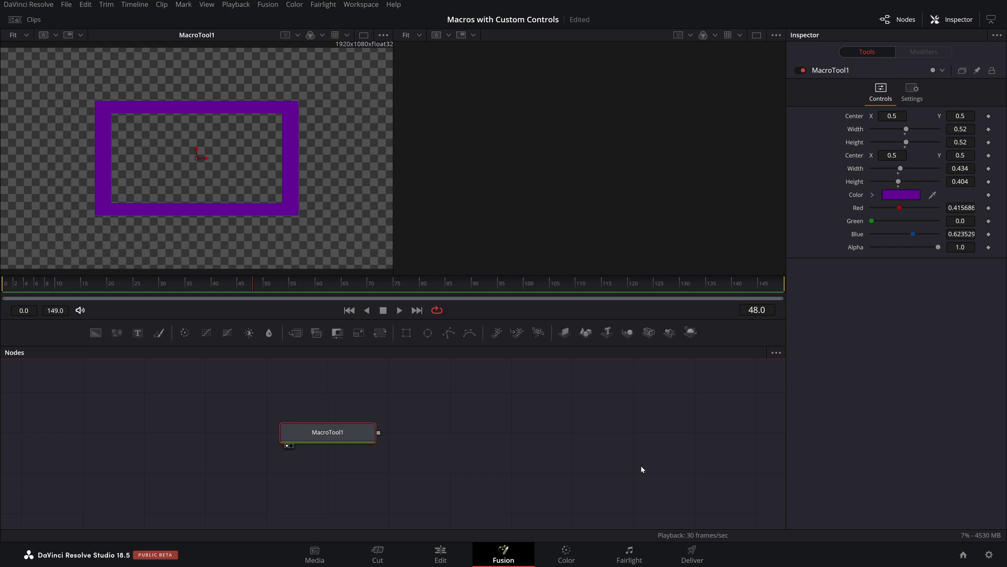
key("ctrl+s")
Delete the MacroTool1 node and undo back to the original OuterRectangle, InnerRectangle and FrameColor nodes
left_click(418, 500)
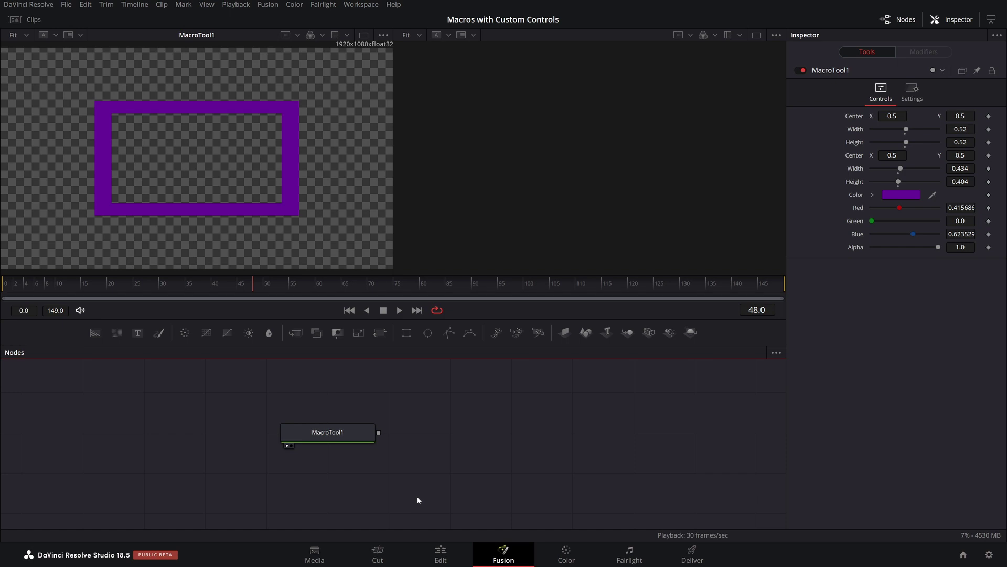
left_click_drag(256, 400, 430, 480)
key("Delete")
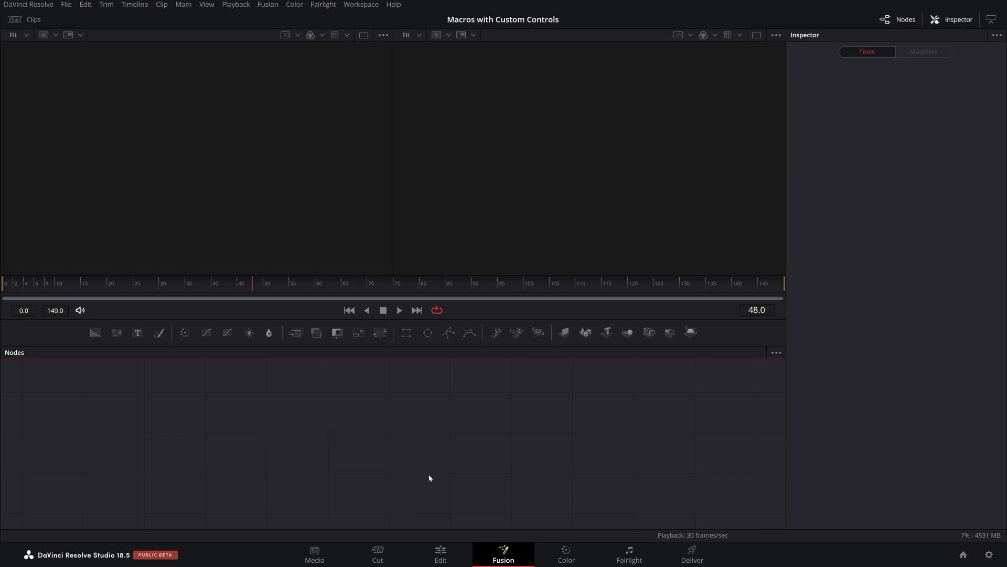
key("ctrl+z")
key("ctrl+z")
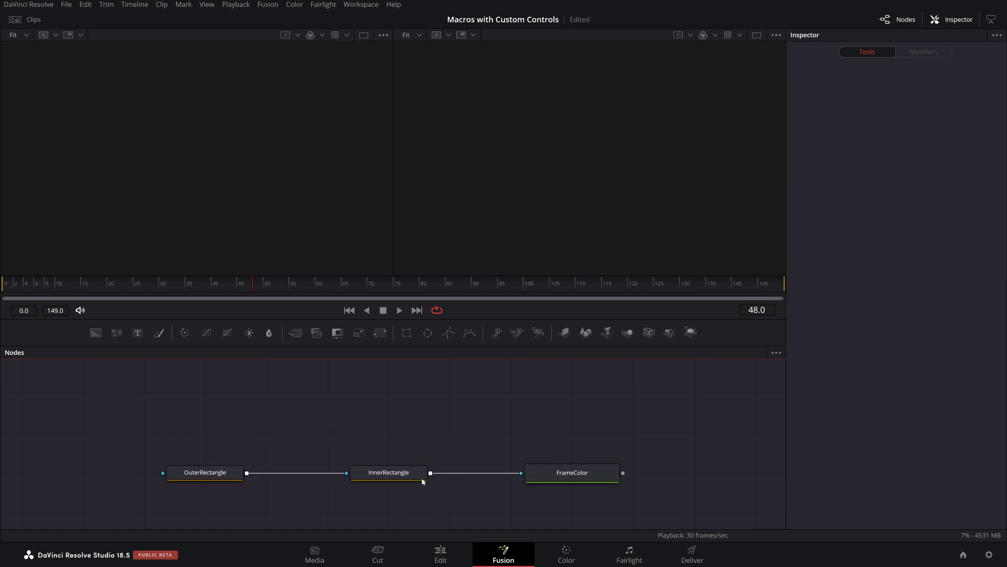
Show the FrameColor node in the second viewer
left_click_drag(342, 450, 302, 402)
left_click(533, 435)
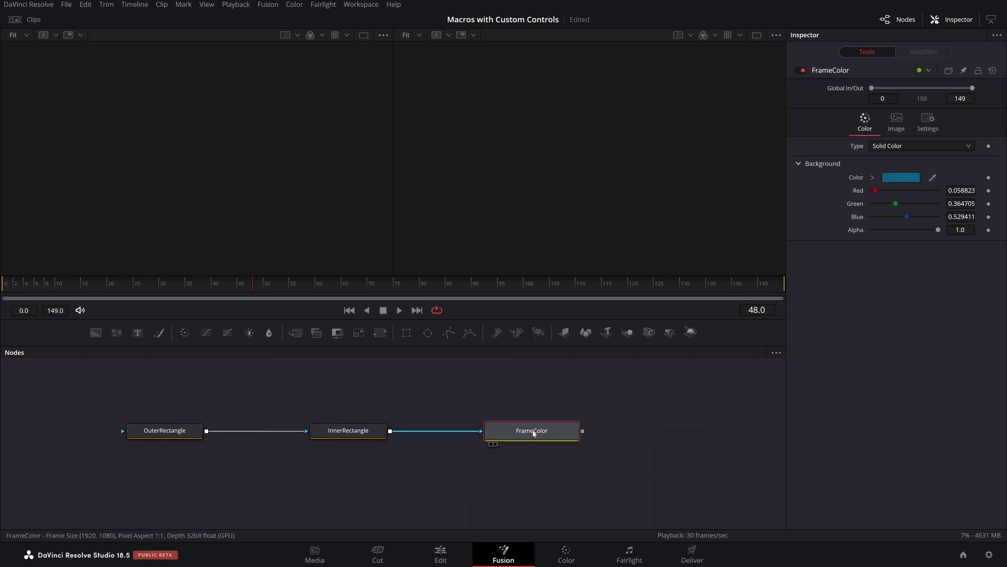
key("2")
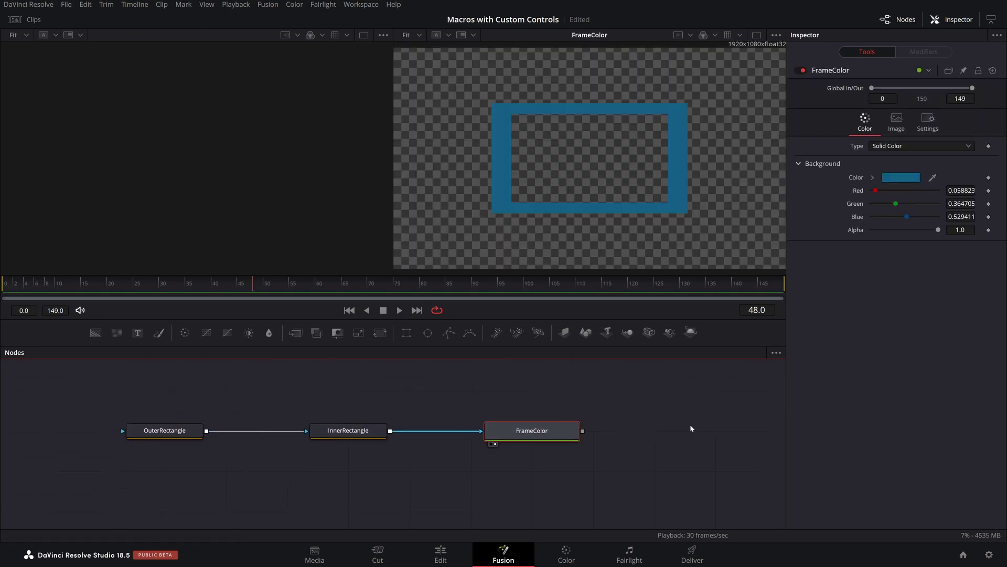
left_click_drag(697, 426, 617, 433)
left_click(617, 437)
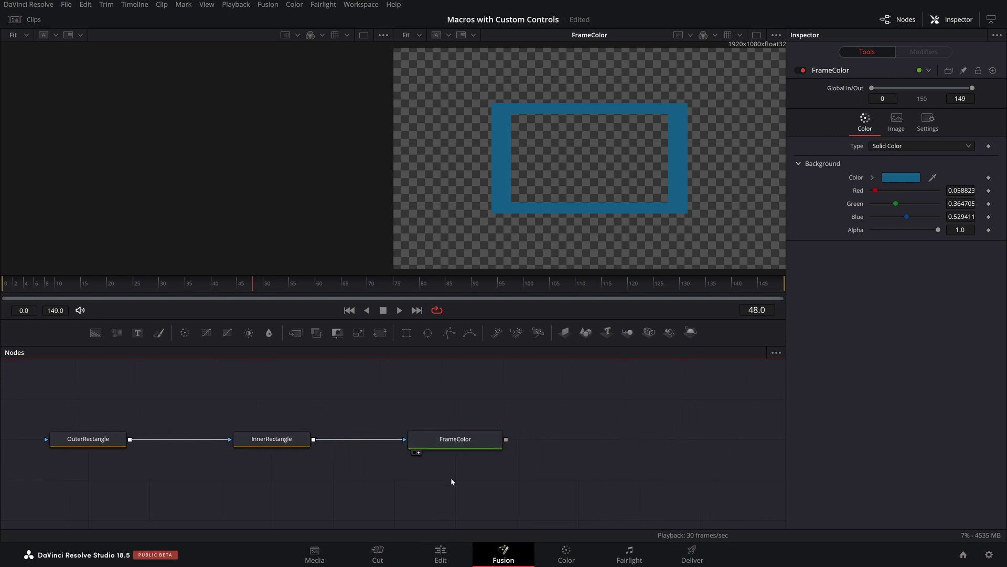
Start a new custom control on the FrameColor node and name it Frame Width
left_click(462, 438)
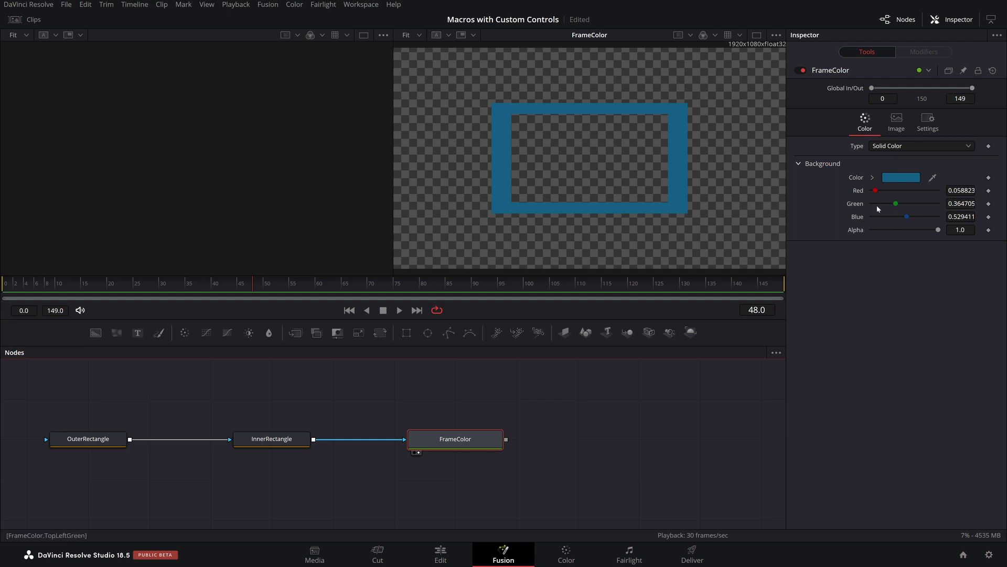
right_click(478, 438)
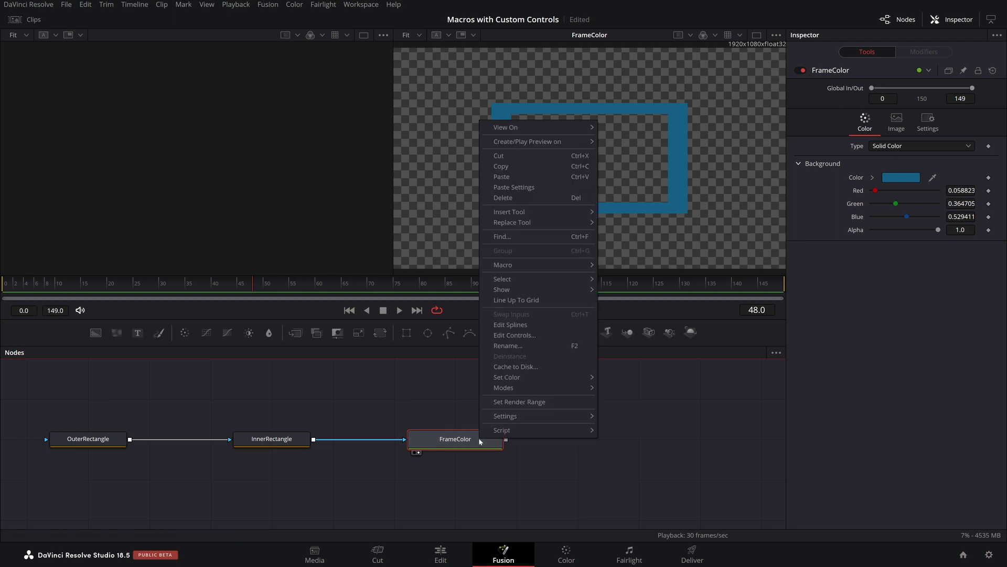
left_click(528, 335)
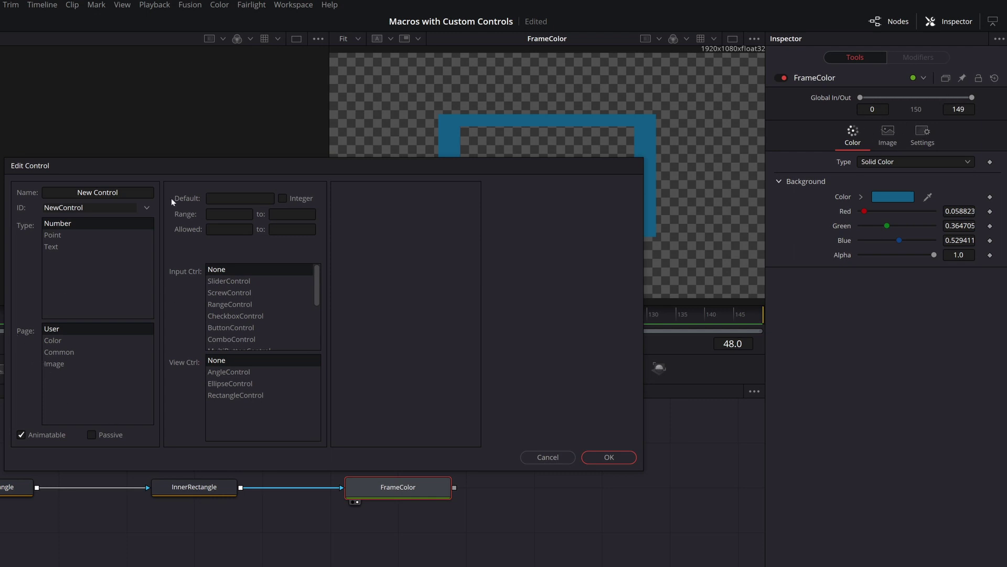
left_click_drag(120, 192, 77, 192)
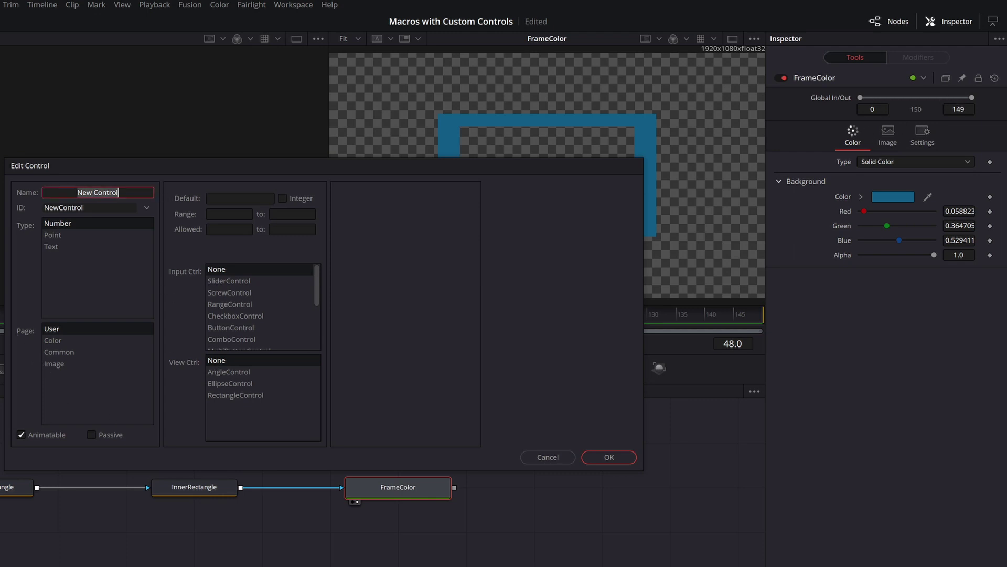
type("Frame Widtdh")
key("BackSpace")
key("BackSpace")
type("h")
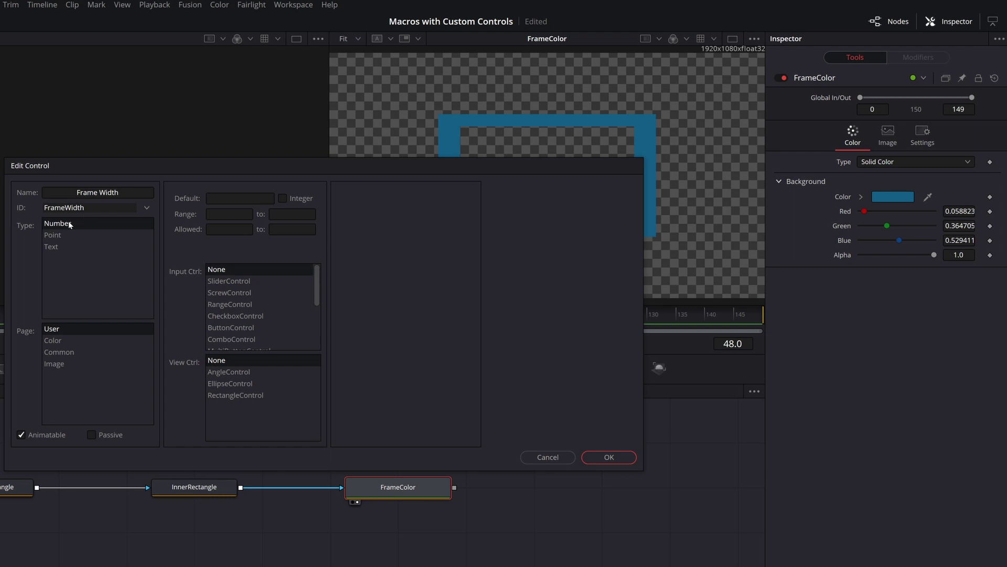
Create the Frame Width control as a SliderControl with default 0.1, range 0 to 1 and allowed values 0 to 1
left_click(249, 199)
type("0.1")
key("Tab")
type("0")
key("Tab")
type("1")
key("Tab")
type("0")
key("Tab")
type("1")
left_click(235, 283)
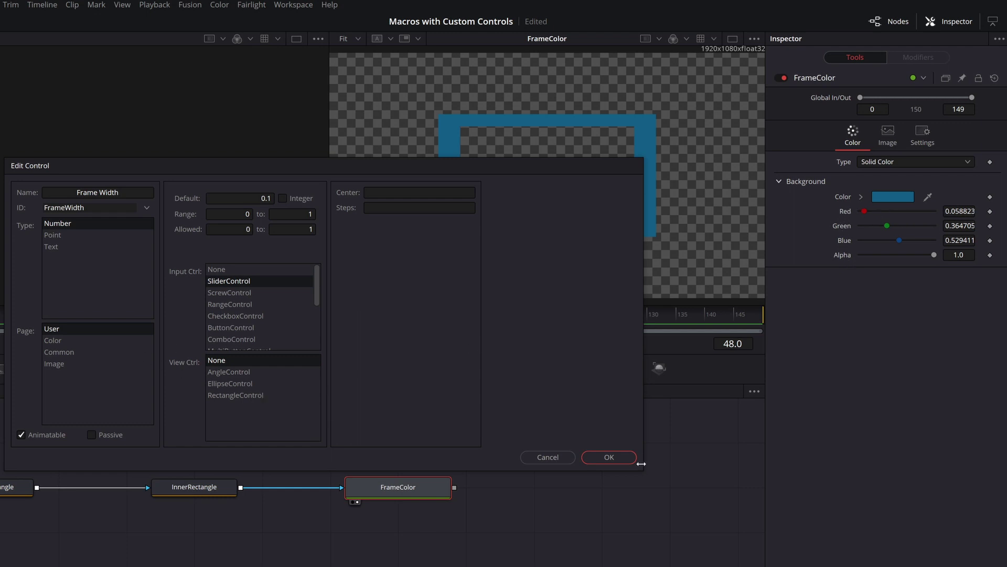
left_click(609, 457)
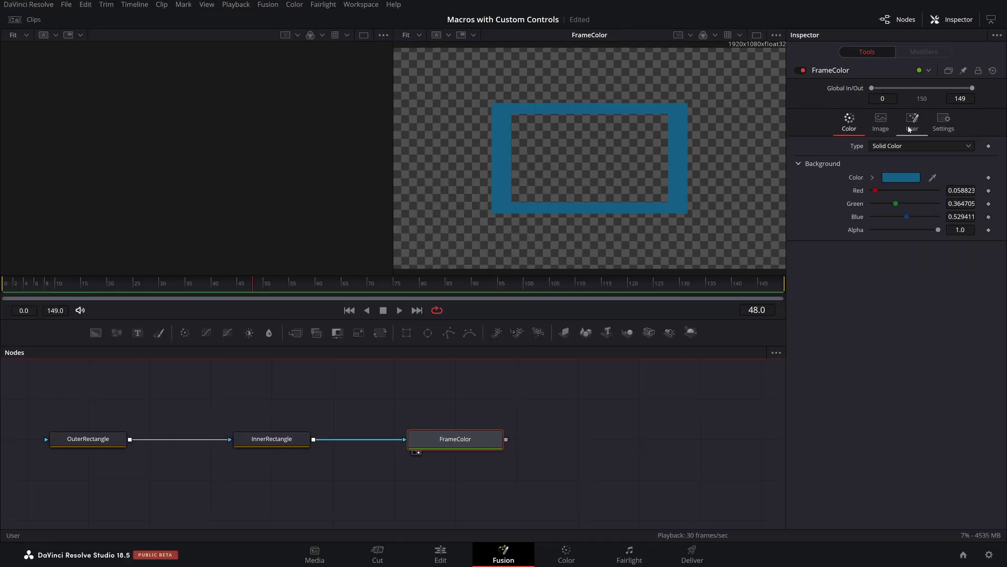
Try out the new Frame Width control on FrameColor and set it to 0.142
left_click(910, 127)
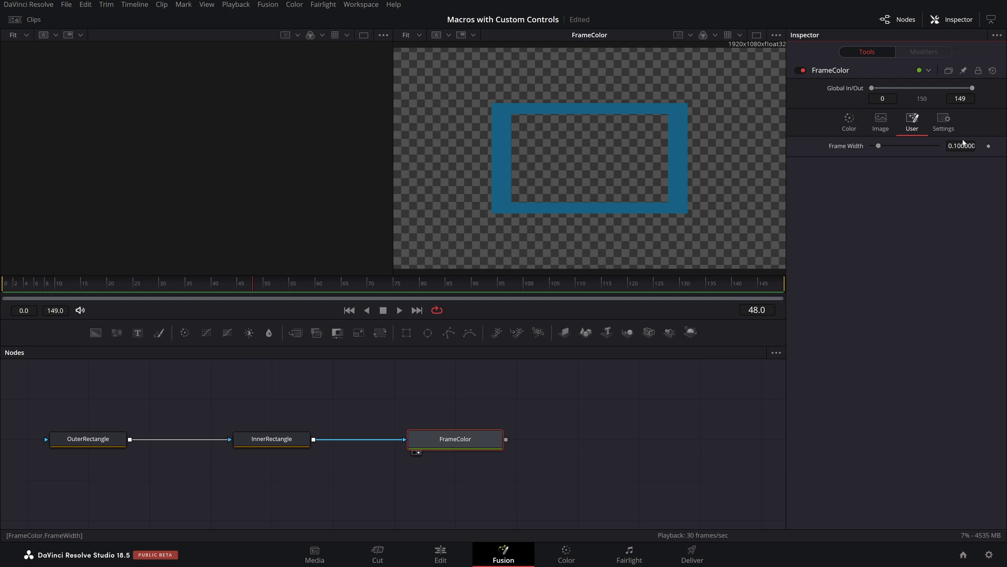
left_click(961, 146)
type("0.156")
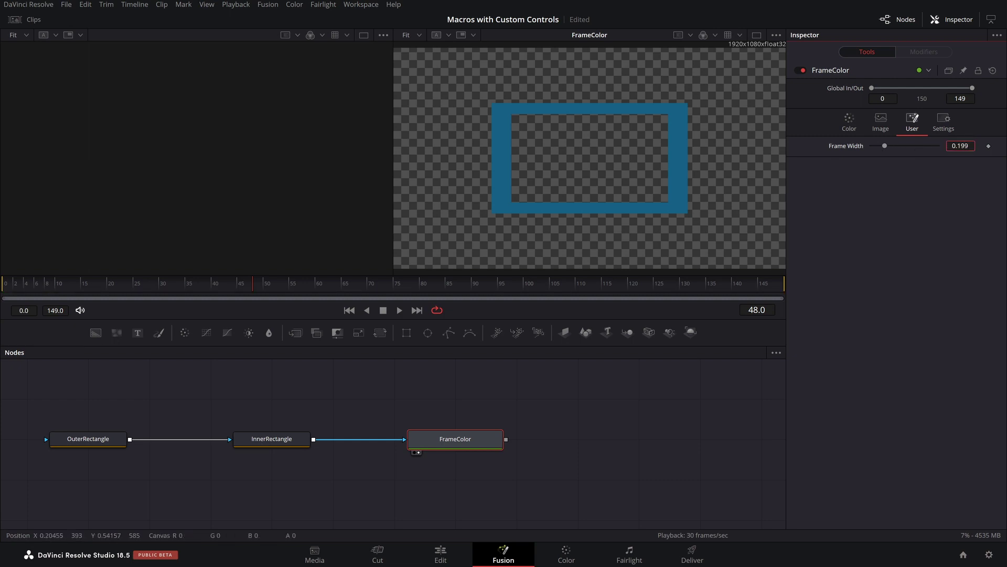
key("Return")
left_click_drag(882, 146, 881, 146)
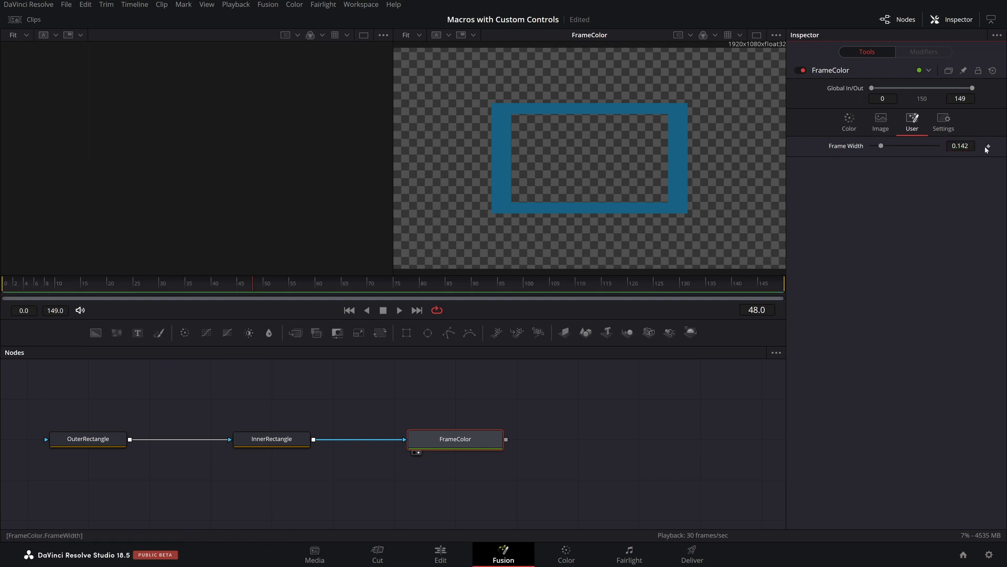
Start another custom control on the FrameColor node and name it Frame Height
right_click(465, 443)
left_click(502, 339)
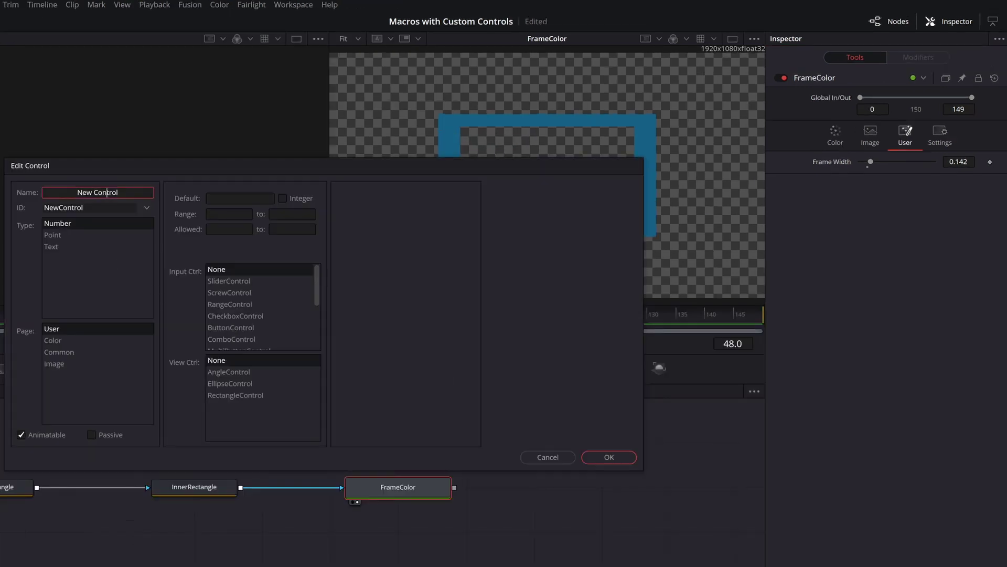
left_click_drag(112, 192, 77, 192)
key("Caps_Lock")
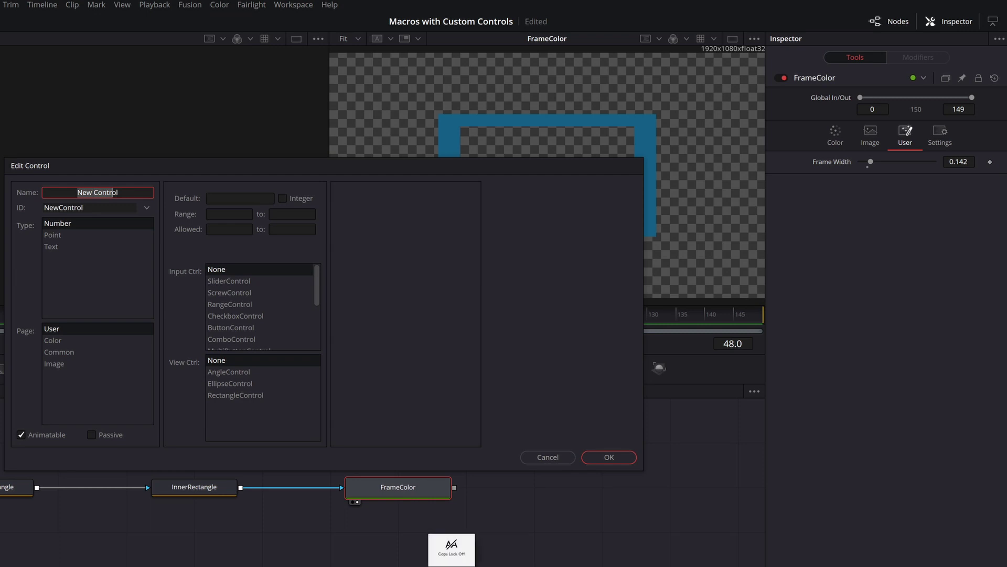
type("Frame Height")
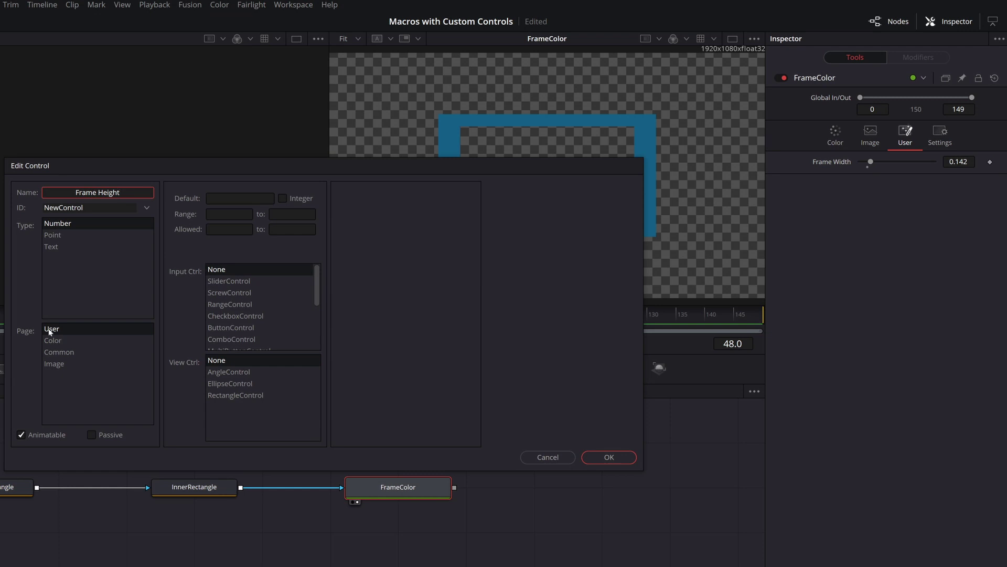
Create the Frame Height control as a slider with default 0.1, range 0 to 1 and allowed maximum 1, and save the project
left_click(236, 199)
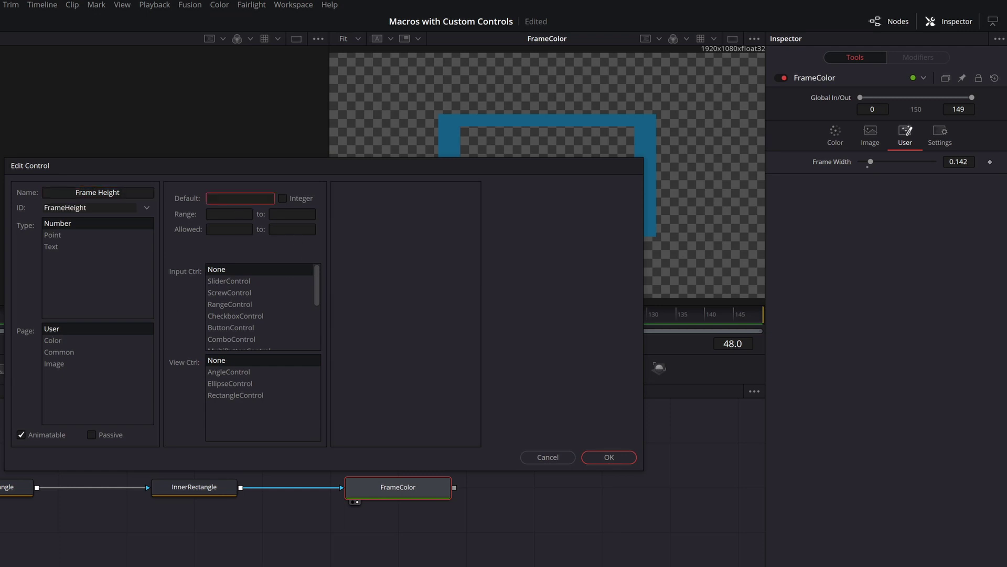
type("0.1")
key("Tab")
type("0")
key("Tab")
type("1")
key("Tab")
key("Tab")
type("1")
left_click(608, 457)
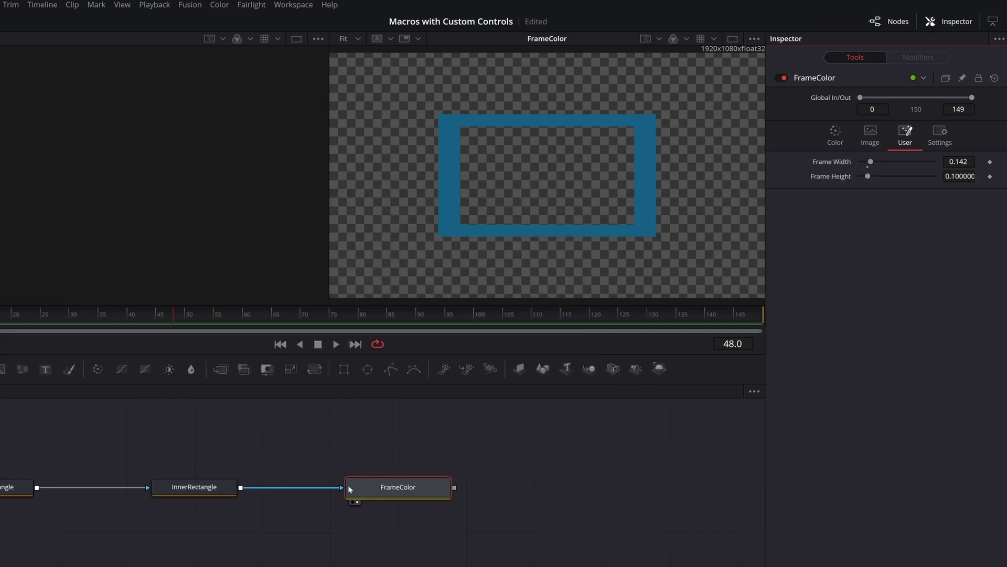
key("ctrl+s")
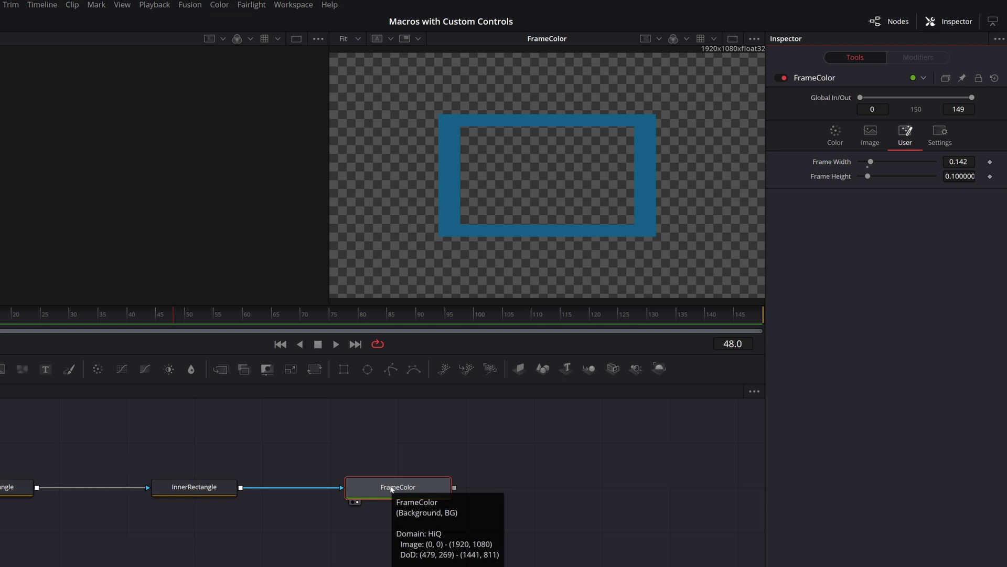
Start a third custom control on the FrameColor node and name it Thickness
right_click(391, 489)
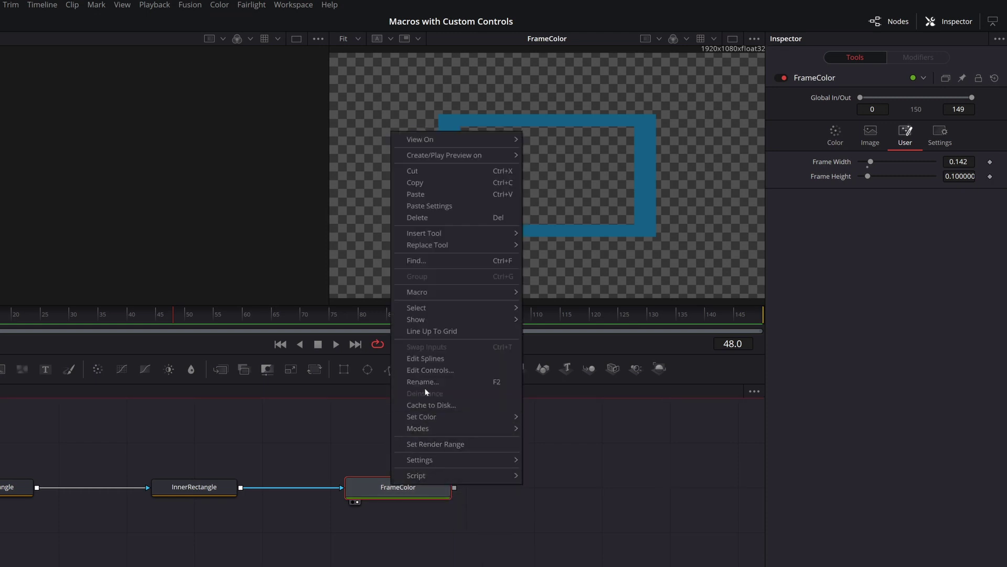
left_click(425, 370)
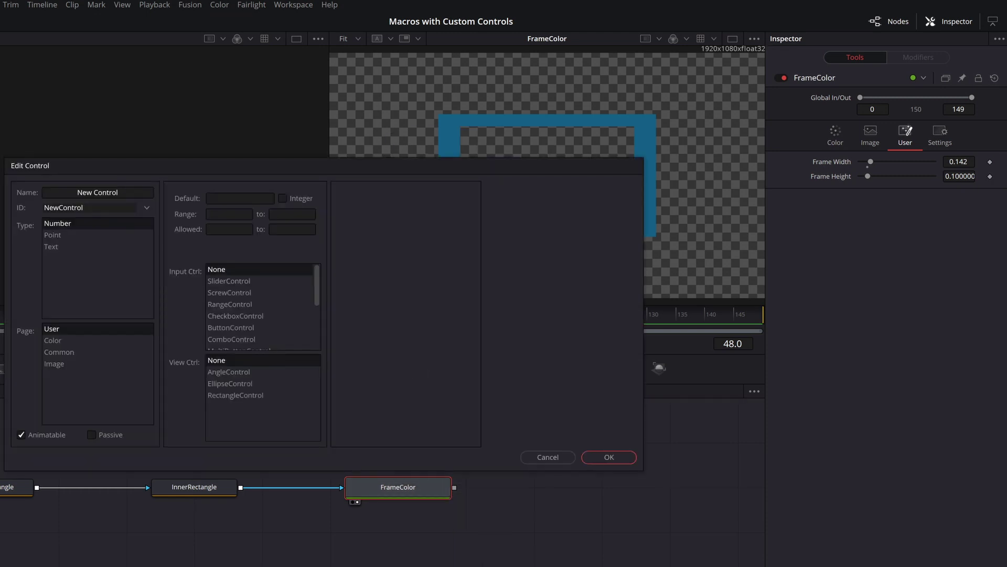
triple_click(107, 193)
type("Thickness")
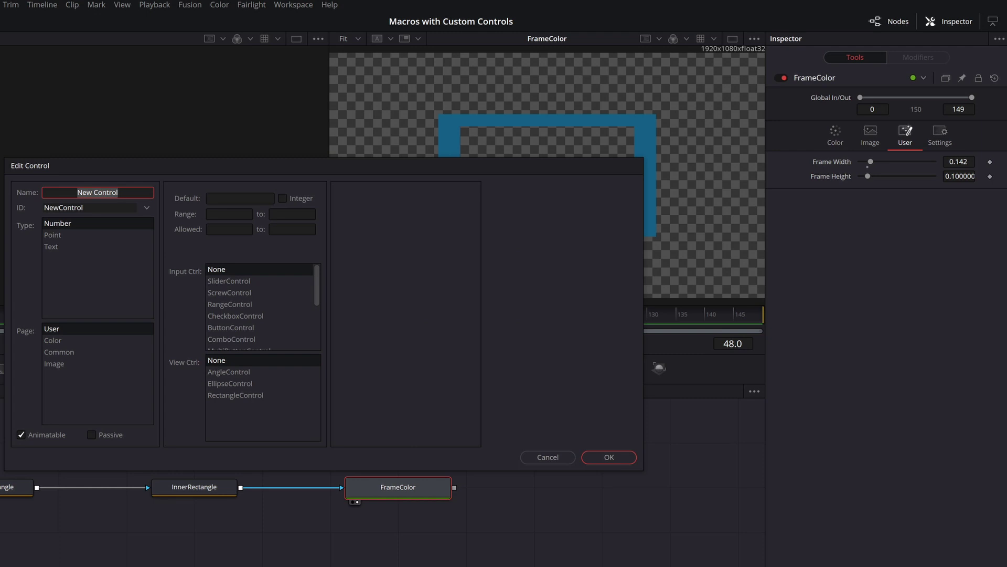
key("Return")
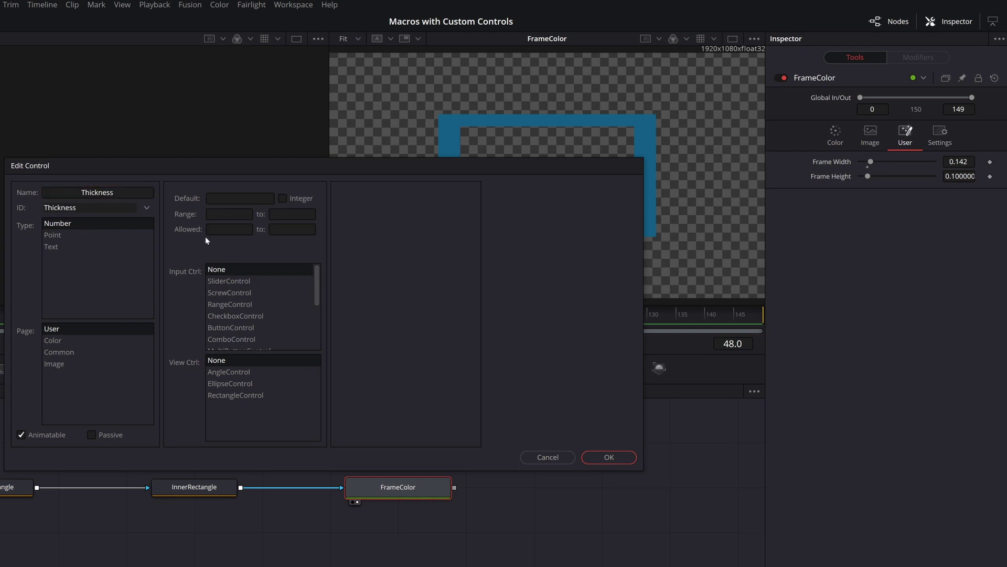
Create the Thickness control as a SliderControl with default 0.01, range 0 to 1 and allowed values 0 to 1
left_click(238, 199)
type("0.01")
key("Tab")
type("0")
key("Tab")
type("1")
key("Tab")
type("0")
key("Tab")
type("1")
left_click(251, 281)
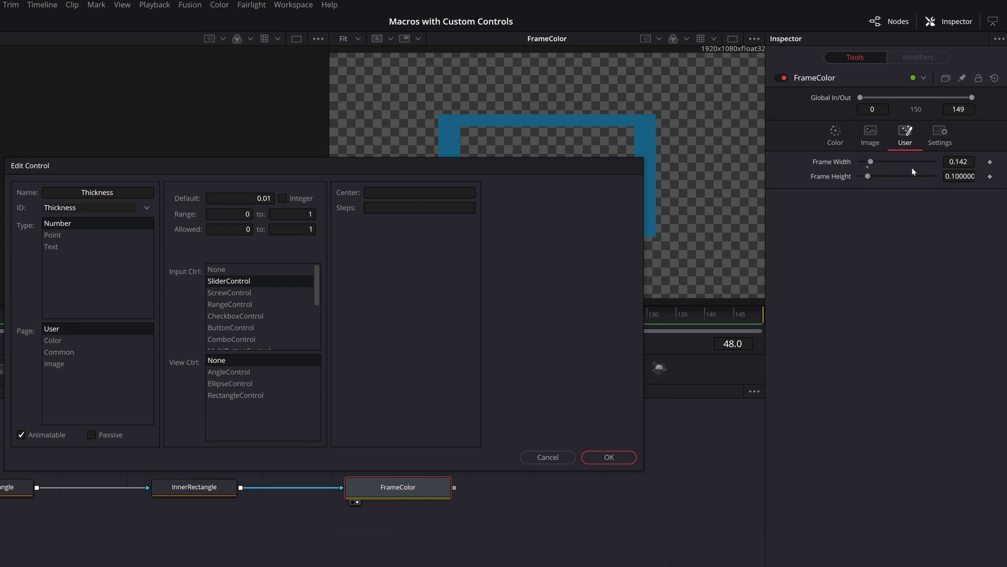
left_click(609, 457)
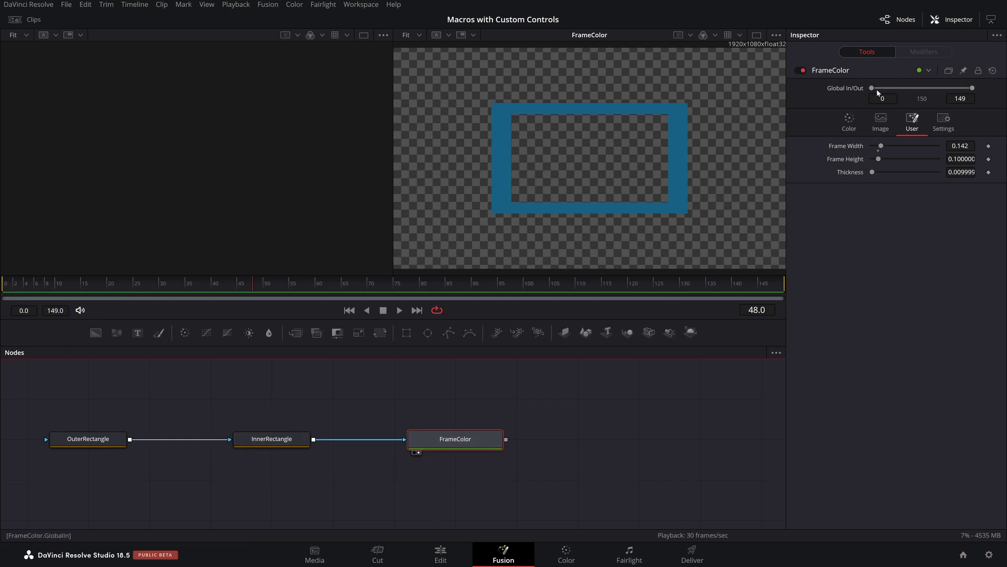
left_click(842, 129)
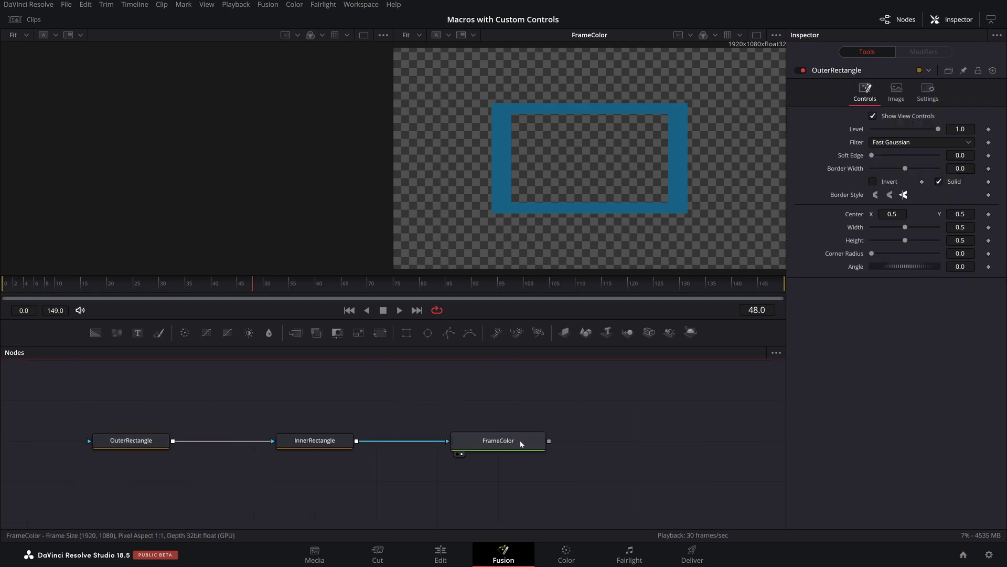
Start another custom control on the FrameColor node, set its type to Point and name it Center
left_click(523, 446)
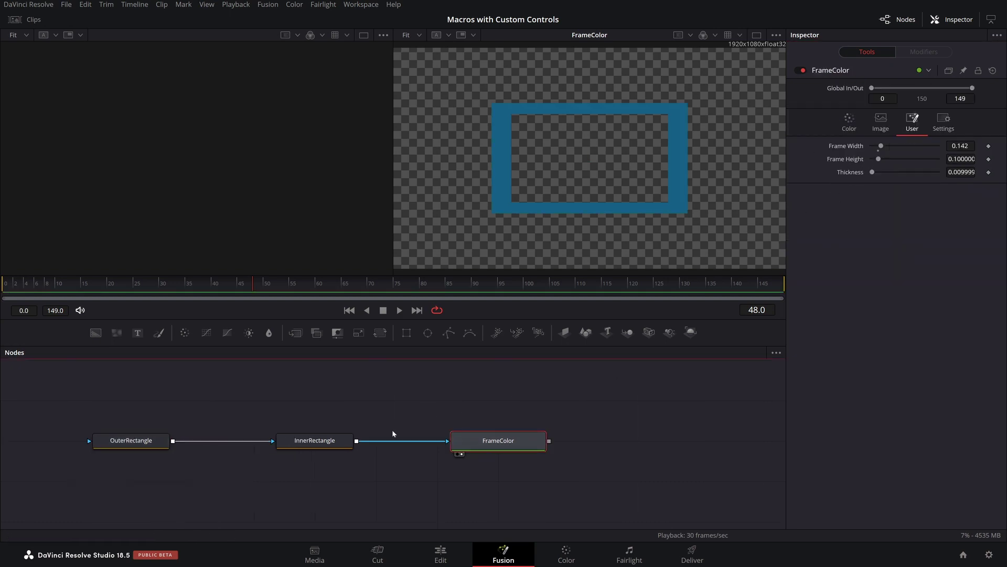
right_click(476, 447)
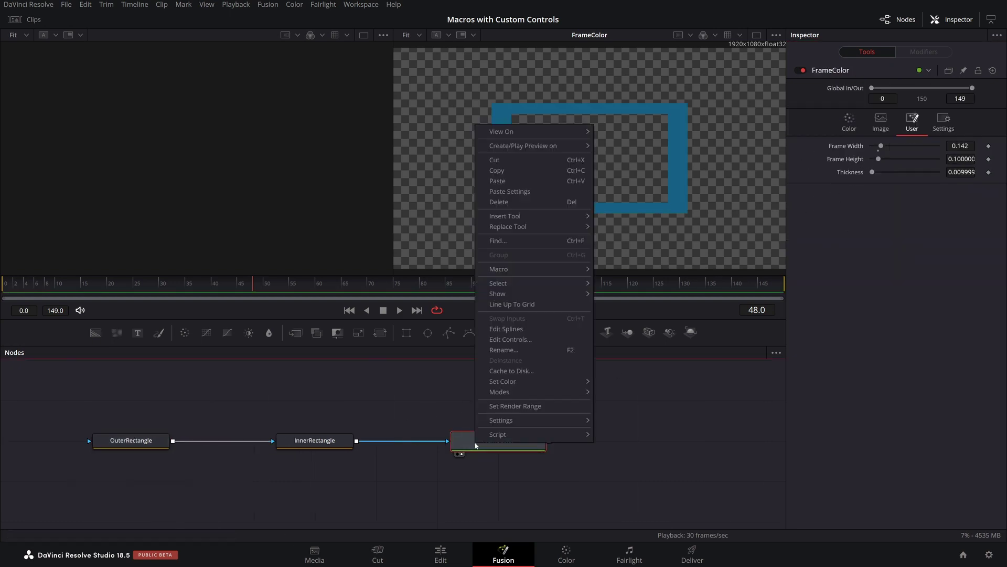
left_click(504, 339)
left_click(59, 235)
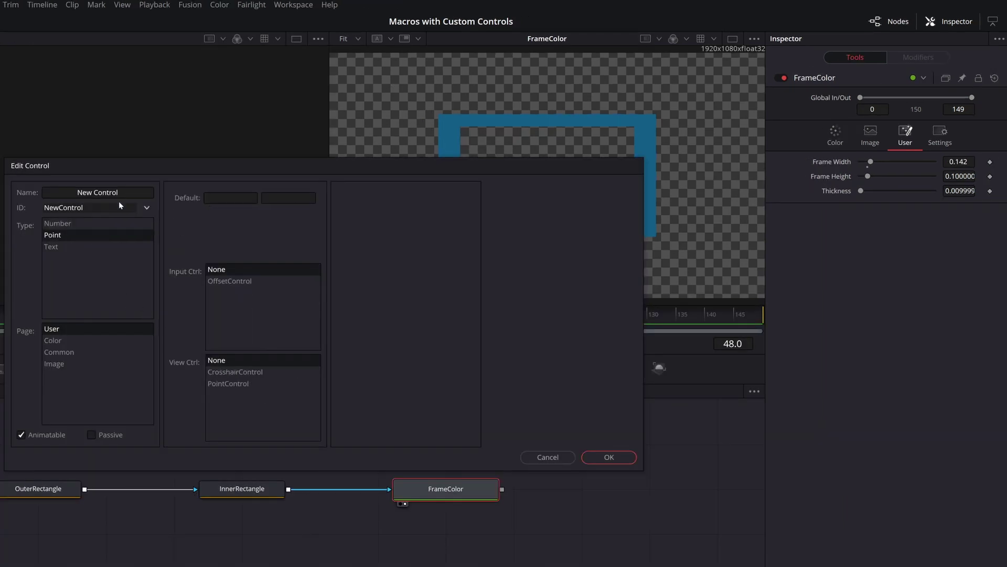
left_click(108, 193)
double_click(108, 193)
key("ctrl+a")
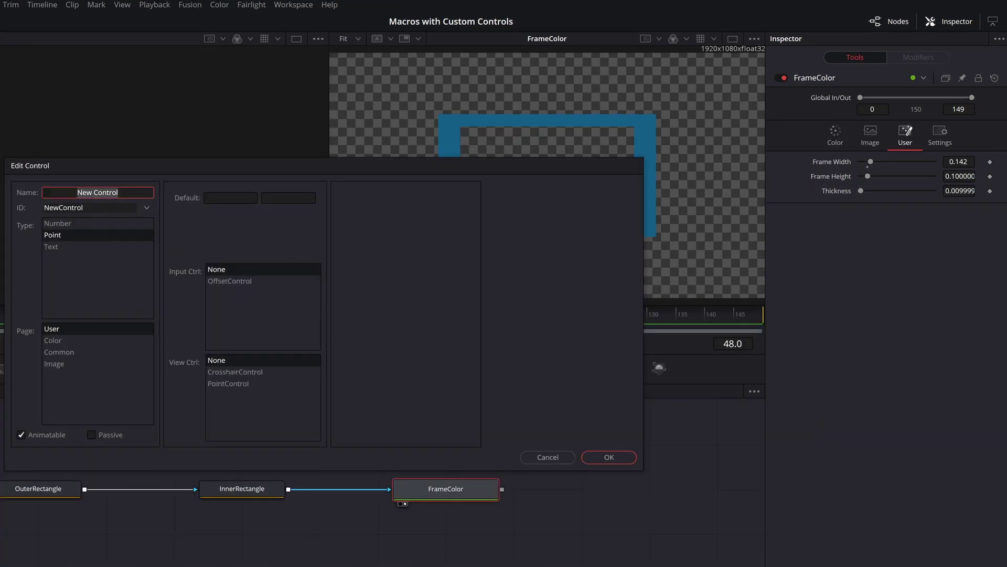
type("Center")
Create the Center control as an OffsetControl with default 0.5 for both X and Y
left_click(238, 282)
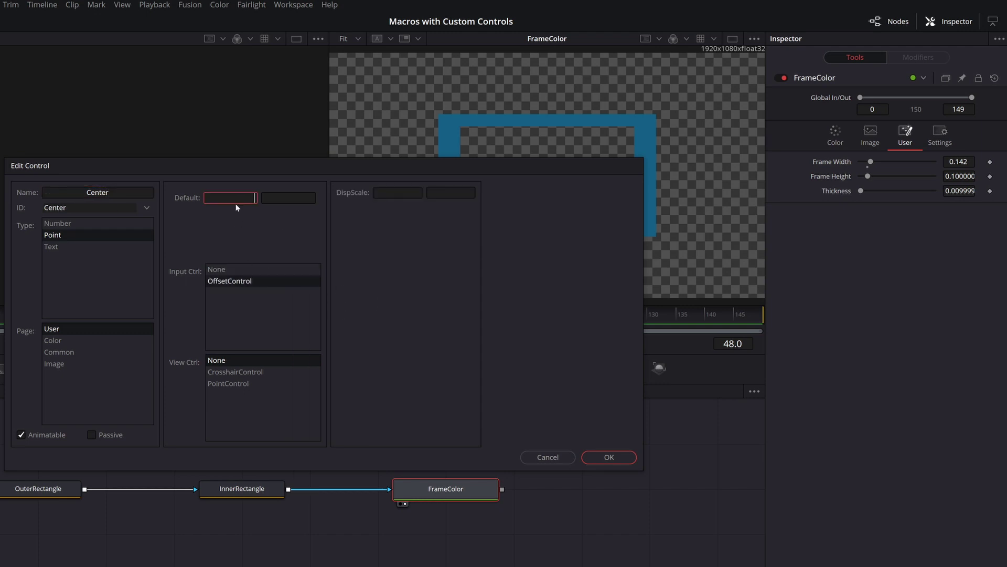
type("0.5")
key("Tab")
type("0.5")
left_click(622, 457)
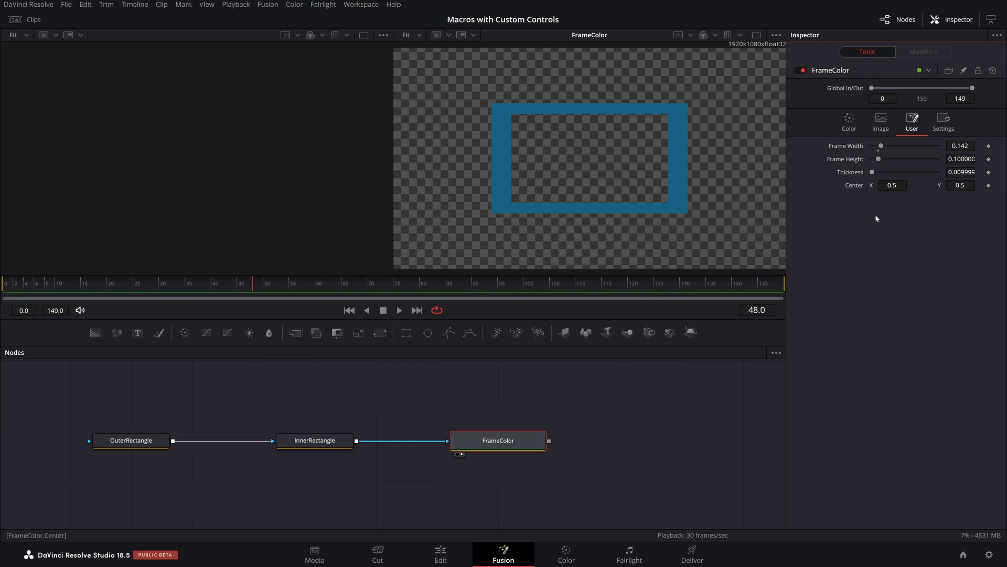
Compare the settings of OuterRectangle and InnerRectangle, and pin FrameColor's controls so they stay shown when another node is selected
left_click(112, 445)
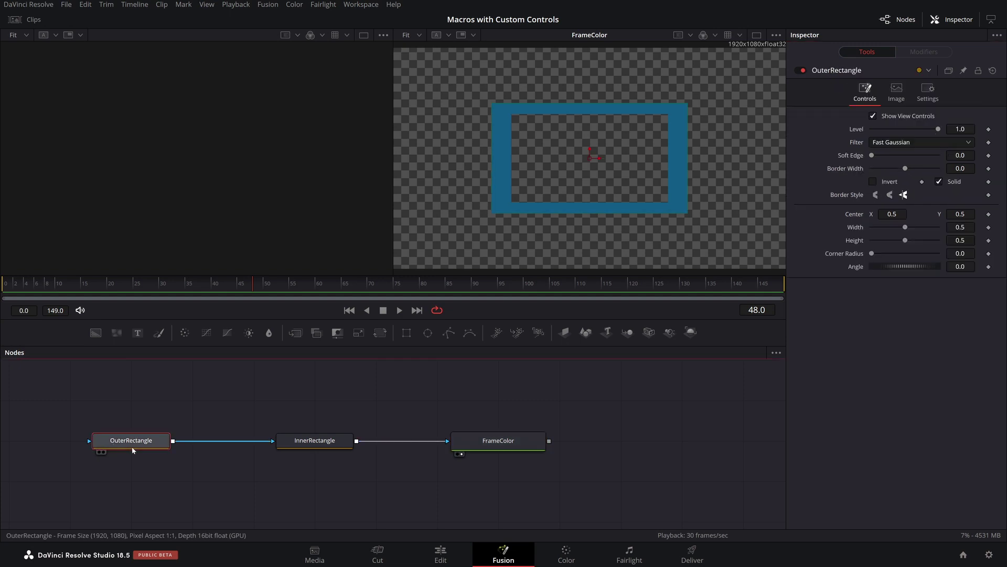
left_click(322, 441)
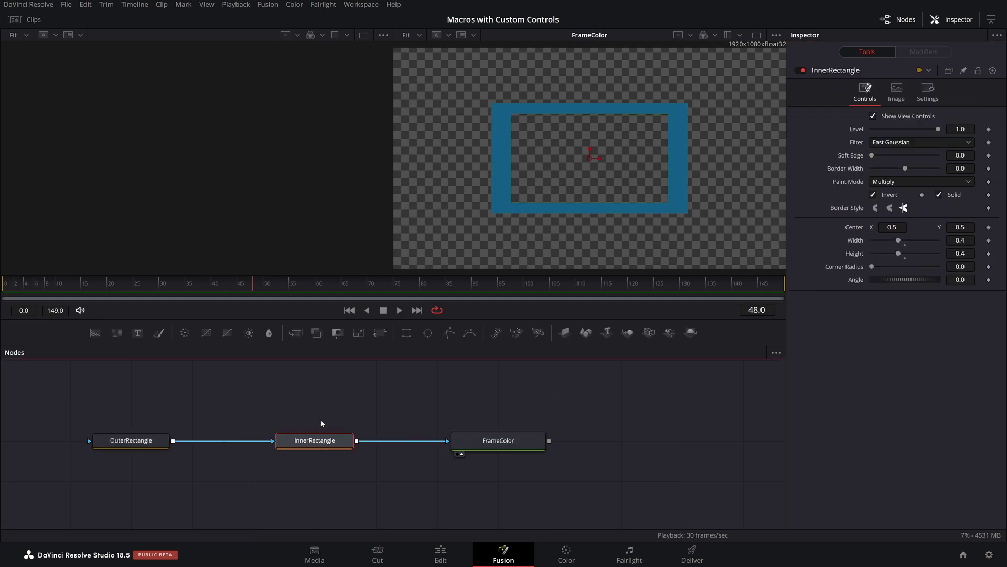
left_click(126, 441)
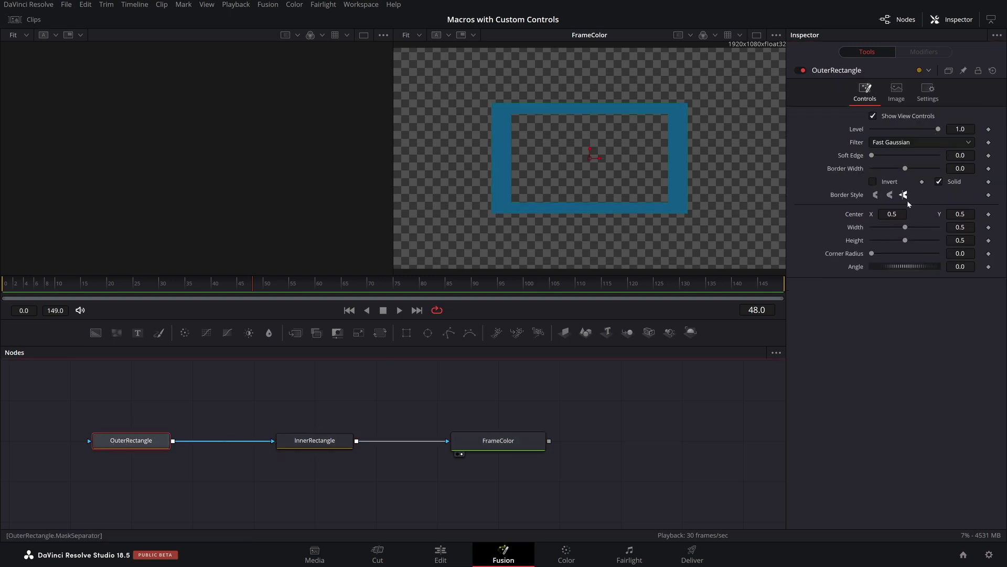
left_click(331, 441)
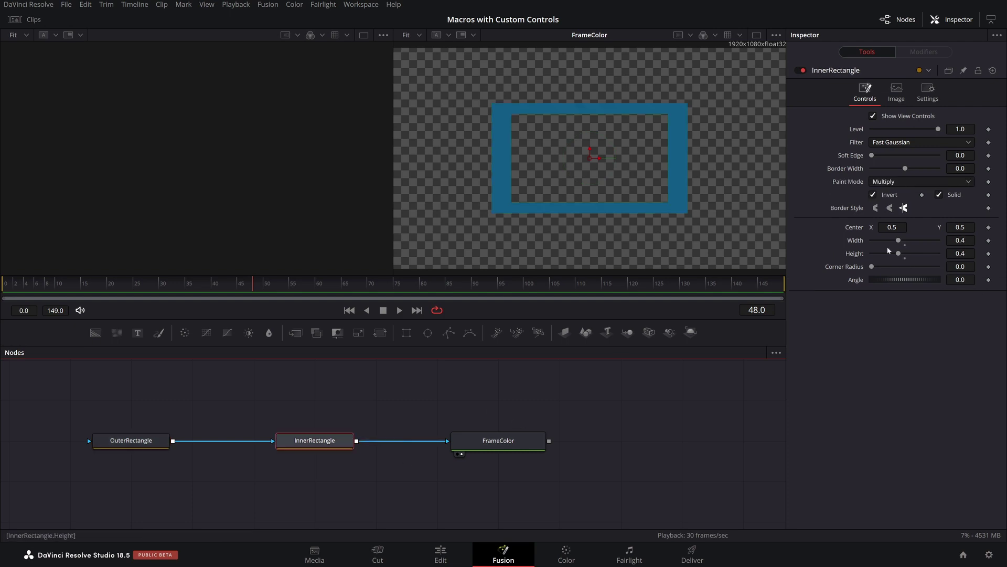
left_click(499, 442)
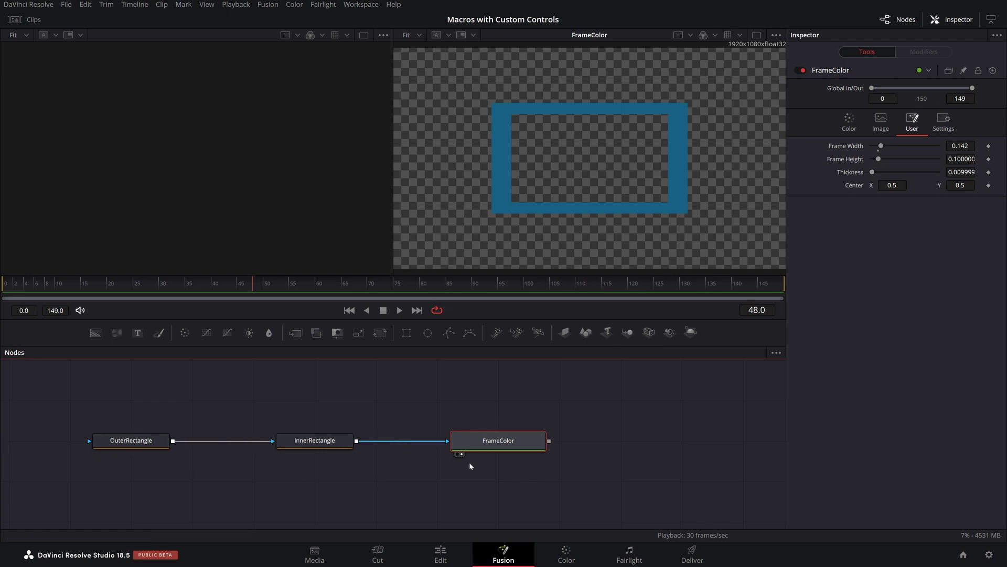
left_click_drag(477, 466, 506, 462)
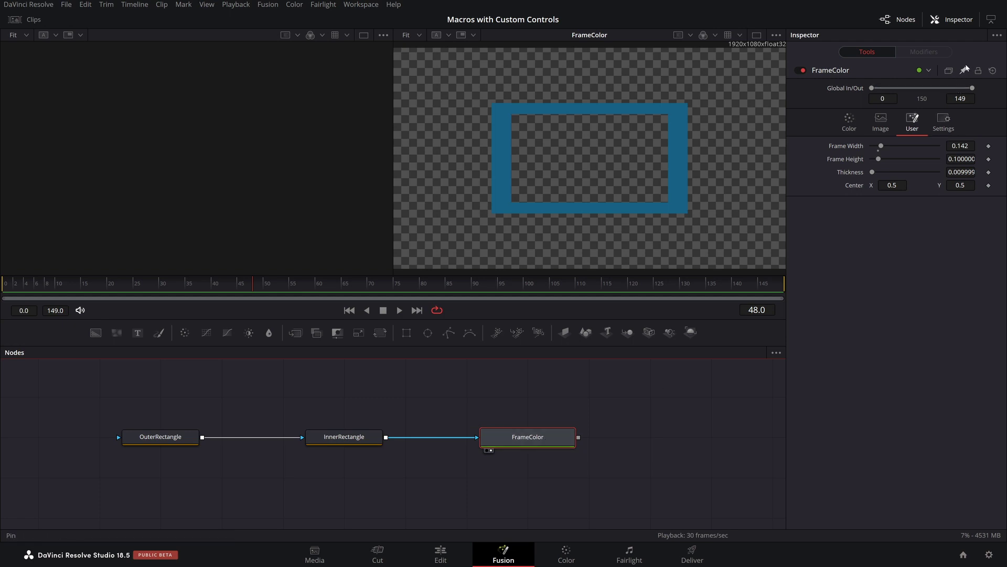
left_click(965, 70)
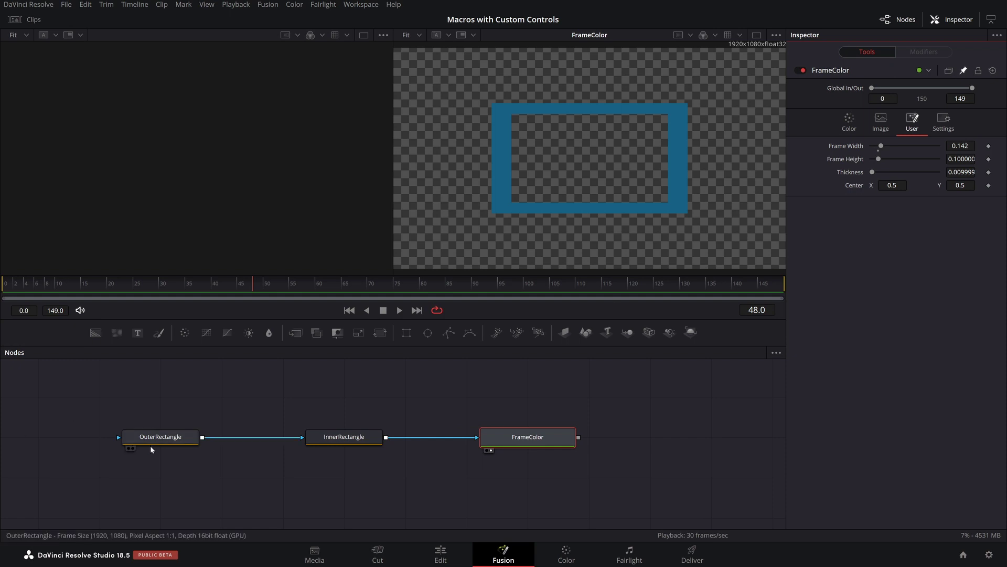
Link OuterRectangle's Center to FrameColor's custom Center control with the expression FrameColor.Center
left_click(177, 437)
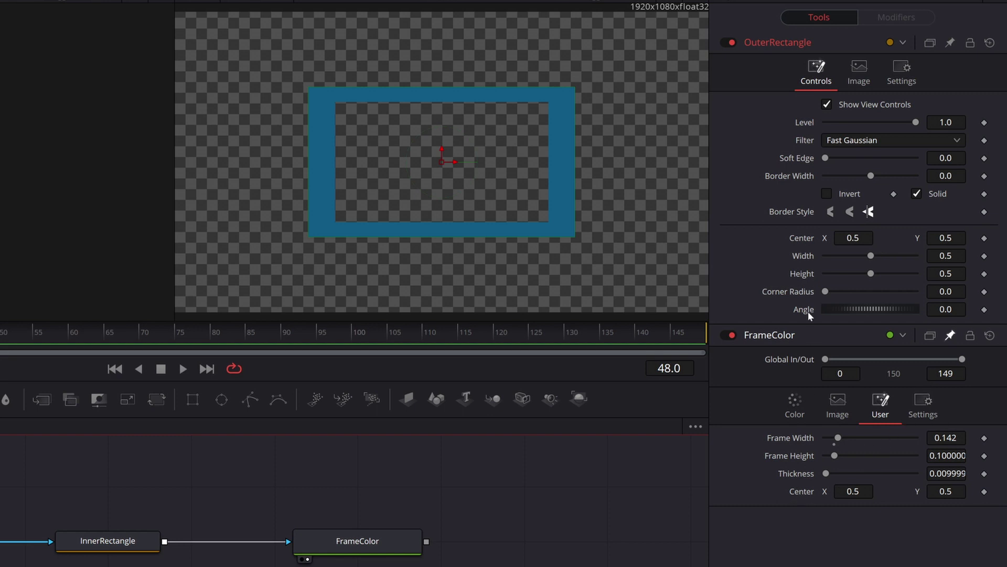
right_click(801, 239)
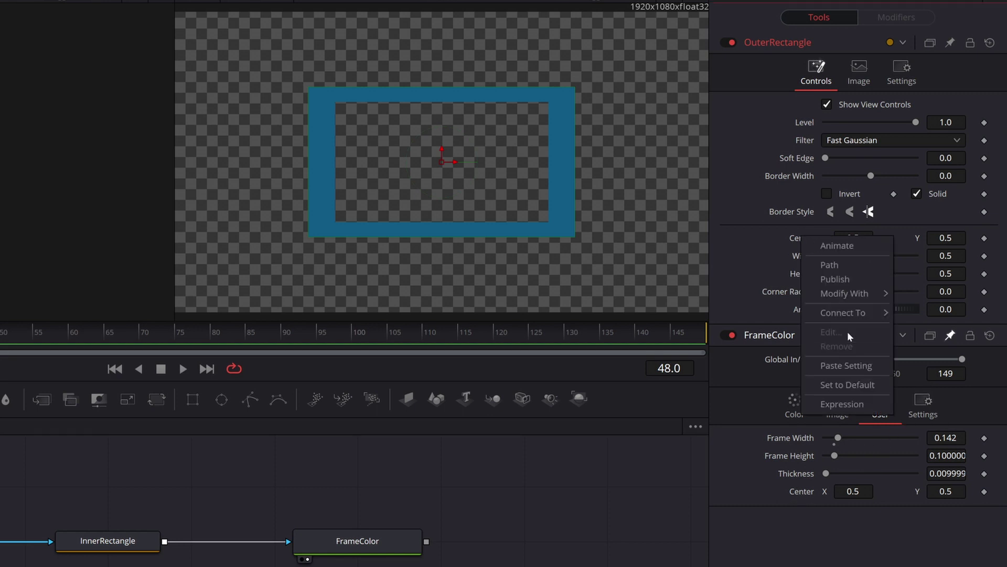
left_click(847, 404)
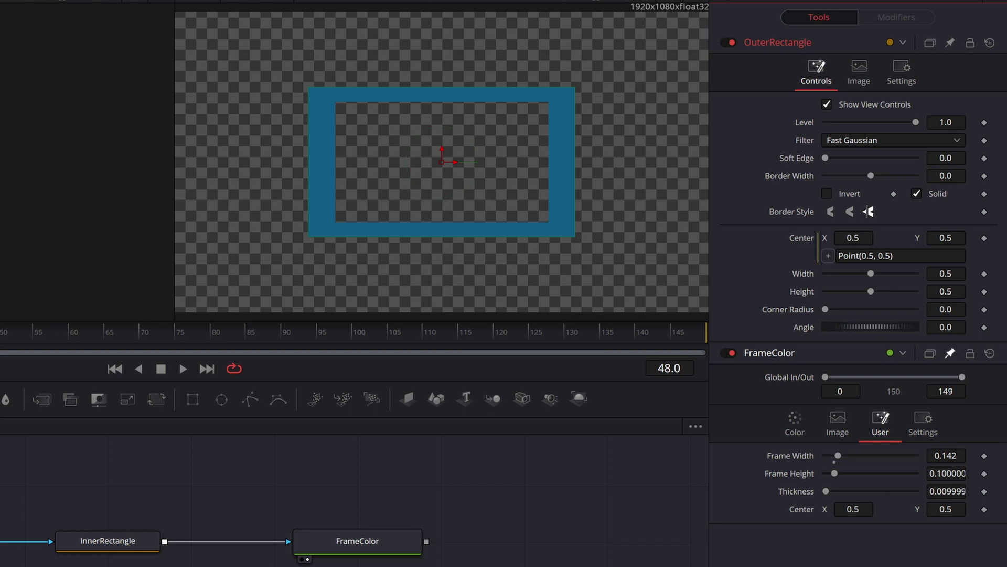
left_click_drag(829, 259, 804, 509)
Link InnerRectangle's Center to FrameColor's custom Center control with the expression FrameColor.Center
left_click(113, 541)
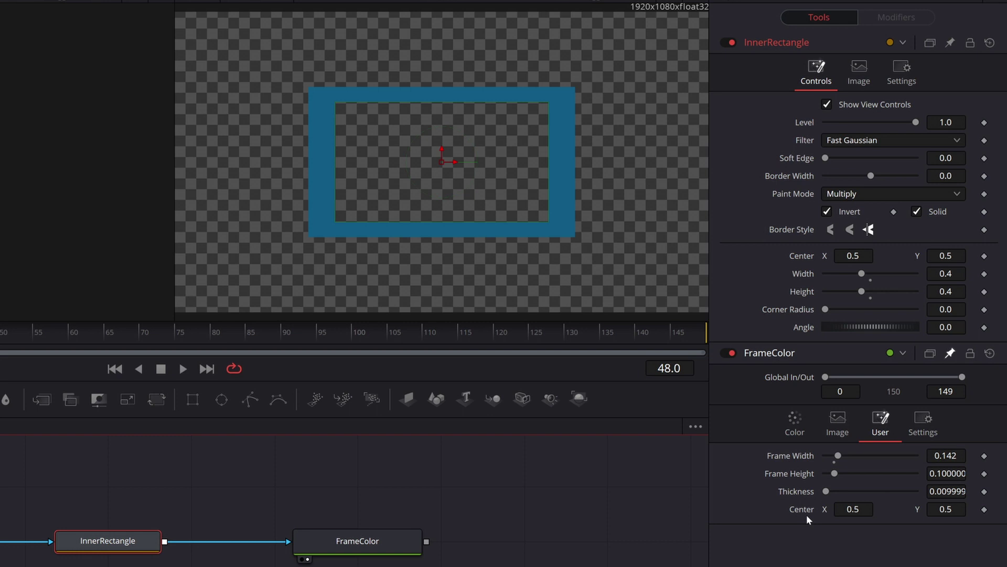
right_click(798, 258)
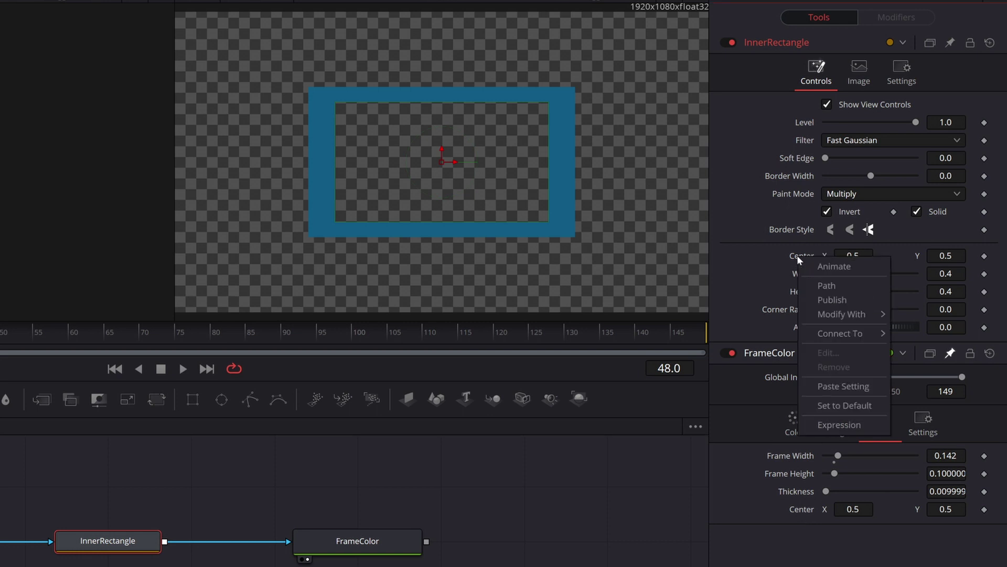
left_click(871, 424)
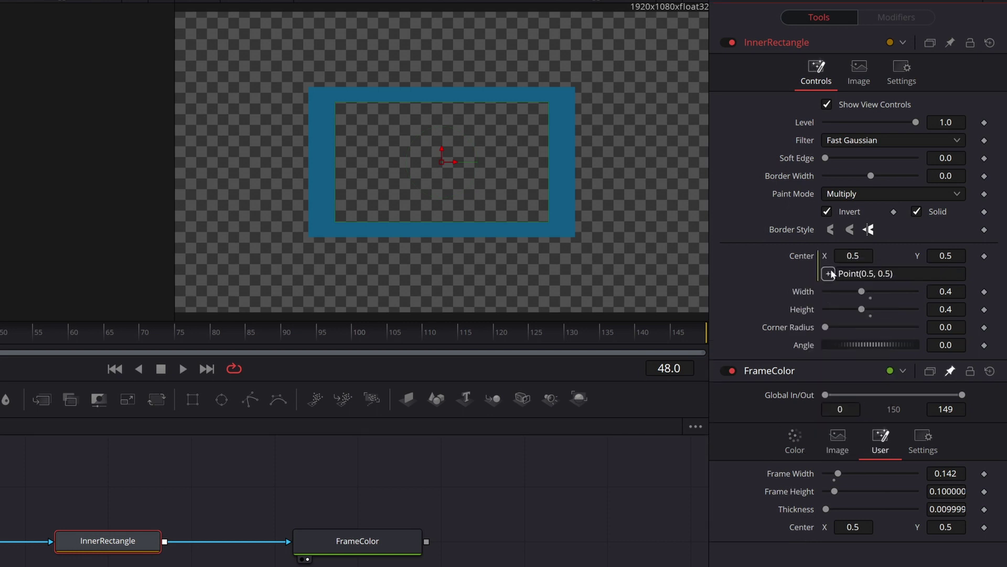
left_click_drag(829, 273, 802, 527)
key("Return")
Link OuterRectangle's Width and Height by expression to FrameColor.FrameWidth and FrameColor.FrameHeight
left_click(1, 541)
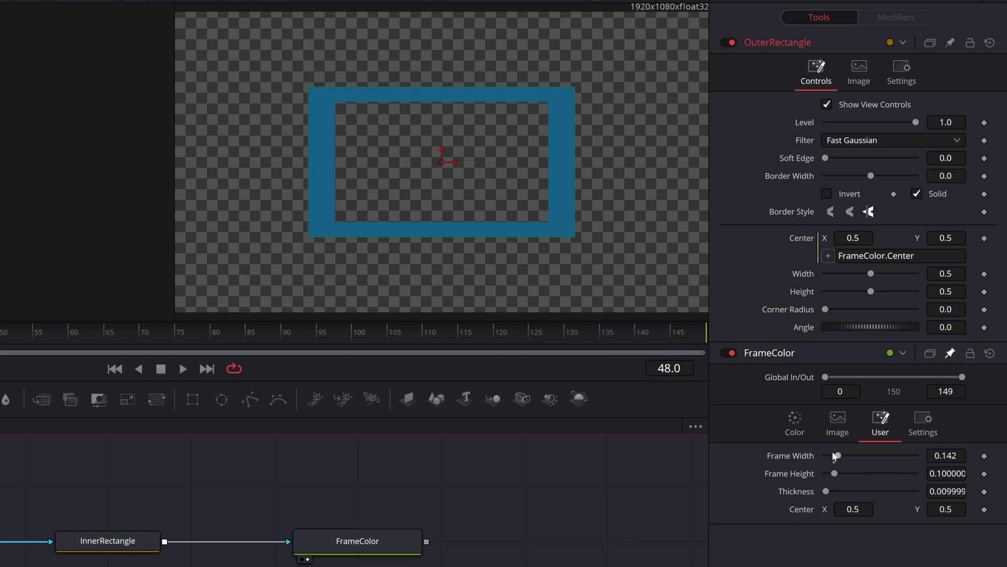
right_click(807, 273)
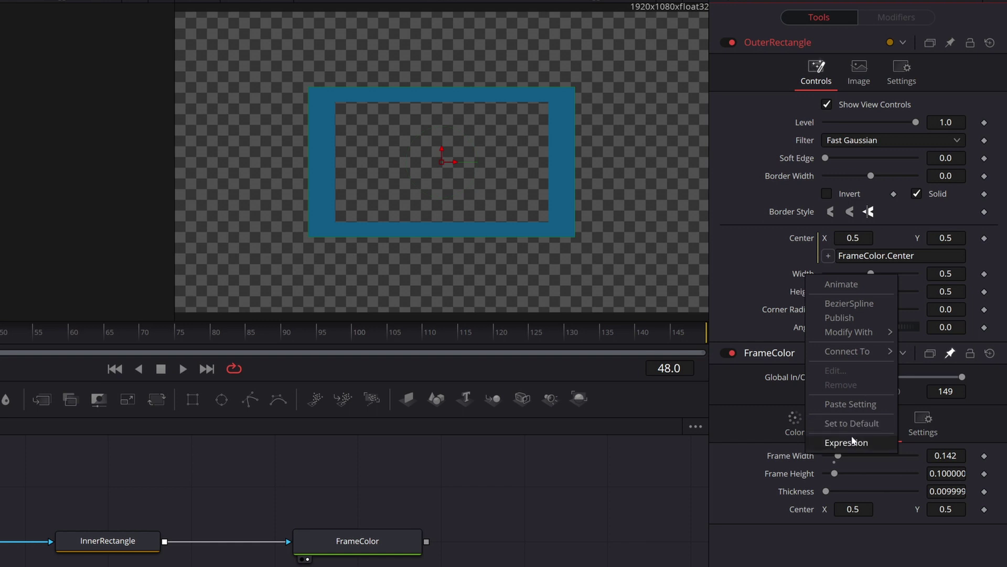
left_click(847, 442)
right_click(806, 309)
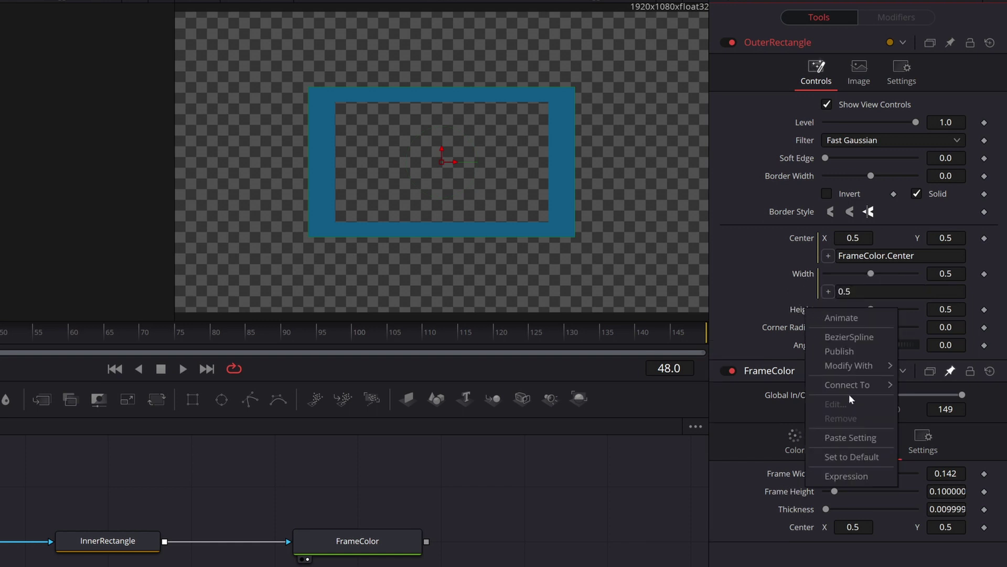
left_click(846, 476)
left_click_drag(829, 291, 813, 490)
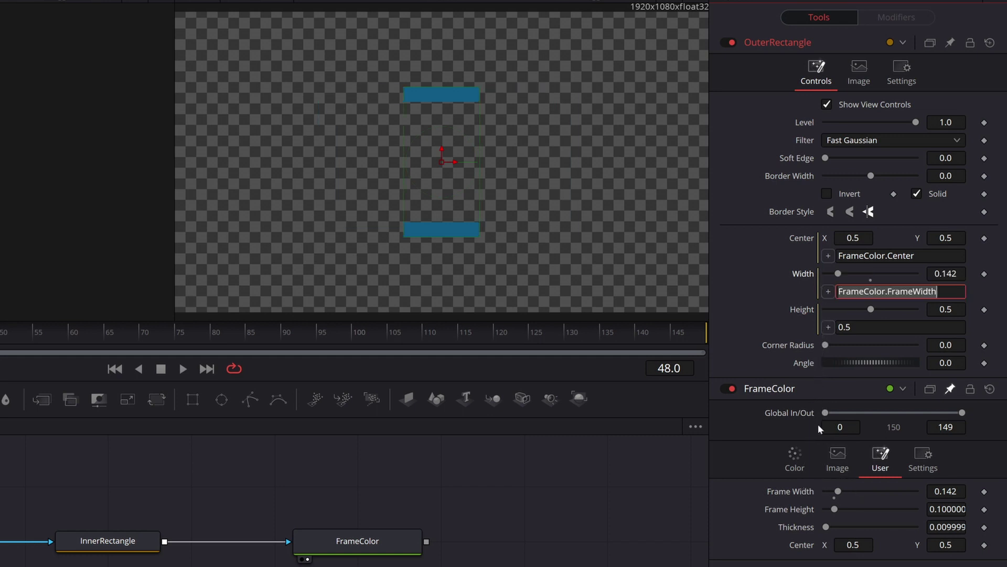
left_click_drag(829, 327, 797, 508)
key("Return")
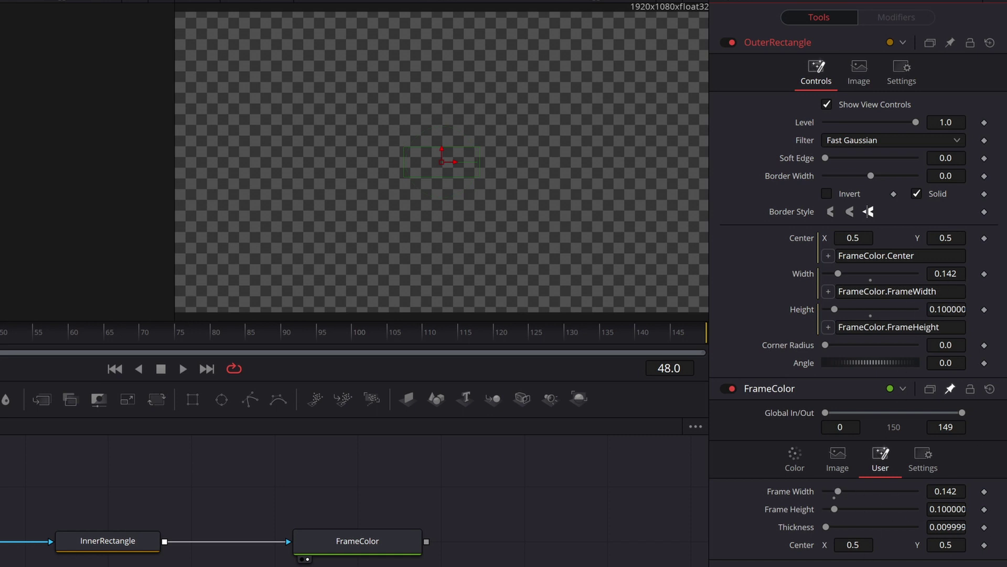
Show OuterRectangle in the empty viewer and raise FrameColor's Frame Width to about 0.717 and Frame Height to about 0.74
left_click_drag(839, 492, 888, 491)
left_click_drag(834, 508, 870, 509)
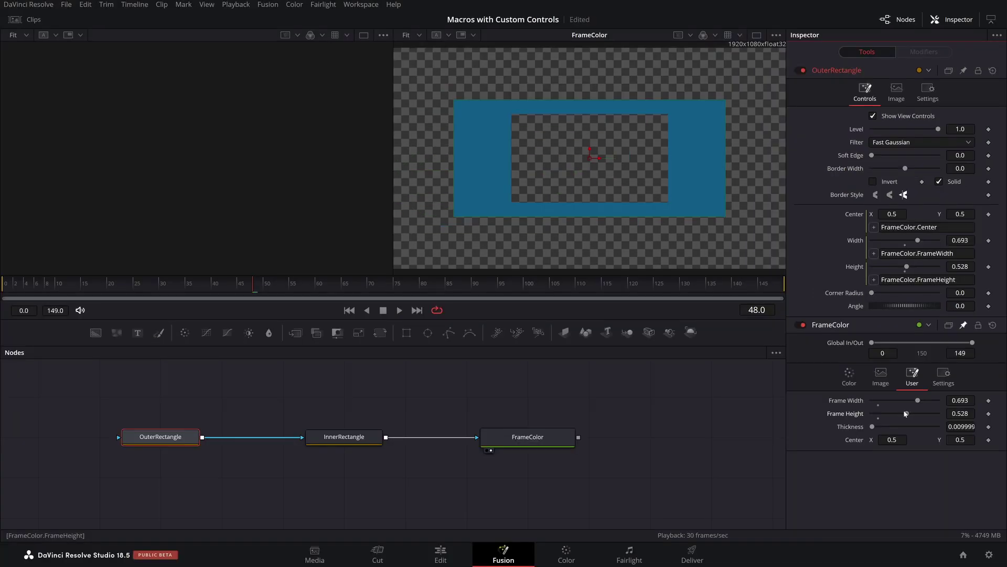
left_click_drag(905, 414, 917, 414)
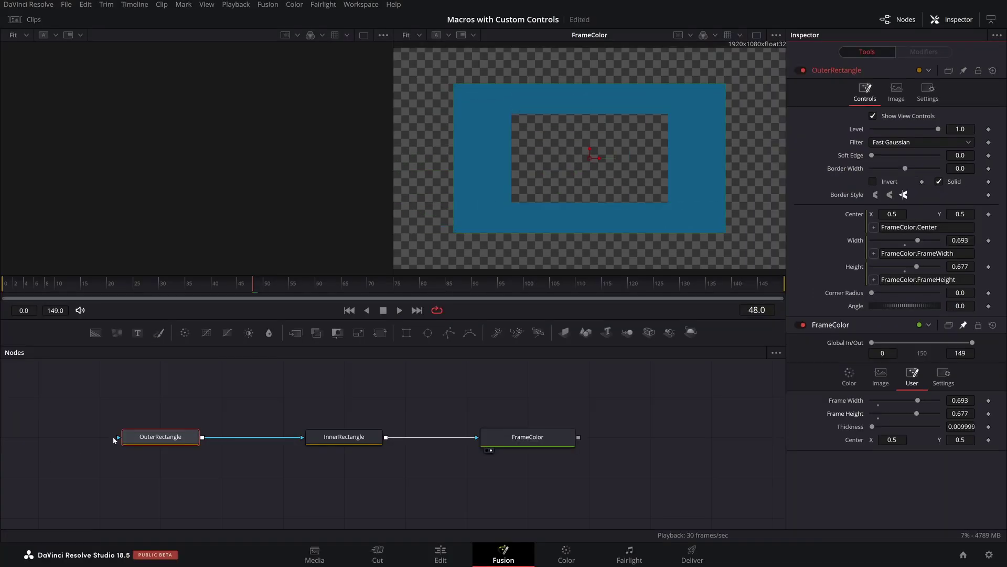
left_click(128, 448)
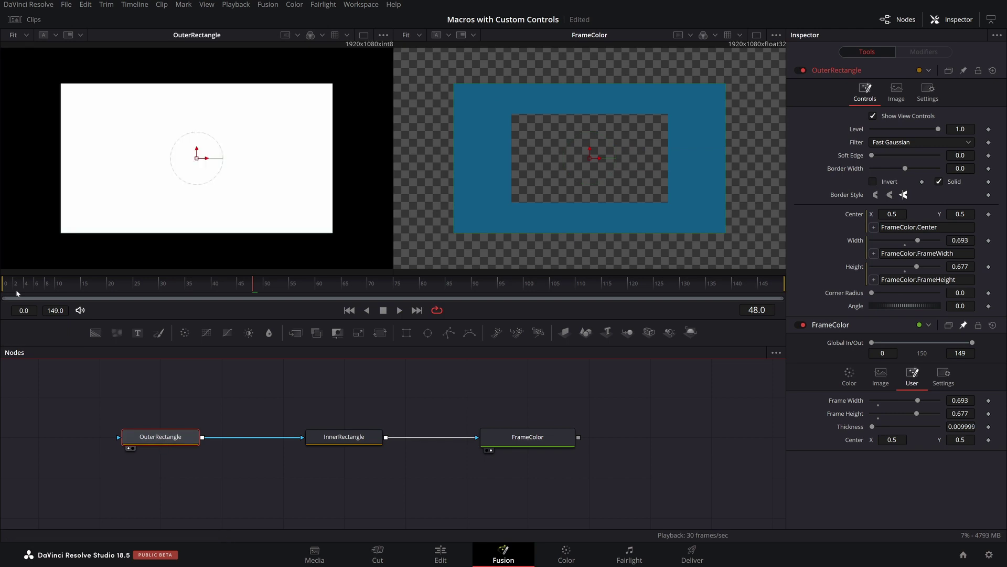
mouse_move(918, 401)
left_mouse_down()
mouse_move(883, 400)
mouse_move(937, 402)
mouse_move(892, 404)
mouse_move(927, 405)
mouse_move(918, 413)
mouse_move(934, 415)
mouse_move(908, 419)
mouse_move(924, 416)
left_mouse_up()
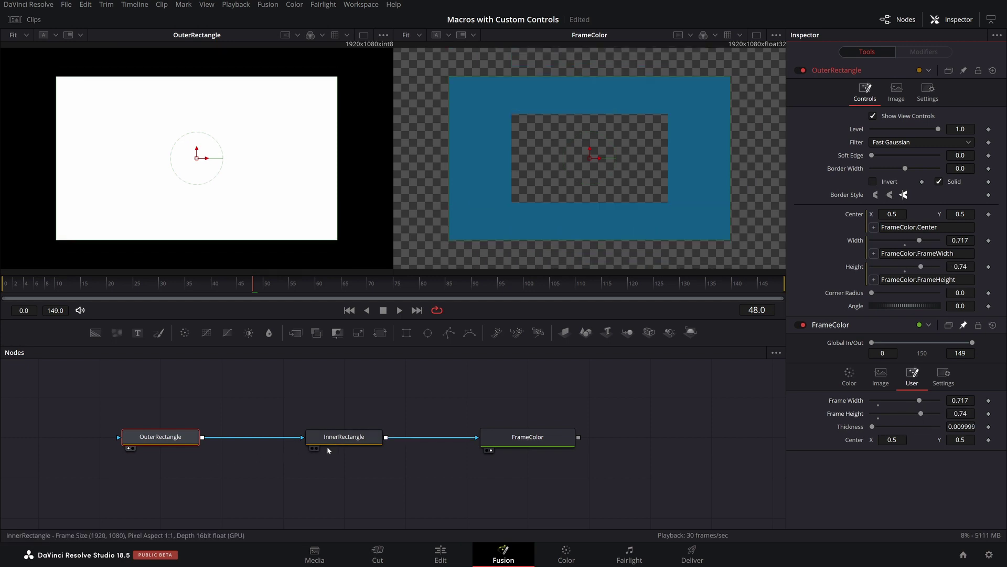
Add expressions to InnerRectangle's Width and Height, and set the Width expression to FrameColor.FrameWidth-FrameColor.Thickness
left_click(344, 437)
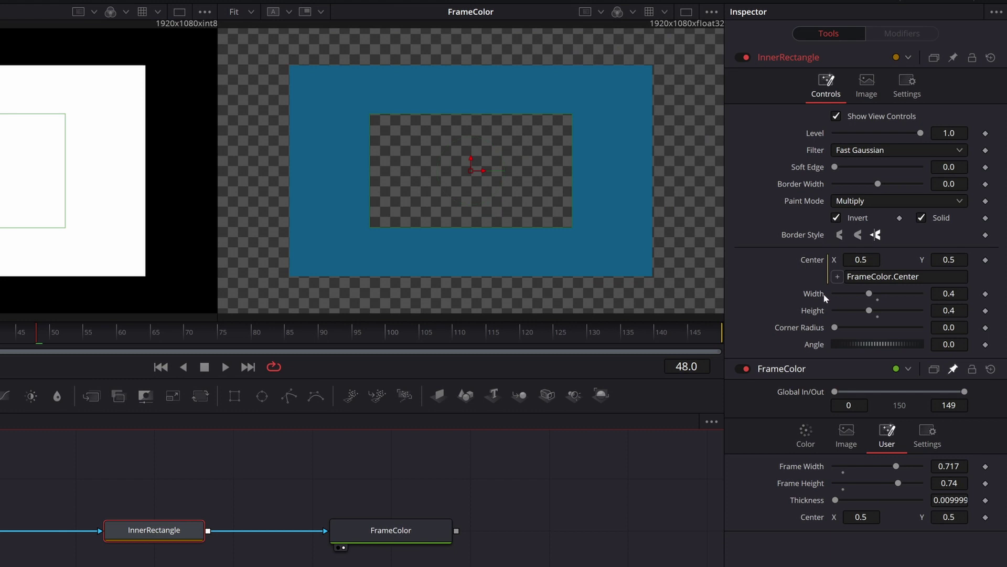
right_click(853, 252)
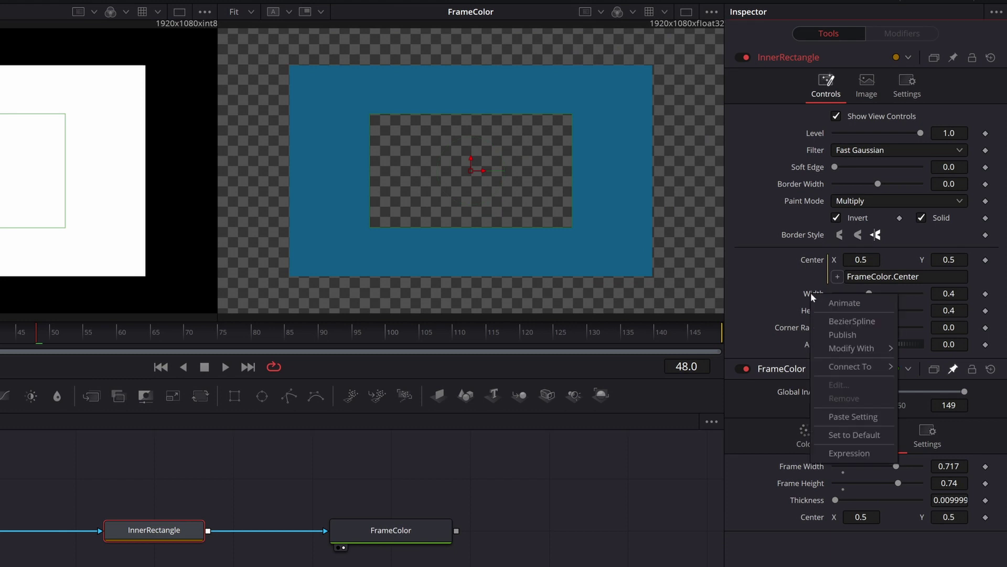
left_click(839, 452)
right_click(826, 326)
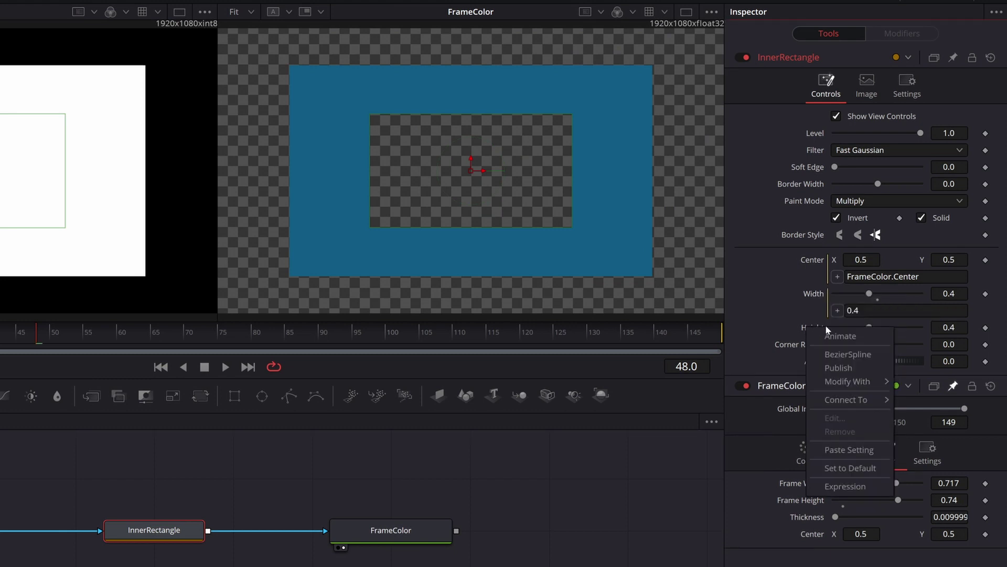
left_click(839, 488)
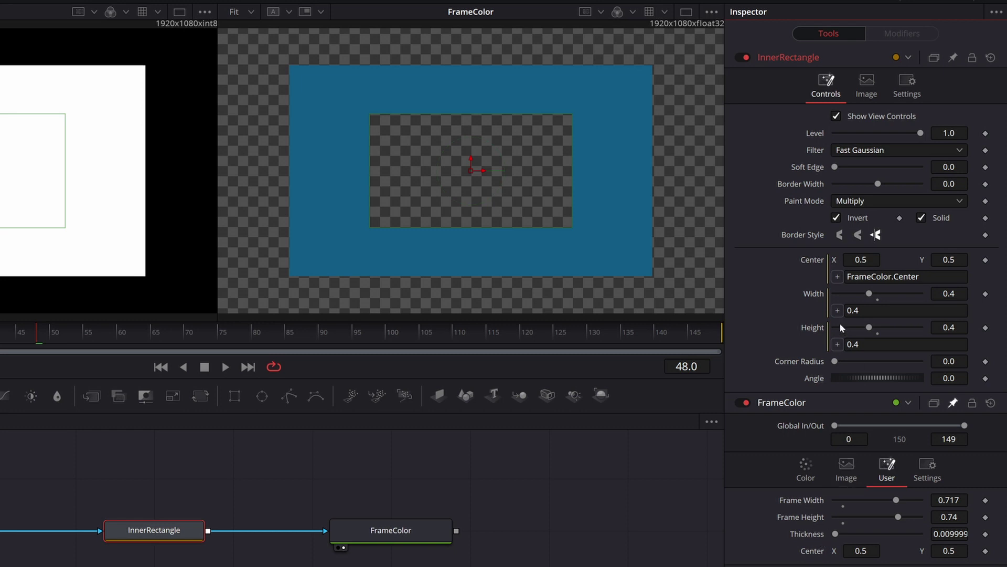
left_click_drag(837, 310, 805, 502)
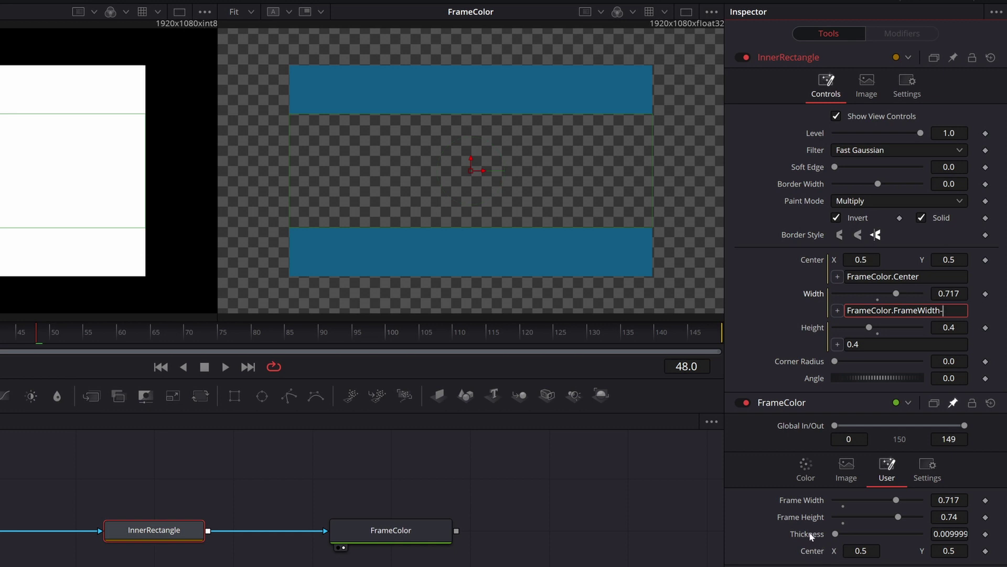
left_click_drag(838, 310, 837, 535)
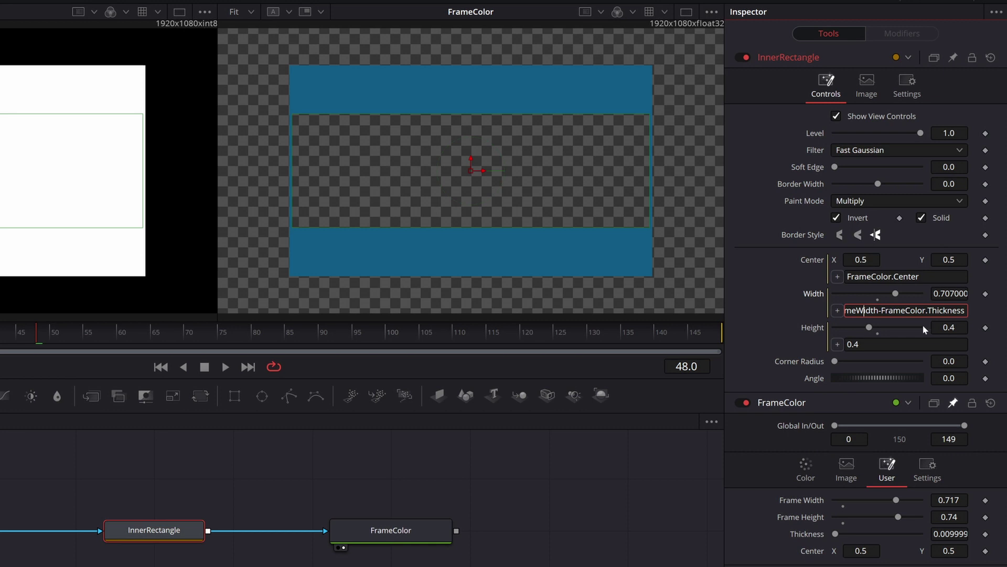
Read through InnerRectangle's Width expression from its beginning to check the linked terms
key("Home")
key("Right")
key("Right")
key("Right")
key("Right")
key("Right")
key("Right")
key("Right")
key("Right")
key("Right")
key("Right")
key("Right")
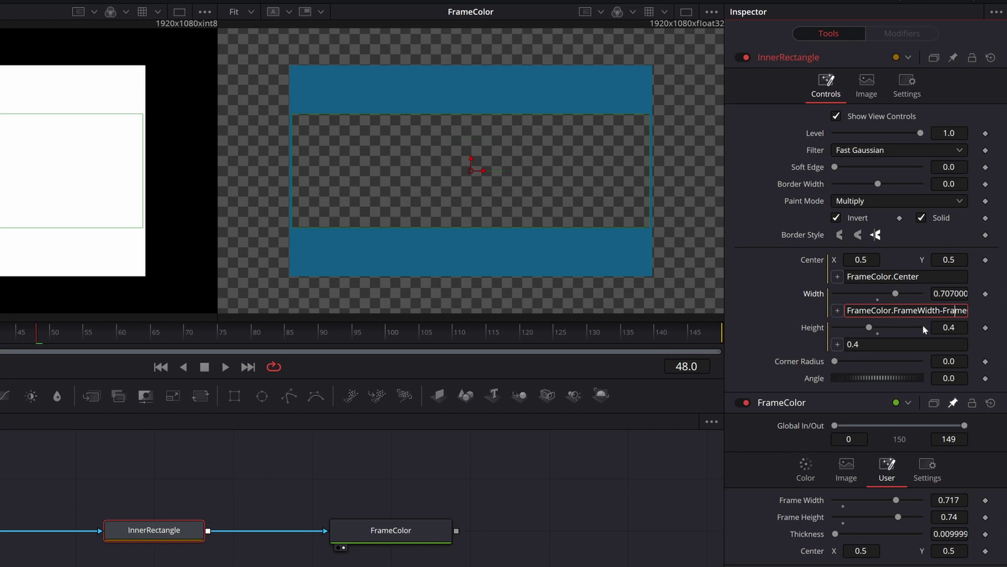
Confirm InnerRectangle's Width expression and set its Height expression to FrameColor.FrameHeight-FrameColor.Thickness
type("Color.Thickness")
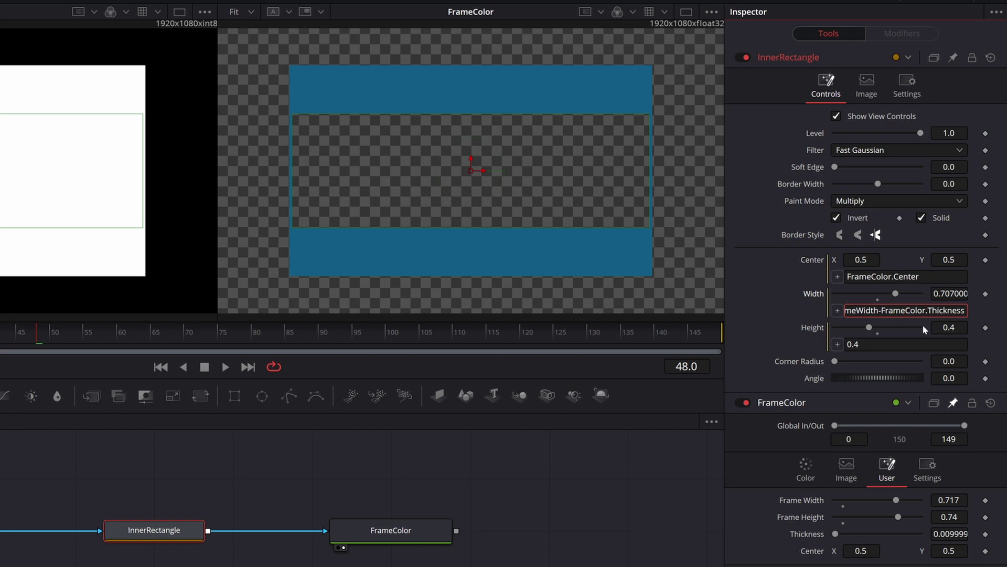
key("Return")
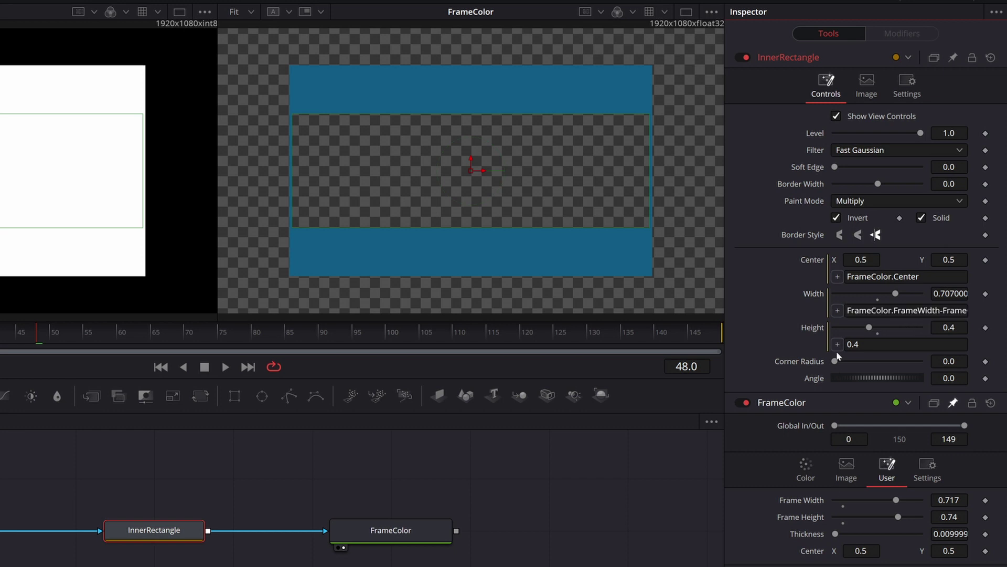
left_click_drag(837, 344, 812, 517)
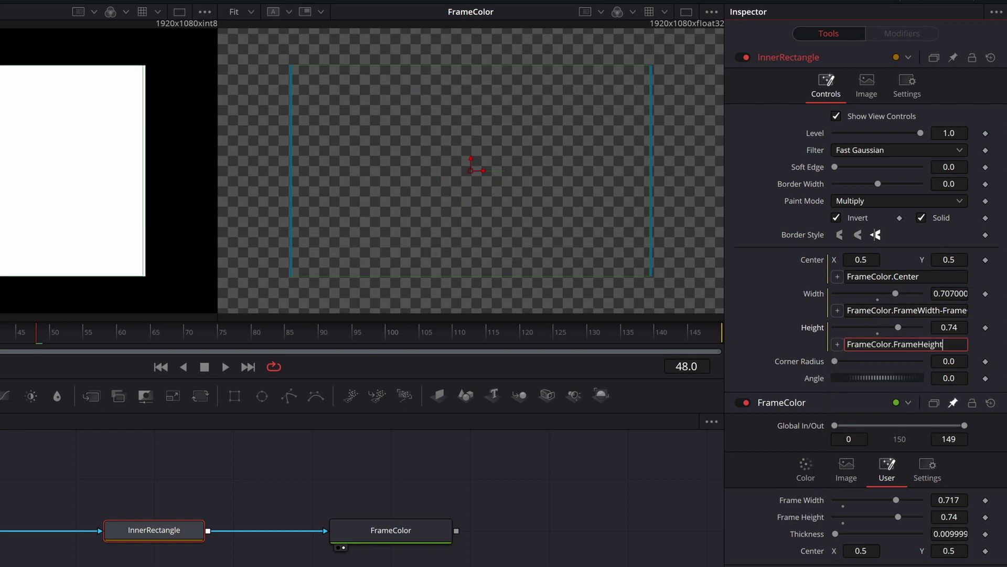
type("-")
left_click_drag(837, 344, 813, 534)
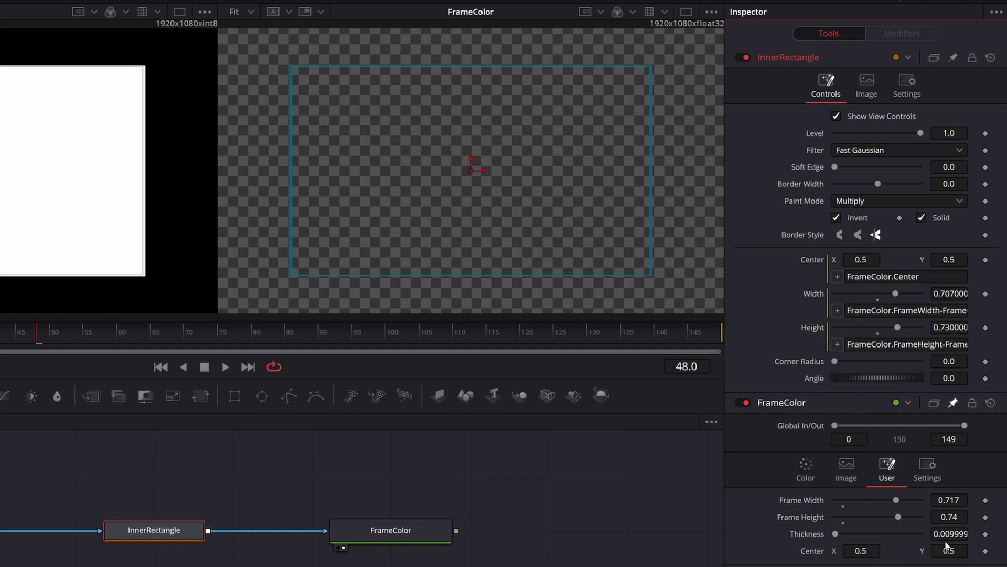
Shift FrameColor's Center X to about 0.483 and set its Thickness to 0.1
left_click_drag(949, 534, 987, 535)
left_click_drag(961, 439, 971, 439)
mouse_move(892, 453)
left_mouse_down()
mouse_move(871, 452)
mouse_move(918, 453)
mouse_move(887, 452)
left_mouse_up()
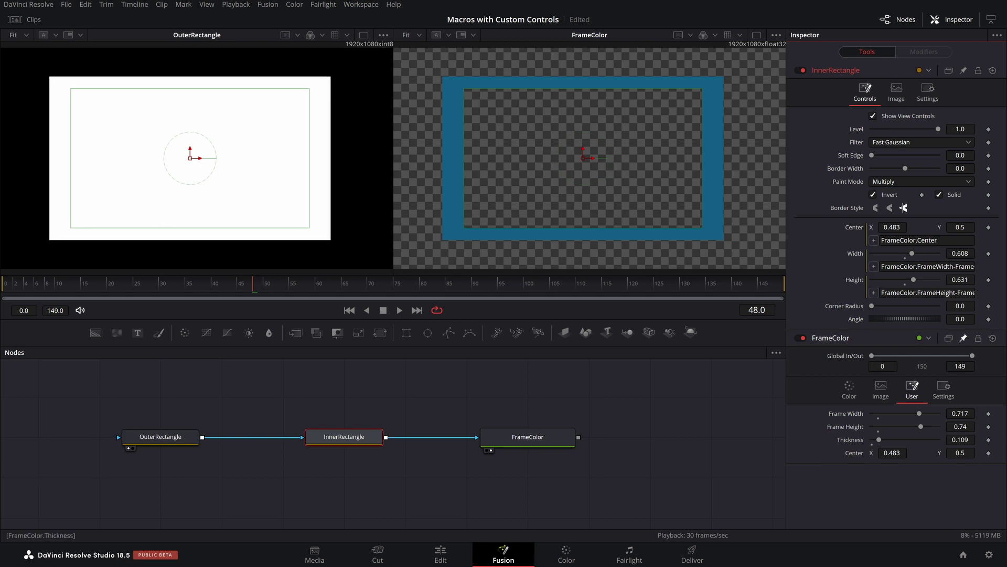
left_click(968, 439)
key("BackSpace")
key("BackSpace")
key("Tab")
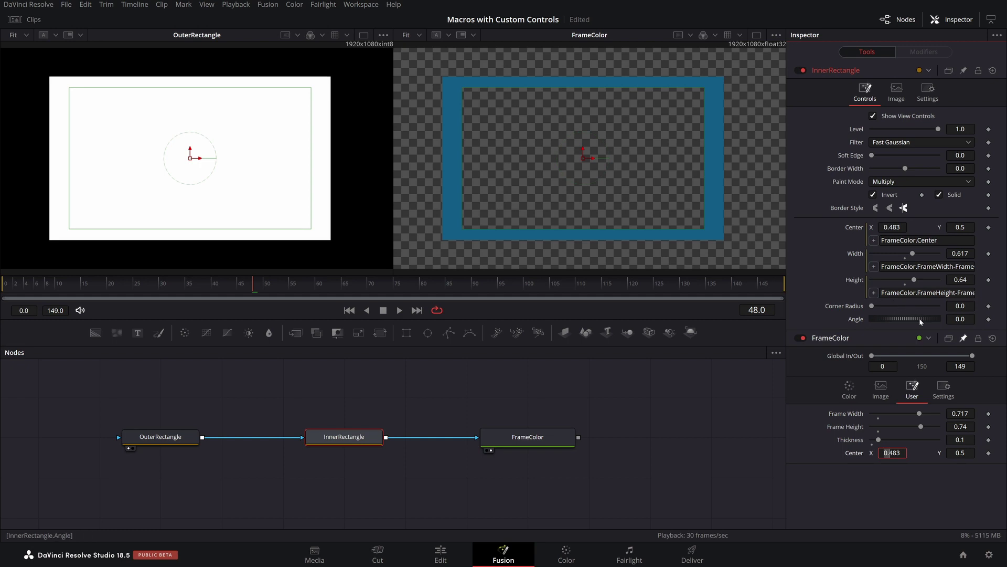
Append *16/9 to the Thickness term at the end of InnerRectangle's Height expression
left_click(905, 292)
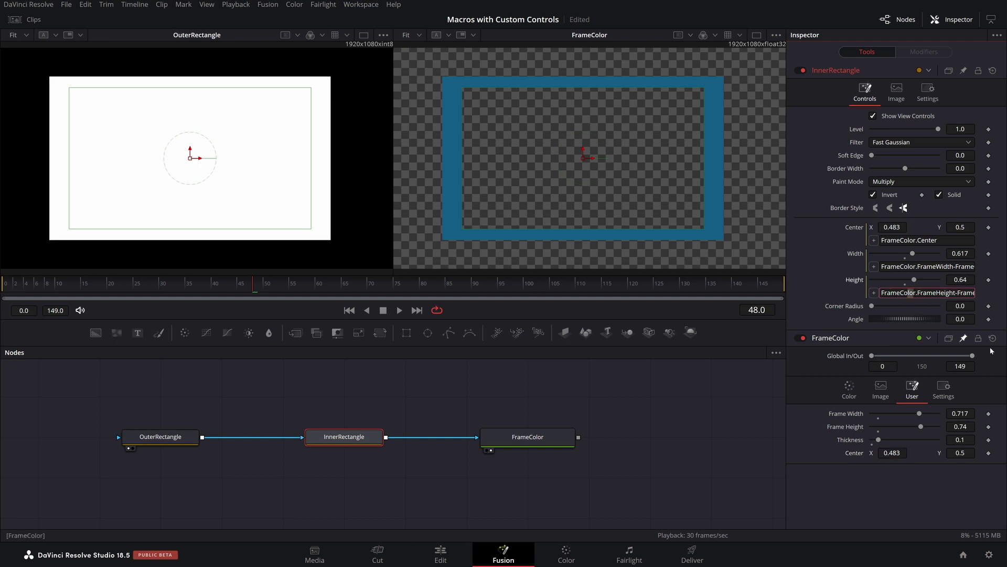
key("End")
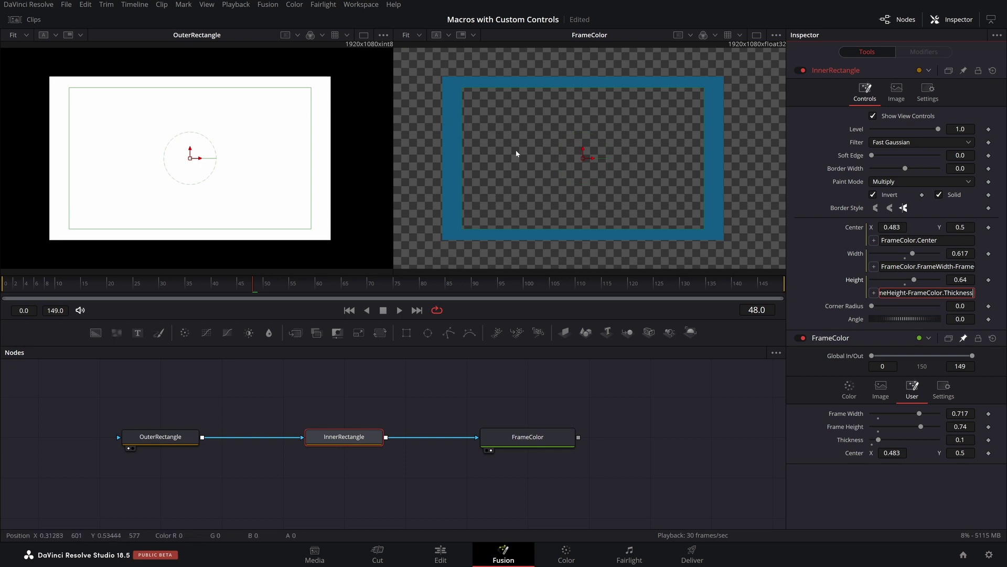
type("*")
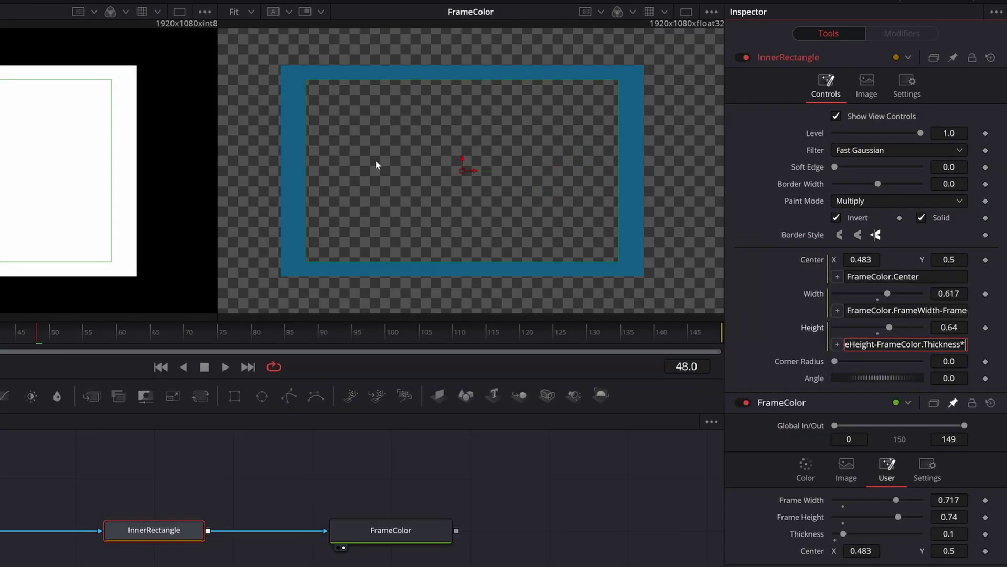
type("16/9")
key("Tab")
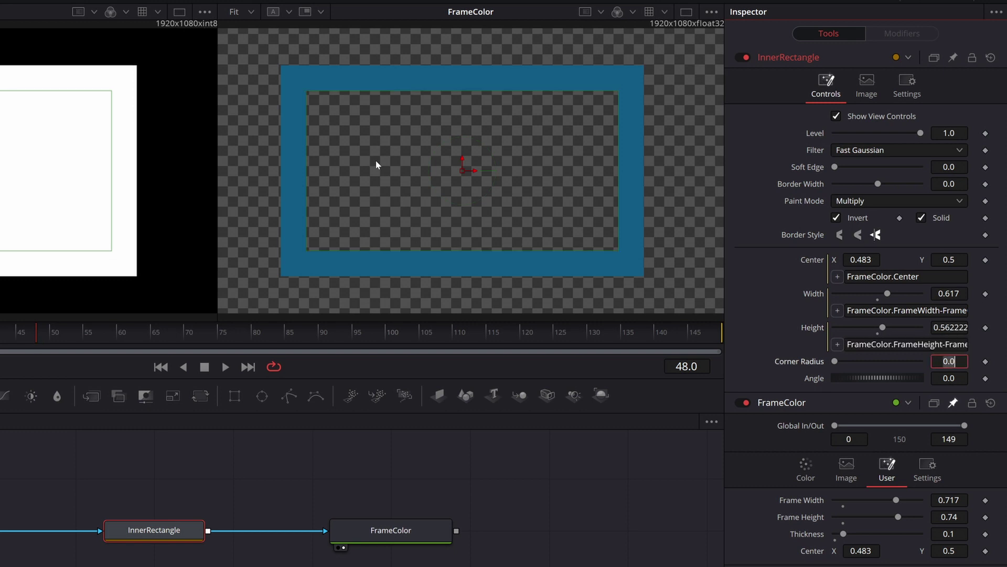
Reduce FrameColor's Thickness to about 0.089 and clear the node selection
left_click(627, 515)
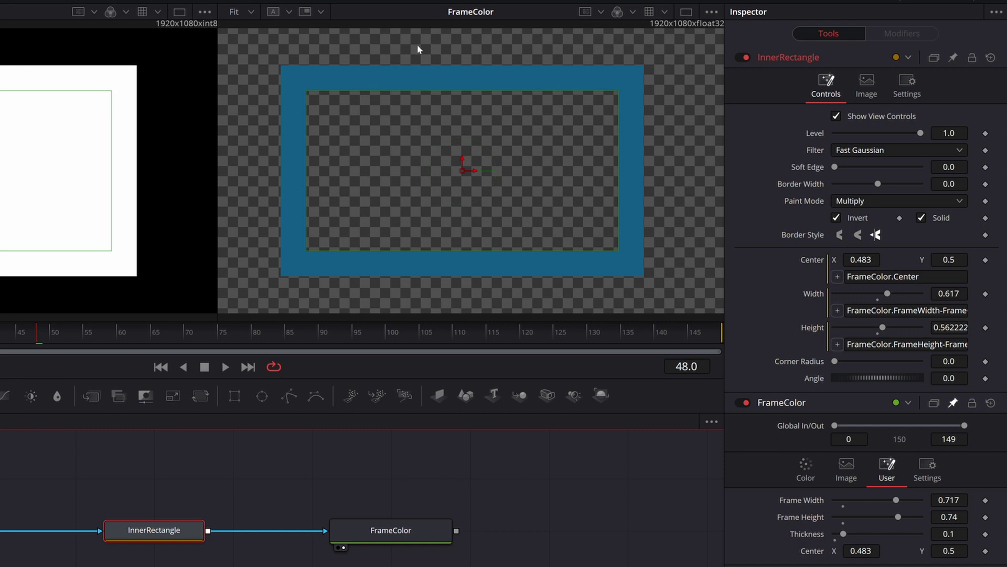
mouse_move(949, 533)
left_mouse_down()
mouse_move(976, 534)
mouse_move(953, 534)
left_mouse_up()
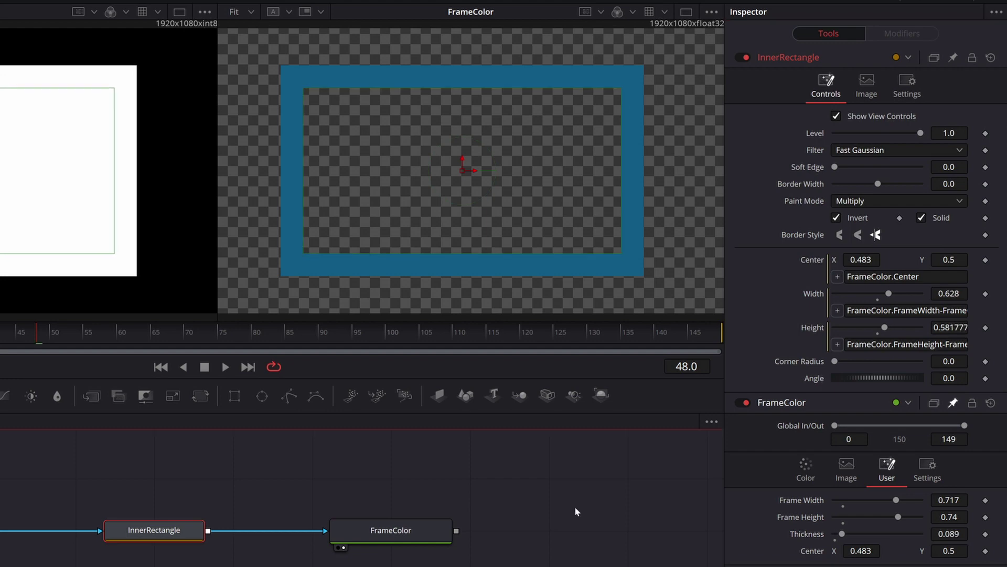
left_click(577, 524)
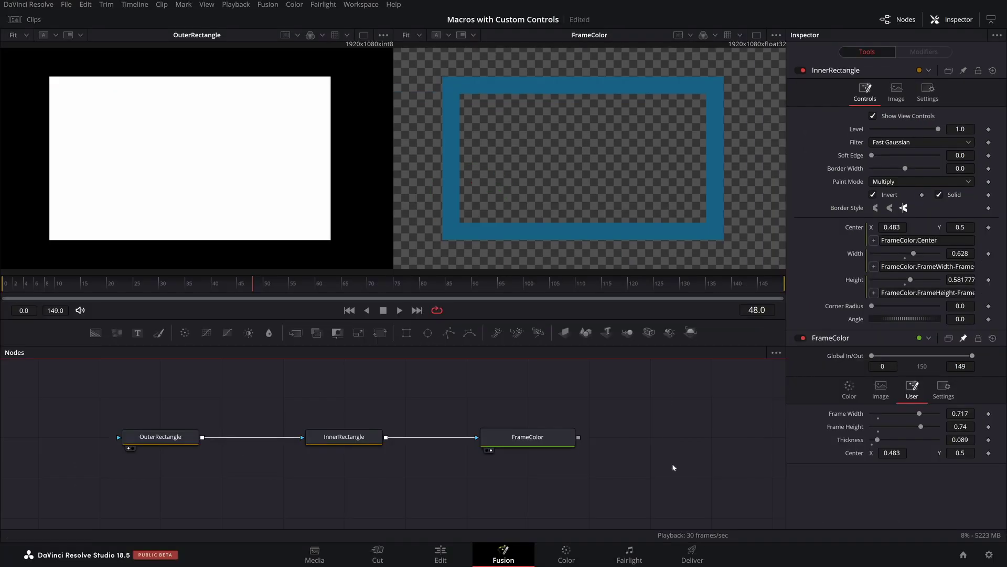
Select OuterRectangle, InnerRectangle and FrameColor together and create a macro from them
left_click(157, 436)
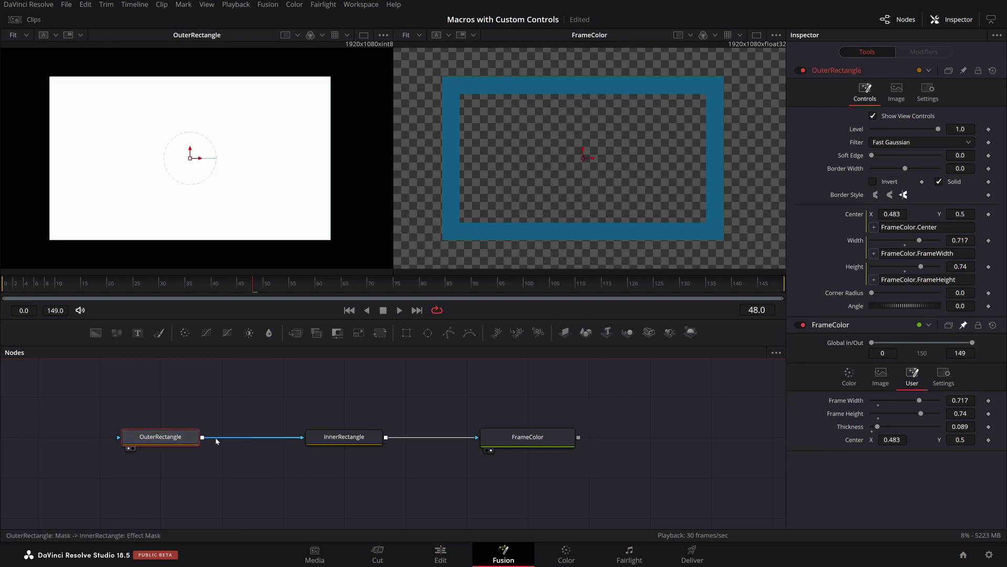
left_click(343, 437, "ctrl")
left_click(527, 438, "ctrl")
right_click(527, 438)
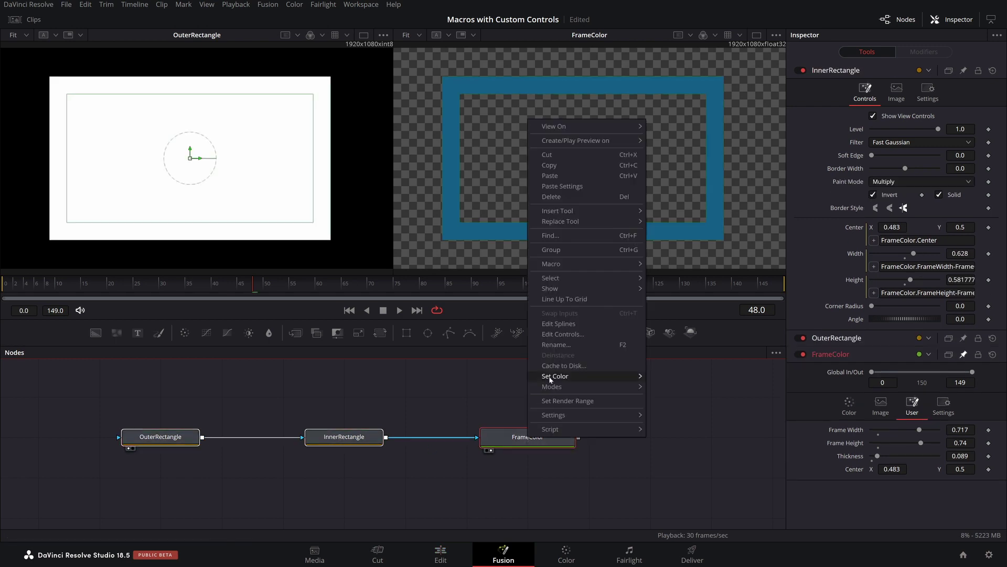
mouse_move(566, 263)
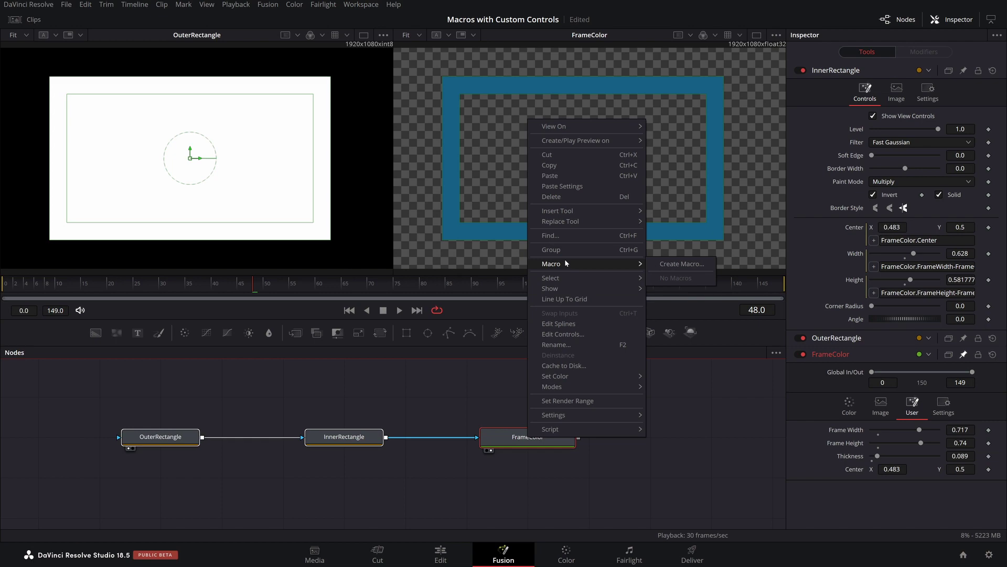
left_click(662, 268)
left_click(306, 109)
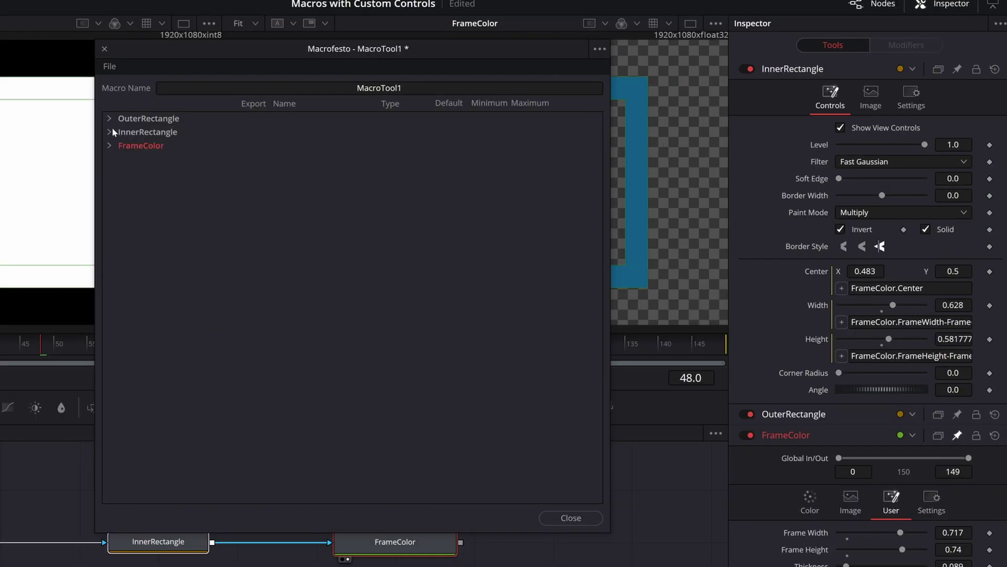
Name the macro Colored Frame
double_click(394, 88)
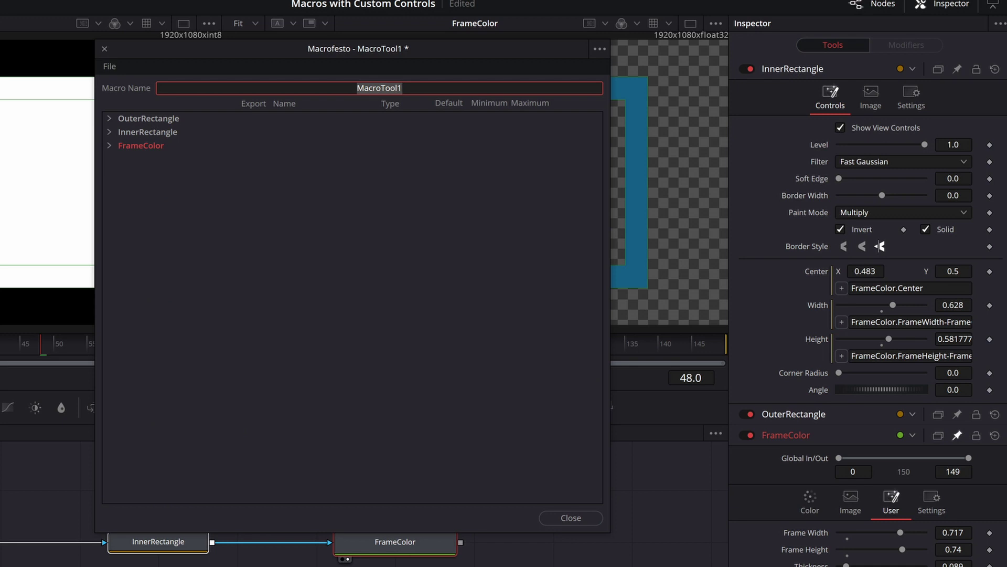
type("Colored Frame")
key("Return")
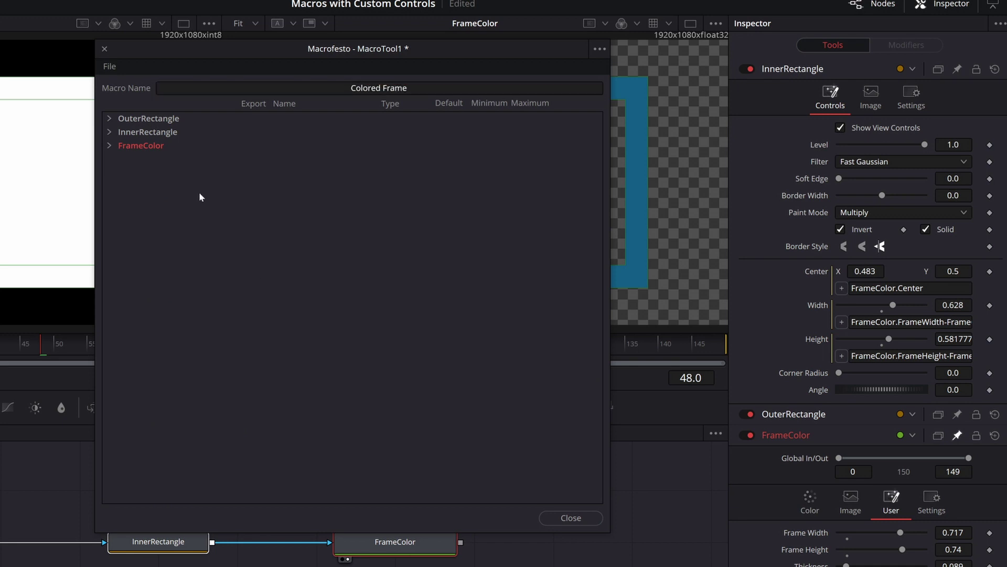
Expand FrameColor in the macro's parameter list and collapse its Image, Color, Common and User groups
left_click(110, 146)
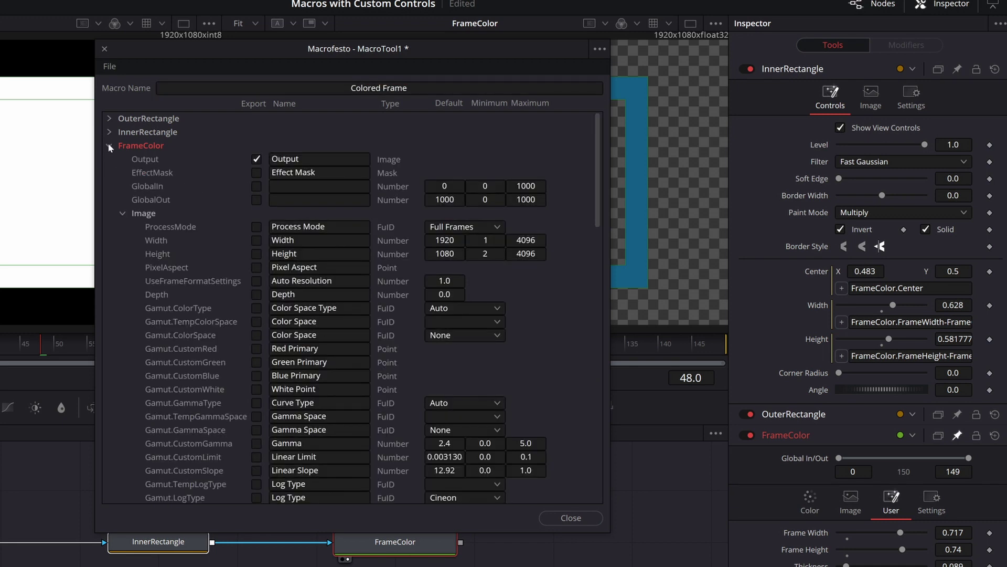
left_click(124, 213)
left_click(123, 226)
left_click(122, 227)
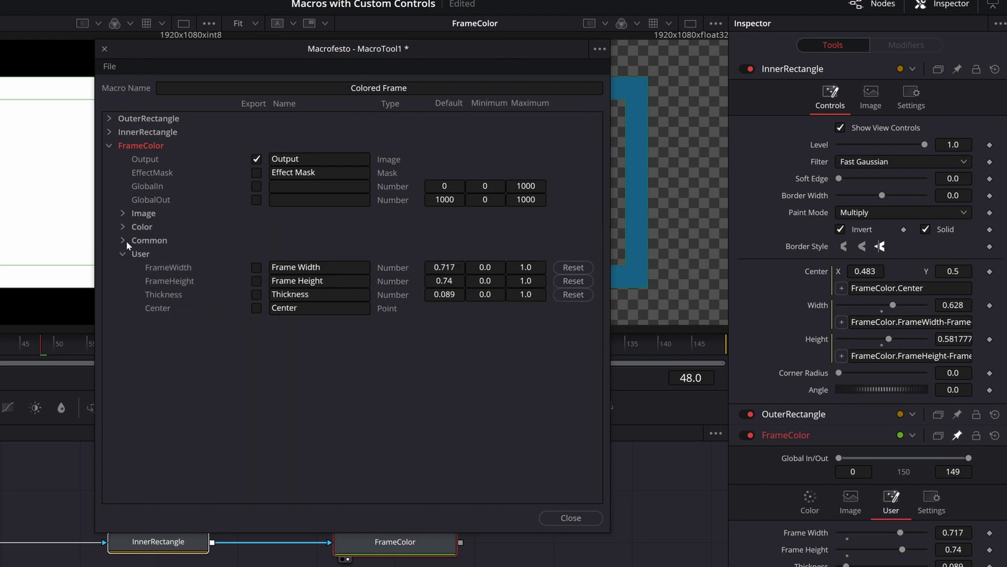
left_click(124, 254)
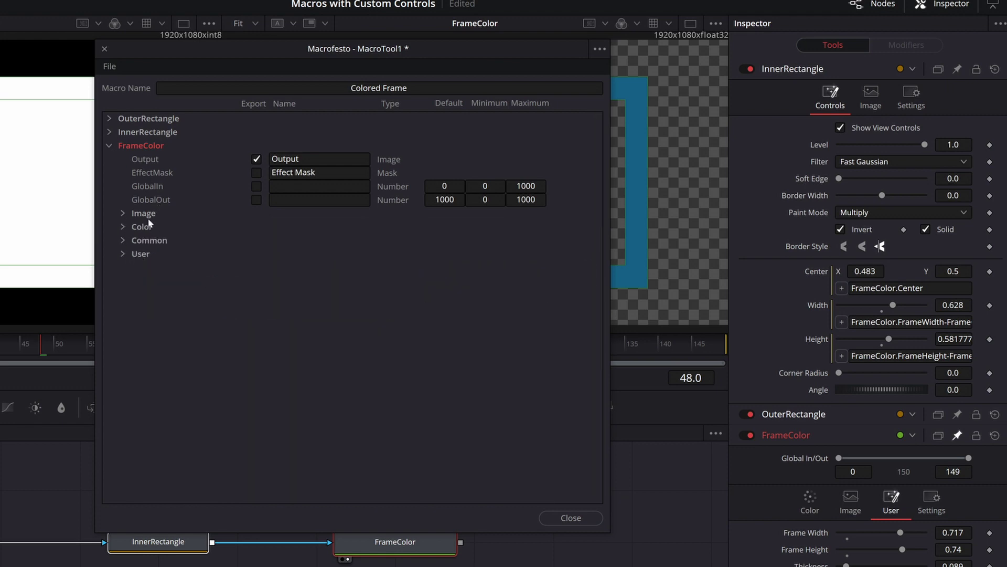
Select only the FrameColor node and export its user parameters Frame Width, Frame Height, Thickness and Center in the macro
left_click(403, 540)
left_click(377, 543)
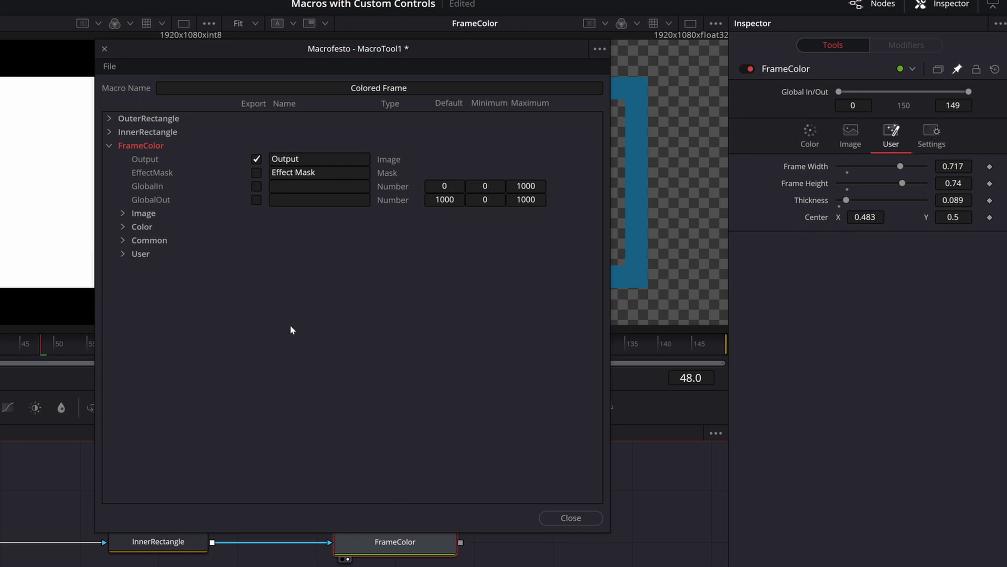
left_click(126, 253)
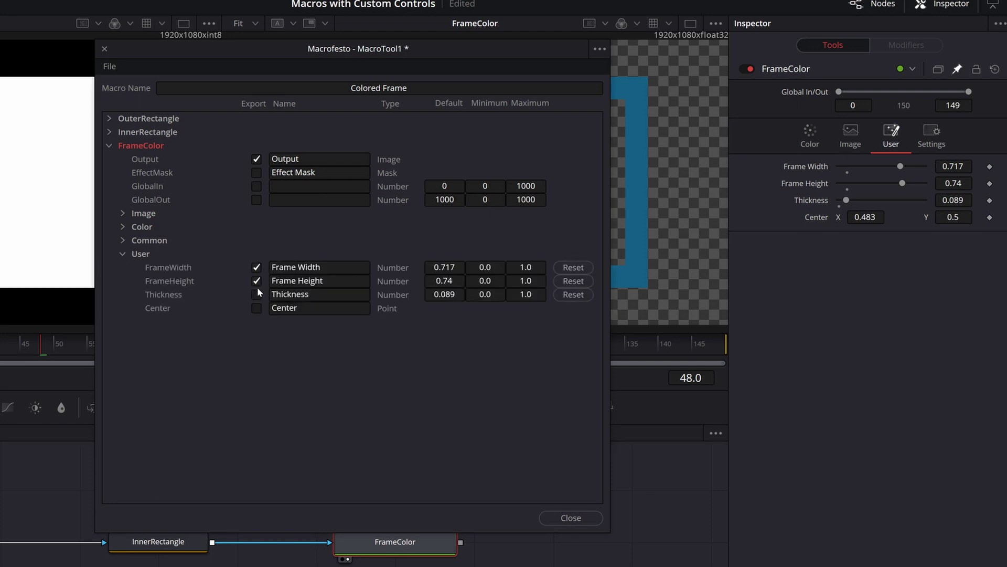
left_click(122, 253)
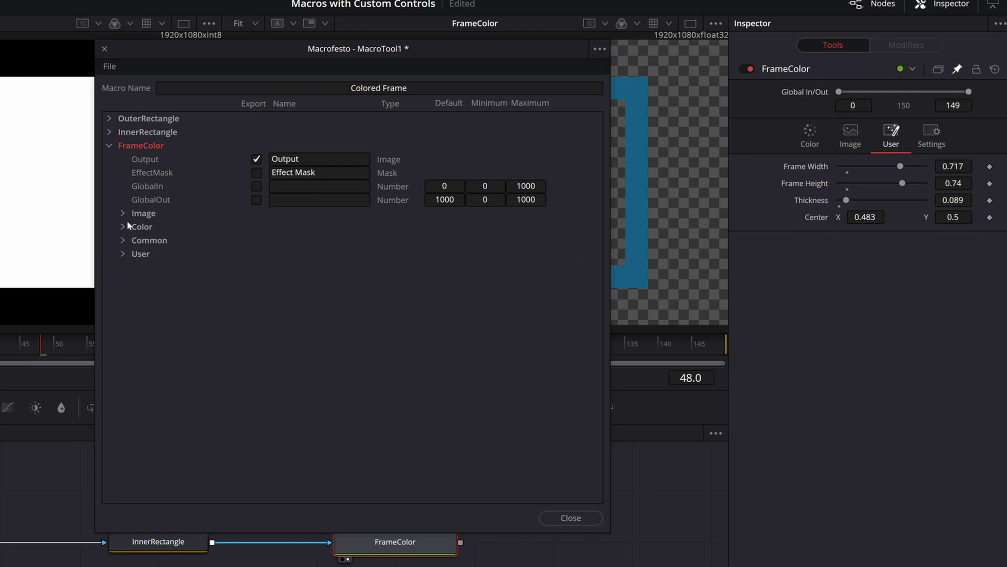
Show FrameColor's color settings and export TopLeftRed, TopLeftGreen, TopLeftBlue and TopLeftAlpha from its Color group in the macro
left_click(810, 135)
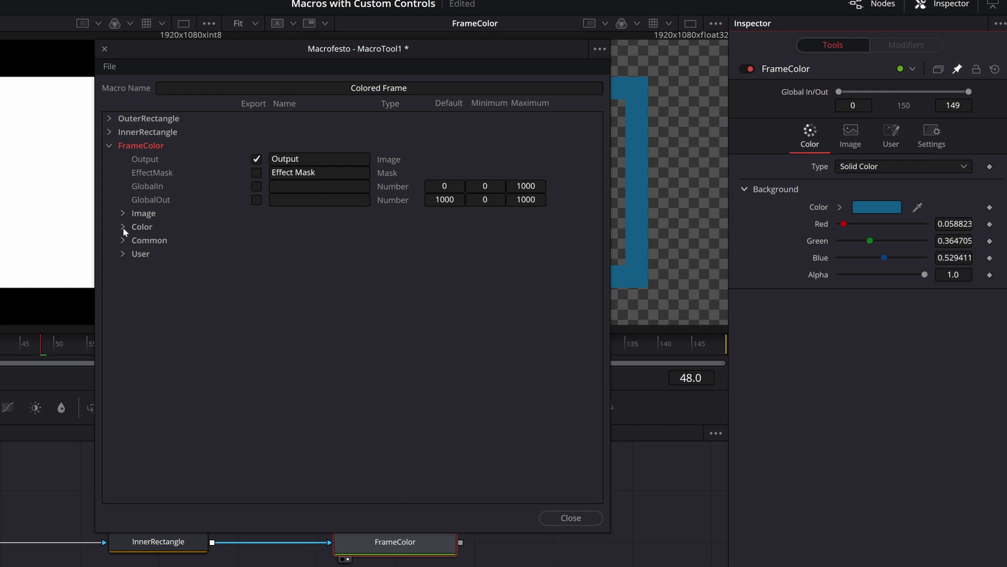
left_click(146, 233)
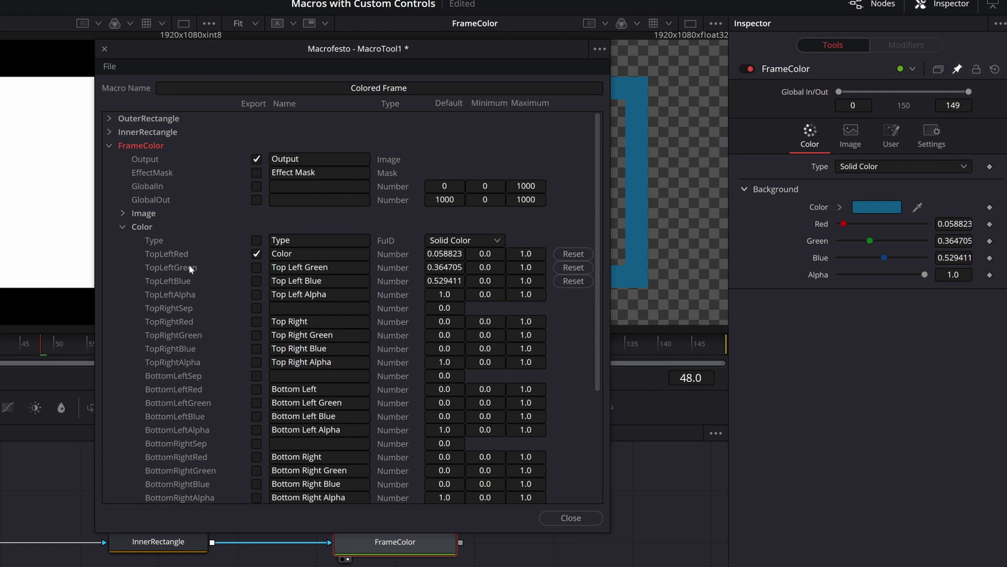
left_click(256, 281)
left_click(256, 294)
left_click(122, 227)
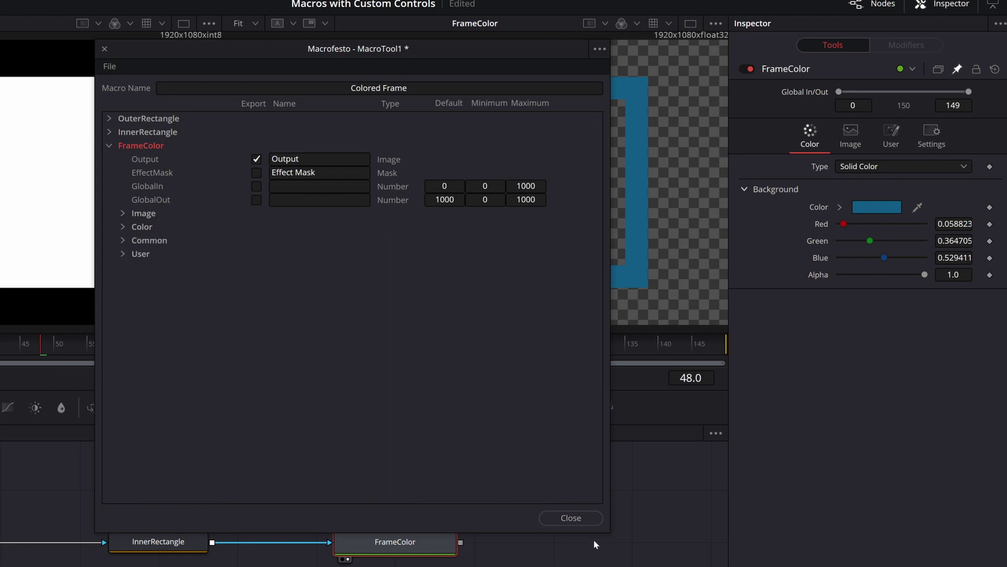
Close the macro editor and save the macro as Colored Frame.setting in D:\demo\fusion, replacing the existing file
left_click(571, 518)
left_click(469, 295)
scroll(252, 294, "up", 5)
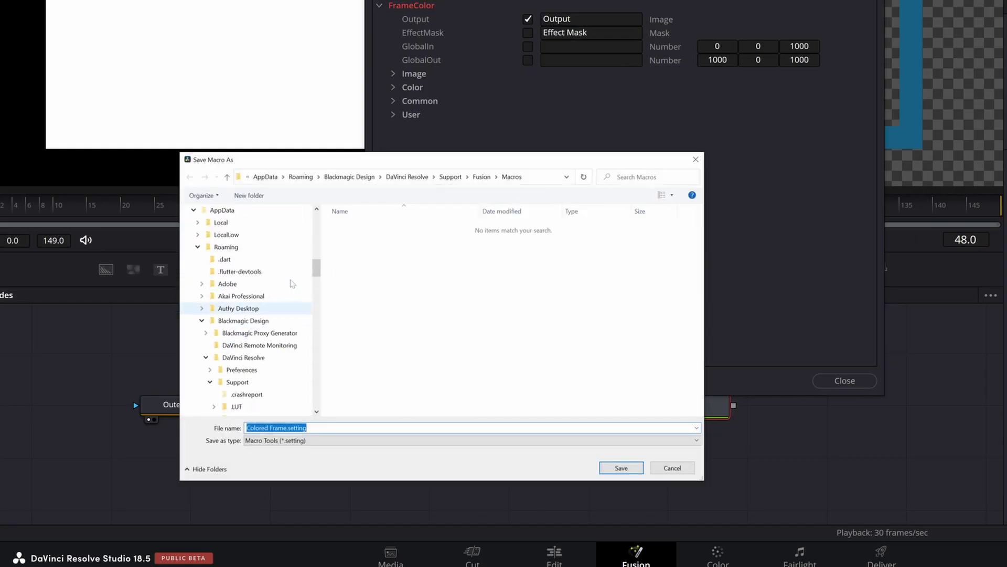
scroll(252, 314, "down", 10)
left_click(222, 406)
left_click(419, 238)
double_click(419, 239)
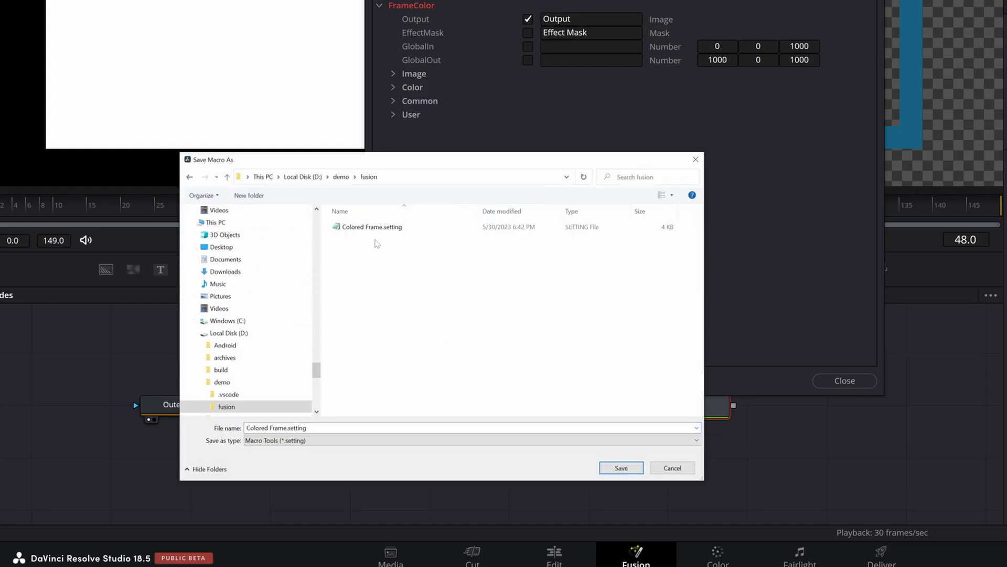
left_click(384, 226)
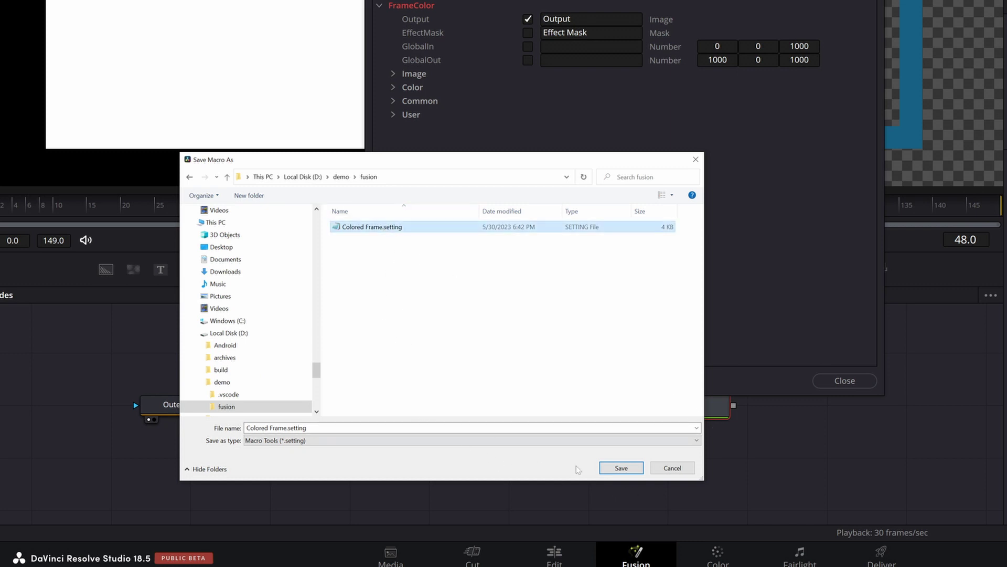
left_click(617, 469)
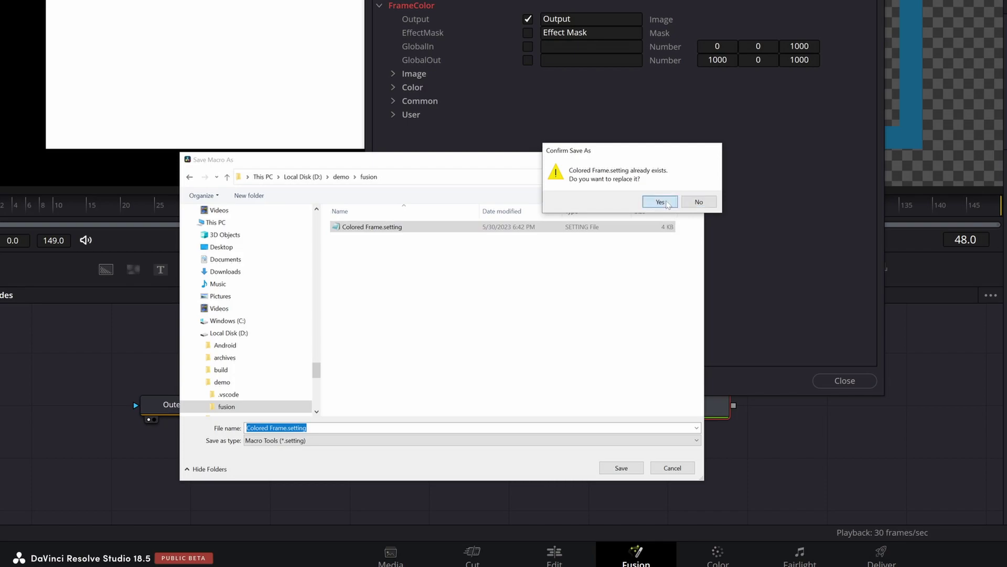
left_click(666, 203)
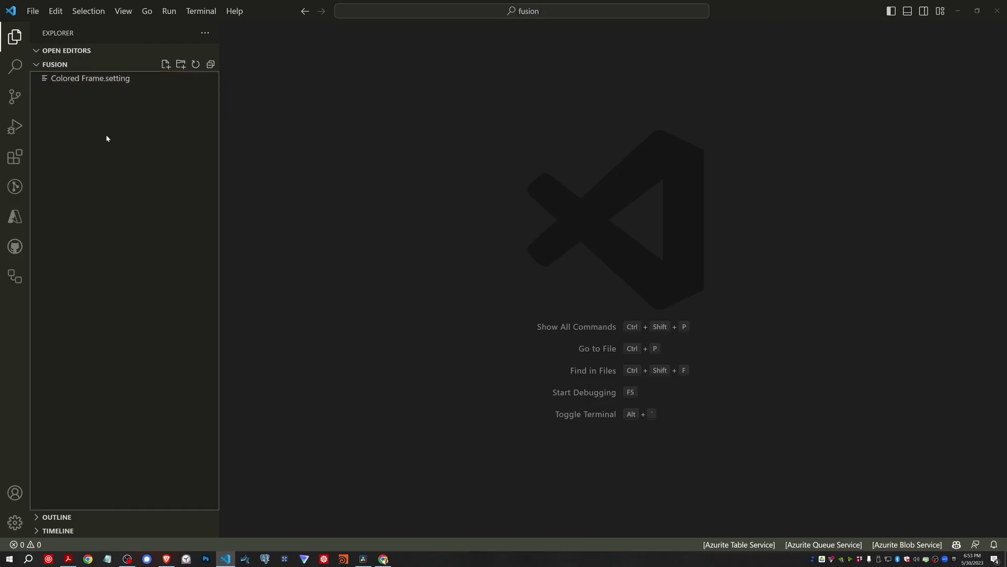
Switch to Visual Studio Code and open Colored Frame.setting at the start of its macro inputs
left_click(106, 82)
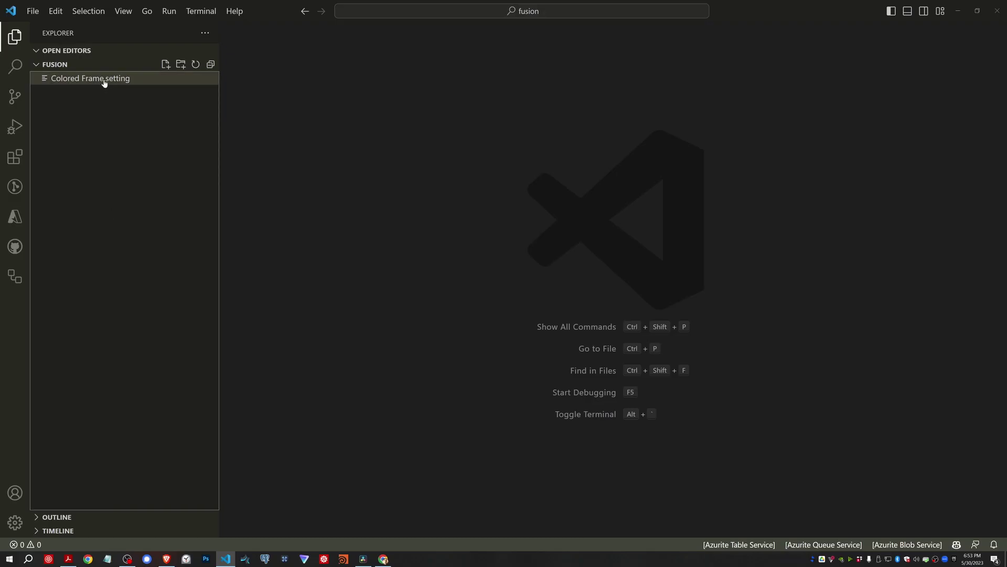
scroll(578, 294, "up", 13)
scroll(577, 294, "up", 3)
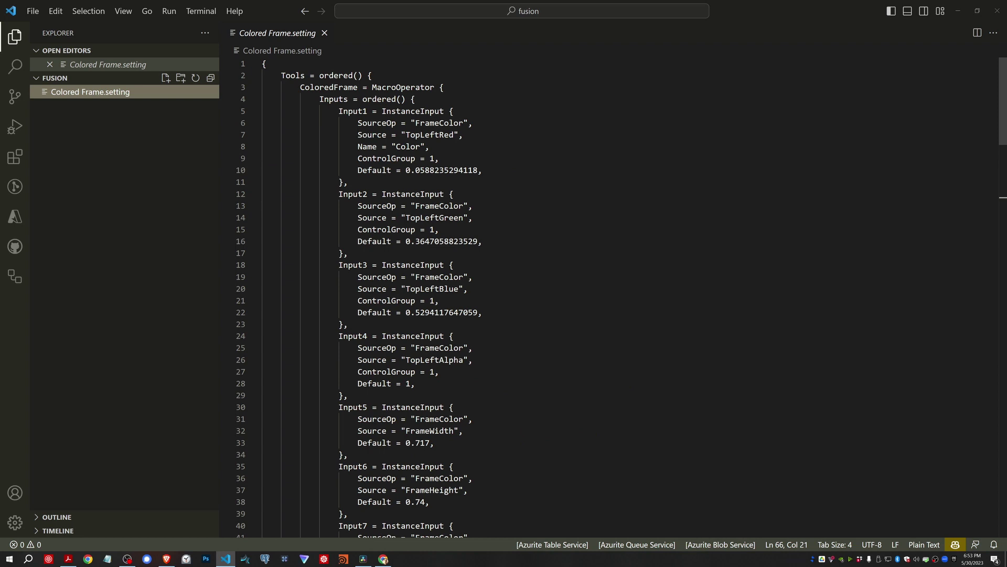
Examine the exported inputs in Colored Frame.setting, including the Source, SourceOp and Default entries of the FrameHeight input
scroll(578, 293, "down", 4)
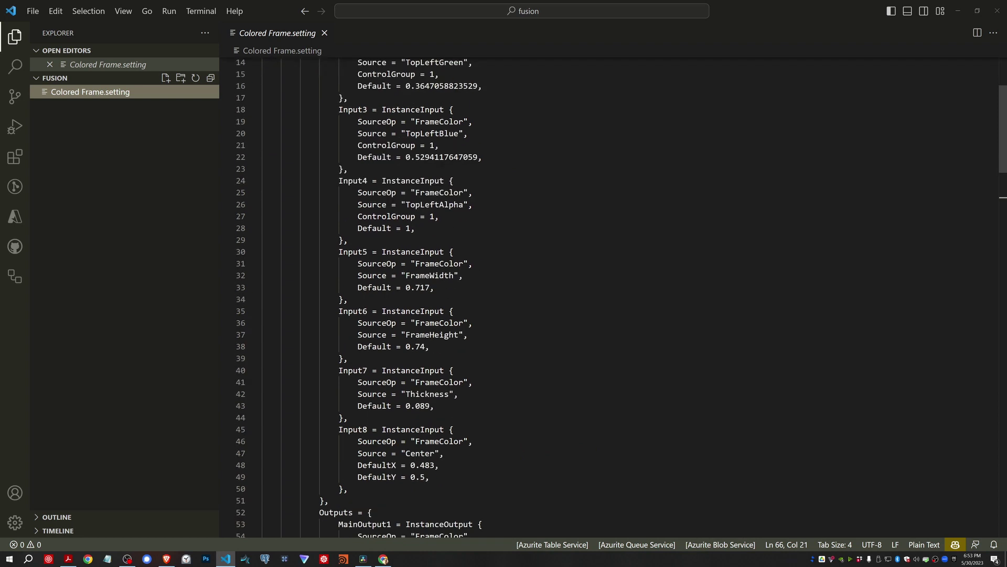
double_click(438, 335)
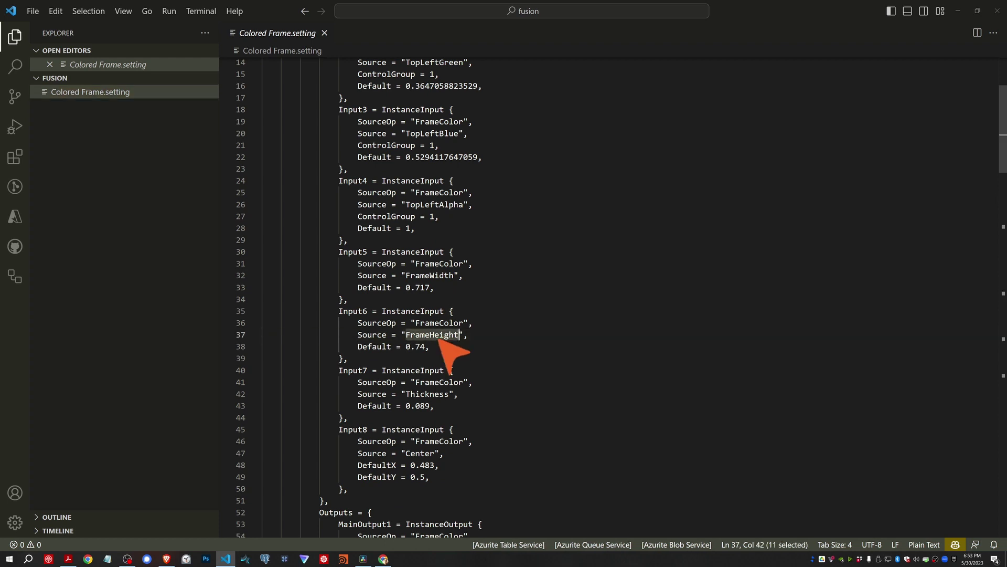
double_click(438, 322)
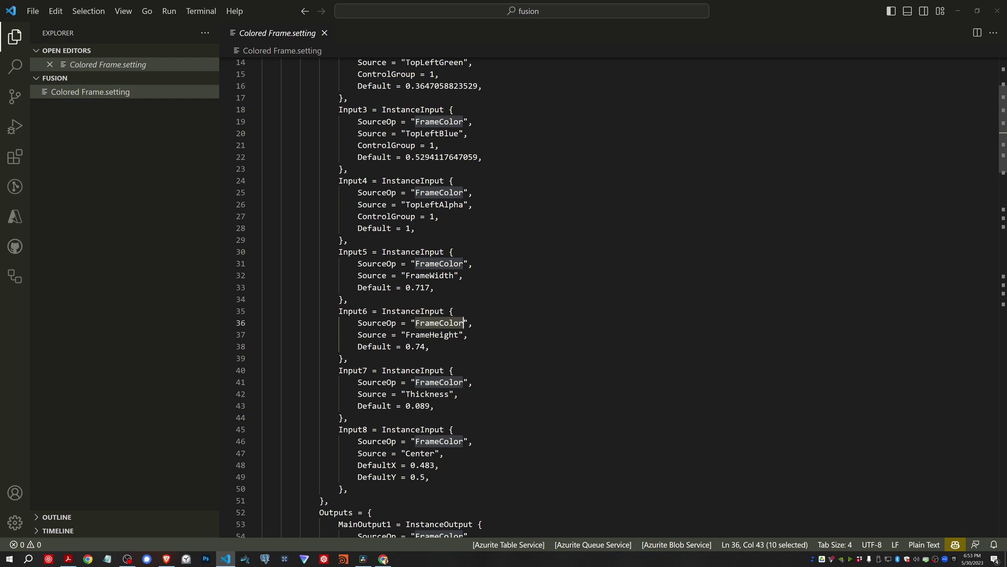
double_click(419, 346)
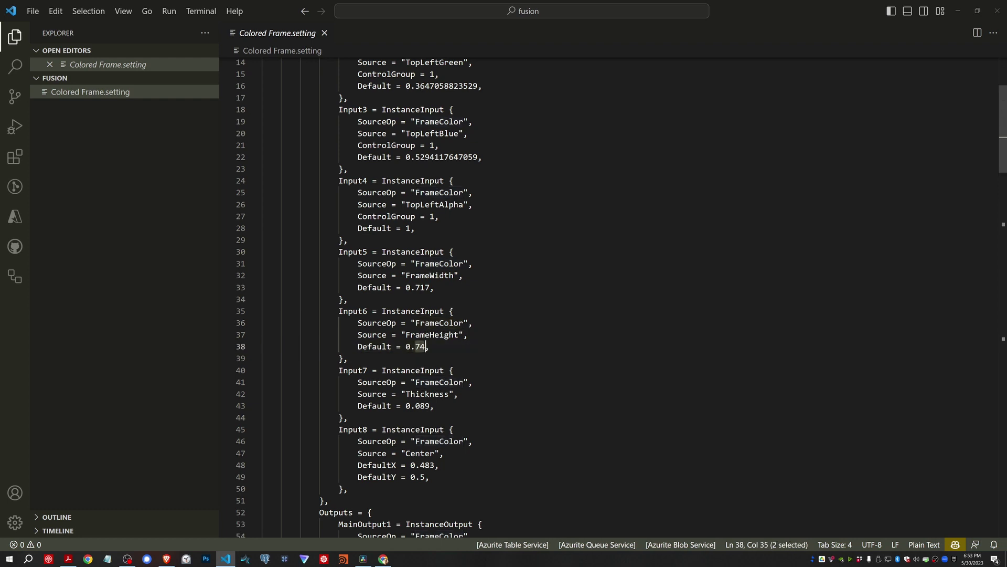
scroll(525, 294, "up", 3)
scroll(525, 293, "down", 15)
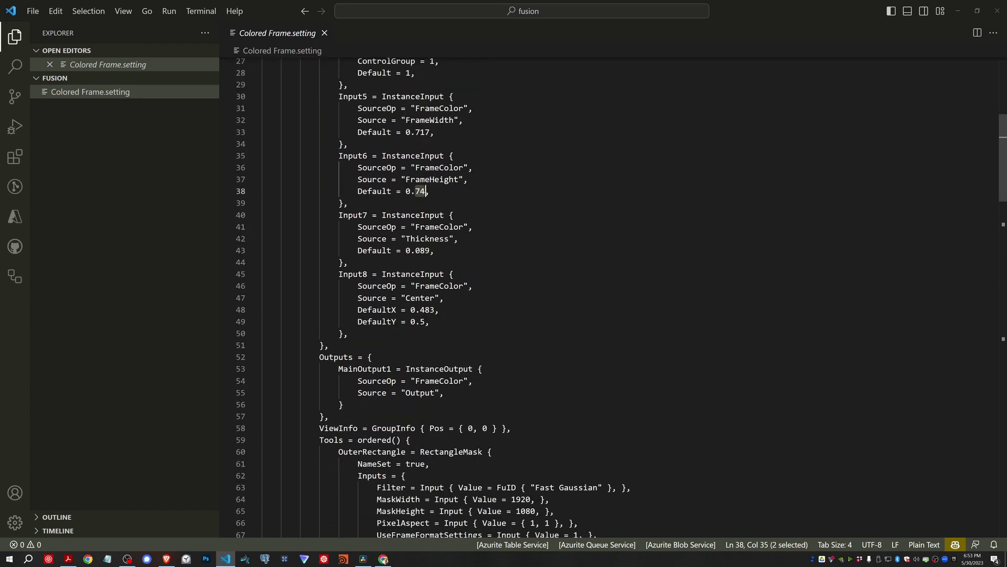
scroll(524, 294, "up", 7)
scroll(524, 294, "up", 5)
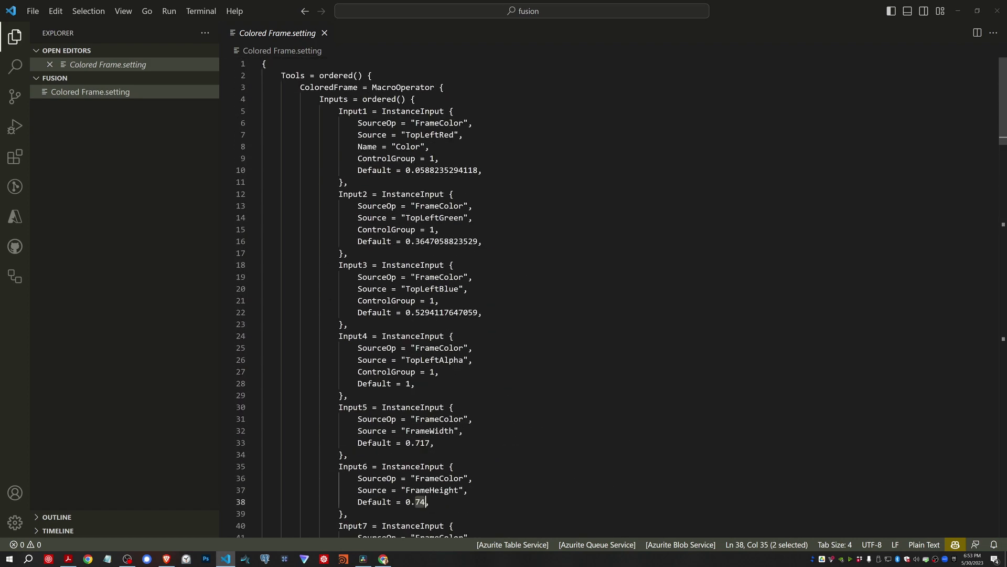
Switch to DaVinci Resolve and delete the OuterRectangle, InnerRectangle and FrameColor nodes from the Fusion composition
left_click(324, 33)
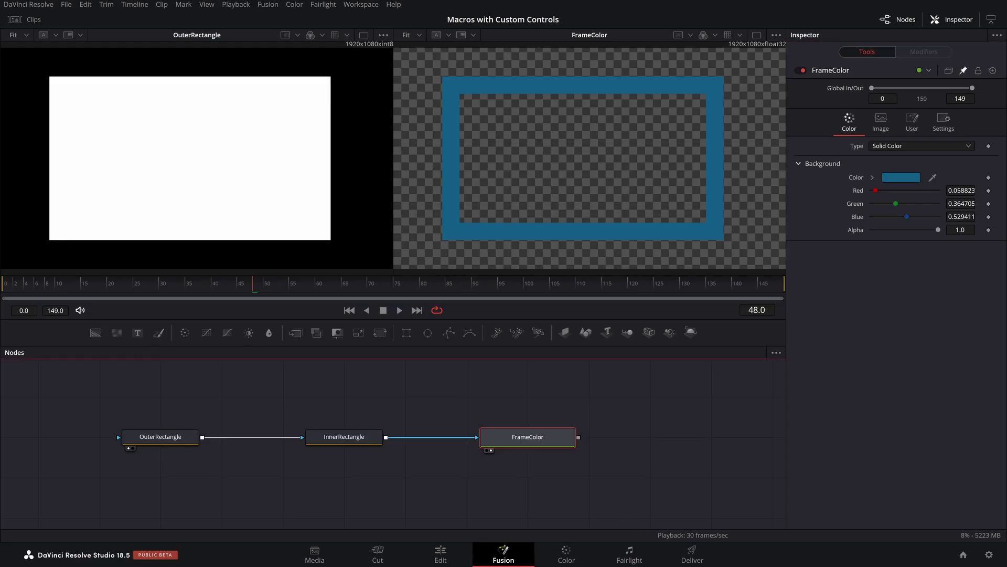
left_click_drag(46, 413, 621, 475)
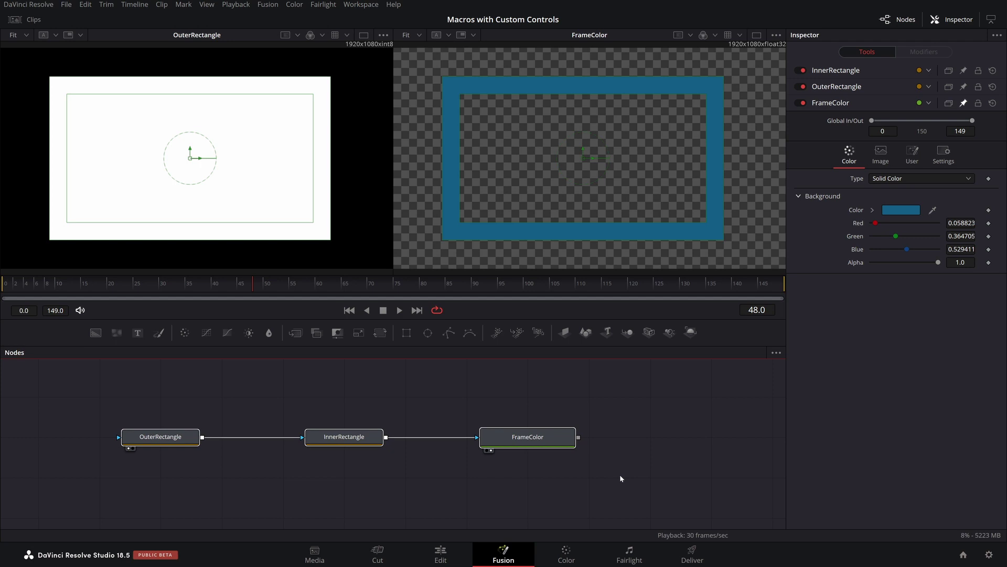
key("Delete")
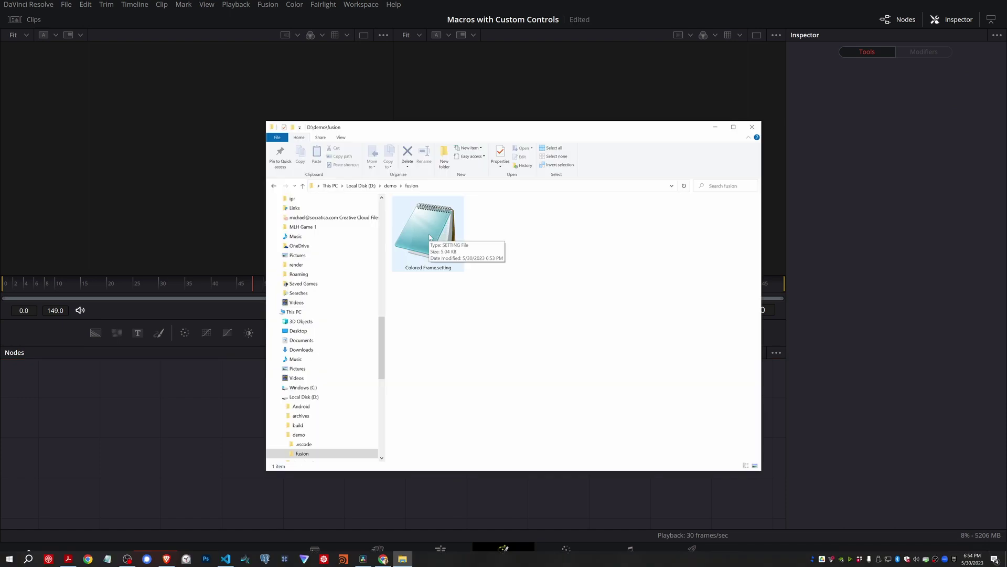
Add Colored Frame.setting from D:\demo\fusion to the empty node graph and show the ColoredFrame node in the first viewer
left_click_drag(429, 237, 221, 437)
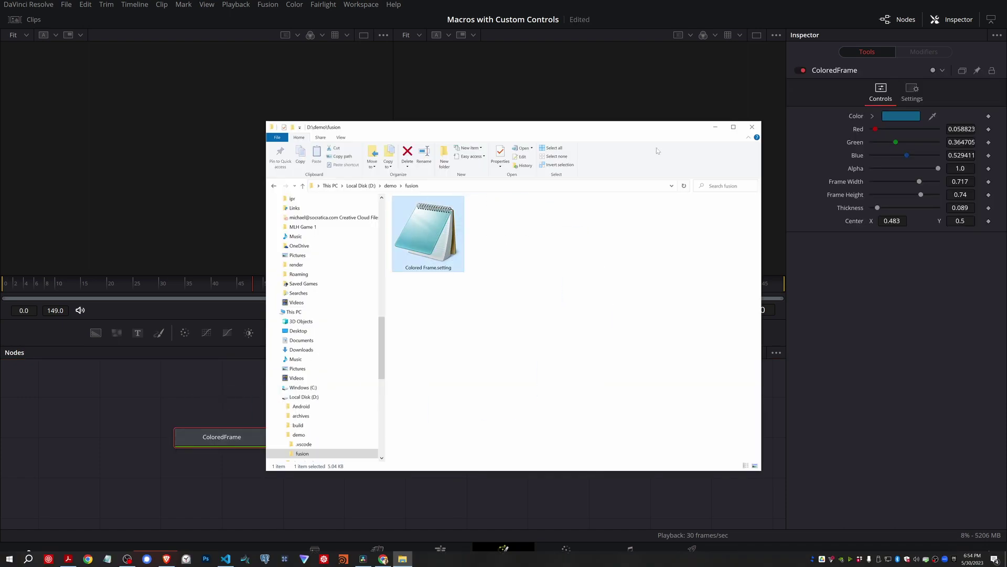
left_click(716, 127)
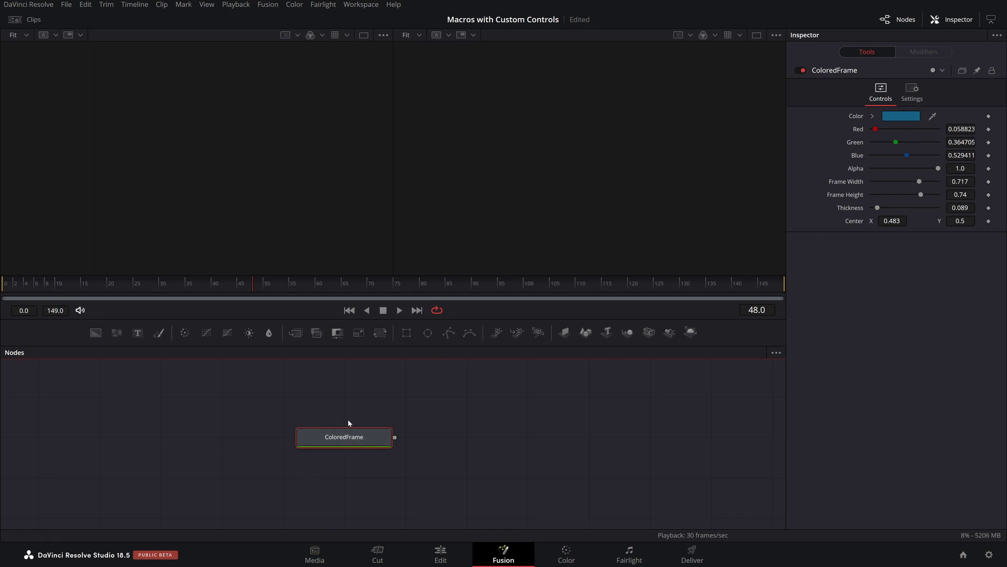
key("1")
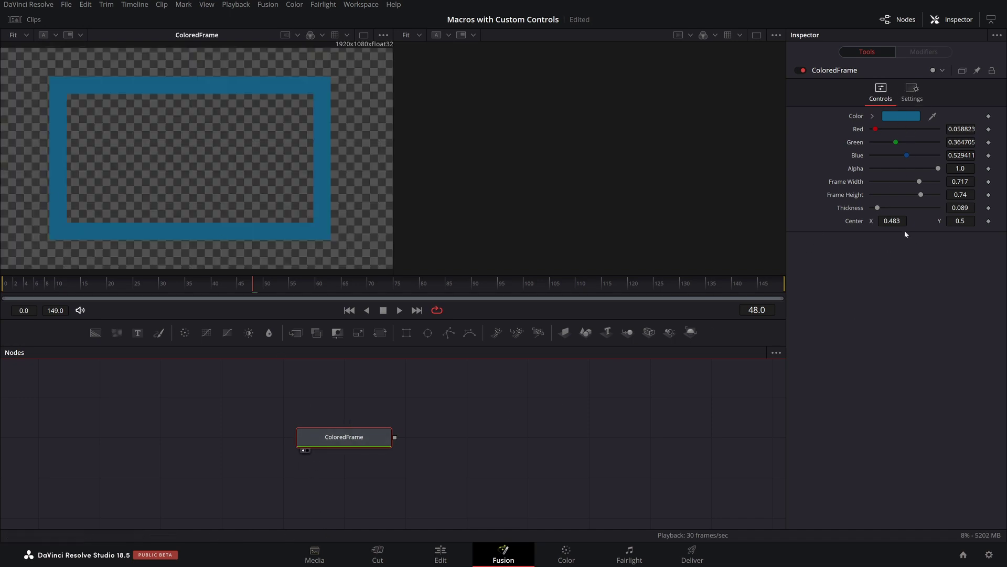
Change ColoredFrame's color to purple #ac45a7
left_click(901, 116)
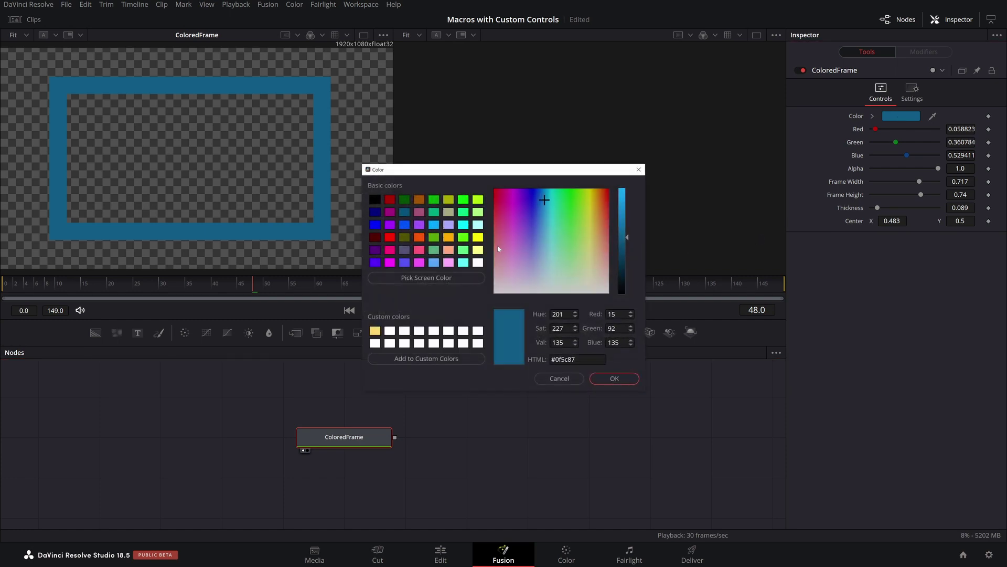
left_click(408, 215)
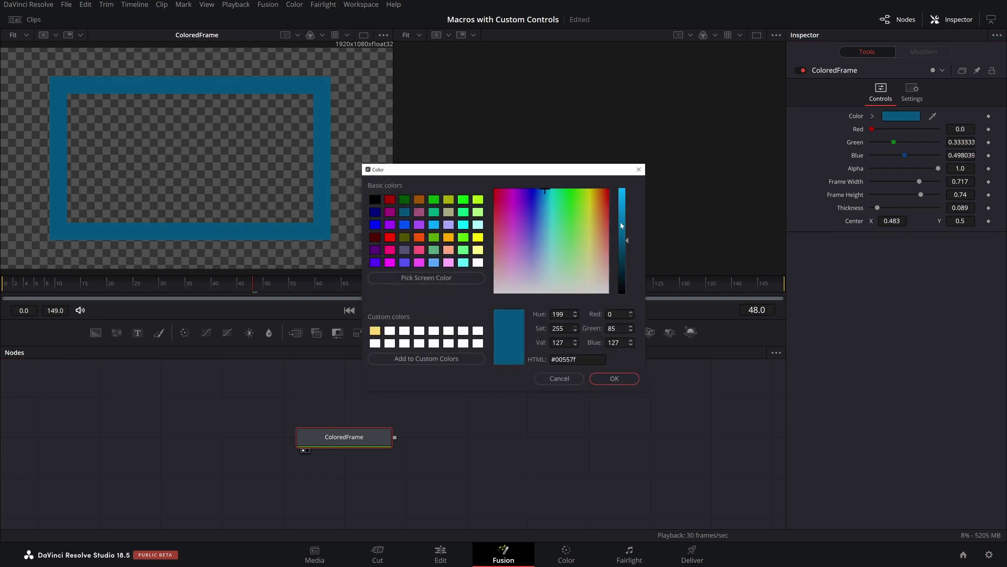
left_click_drag(622, 226, 621, 223)
left_click(512, 229)
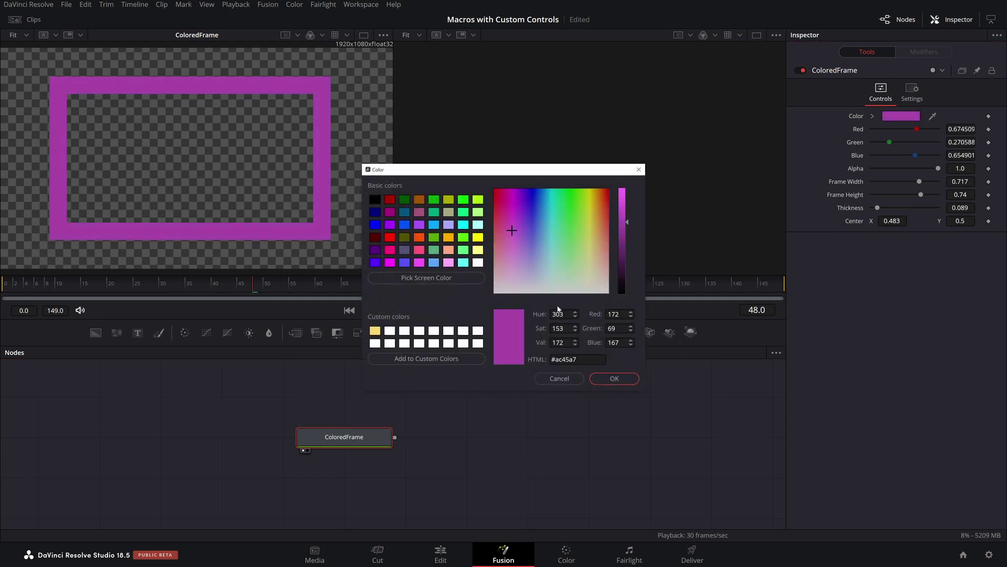
left_click(615, 382)
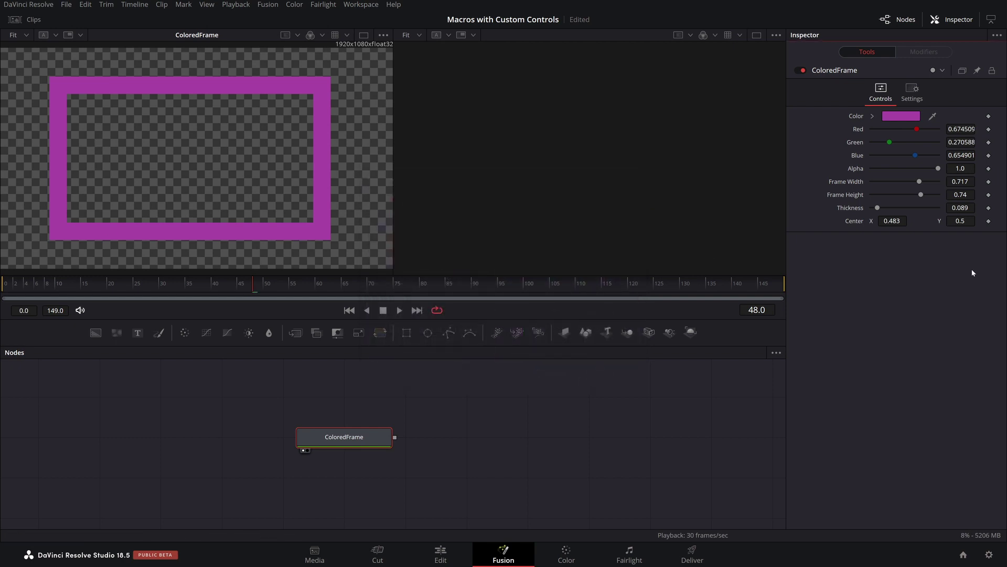
Reduce ColoredFrame's Frame Width to about 0.628, Frame Height to 0.576 and Thickness to 0.039, and set Center X to 0.5
left_click_drag(919, 181, 952, 207)
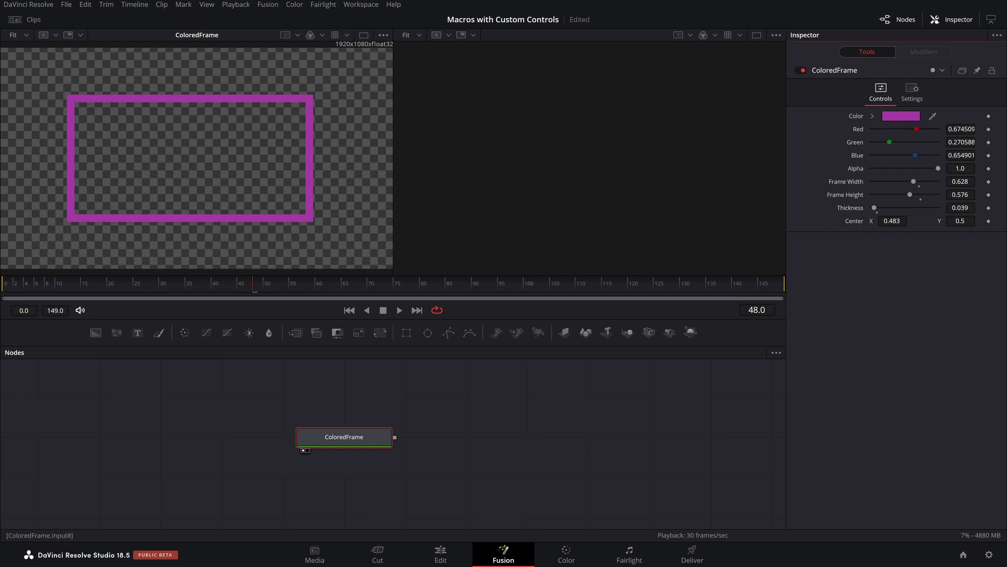
left_click(892, 221)
type("0.5")
key("Tab")
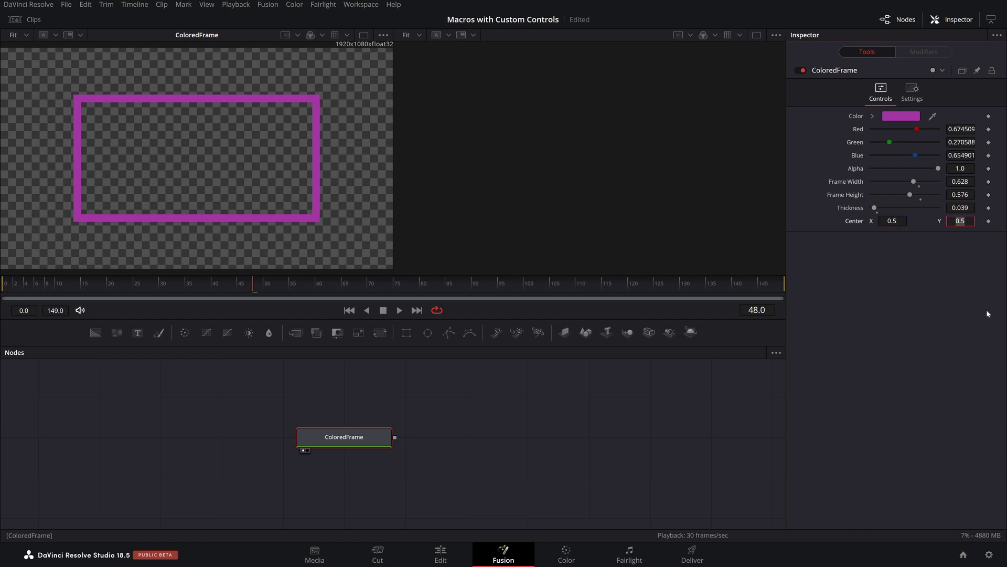
Set ColoredFrame's Frame Width and Frame Height to 0.5 and its Thickness to 0.03
left_click(960, 181)
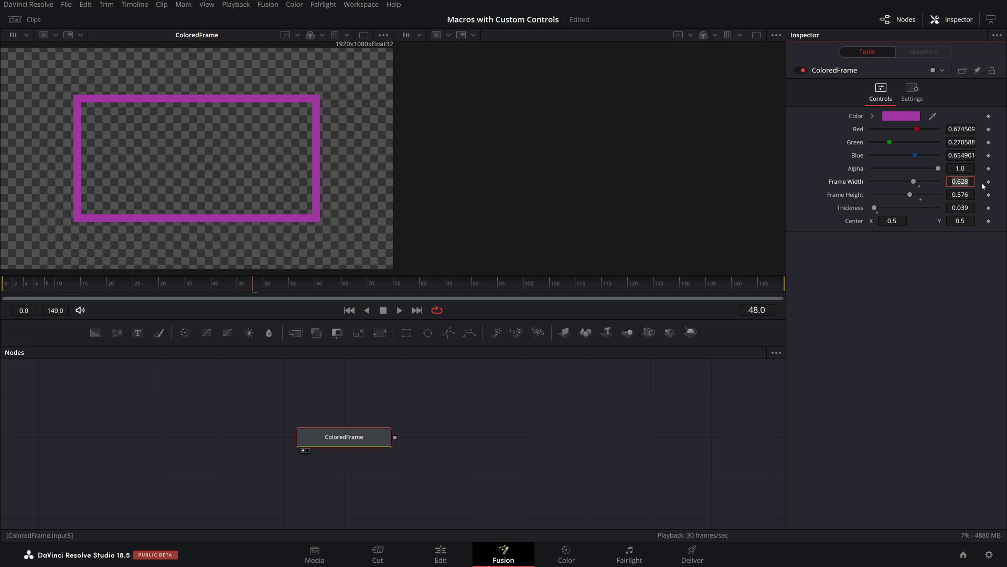
type("0.5")
key("Tab")
type("0.5")
key("Tab")
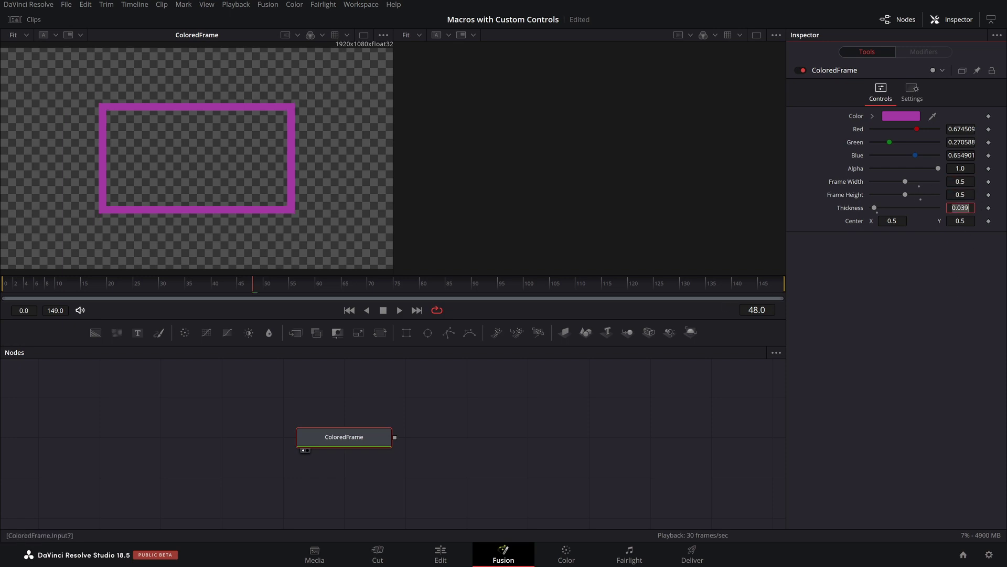
left_click(985, 248)
key("BackSpace")
key("Tab")
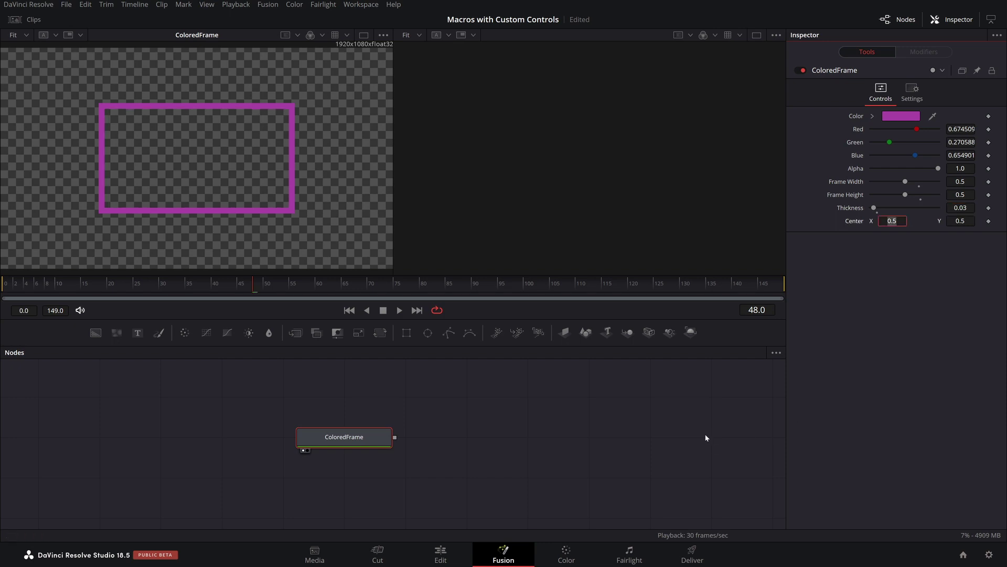
Change ColoredFrame's color to white and keep its Thickness at 0.03
left_click(908, 116)
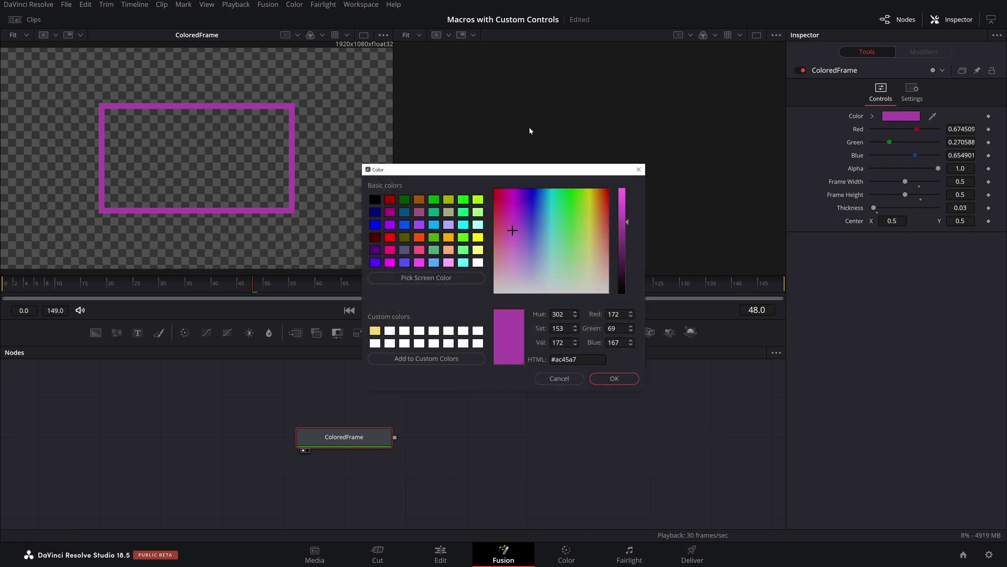
left_click(556, 248)
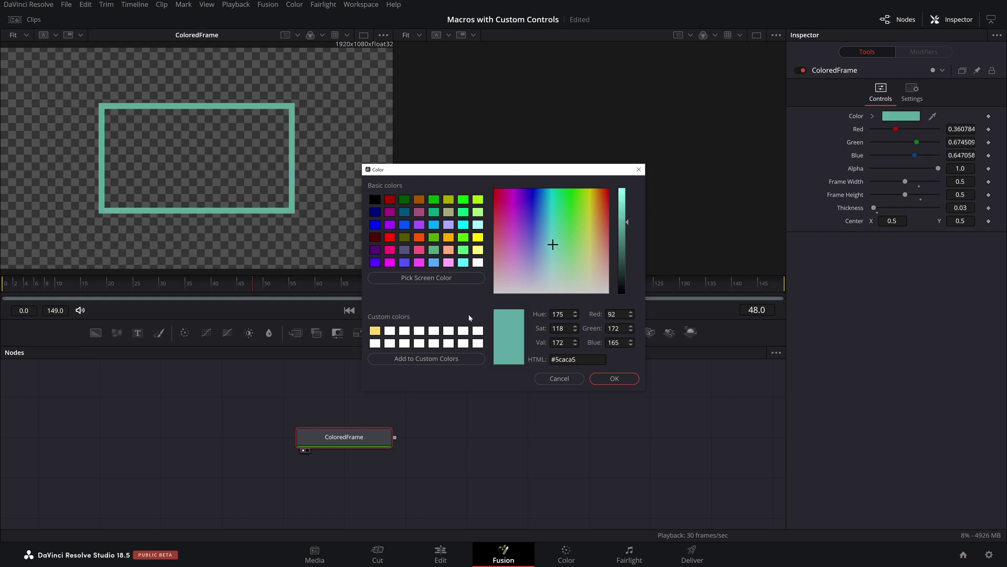
left_click(477, 330)
left_click(614, 378)
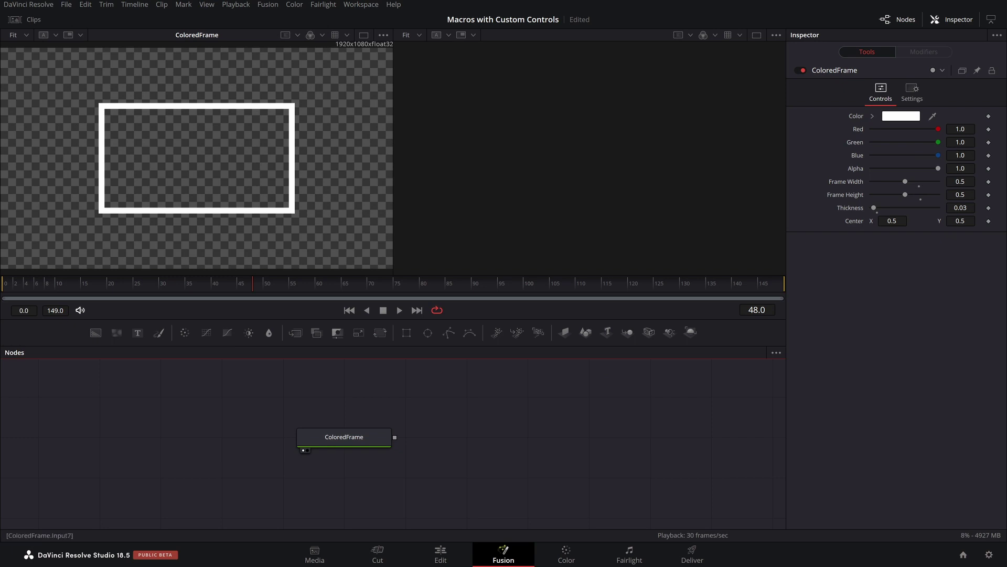
left_click(960, 208)
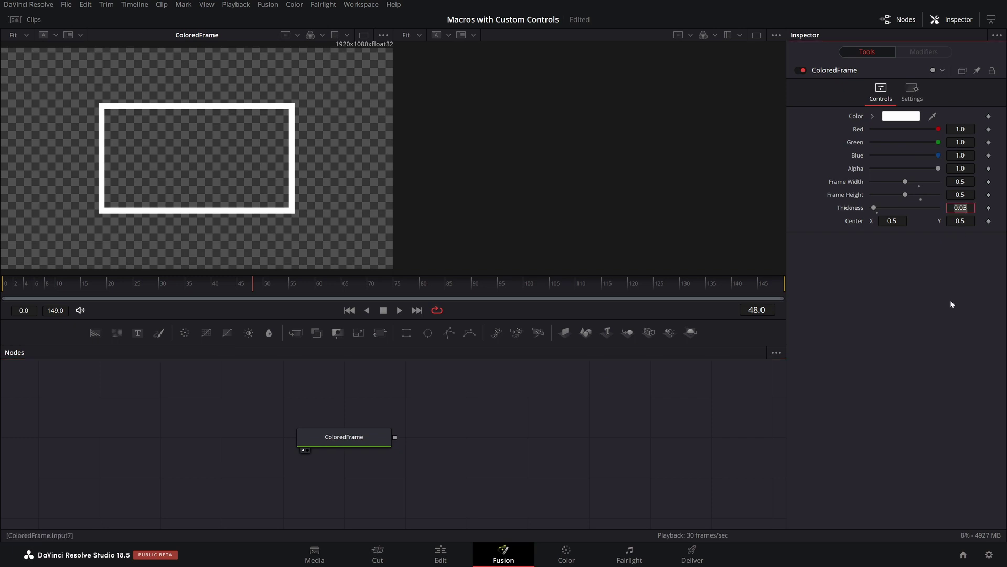
key("Return")
Switch to Visual Studio Code, set the Default of TopLeftRed, TopLeftGreen and TopLeftBlue to 1, and save Colored Frame.setting
key("alt+Tab")
left_click(91, 78)
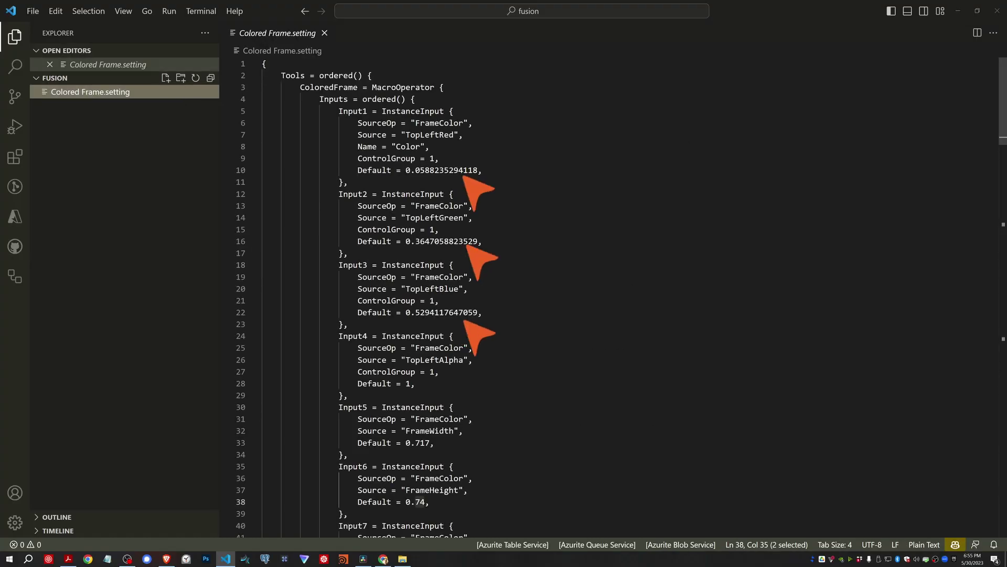
left_click(430, 170)
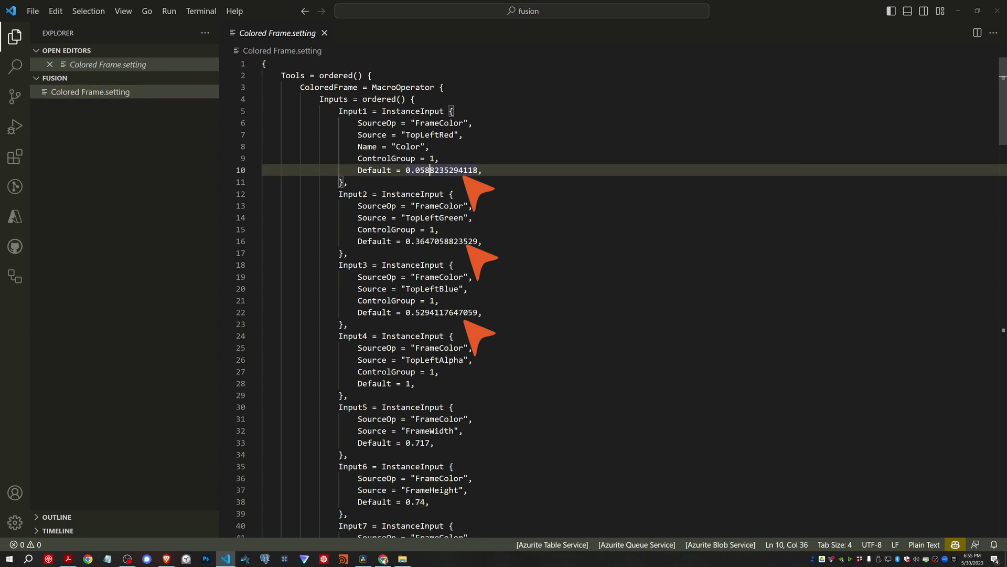
left_click(435, 241)
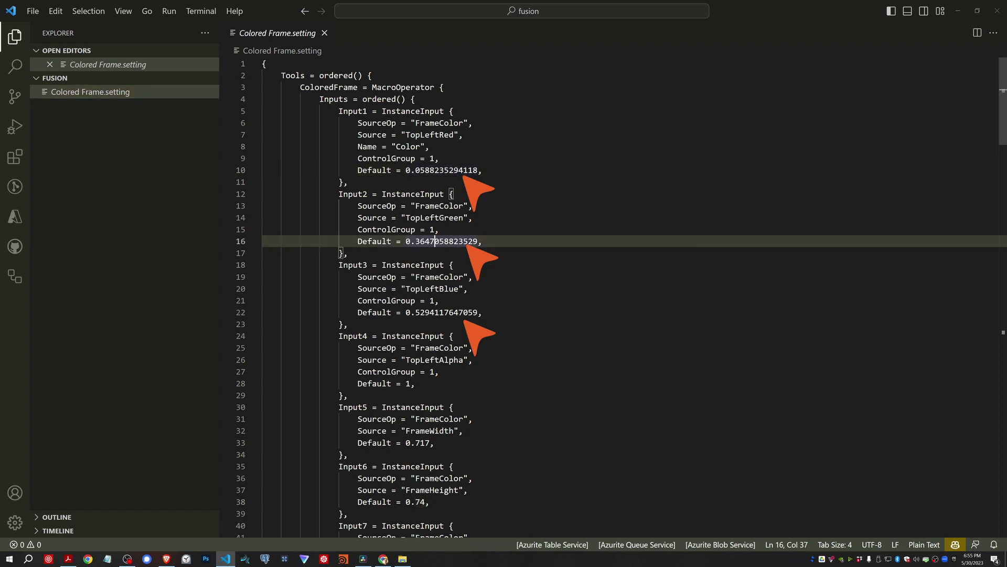
left_click(444, 313)
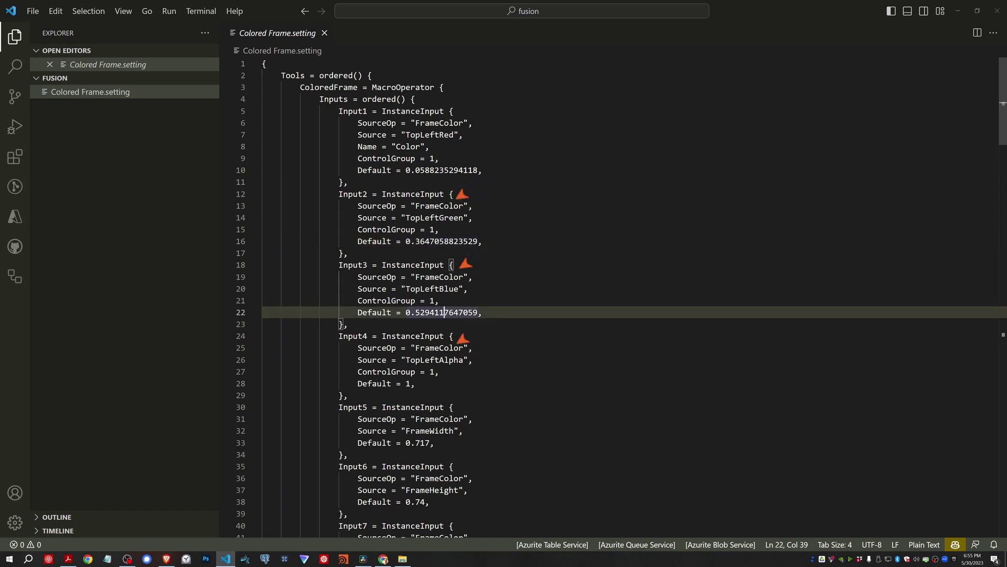
left_click_drag(406, 170, 479, 170)
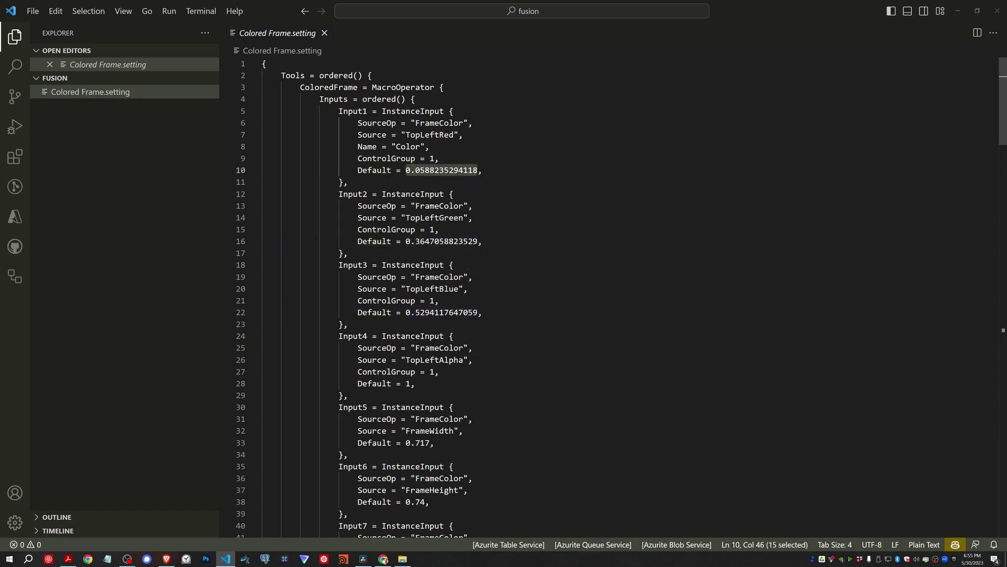
type("1,")
left_click_drag(406, 241, 482, 241)
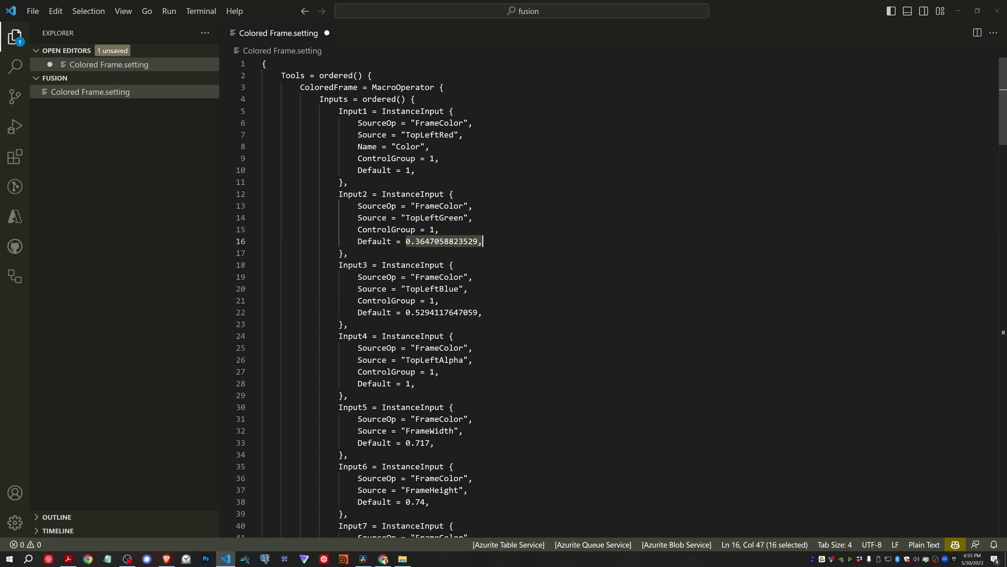
type("1,")
left_click_drag(406, 312, 479, 312)
type("1")
key("ctrl+s")
Set the Default of the FrameWidth and FrameHeight inputs to 0.5 in Colored Frame.setting
scroll(430, 312, "down", 3)
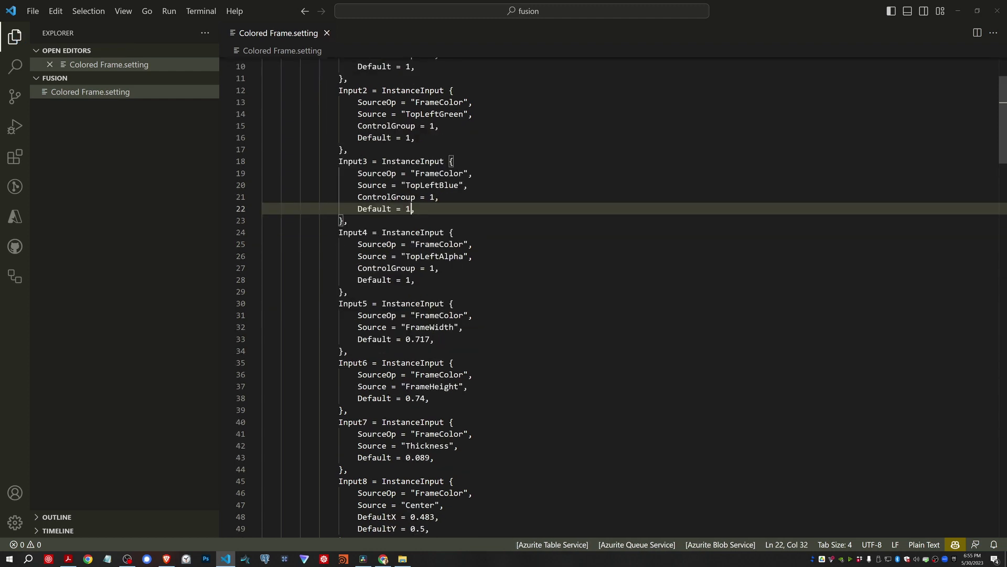
scroll(629, 294, "down", 2)
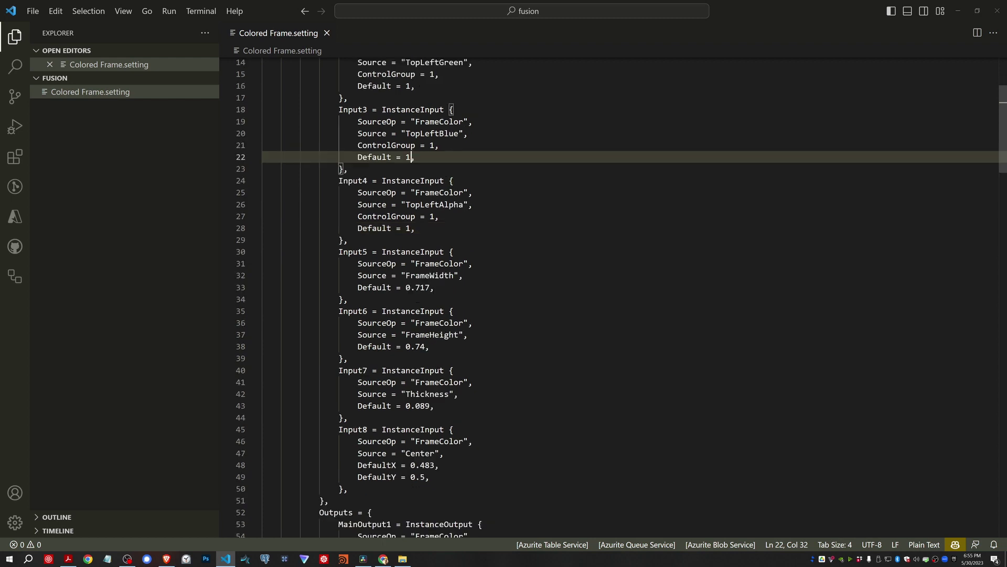
scroll(630, 294, "down", 2)
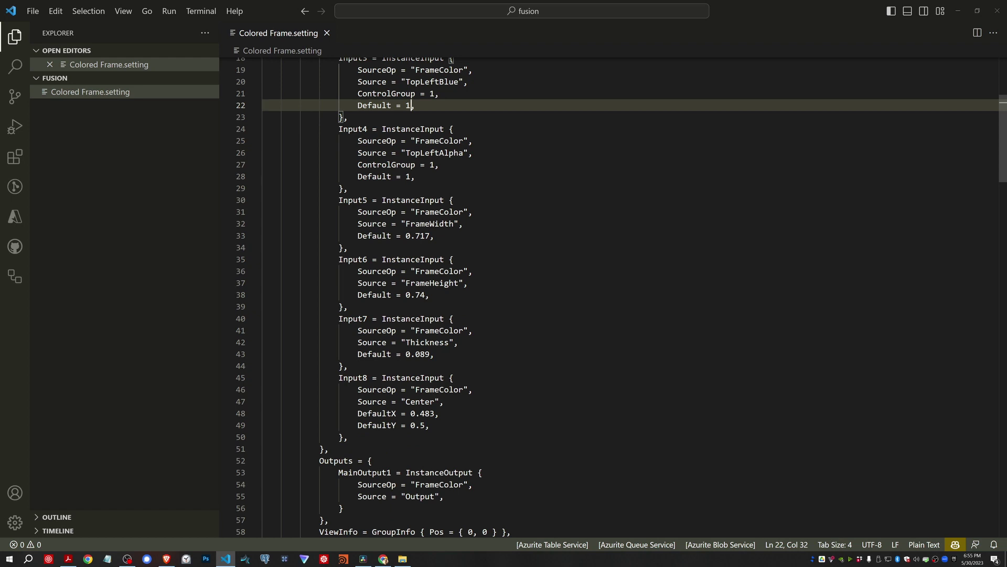
left_click_drag(411, 236, 431, 236)
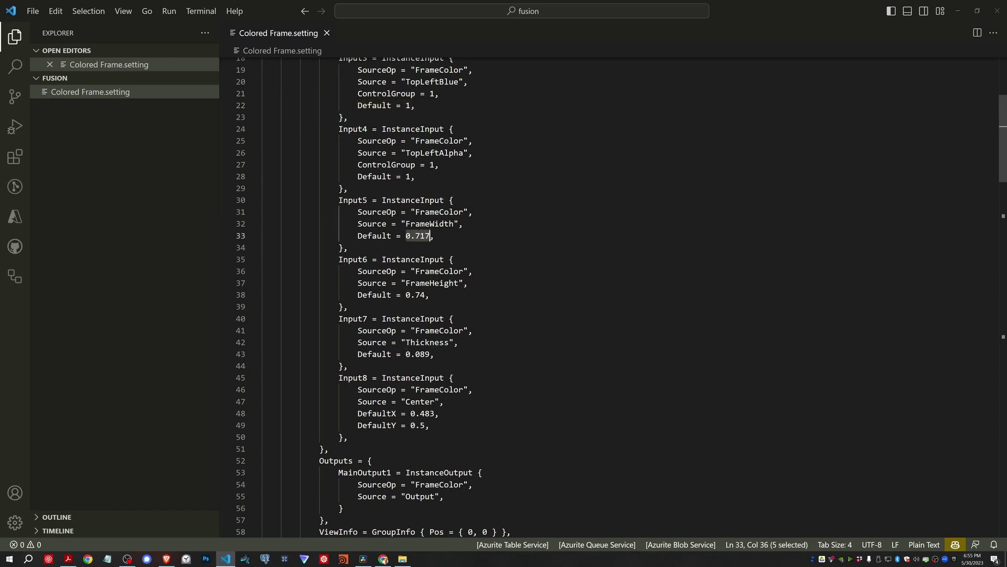
key("BackSpace")
type(".5")
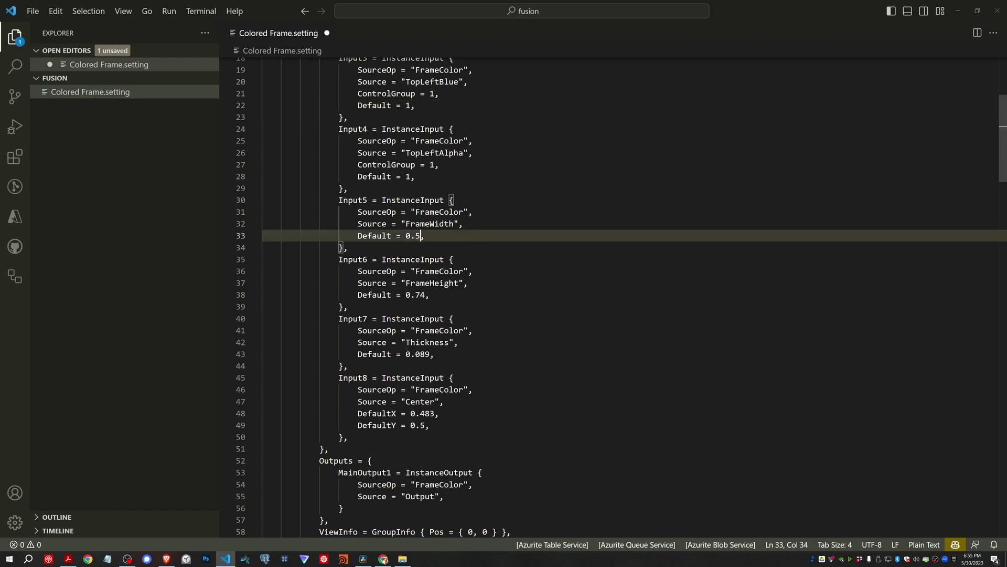
left_click_drag(414, 295, 431, 294)
key("BackSpace")
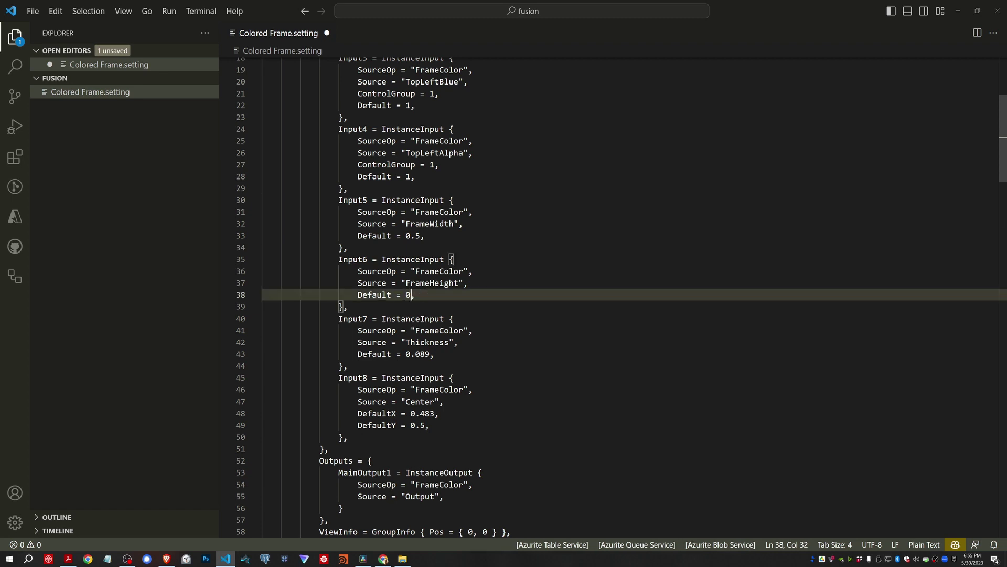
type(".5")
Set the Thickness input's Default to 0.03 and Center's DefaultX to 0.5, and save the file
scroll(609, 294, "down", 2)
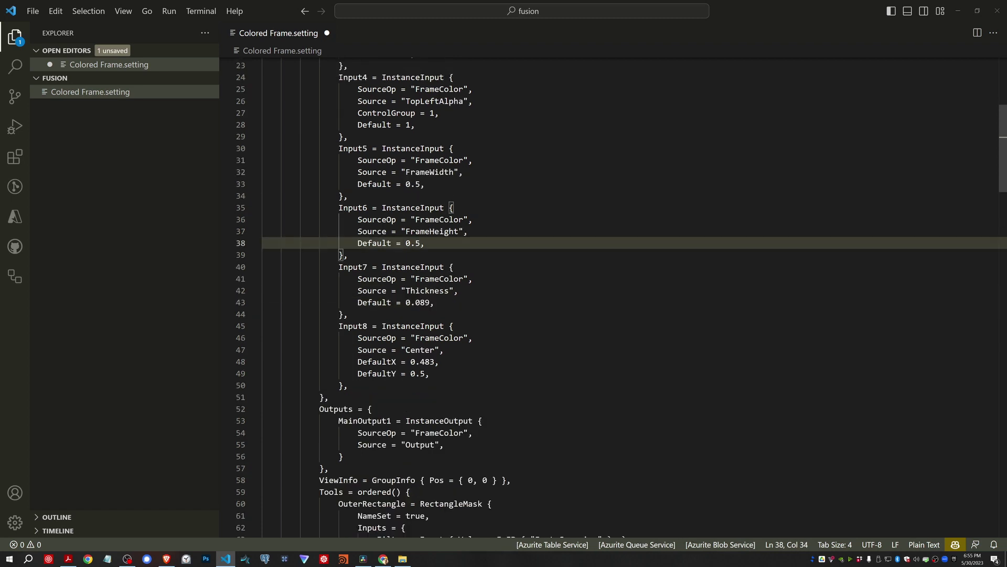
left_click_drag(420, 302, 430, 302)
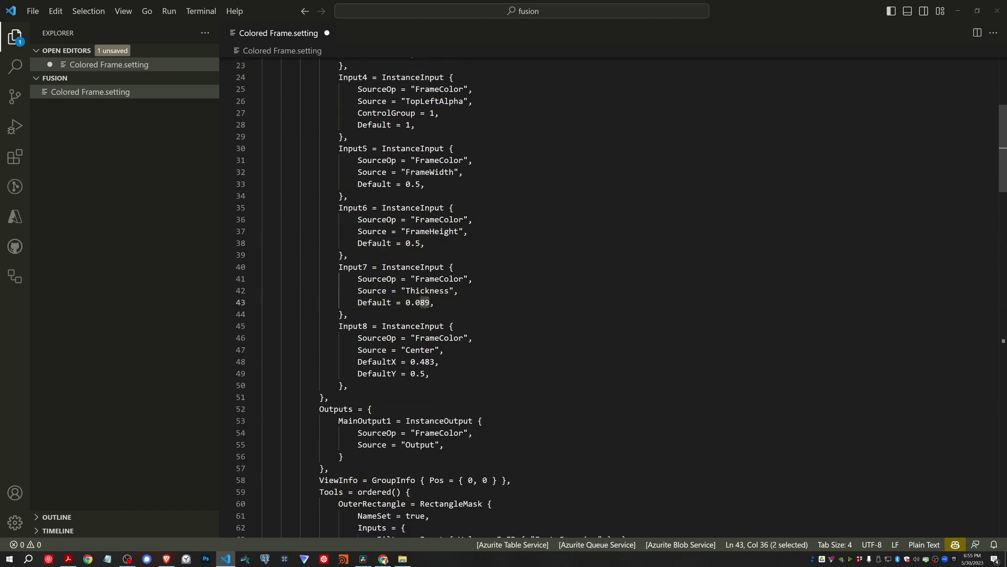
type("3")
scroll(608, 294, "down", 2)
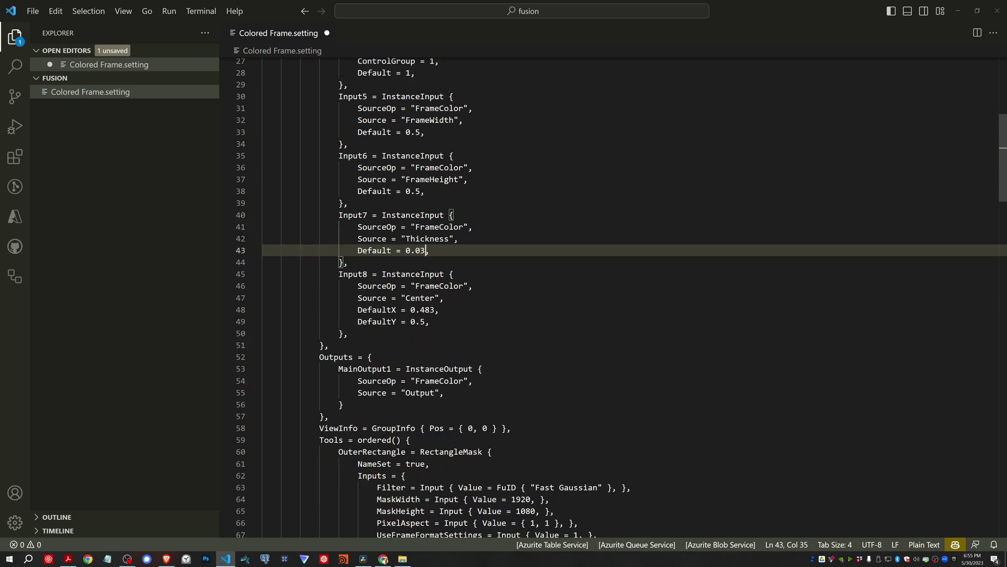
left_click_drag(420, 310, 435, 309)
type("5")
left_click(329, 345)
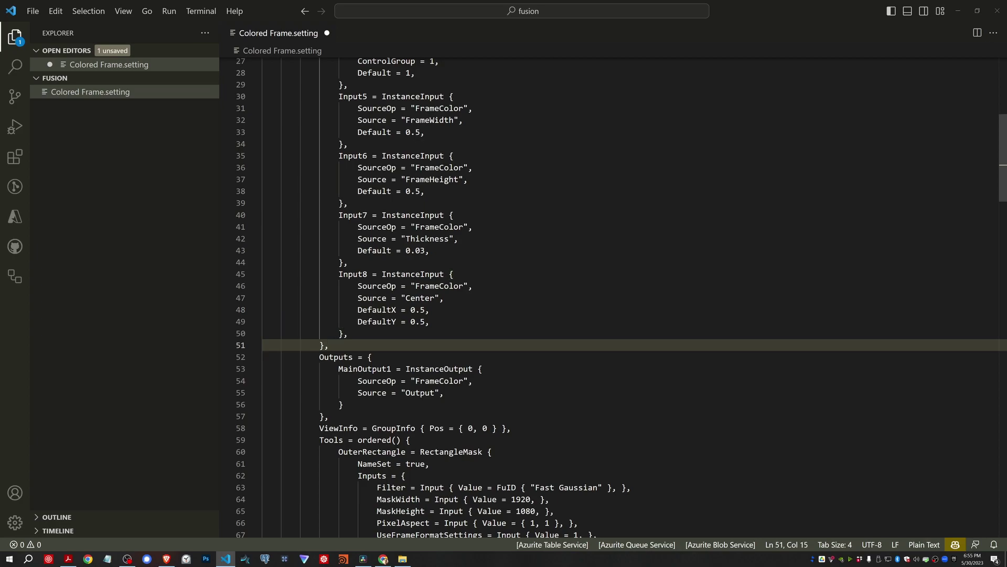
key("ctrl+s")
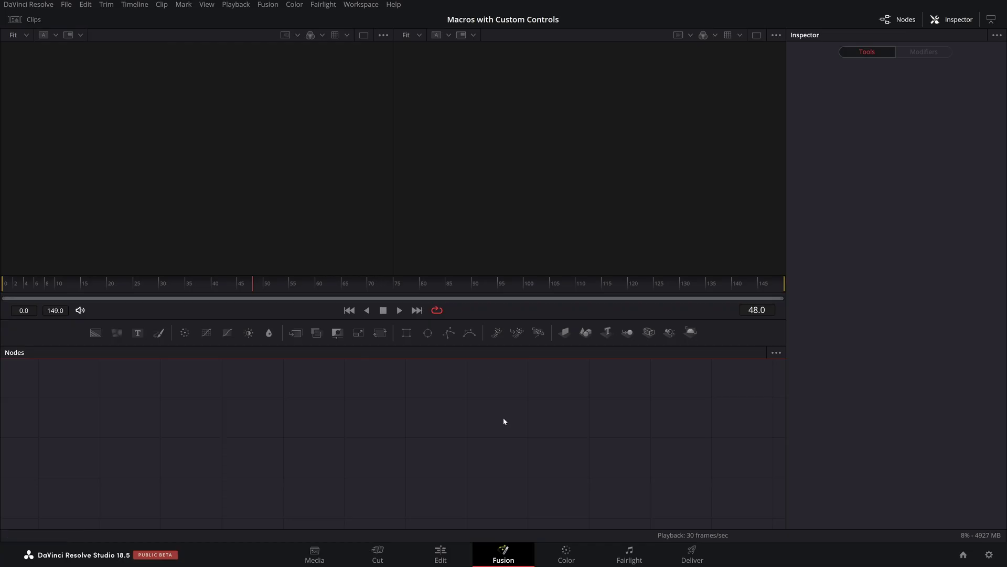
Switch to DaVinci Resolve, add Colored Frame.setting to the node graph, and reset ColoredFrame's color, frame size, thickness and center to their defaults
key("alt+Tab")
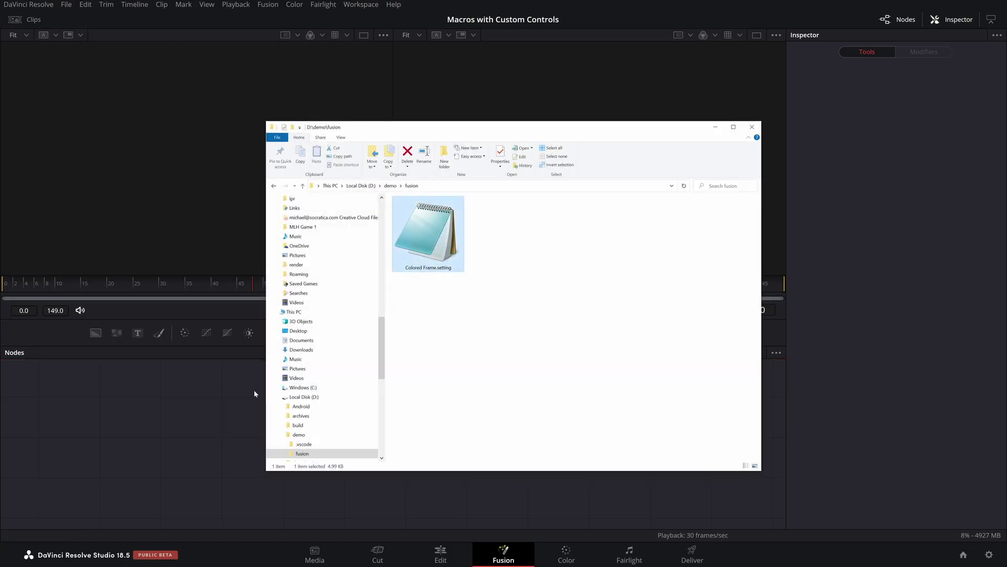
left_click_drag(254, 394, 380, 437)
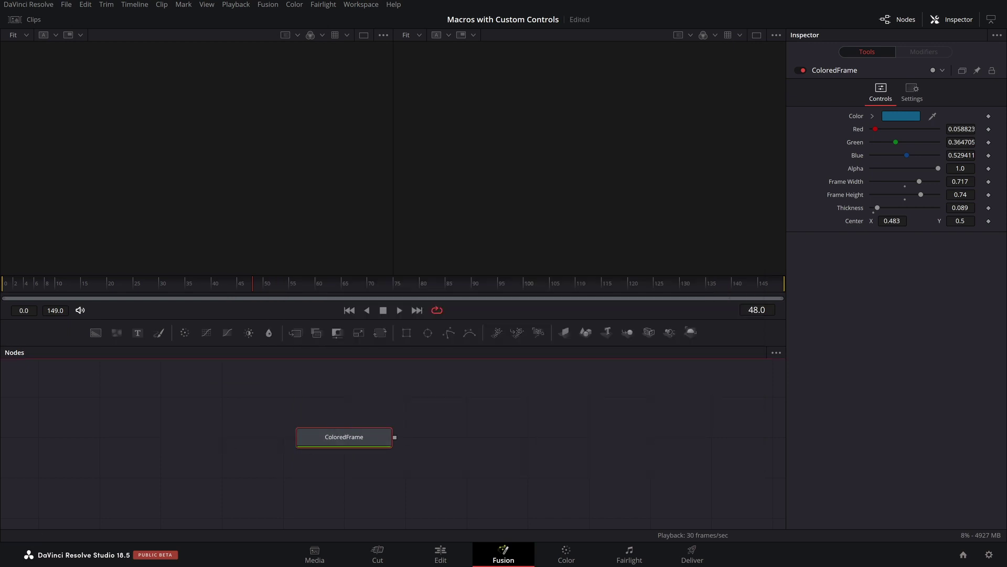
double_click(870, 229)
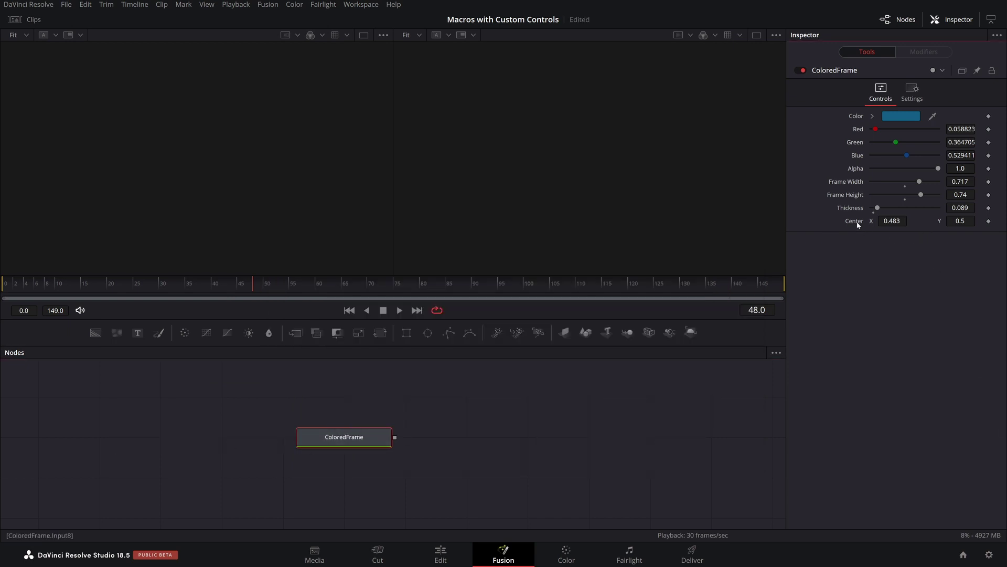
double_click(858, 129)
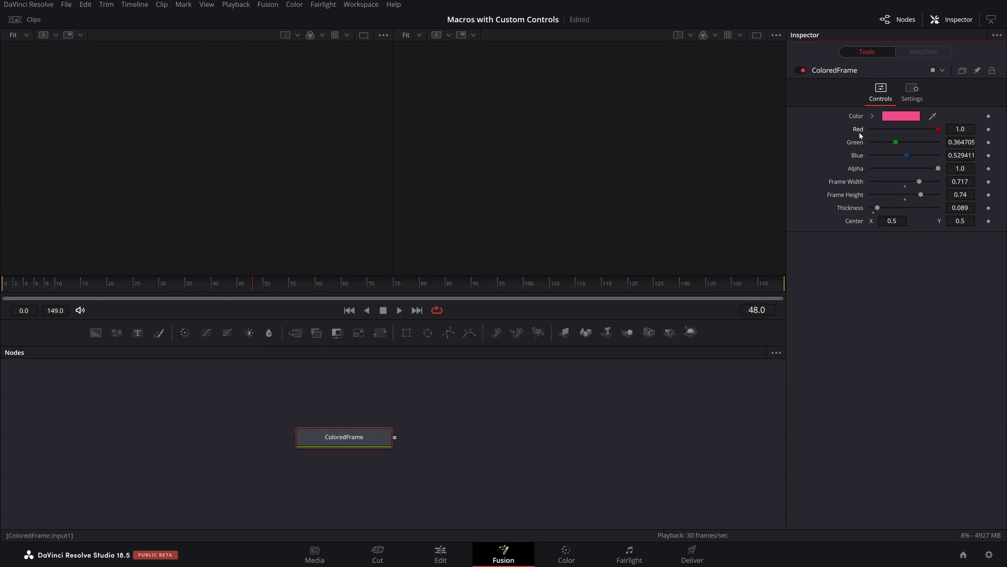
double_click(860, 142)
double_click(860, 157)
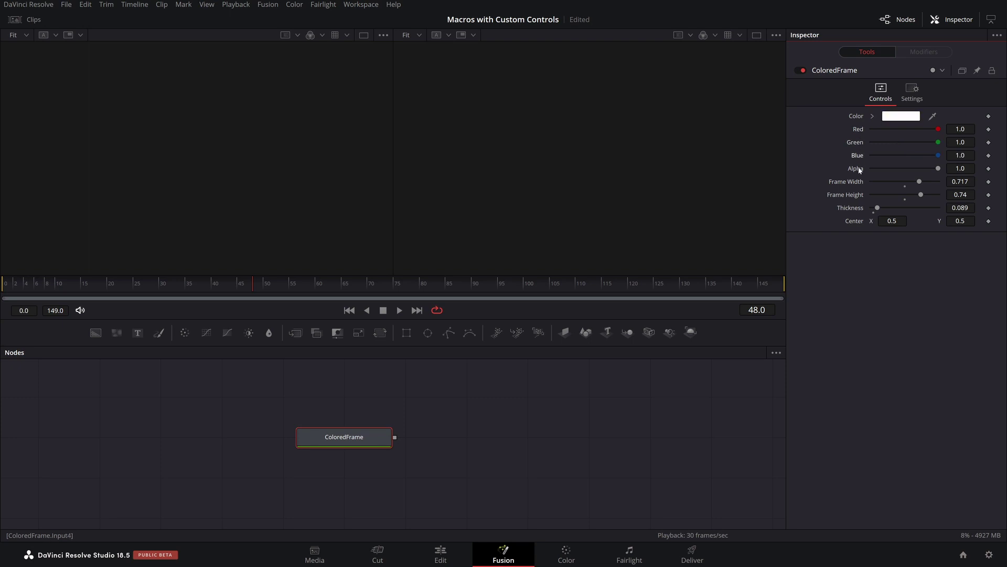
double_click(859, 183)
double_click(856, 195)
double_click(857, 208)
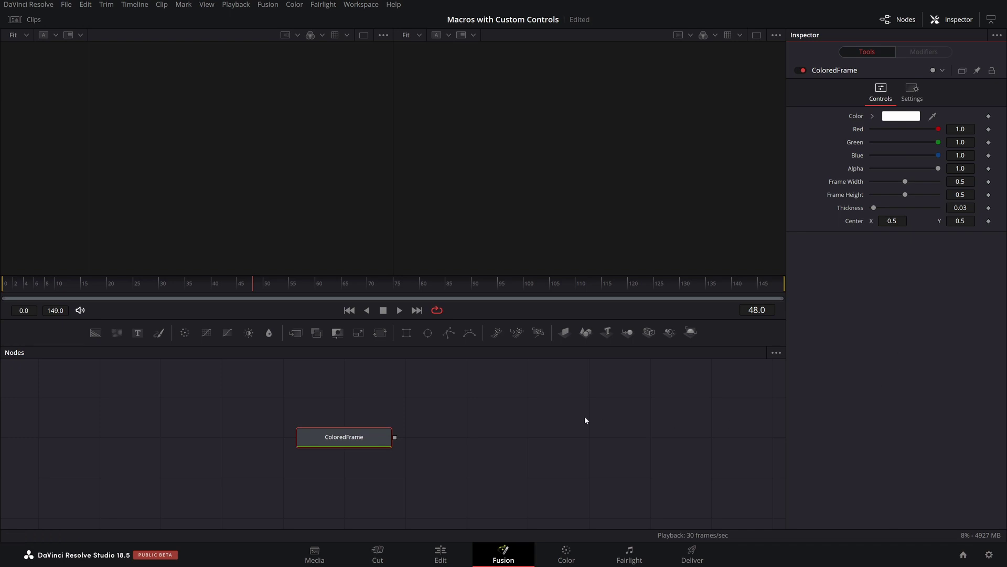
Delete the ColoredFrame node and add a fresh copy from Colored Frame.setting to the node graph
left_click_drag(187, 394, 482, 472)
key("Delete")
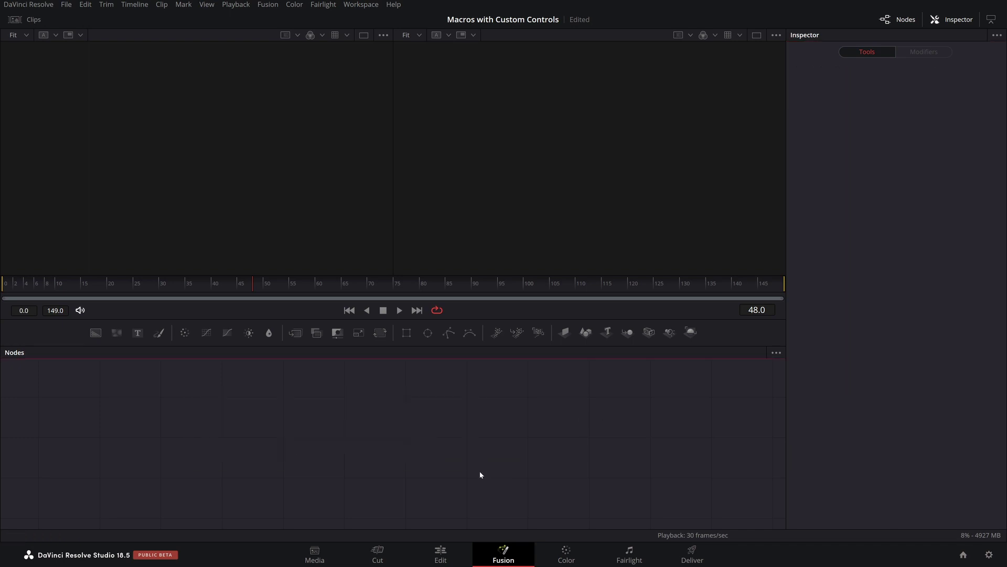
key("alt+Tab")
left_click_drag(432, 221, 161, 437)
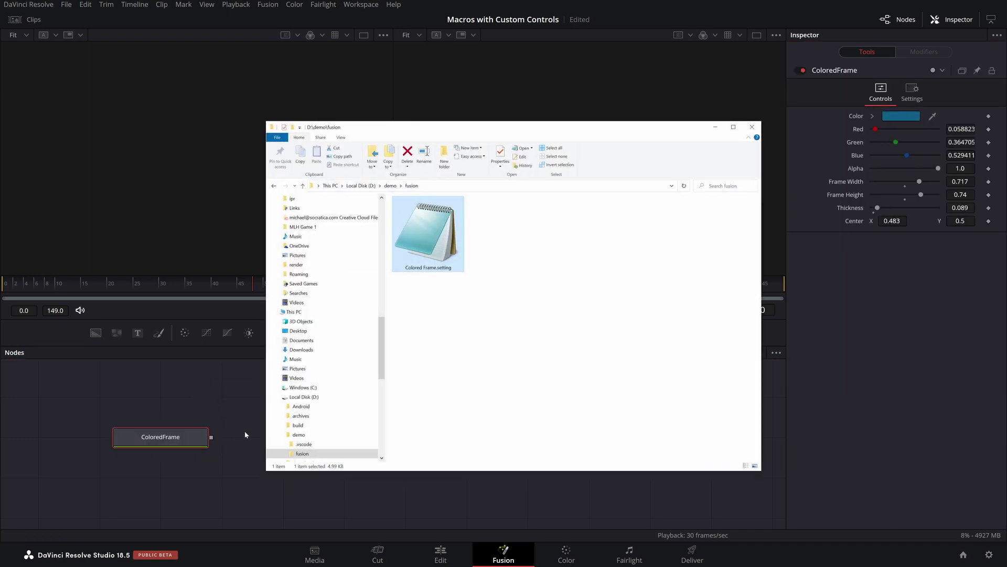
left_click(716, 127)
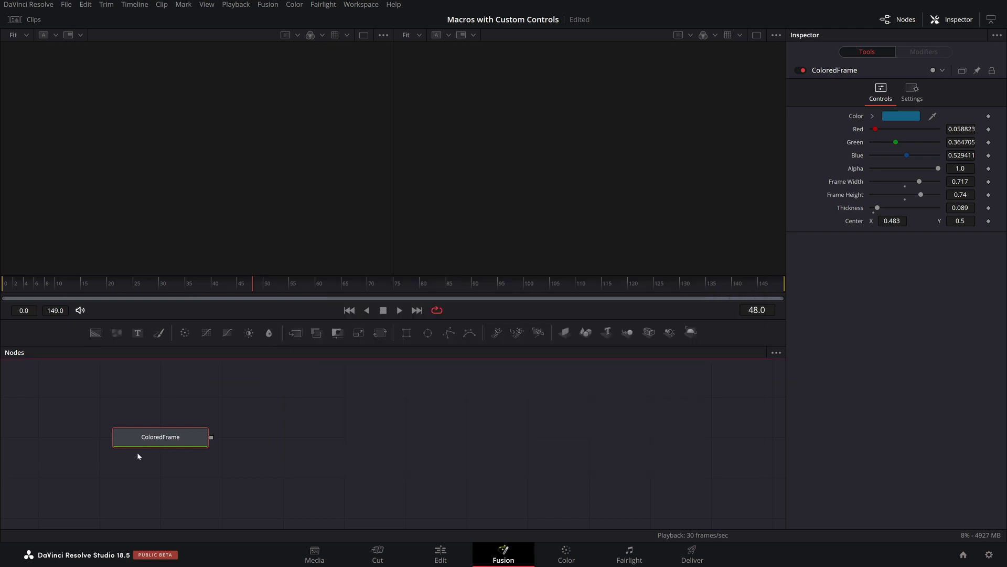
left_click_drag(200, 441, 323, 441)
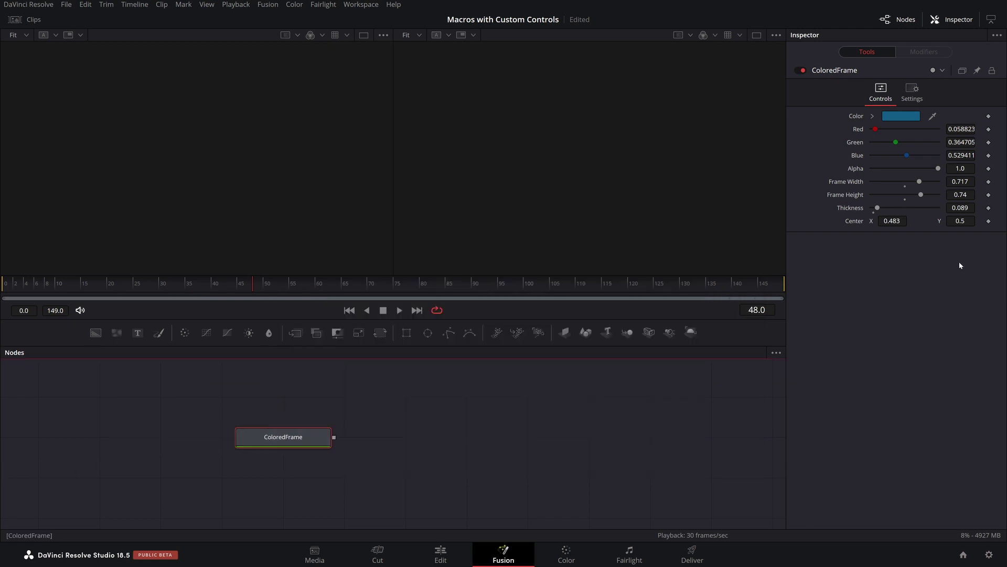
Reset the new ColoredFrame's Red, Green and Blue to their defaults and delete the node
double_click(859, 130)
double_click(861, 142)
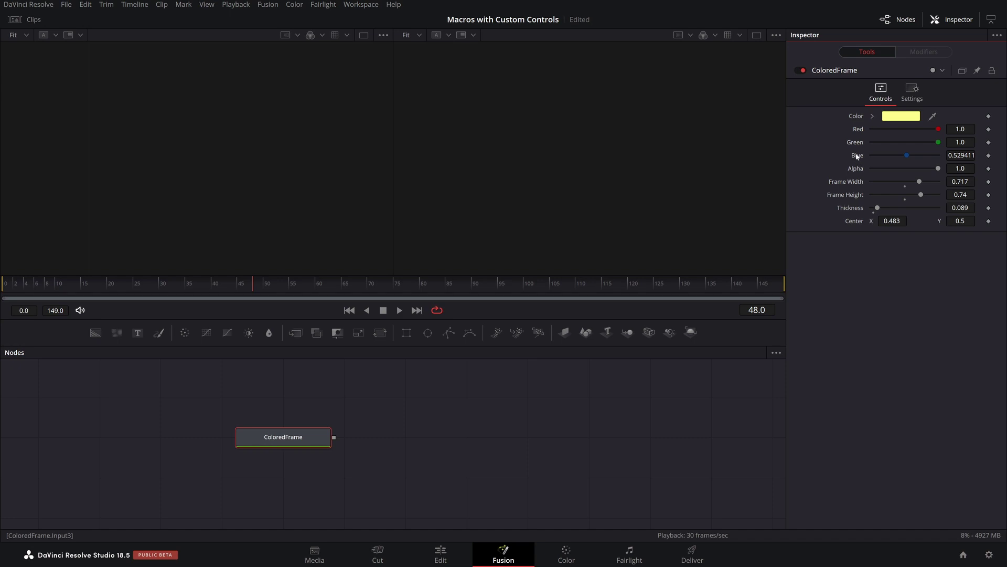
double_click(866, 156)
left_click_drag(188, 413, 382, 443)
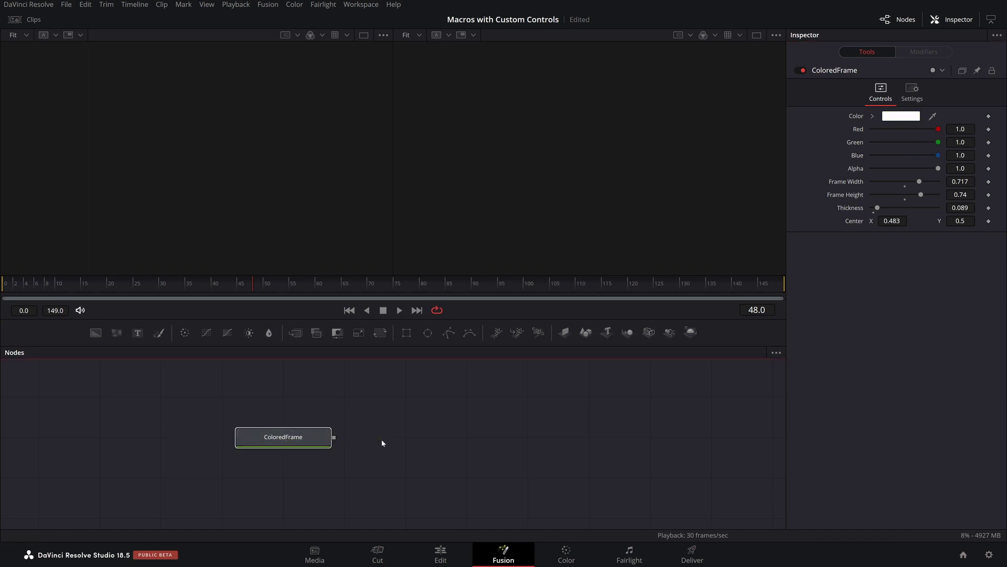
key("Delete")
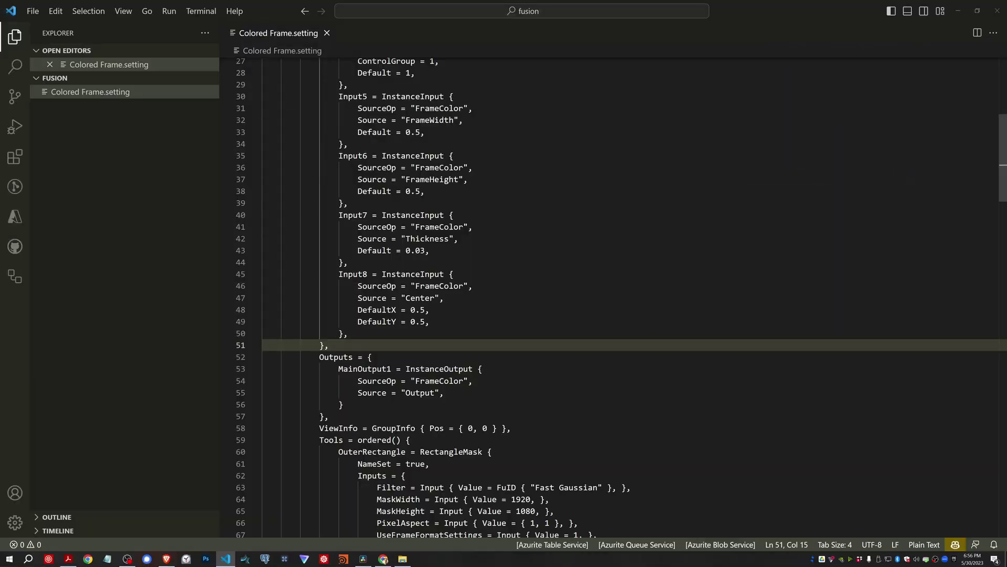
Switch to Visual Studio Code and set the Center Value of OuterRectangle to { 0.5, 0.5 }
scroll(629, 299, "up", 5)
scroll(630, 300, "down", 9)
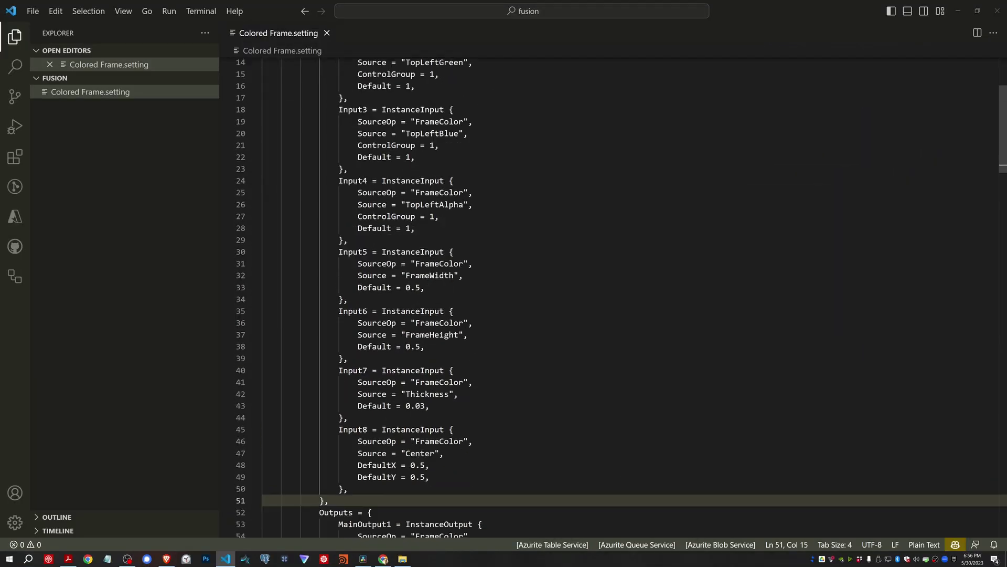
scroll(630, 299, "down", 3)
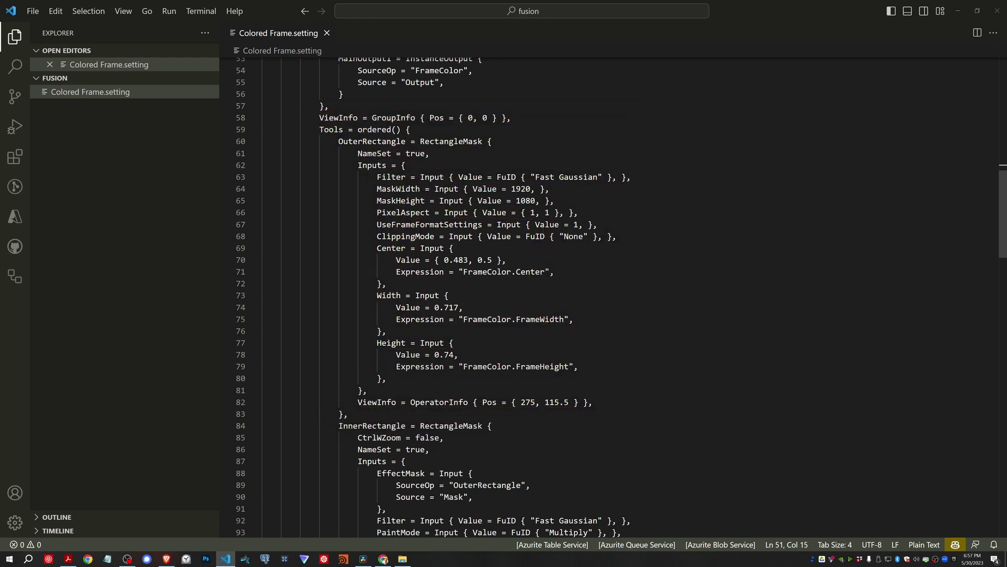
double_click(461, 260)
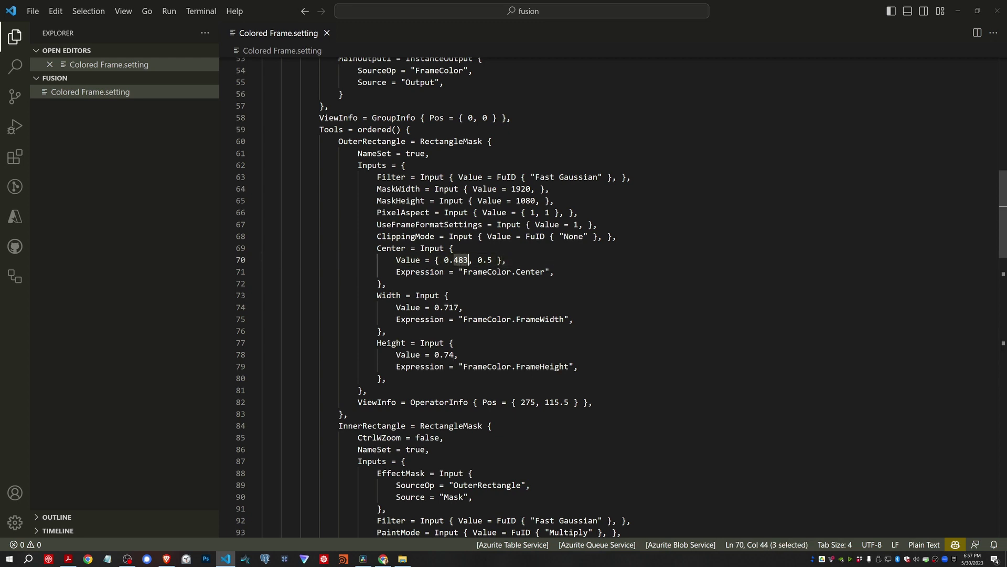
type("5")
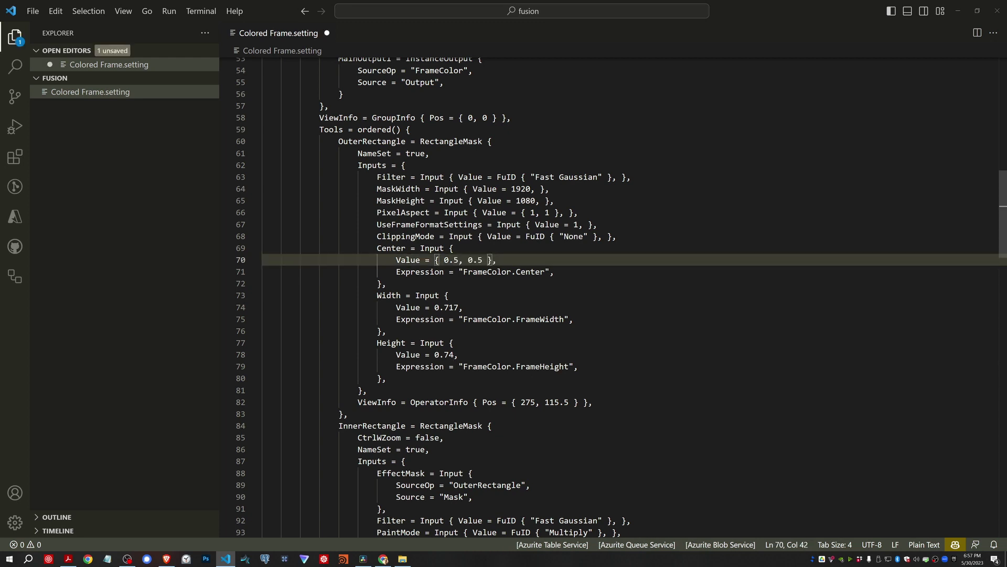
Set the Width and Height Value of OuterRectangle to 0.5 and save Colored Frame.setting
double_click(452, 307)
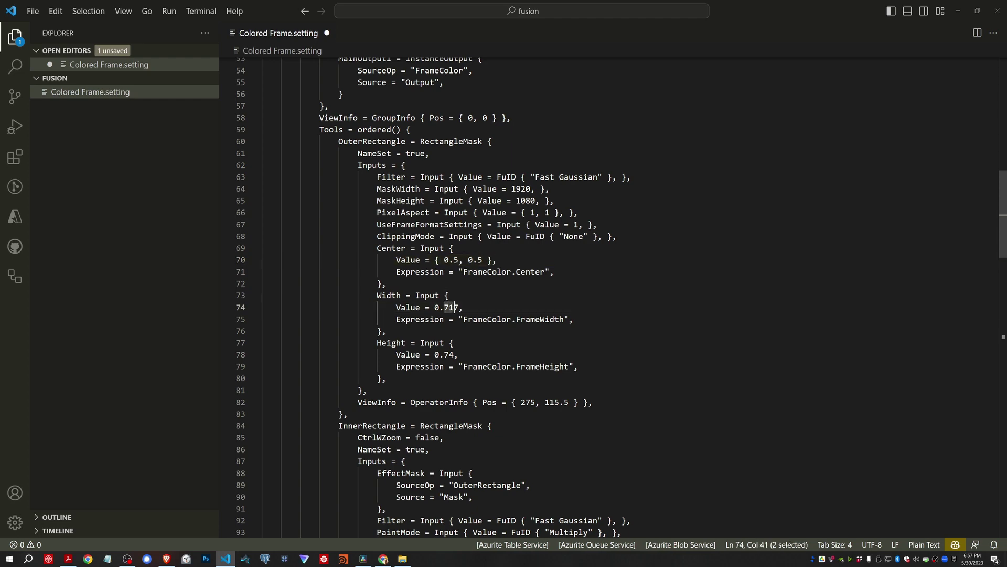
type("5")
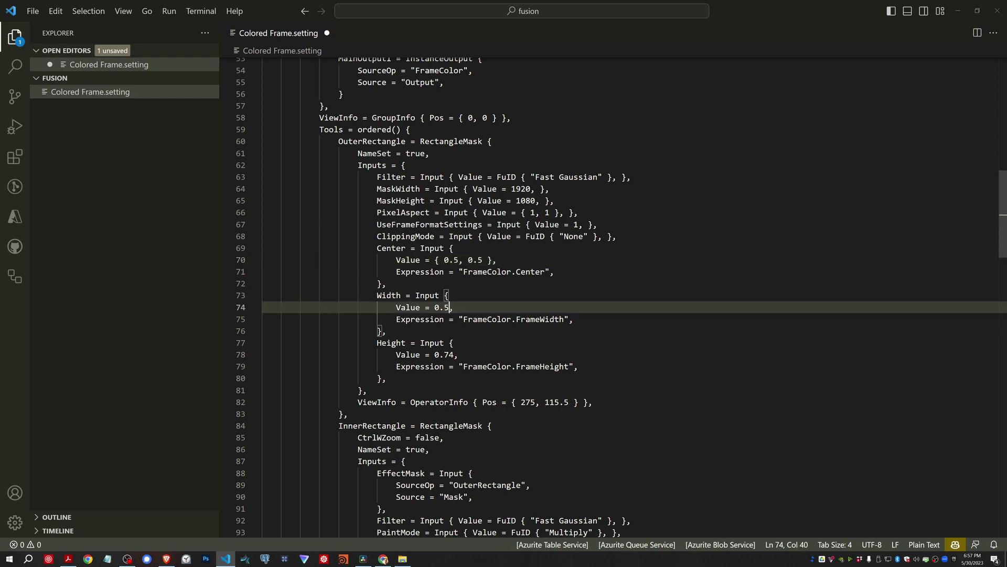
double_click(450, 354)
type("5")
key("ctrl+s")
Examine the stored input values of InnerRectangle and FrameColor in Colored Frame.setting
scroll(608, 296, "down", 9)
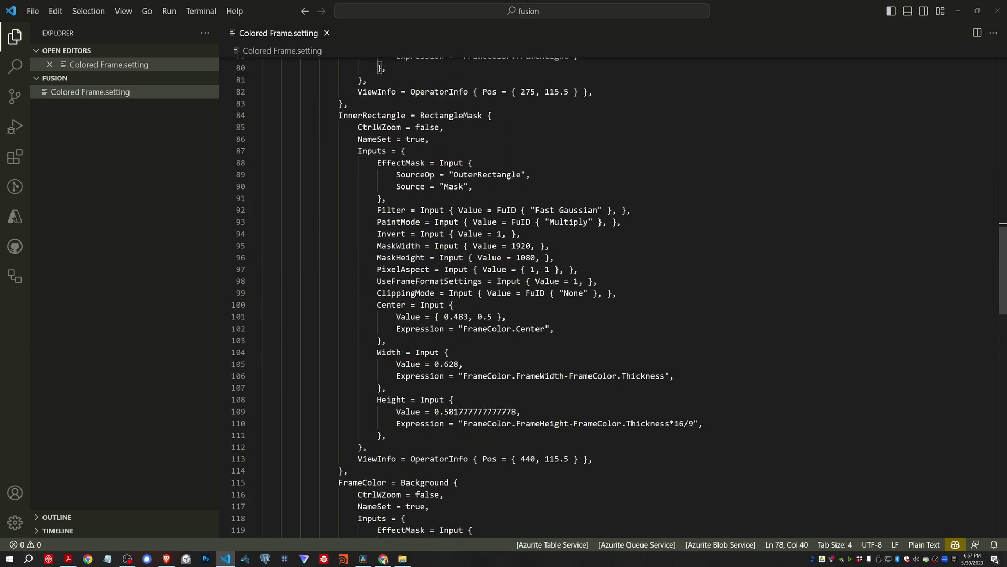
scroll(609, 296, "up", 4)
scroll(609, 296, "up", 4)
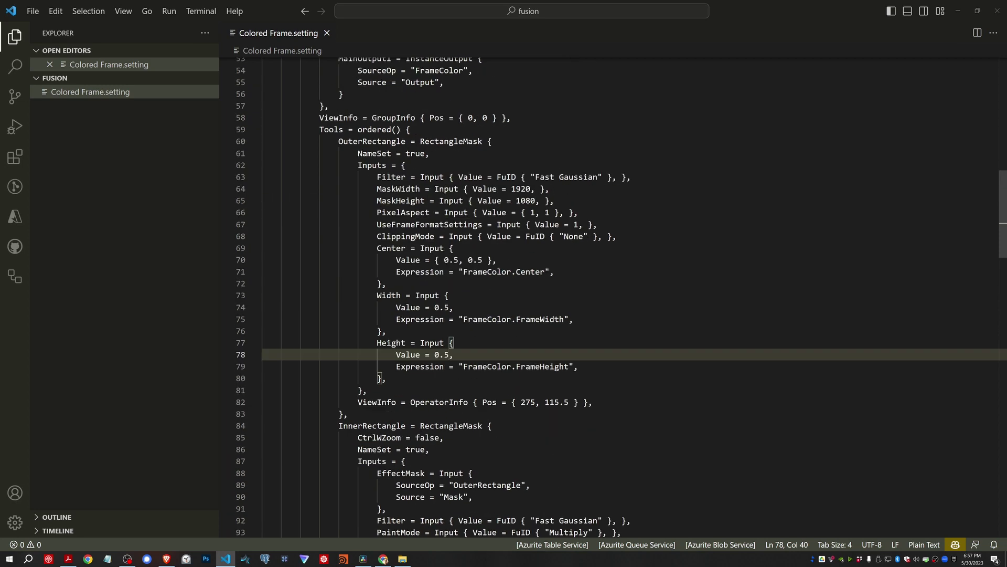
scroll(608, 296, "down", 17)
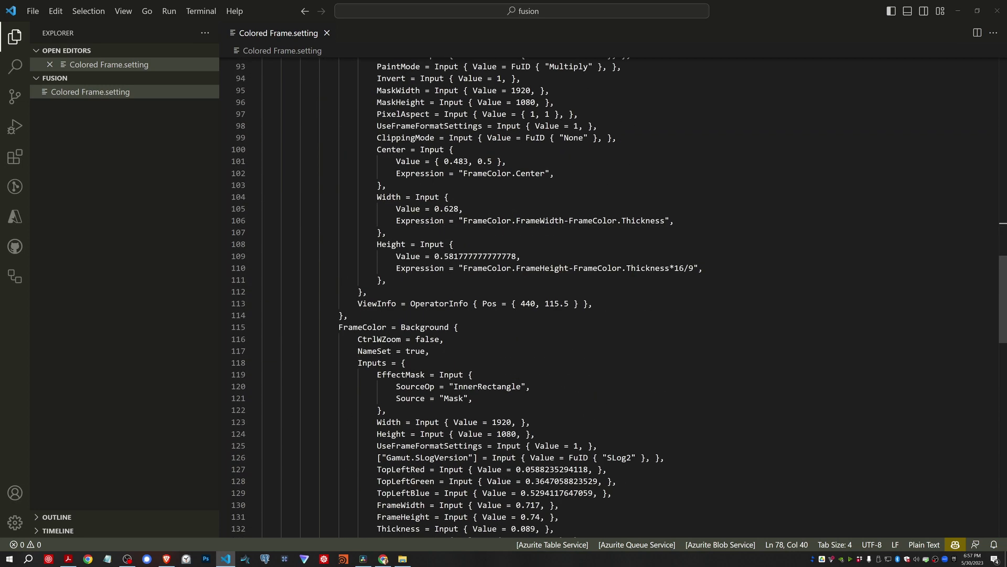
scroll(609, 296, "up", 16)
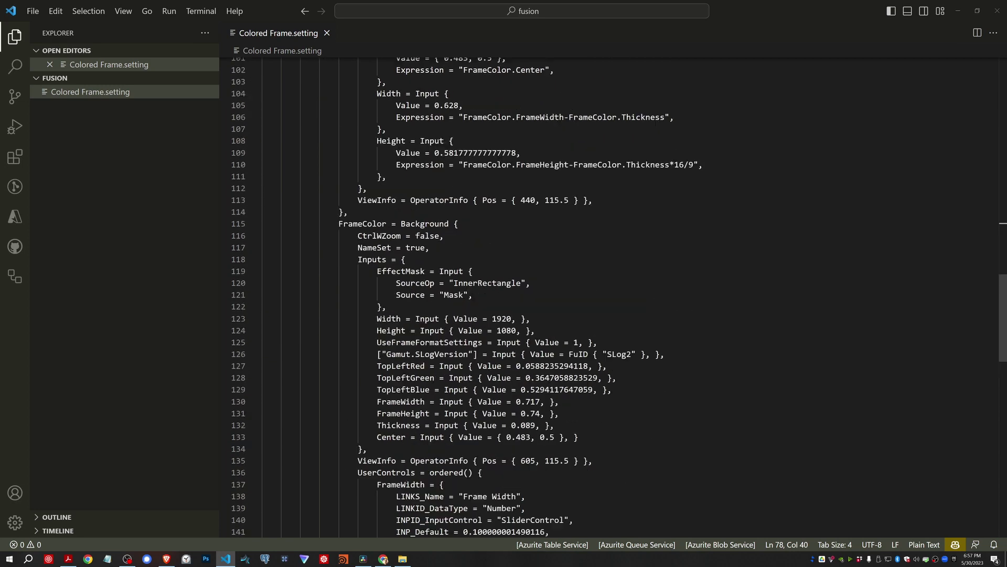
scroll(609, 296, "up", 2)
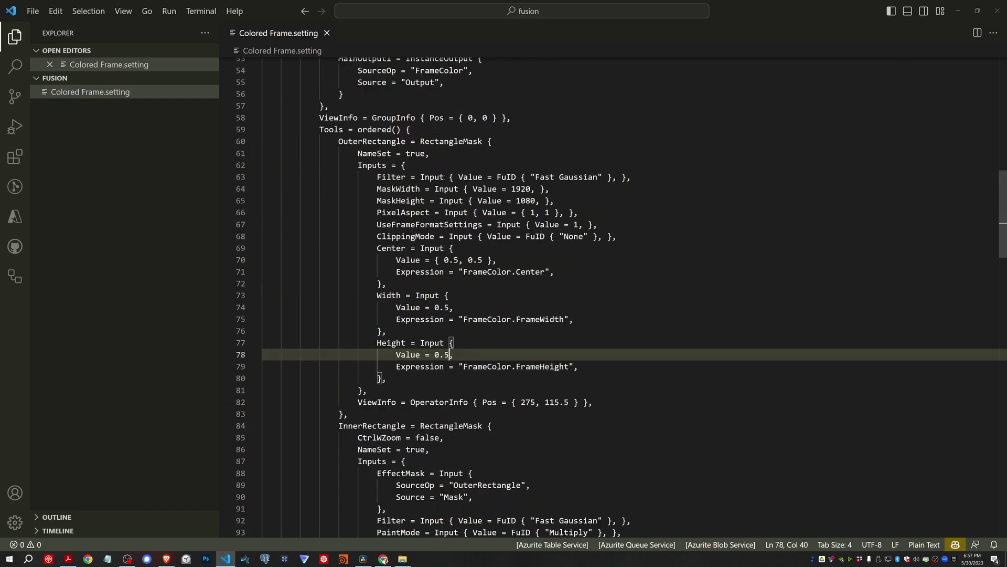
Examine the Expression entries of the Height and Center inputs in OuterRectangle
left_click(396, 367)
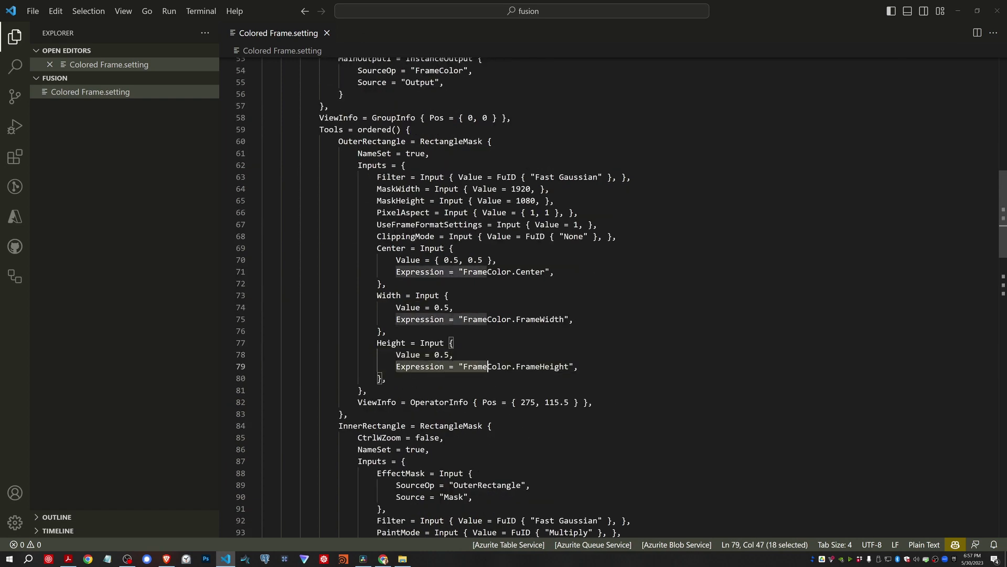
key("shift+End")
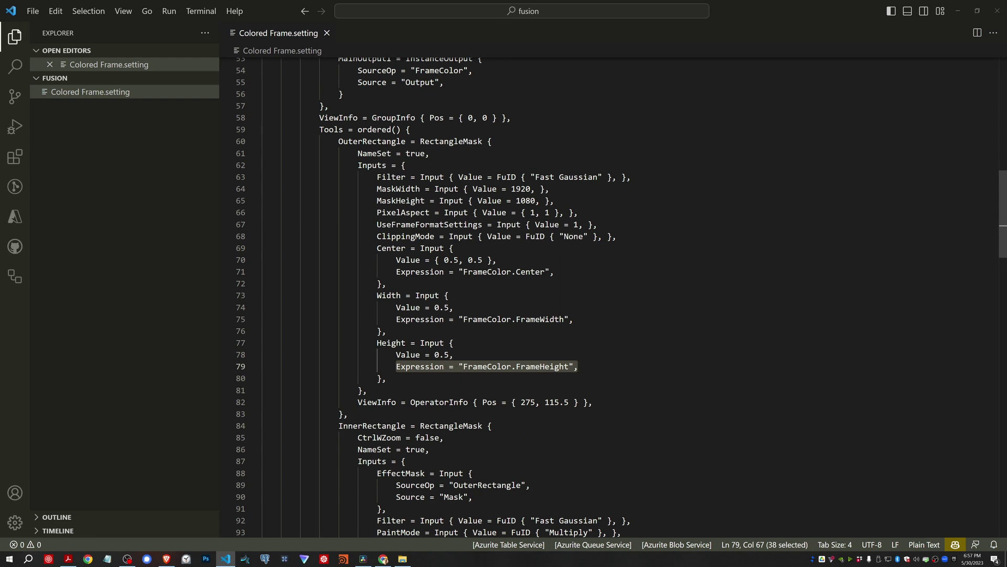
left_click(405, 366)
key("shift+Left")
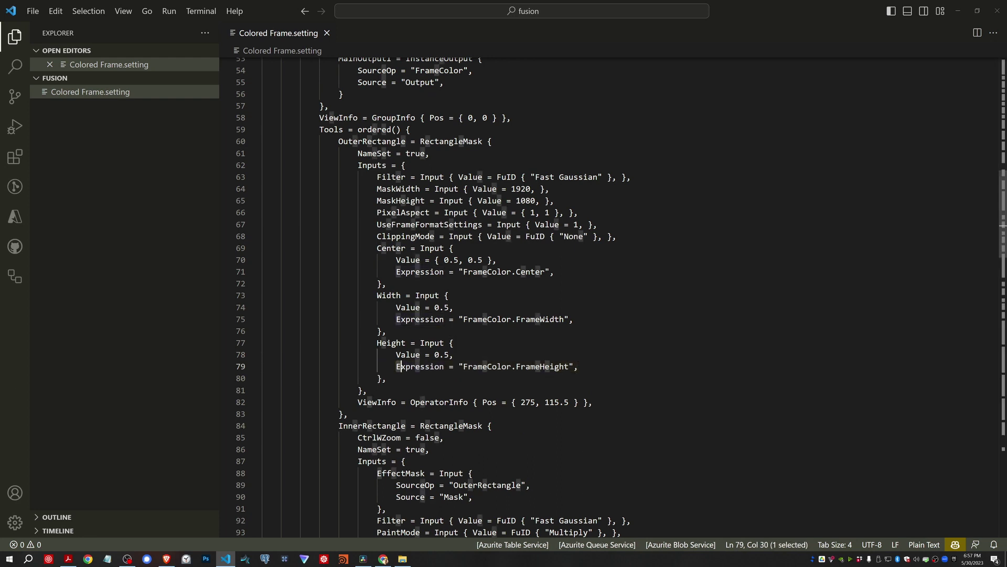
left_click(477, 271)
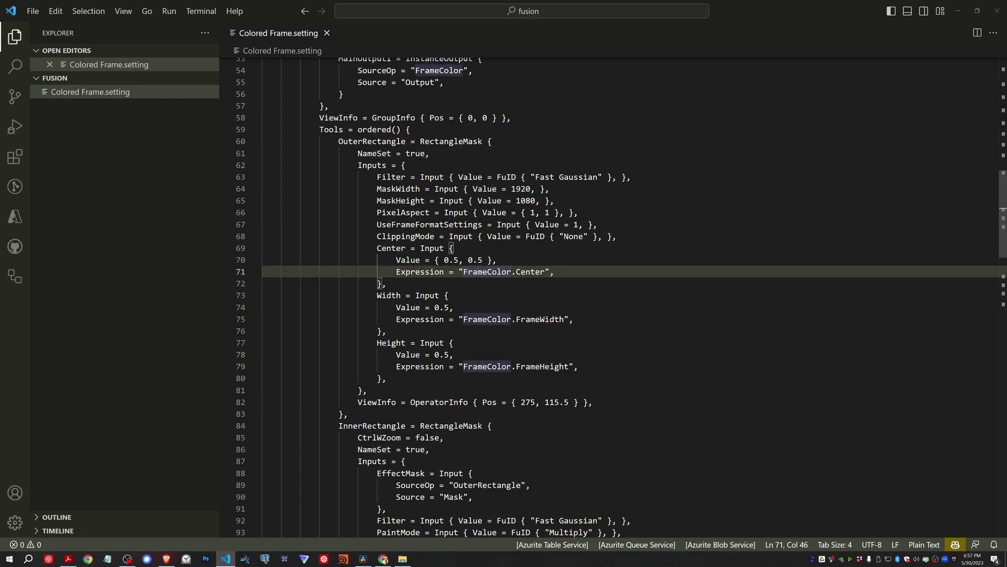
Set the TopLeftRed, TopLeftGreen and TopLeftBlue values of FrameColor to 1 and save Colored Frame.setting
scroll(524, 294, "down", 10)
scroll(524, 293, "down", 3)
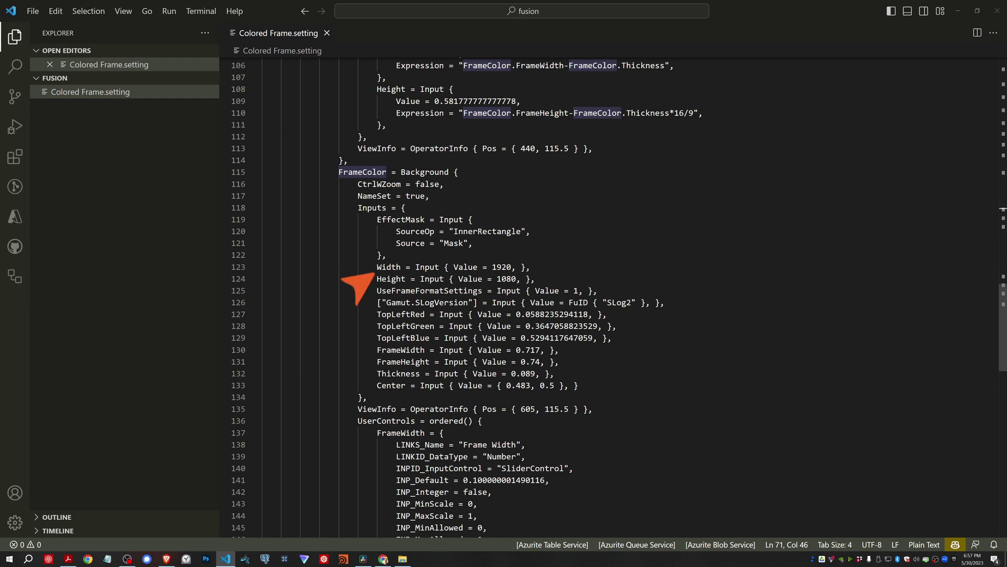
scroll(374, 274, "down", 2)
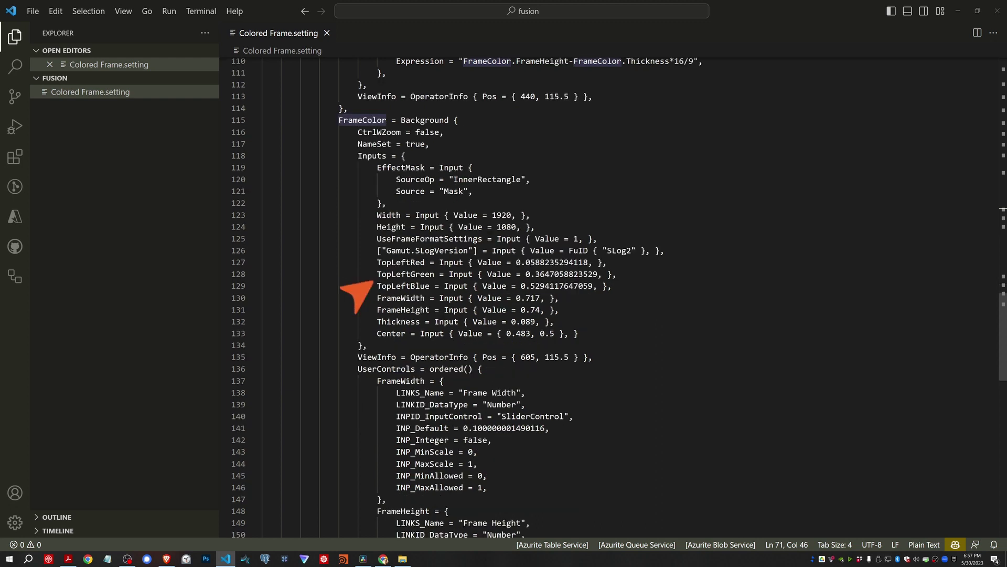
left_click_drag(516, 261, 589, 262)
type("1")
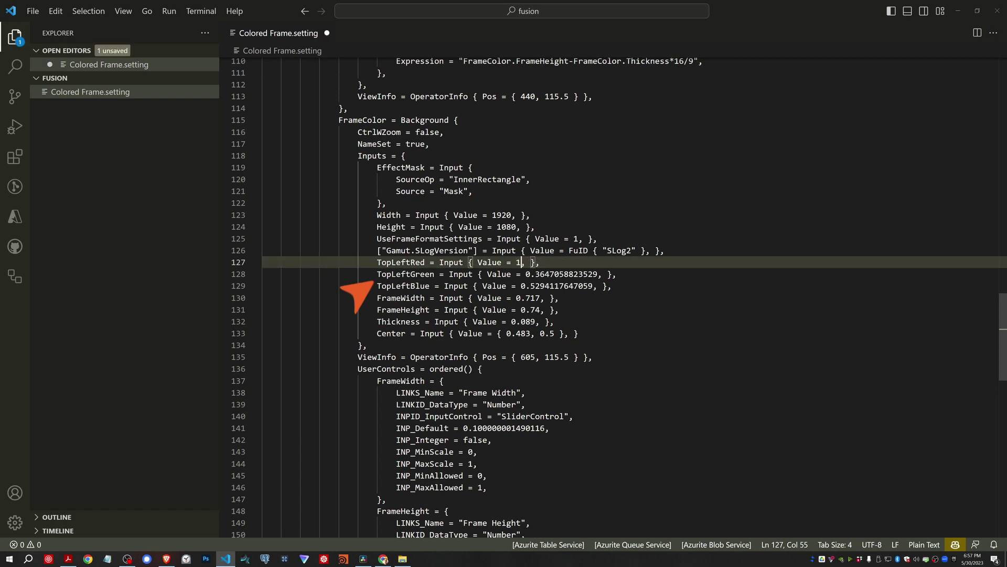
left_click_drag(526, 274, 598, 274)
type("1")
left_click_drag(521, 286, 592, 286)
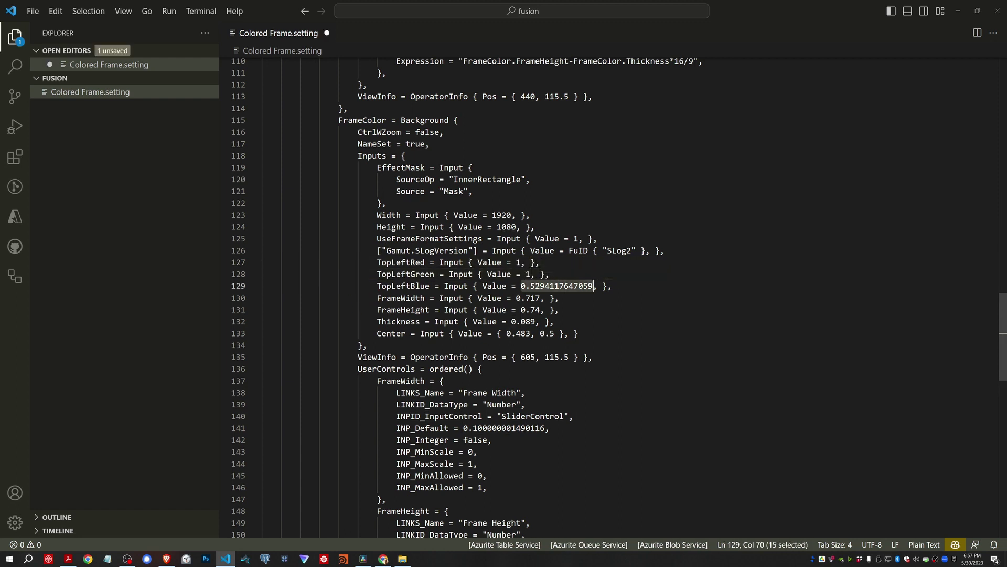
type("1")
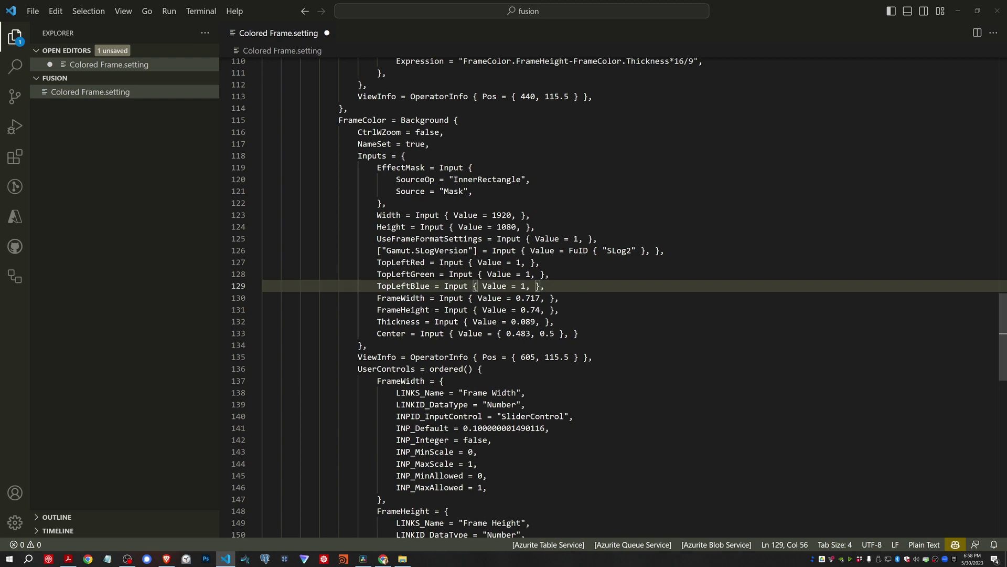
key("ctrl+s")
Set INP_Default of the FrameWidth user control to 0.03
scroll(630, 294, "down", 5)
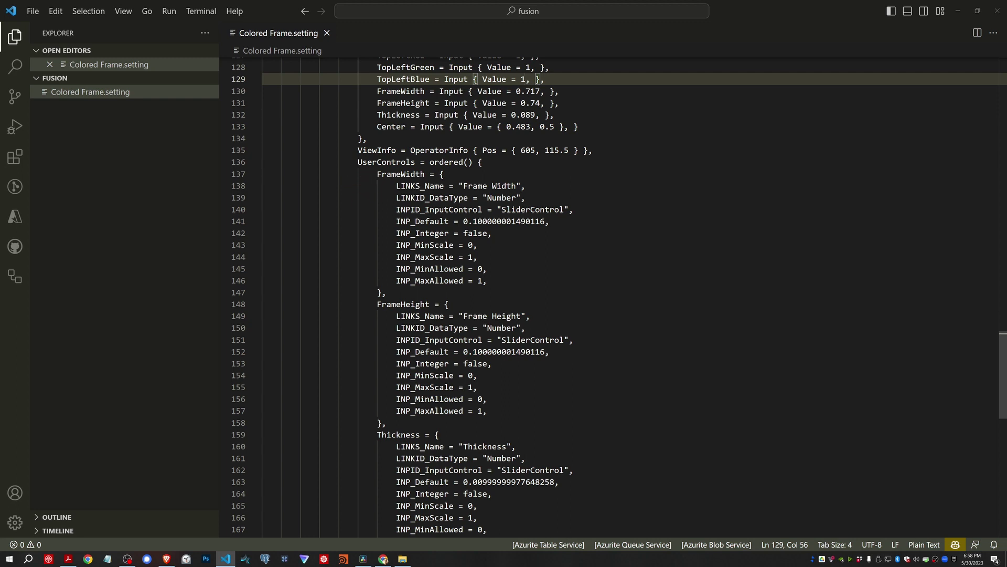
left_click_drag(463, 221, 547, 220)
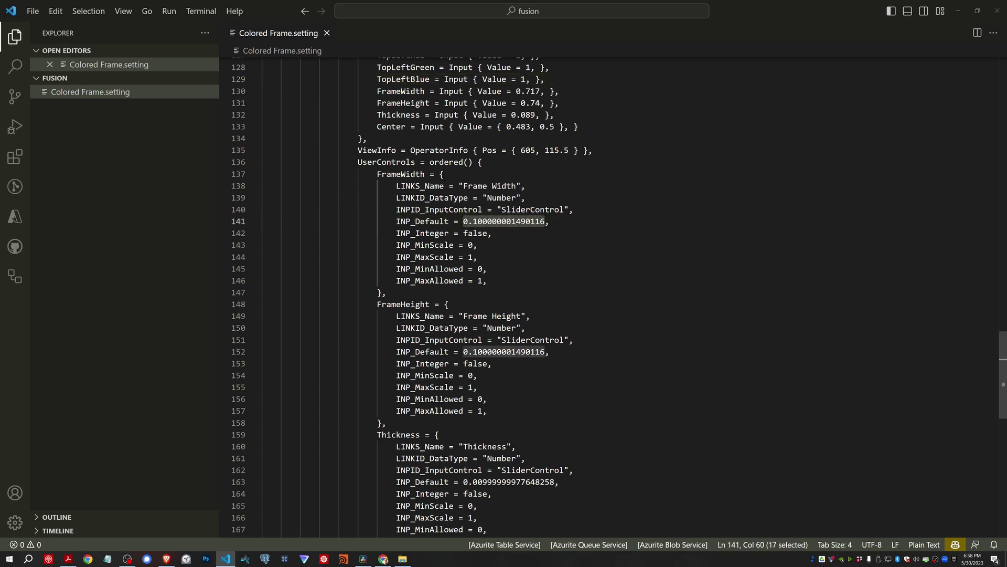
type("0.03")
Set INP_Default of the FrameHeight user control to 0.5 and that of FrameWidth to 0.5 as well
scroll(362, 273, "down", 2)
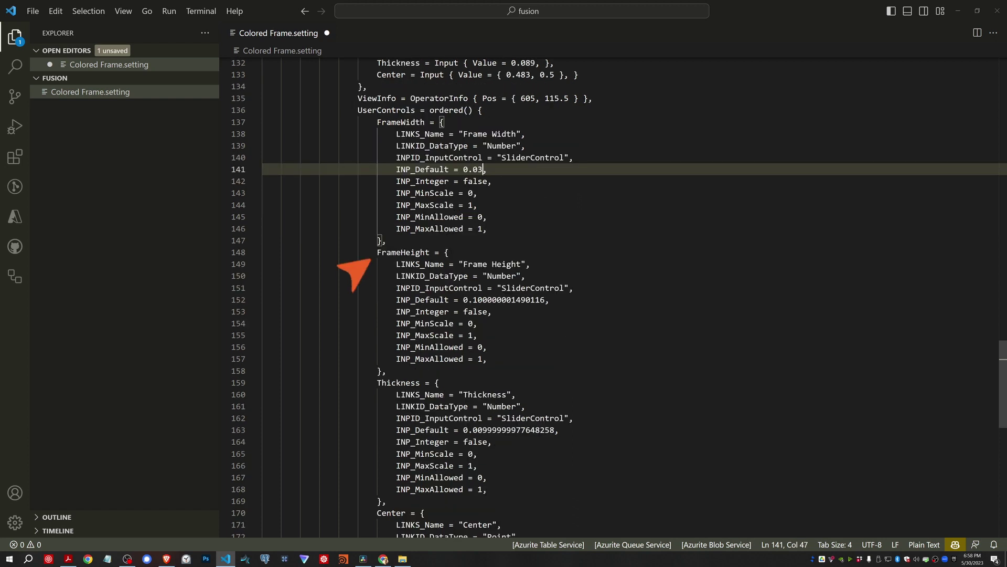
left_click_drag(463, 300, 546, 299)
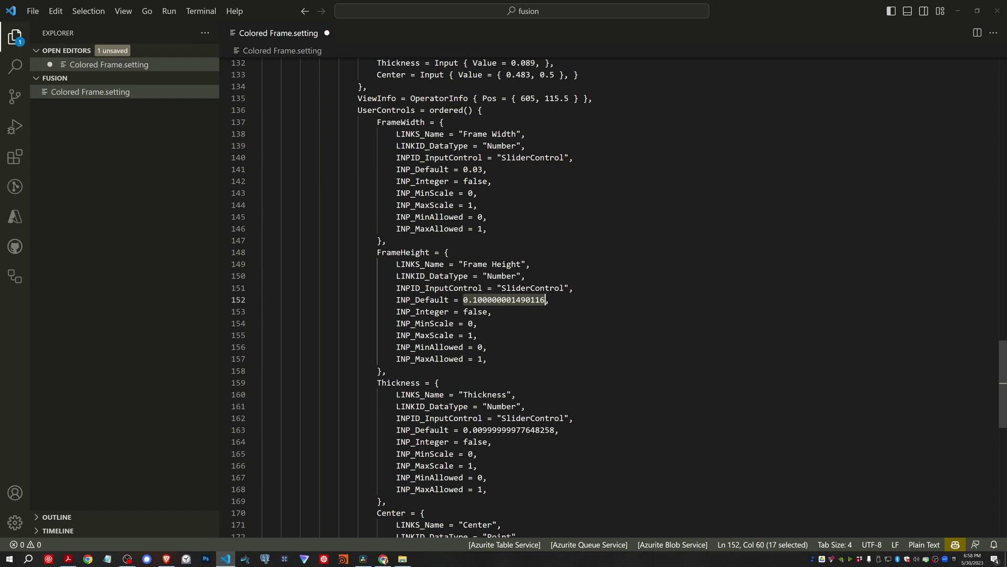
type("0.5")
scroll(630, 299, "down", 4)
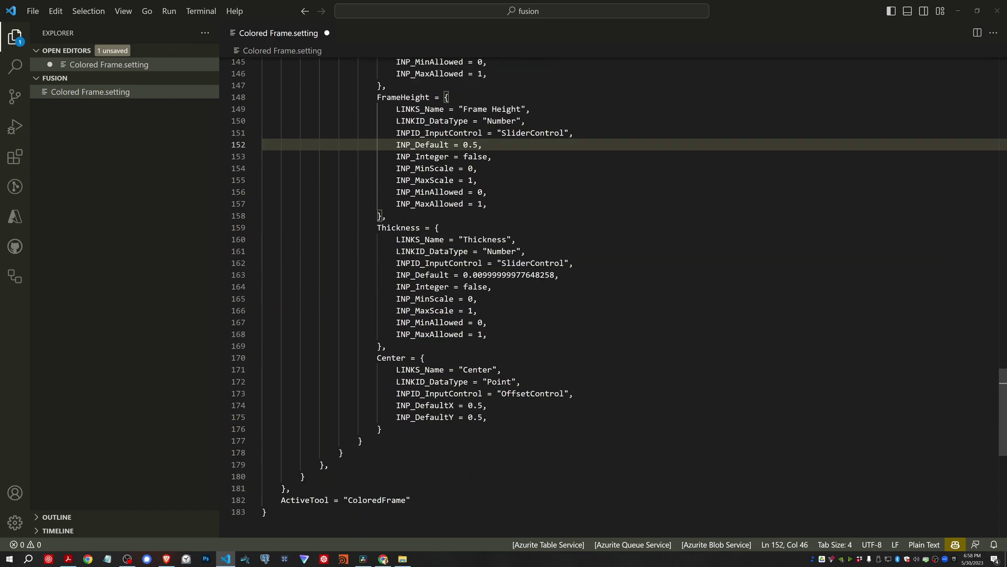
scroll(630, 299, "up", 4)
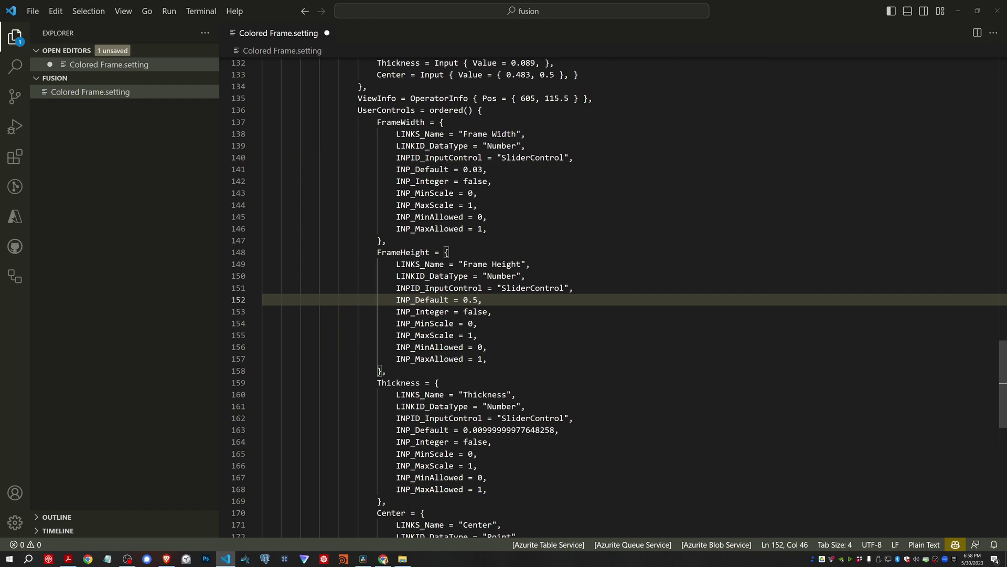
double_click(477, 169)
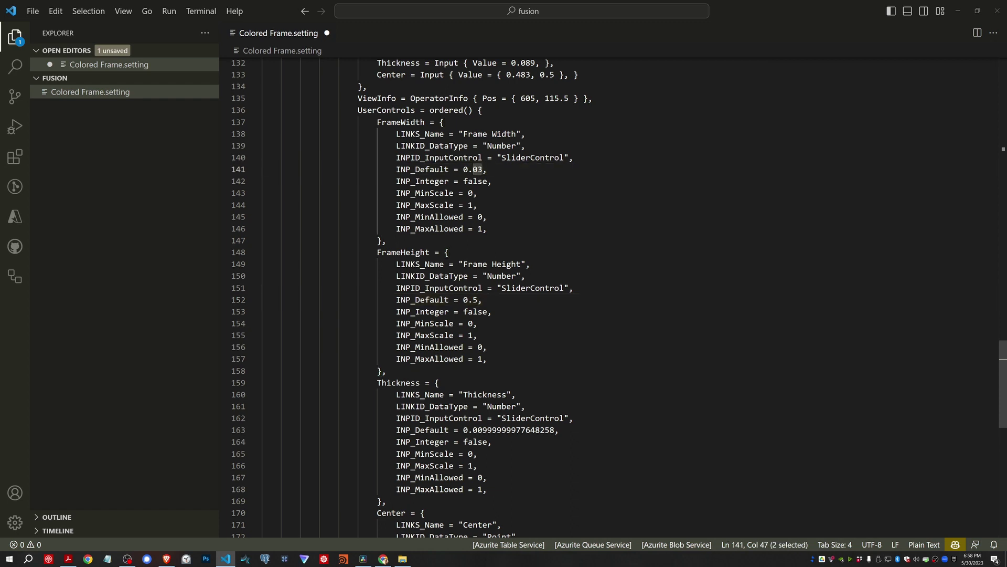
type("55")
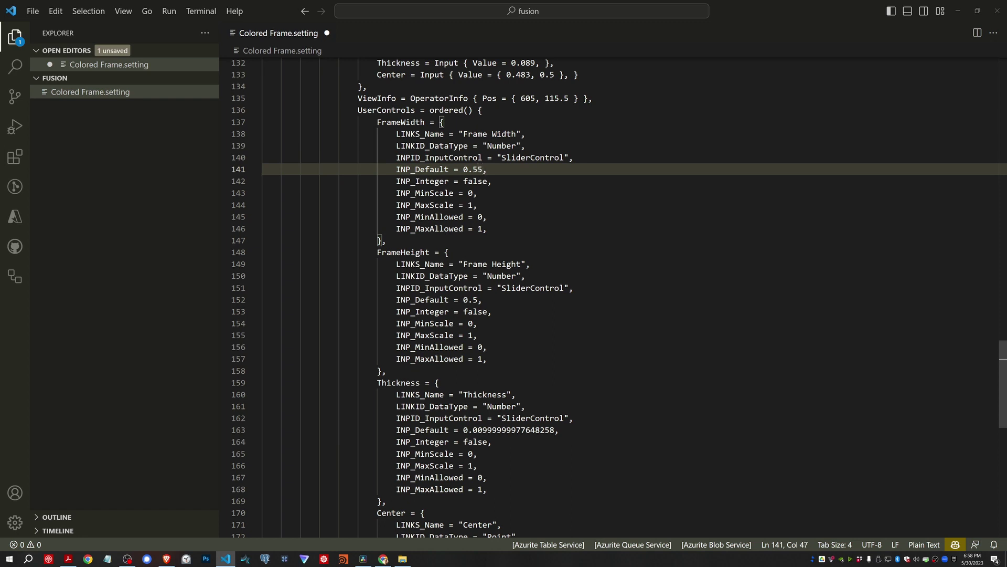
Set INP_Default of the Thickness user control to 0.03 and save the file
scroll(367, 288, "down", 3)
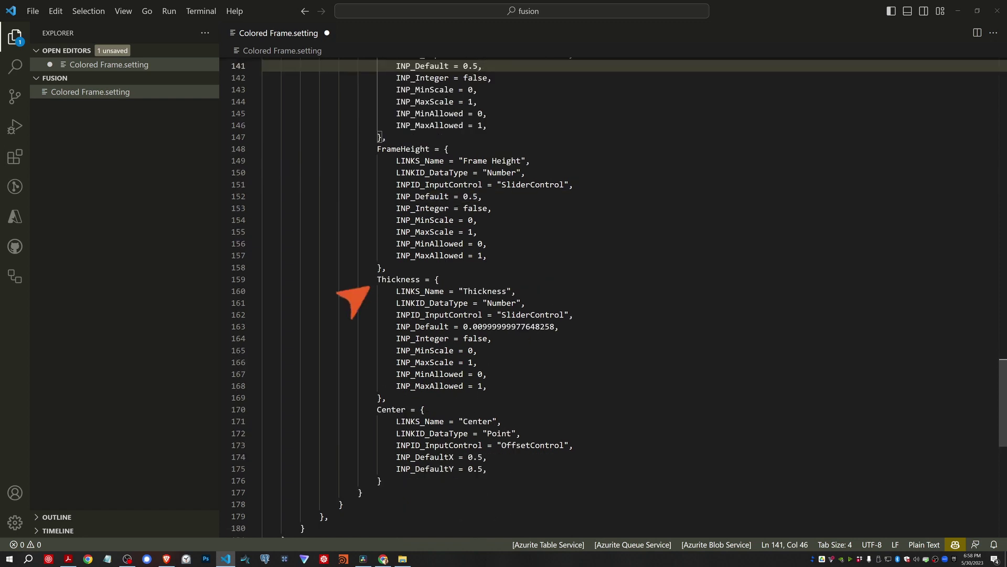
left_click_drag(477, 326, 555, 326)
type("3")
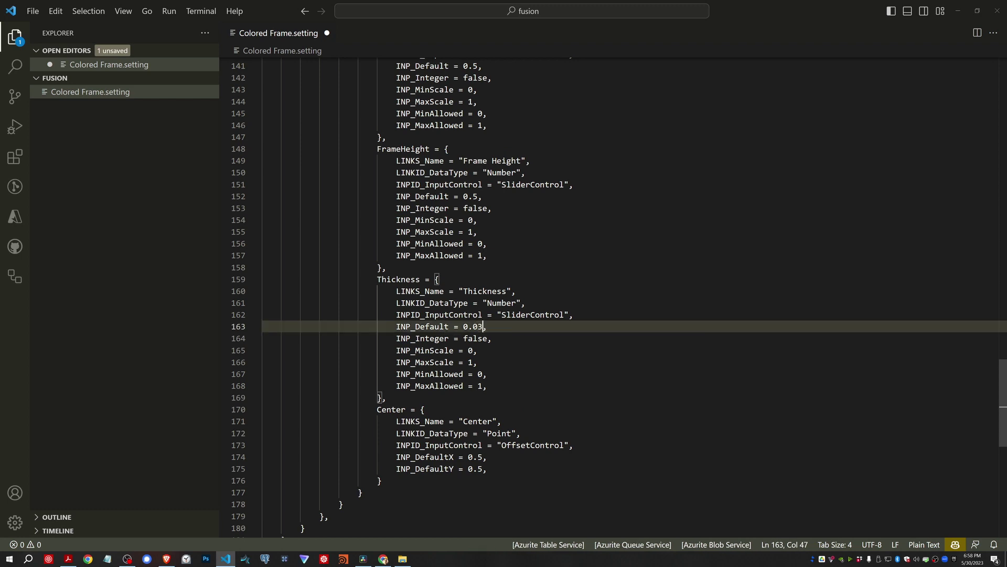
scroll(525, 294, "down", 2)
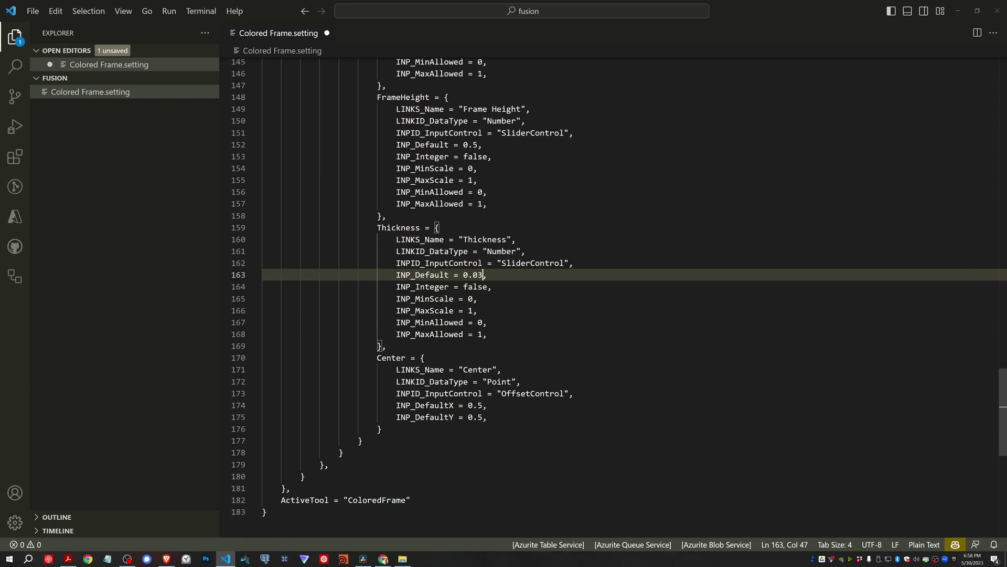
key("ctrl+s")
Switch to DaVinci Resolve, add Colored Frame.setting from the fusion folder to the node graph and show the ColoredFrame node in the first viewer
key("alt+Tab")
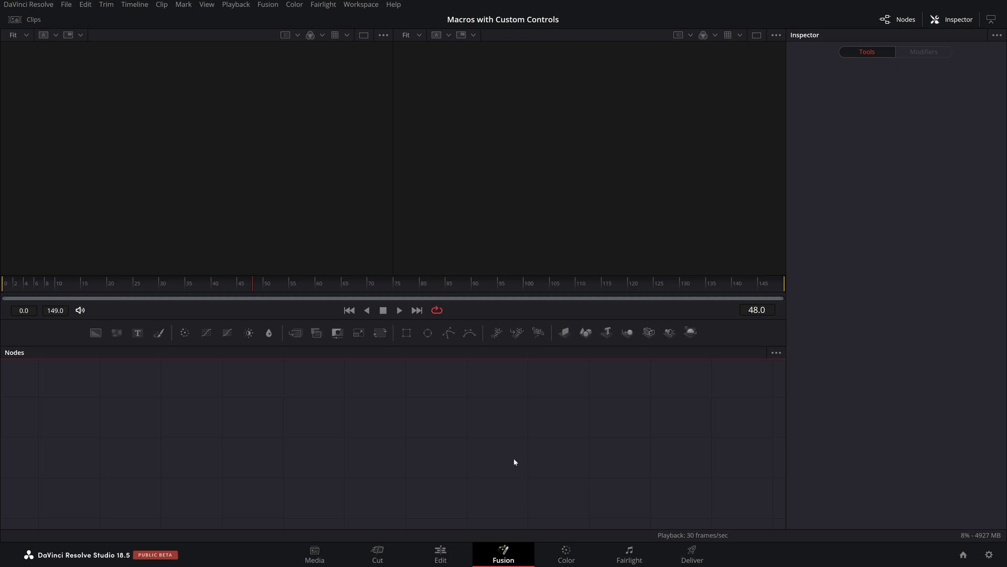
key("alt+Tab")
left_click_drag(428, 233, 372, 439)
left_click(715, 127)
key("1")
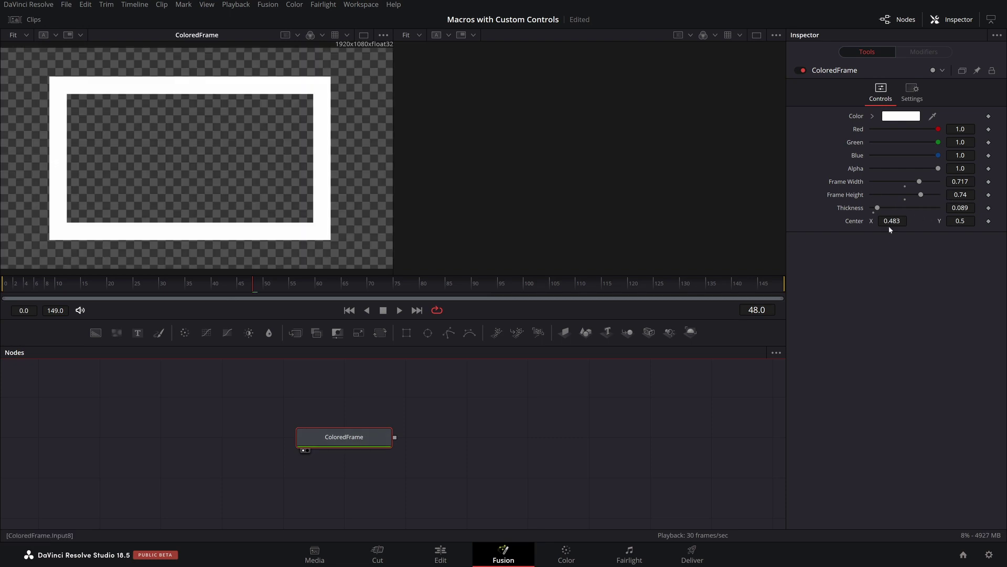
Reset the ColoredFrame's Thickness and Center to their defaults and delete the node
double_click(850, 208)
double_click(860, 223)
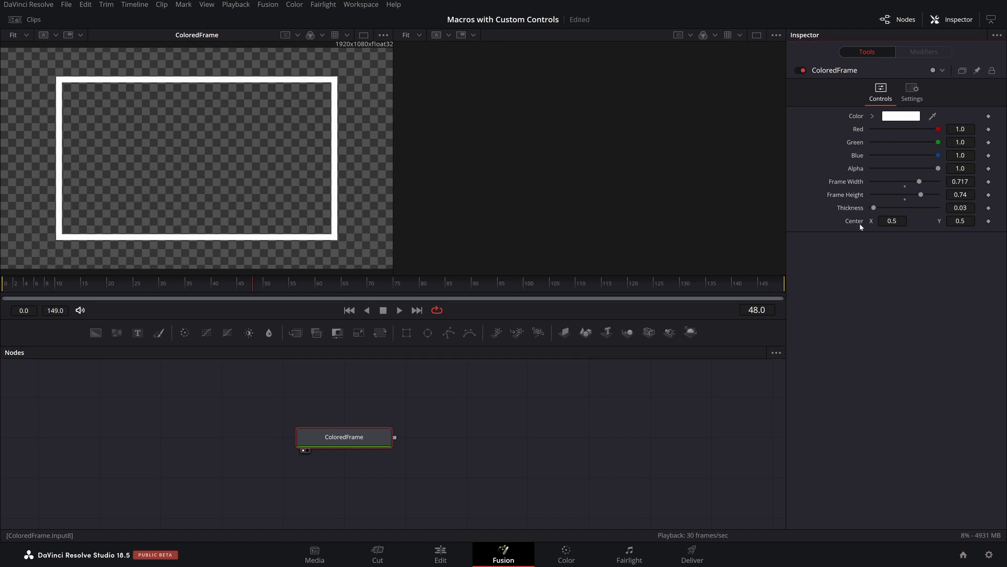
left_click(441, 475)
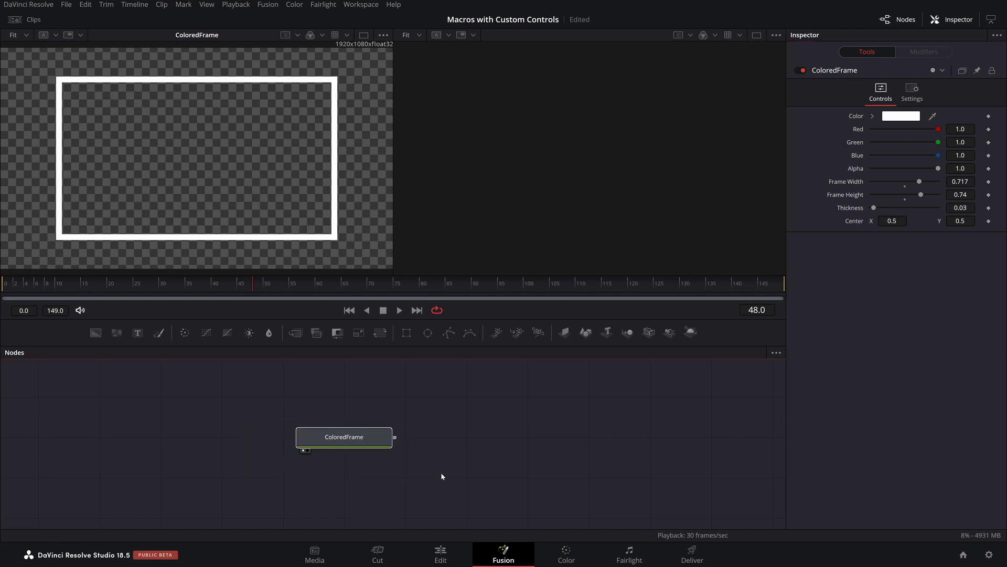
key("Delete")
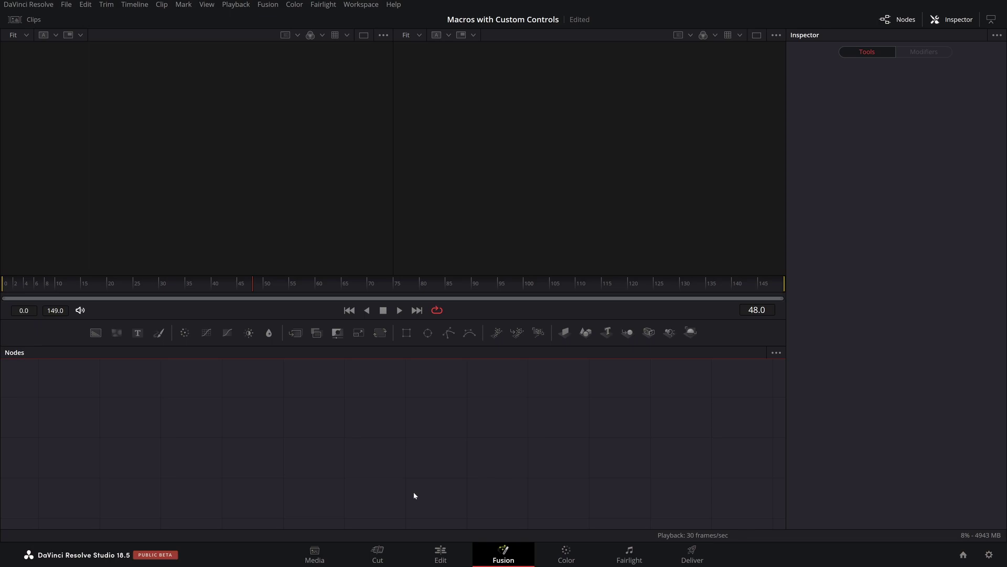
Switch to Visual Studio Code and review the macro input defaults and the OuterRectangle values in Colored Frame.setting
key("alt+Tab")
scroll(1004, 413, "up", 1)
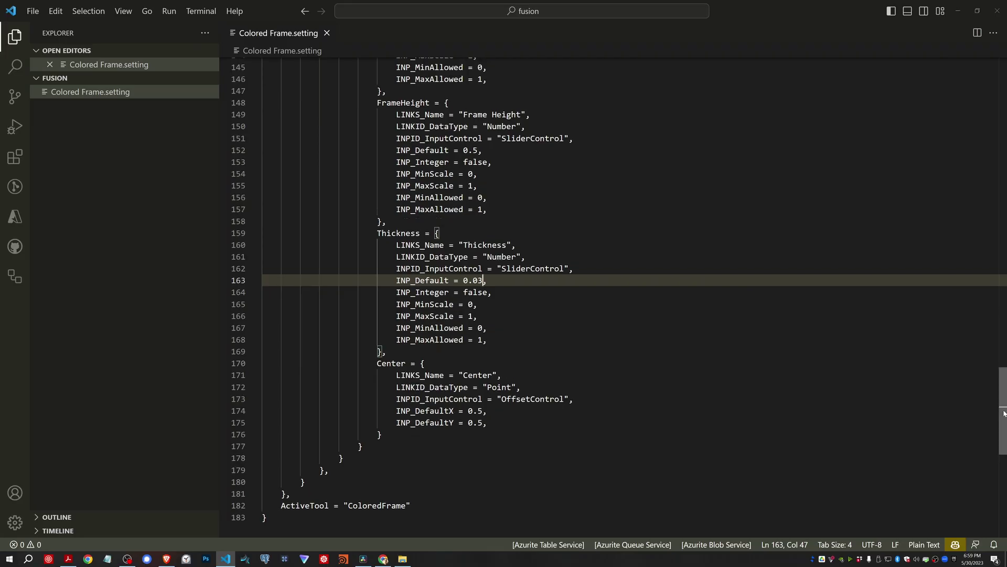
scroll(1004, 413, "up", 20)
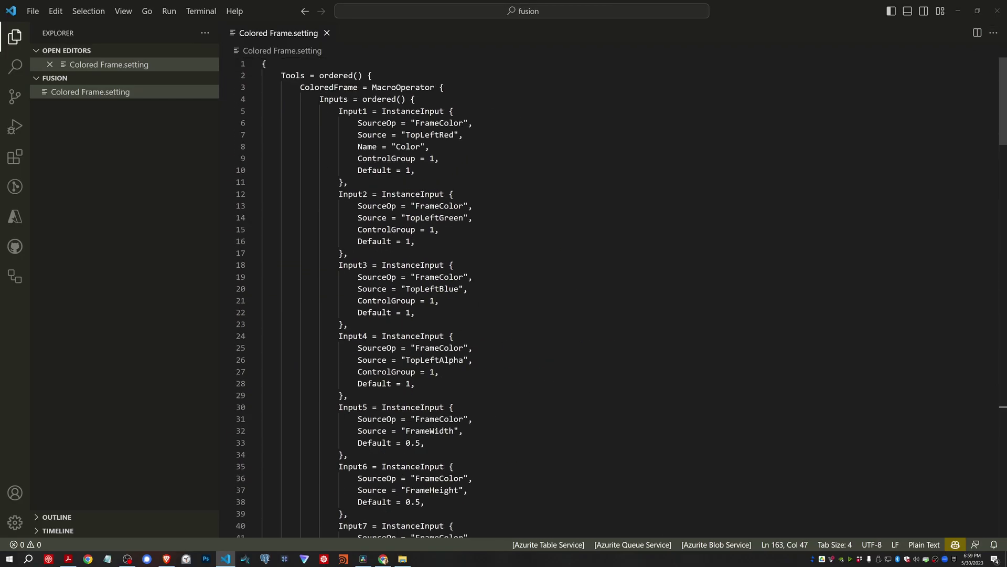
scroll(614, 297, "down", 2)
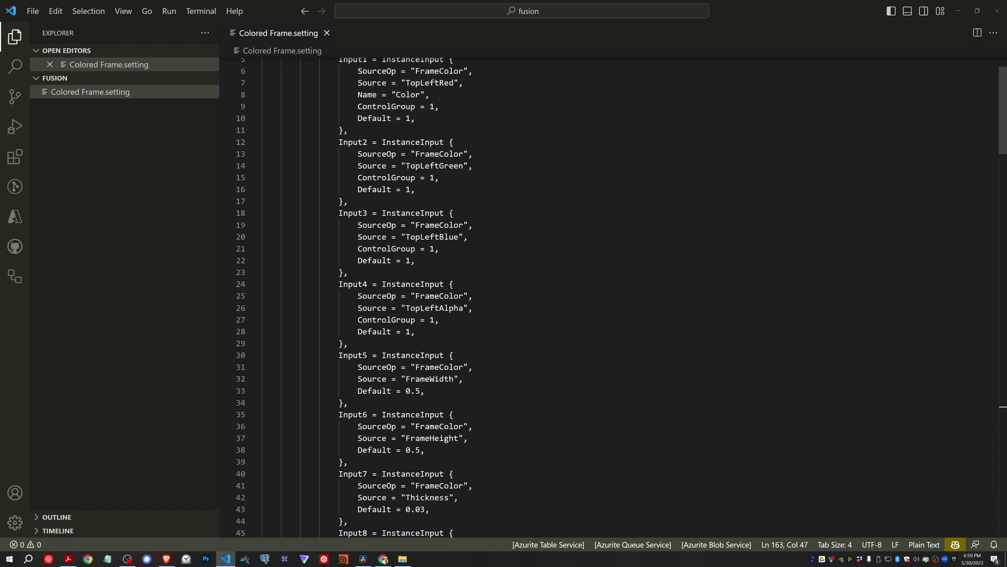
scroll(614, 297, "down", 3)
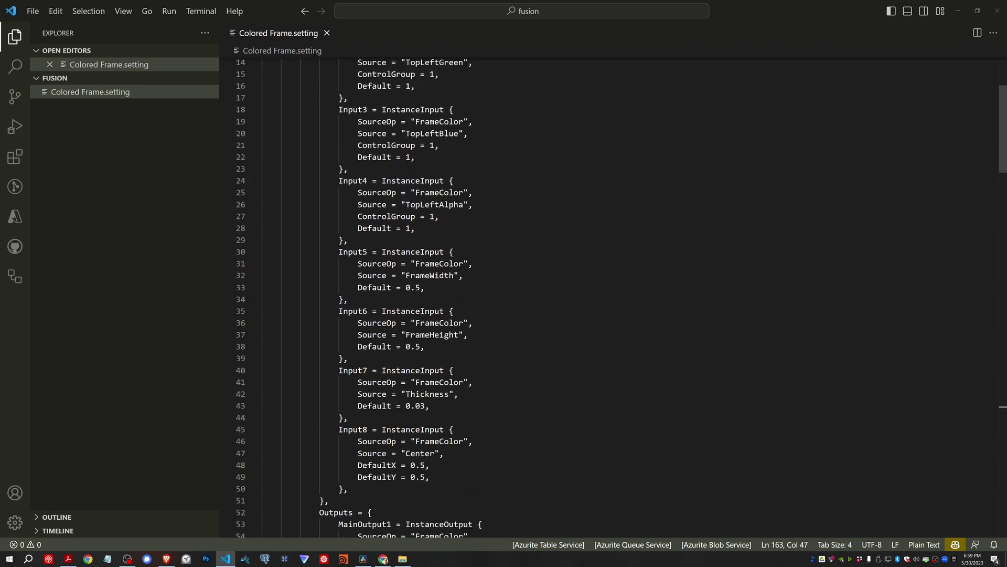
scroll(613, 297, "down", 6)
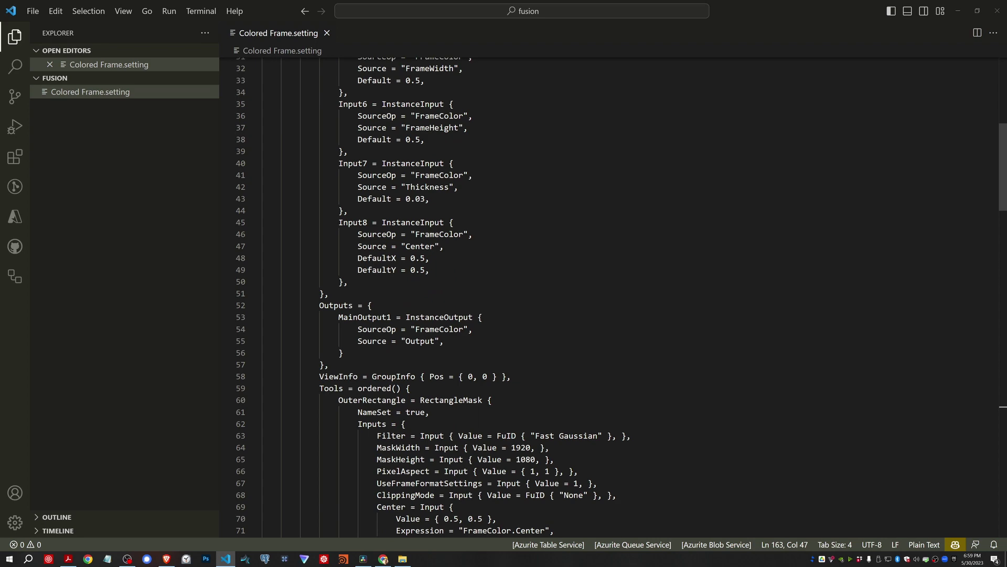
scroll(614, 296, "down", 2)
scroll(614, 296, "down", 3)
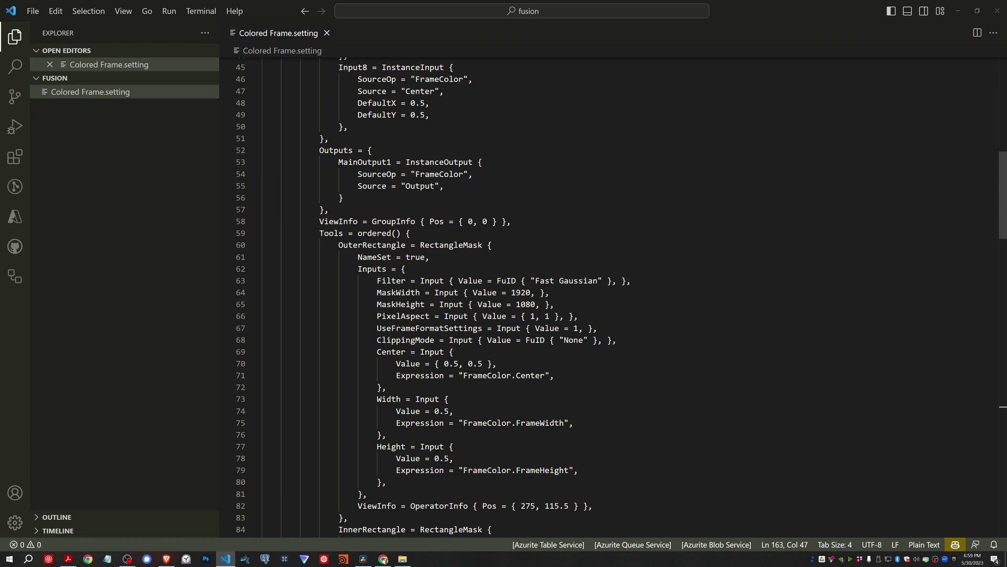
scroll(613, 296, "down", 2)
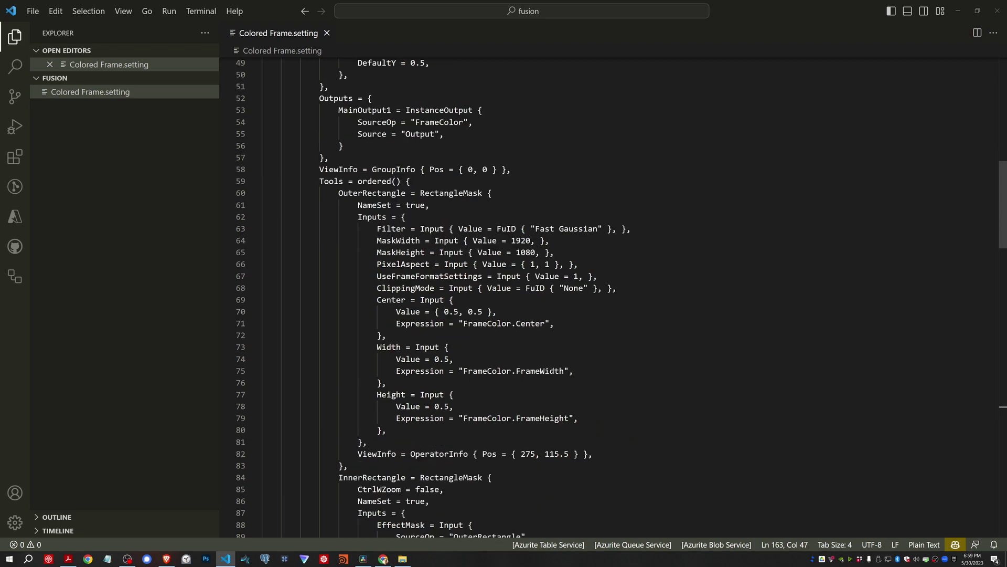
Examine the stored Center and Width values of InnerRectangle and the expressions that drive them
scroll(614, 296, "down", 10)
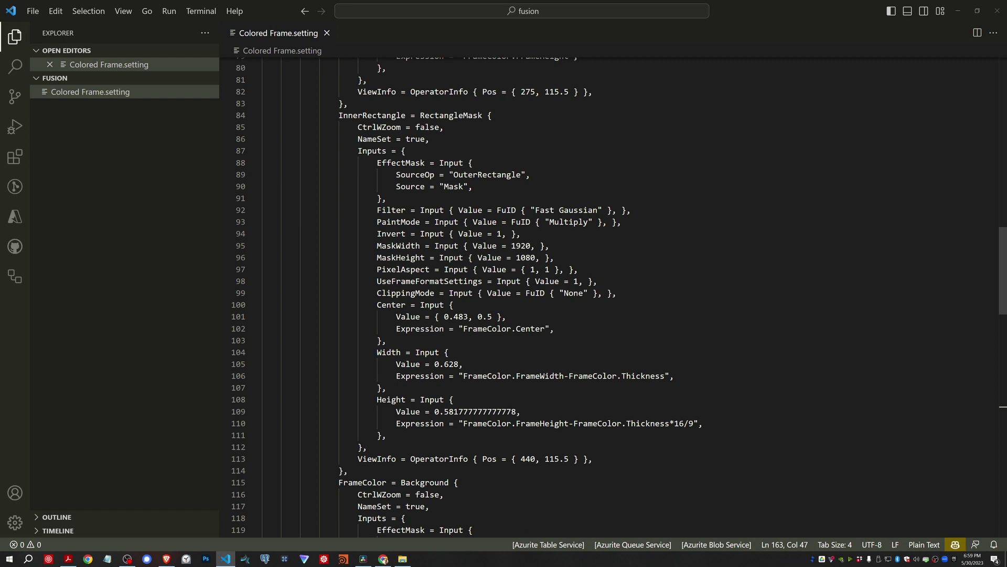
left_click_drag(430, 317, 545, 328)
scroll(614, 296, "down", 3)
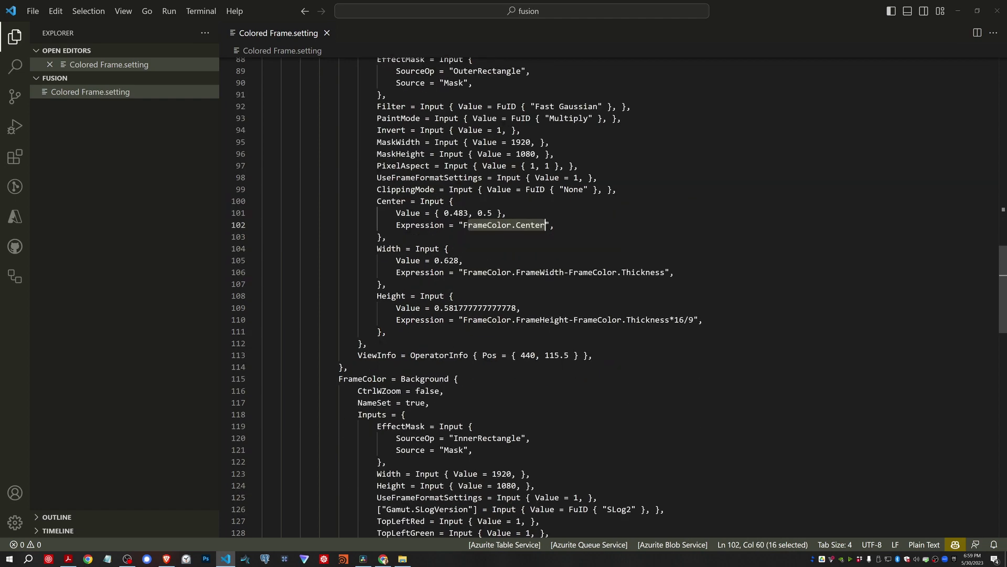
left_click(450, 260)
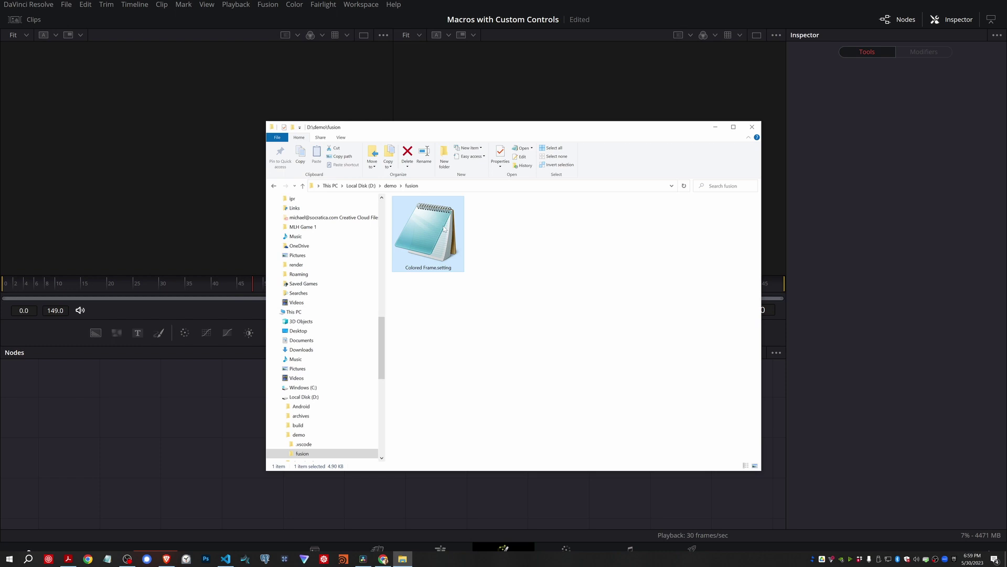
Add Colored Frame.setting from the fusion folder to the node graph, show it in the first viewer and delete the node
left_click_drag(423, 232, 147, 442)
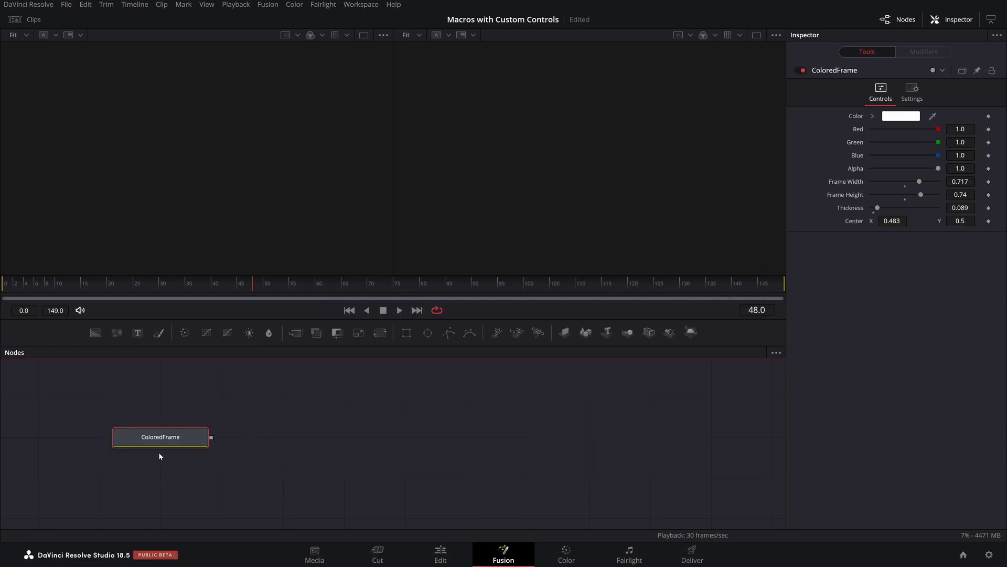
key("1")
left_click_drag(69, 404, 273, 502)
key("Delete")
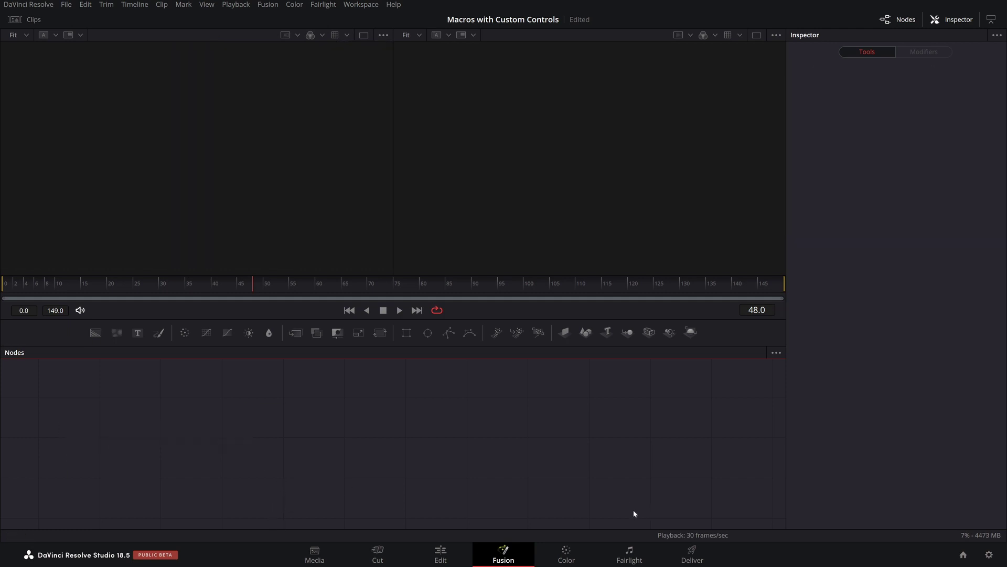
Switch to Visual Studio Code and set FrameColor's FrameWidth and FrameHeight input values to 0.5
key("alt+Tab")
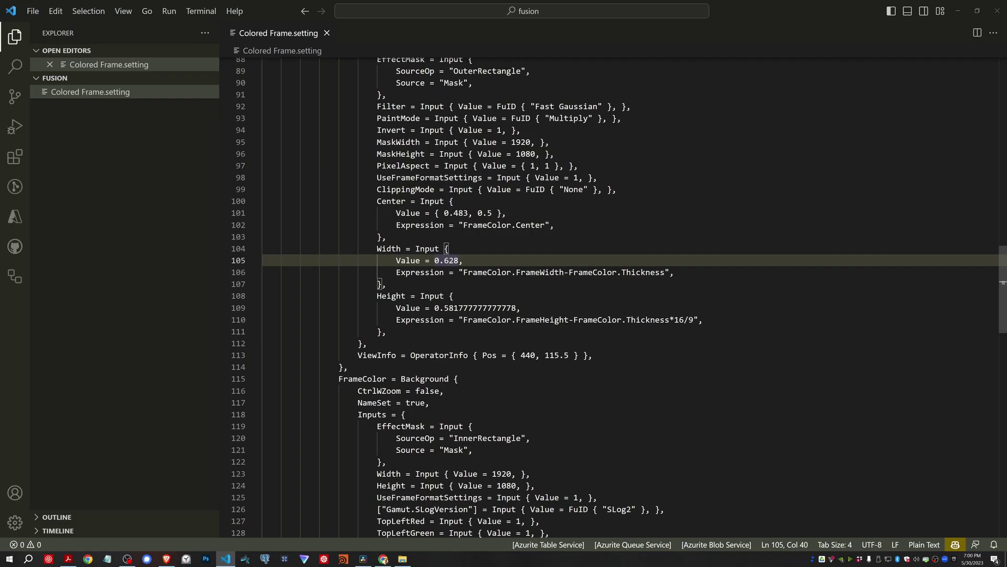
scroll(525, 294, "down", 9)
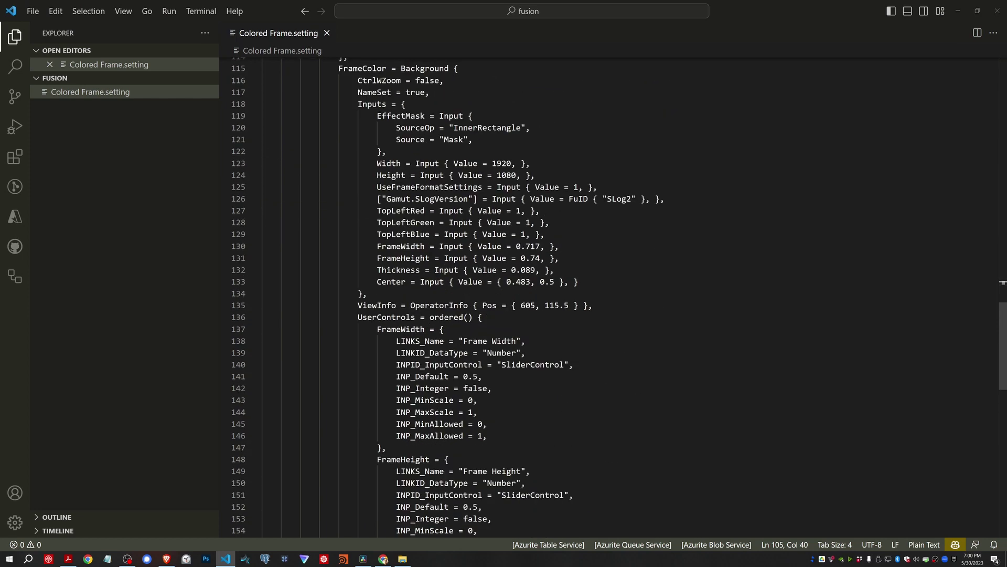
scroll(525, 294, "up", 1)
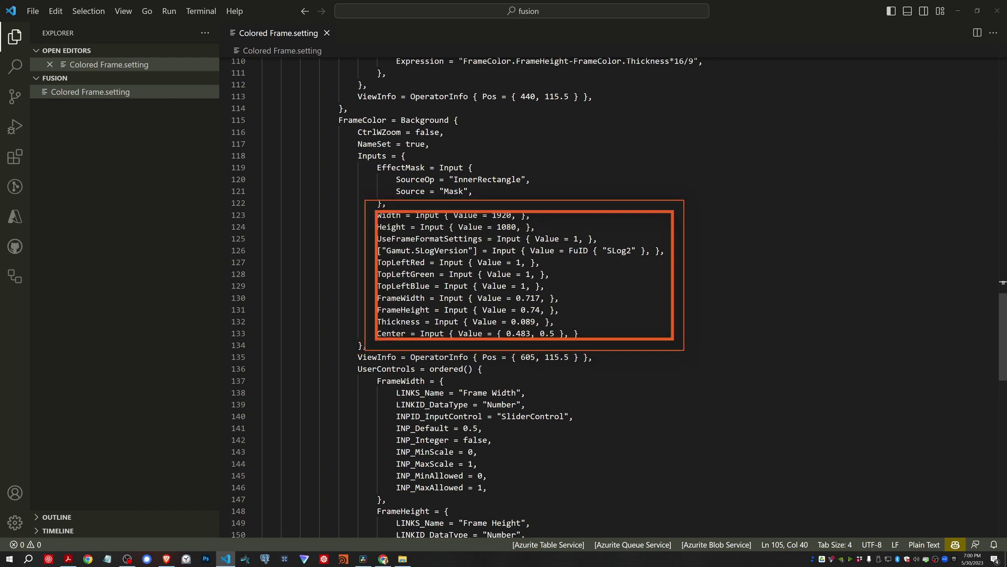
double_click(532, 297)
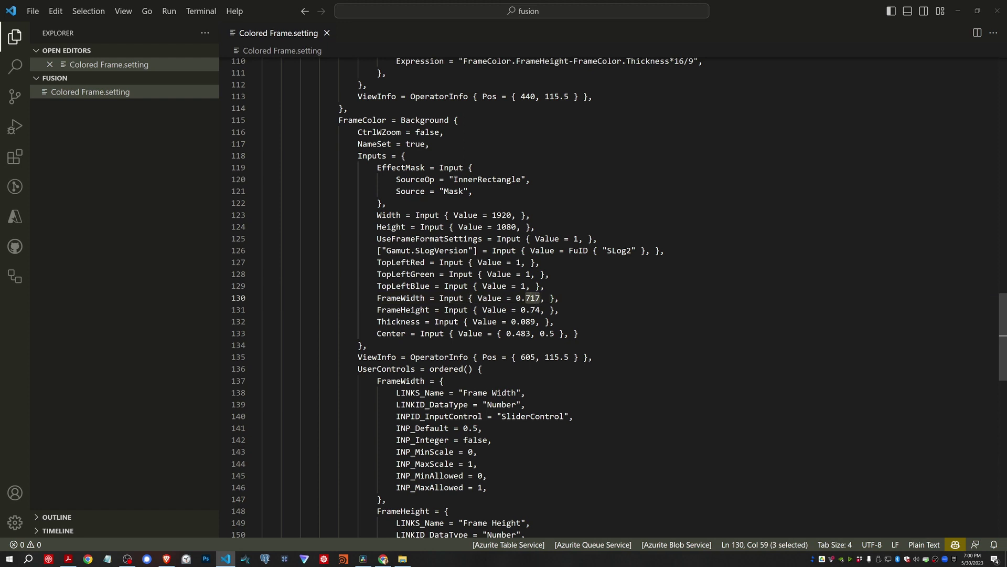
type("5")
double_click(536, 309)
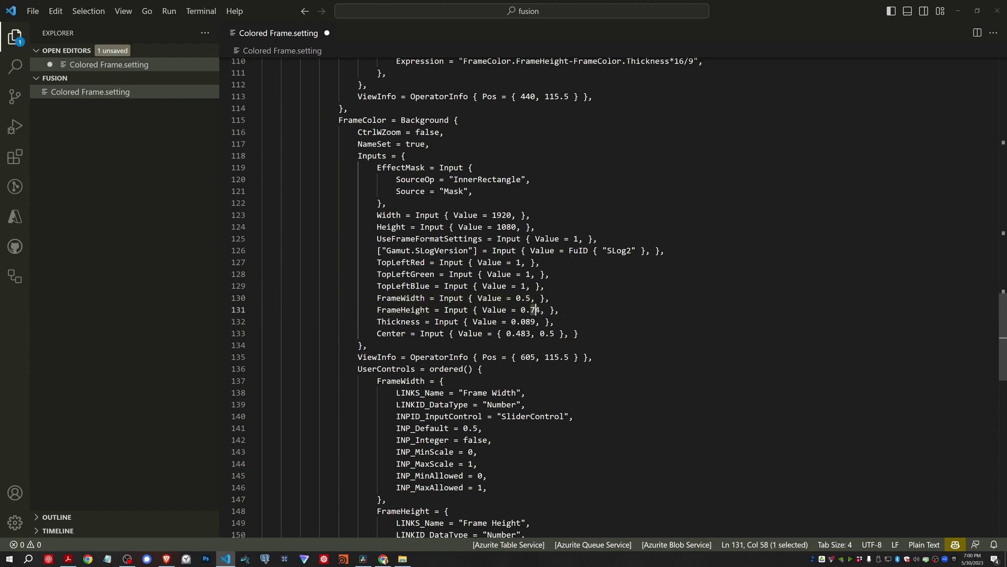
type("5")
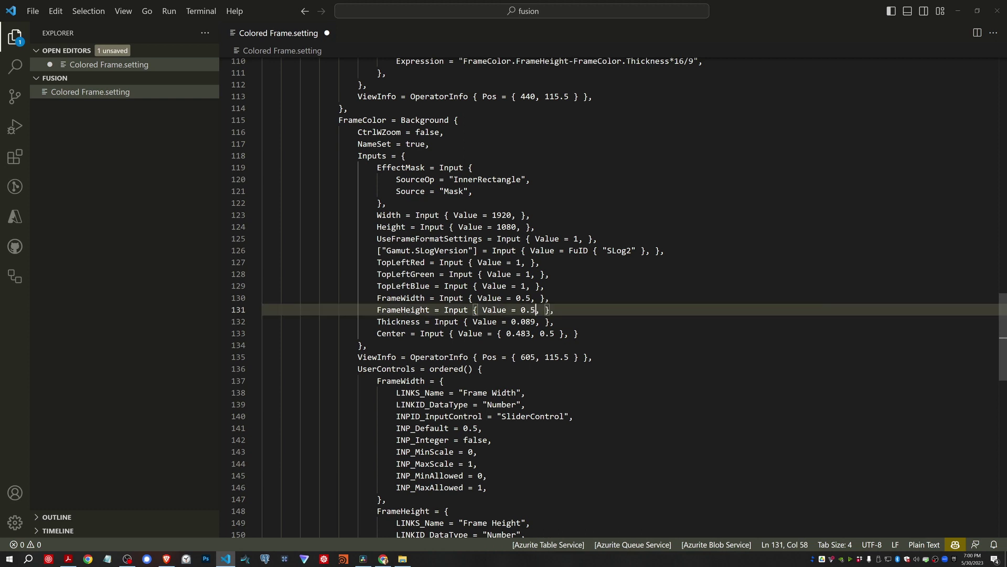
Set FrameColor's Thickness input value to 0.03 and its Center to { 0.5, 0.5 }, and save Colored Frame.setting
left_click_drag(526, 322, 536, 322)
type("3")
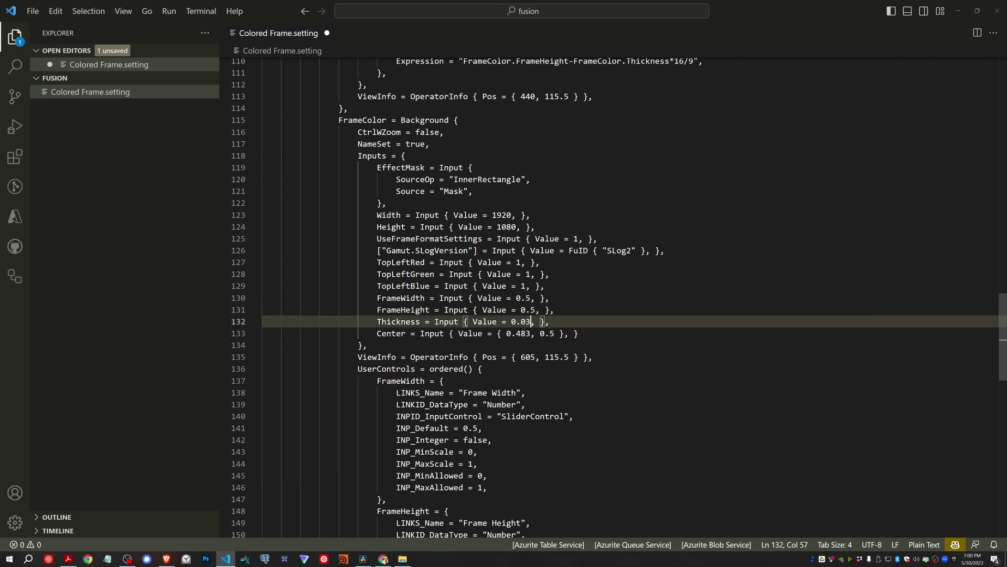
left_click(528, 333)
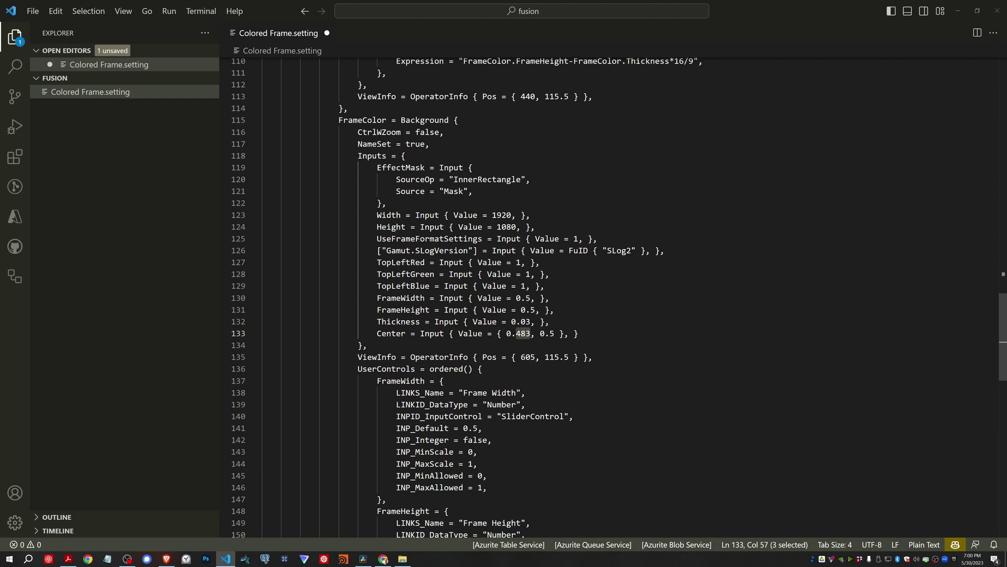
double_click(520, 334)
type("5")
left_click(569, 333)
key("ctrl+s")
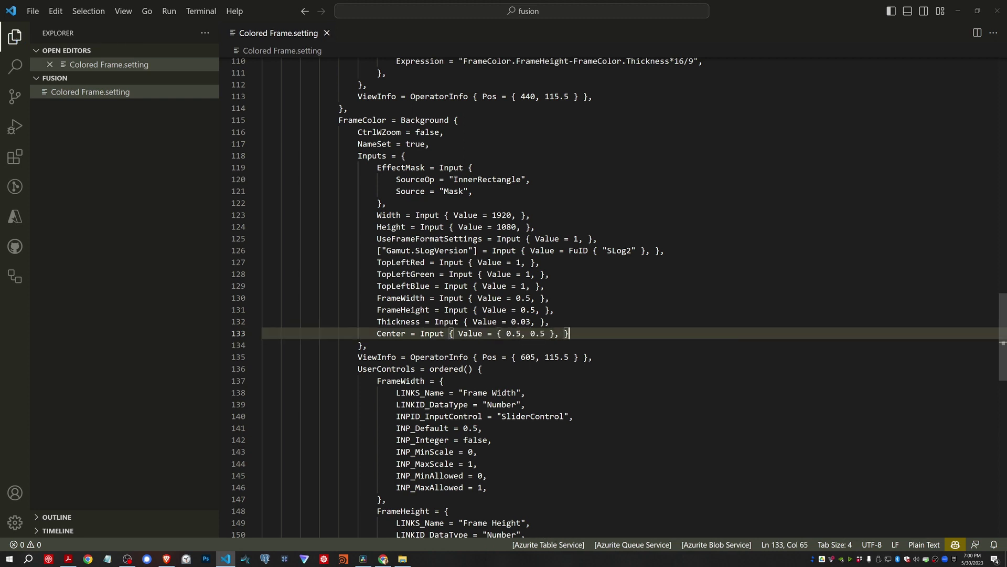
Review FrameColor's input values against the defaults declared in its UserControls for frame width, height, thickness and center
left_click_drag(376, 215, 367, 345)
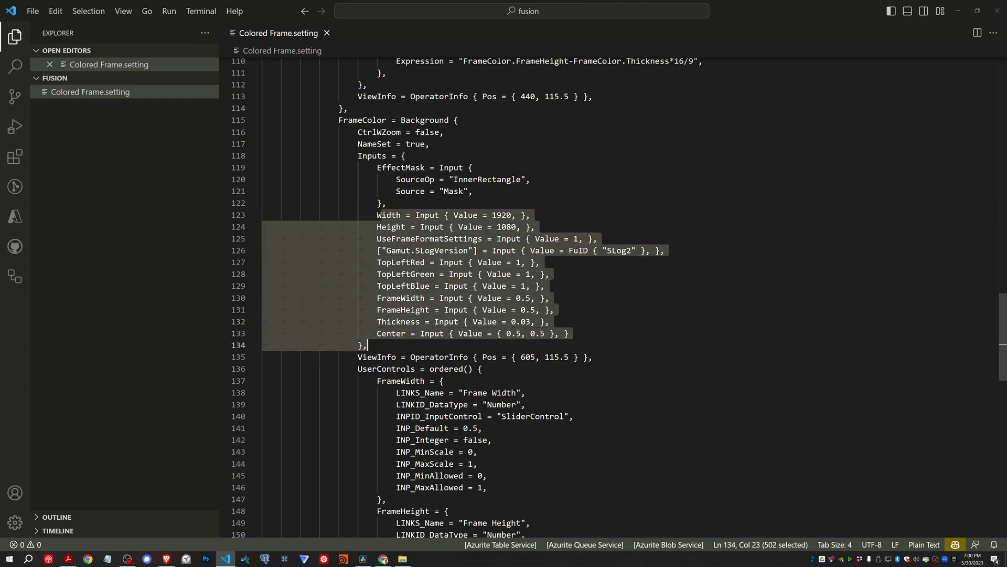
left_click(506, 334)
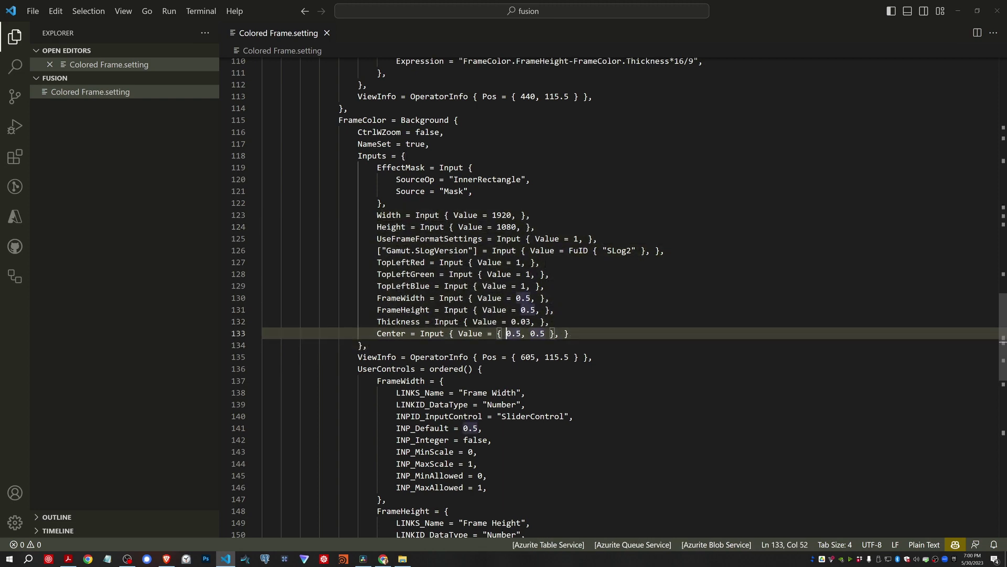
scroll(630, 294, "down", 3)
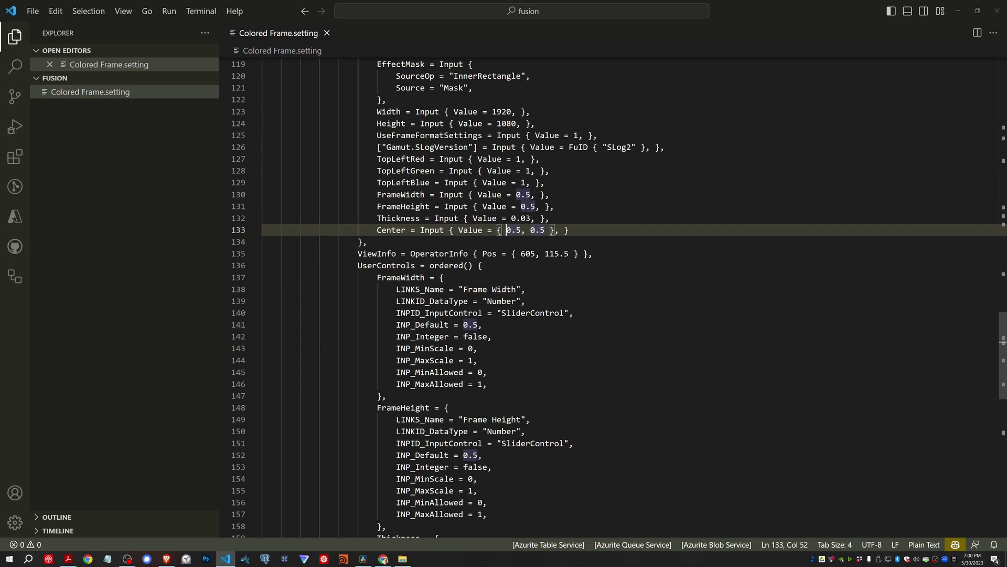
scroll(630, 294, "down", 3)
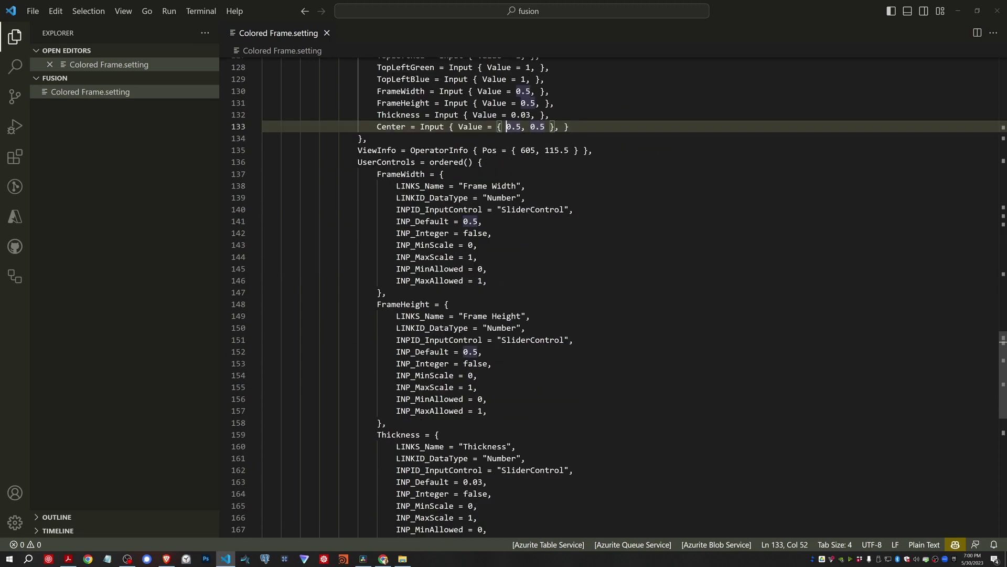
scroll(630, 294, "down", 3)
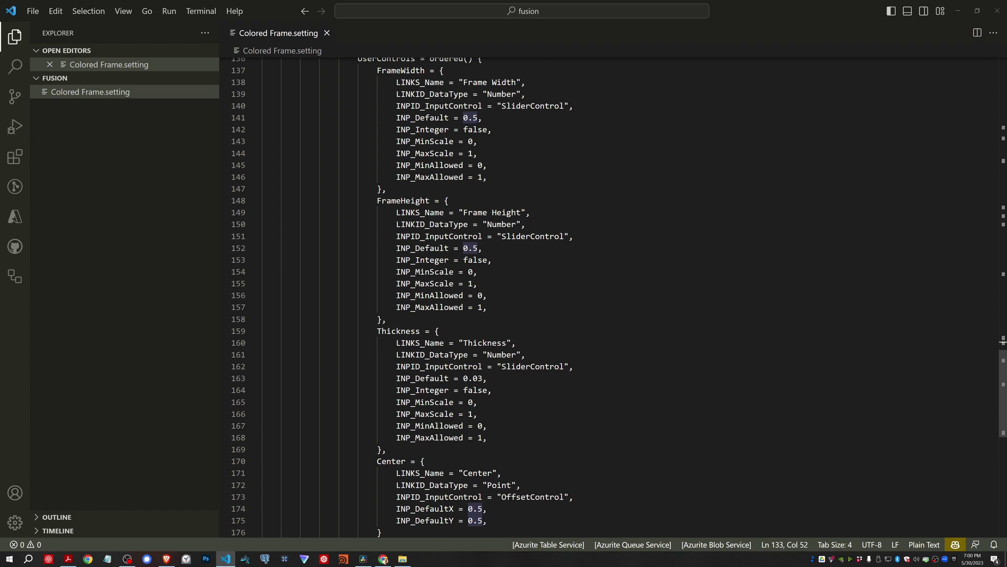
scroll(630, 294, "down", 4)
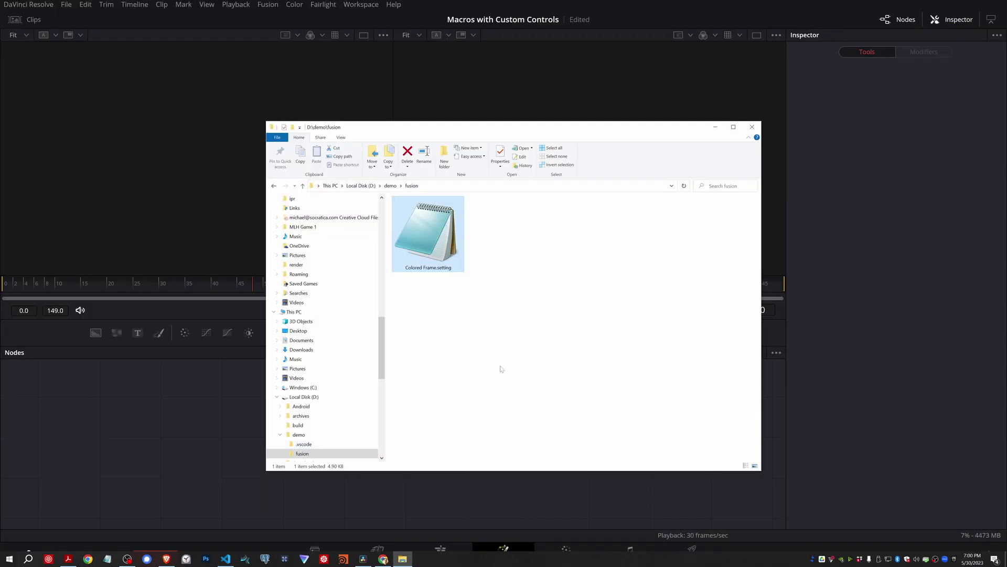
Switch to DaVinci Resolve, add Colored Frame.setting to the node graph and show the ColoredFrame node in the first viewer
left_click_drag(551, 138, 622, 86)
left_click_drag(530, 189, 258, 439)
left_click(272, 439)
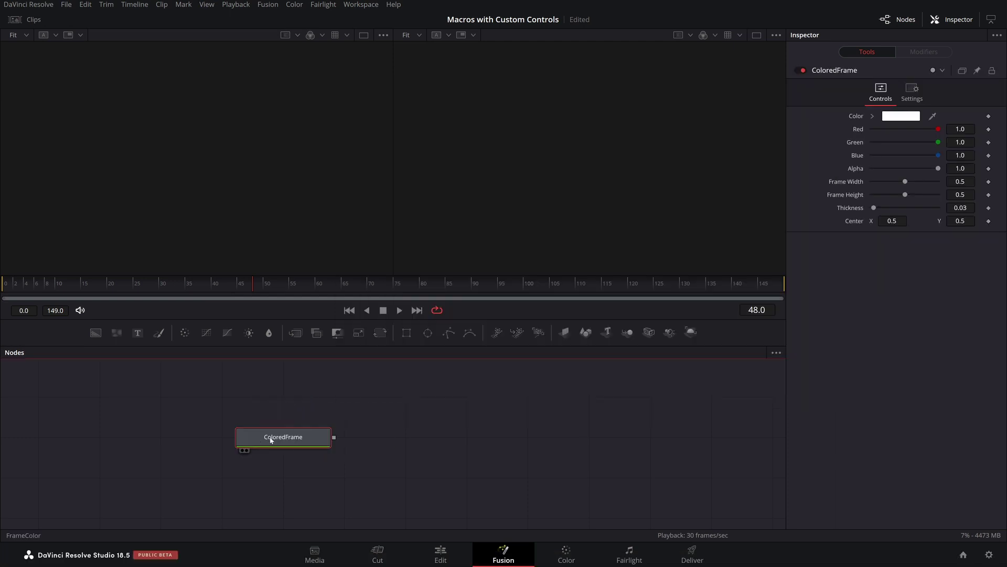
key("1")
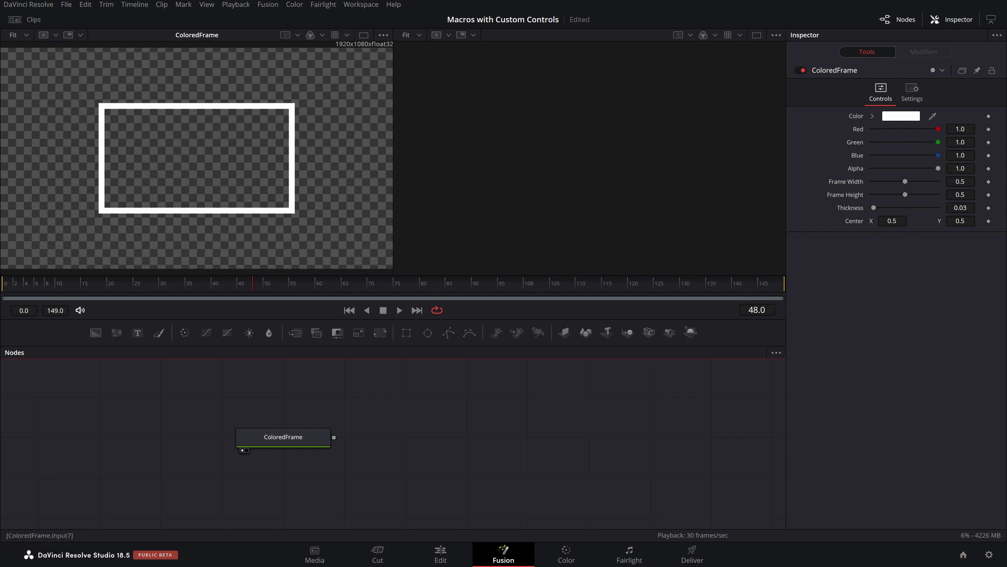
Test ColoredFrame with Red 0.708, Green 0.26, Blue 0.535, Alpha reset to 1.0, Frame Width 0.553, Frame Height 0.596, Thickness 0.059 and a shifted Center
left_click_drag(938, 129, 880, 168)
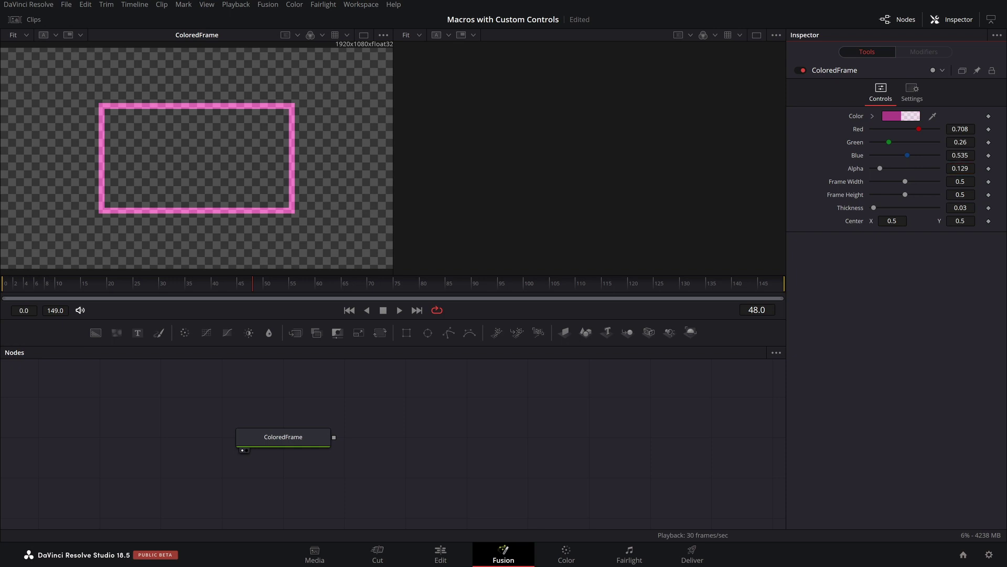
double_click(855, 169)
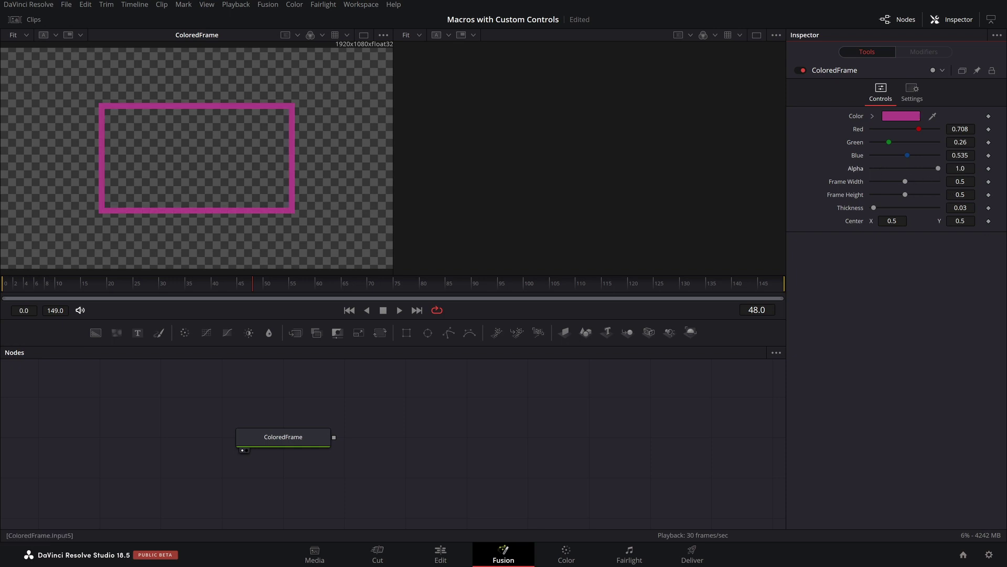
left_click_drag(905, 181, 913, 221)
Reset the ColoredFrame's Center, Thickness, Frame Height, Frame Width, Blue, Green and Red to their defaults and reposition the node in the graph
double_click(854, 222)
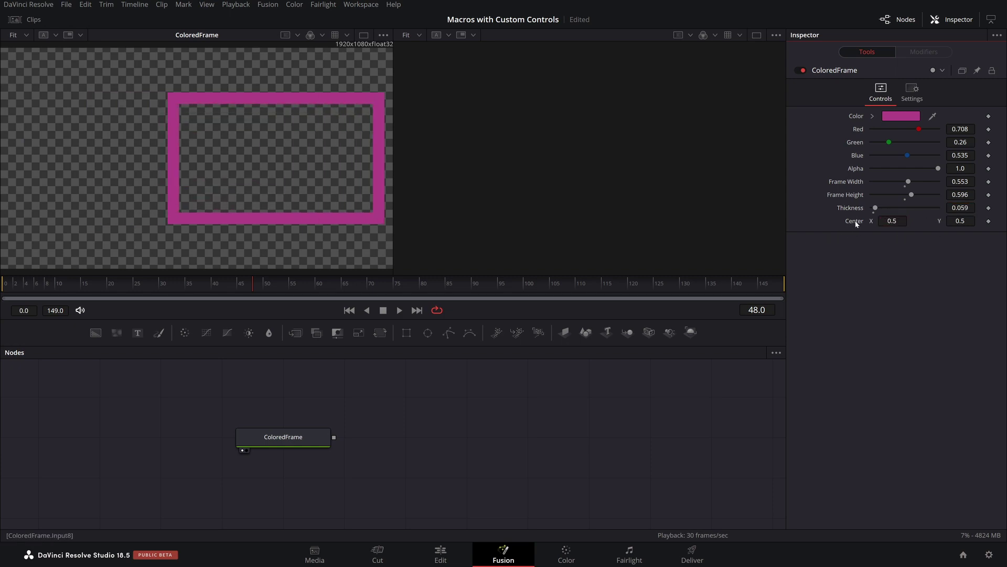
double_click(850, 208)
double_click(845, 195)
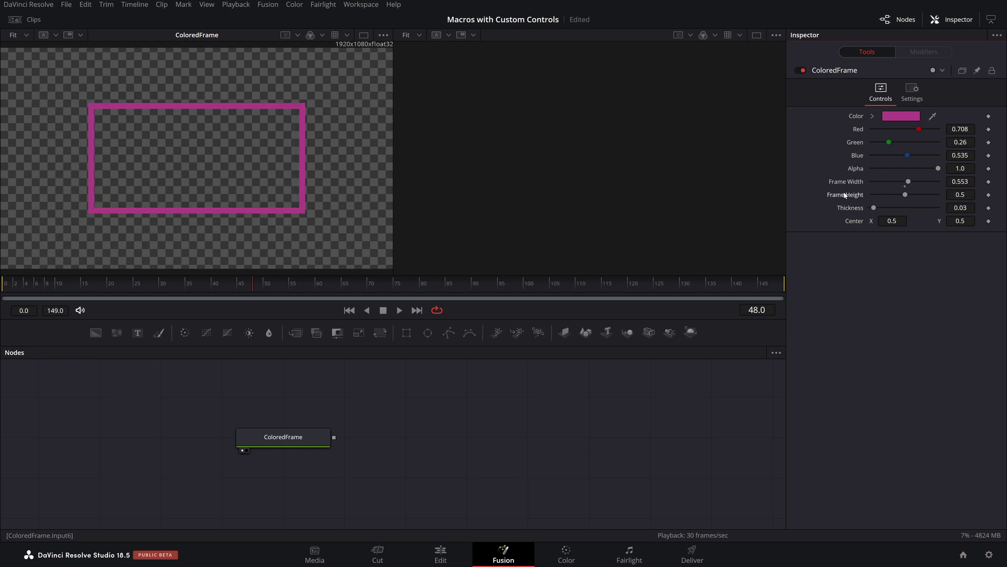
double_click(842, 183)
double_click(857, 155)
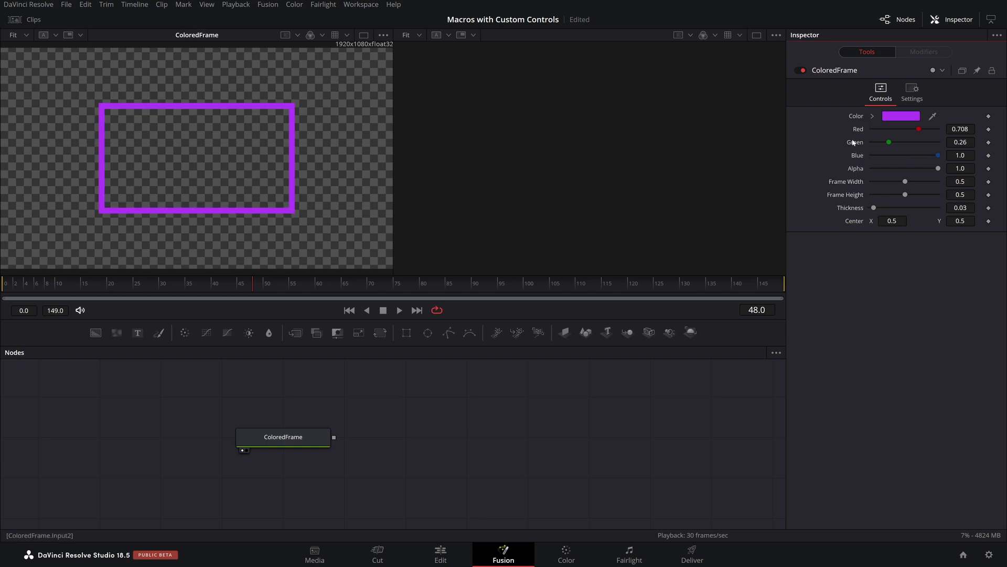
double_click(855, 142)
double_click(862, 132)
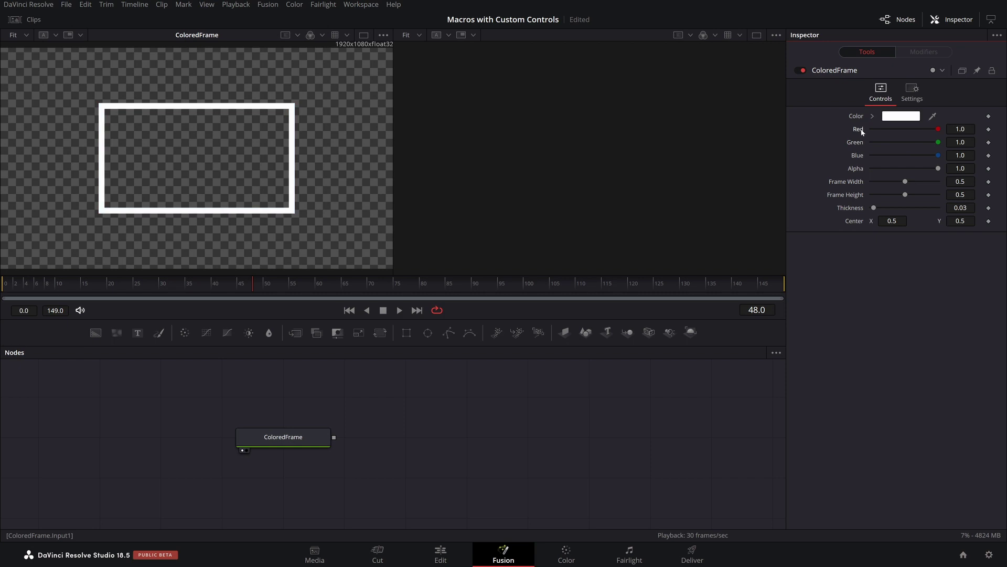
left_click_drag(267, 436, 389, 436)
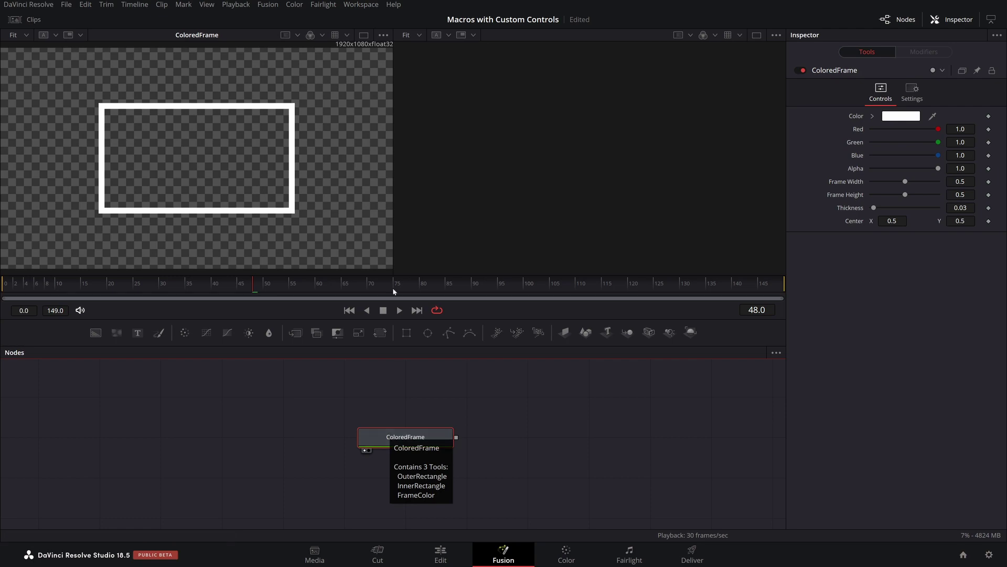
Open Resolve's developer documentation folder and open README.txt from its Fusion Templates folder
left_click(393, 5)
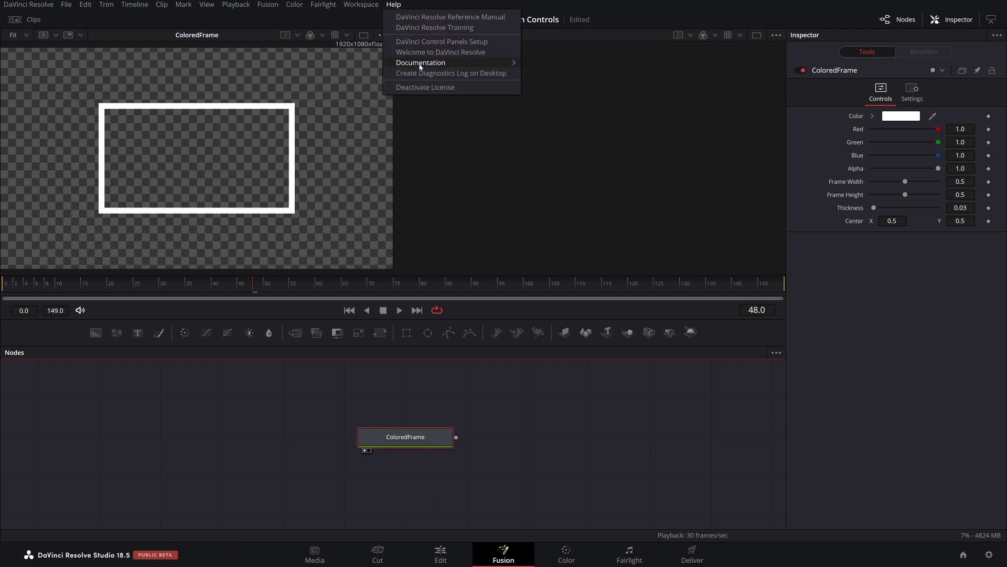
mouse_move(472, 62)
left_click(540, 61)
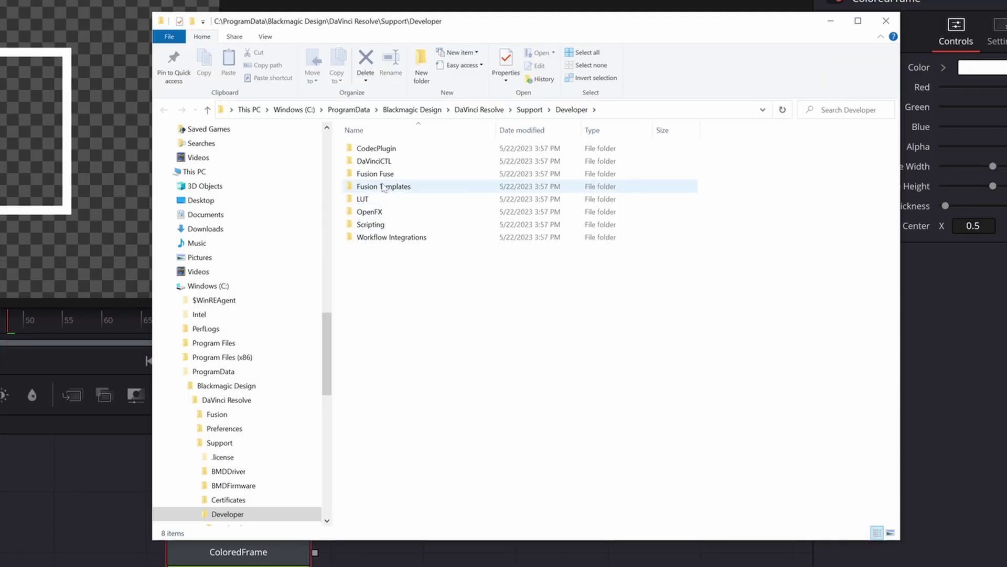
double_click(382, 187)
left_click(372, 176)
double_click(372, 175)
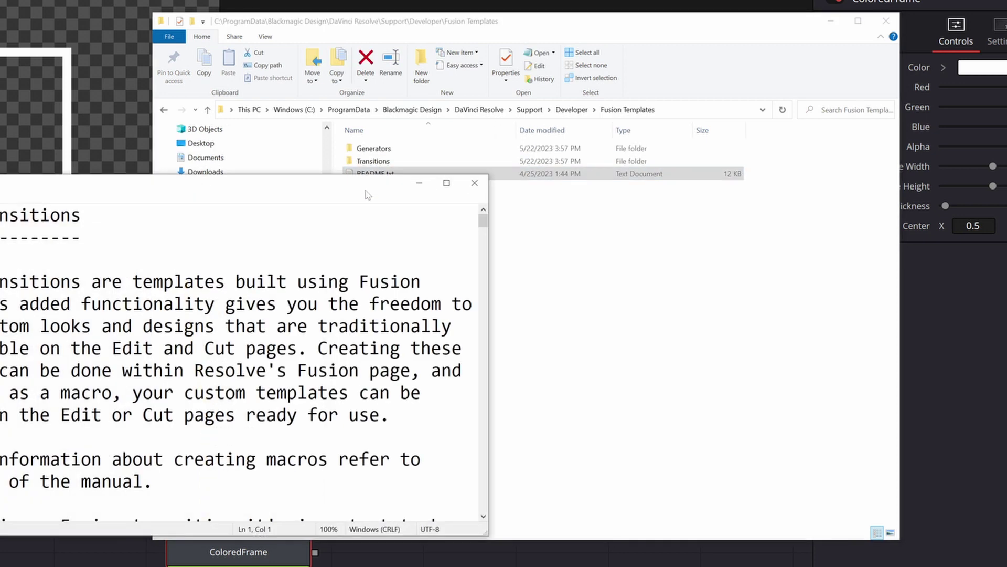
Maximize the README and find the Template Paths section describing where Fusion templates are stored
left_click(447, 183)
scroll(504, 283, "down", 10)
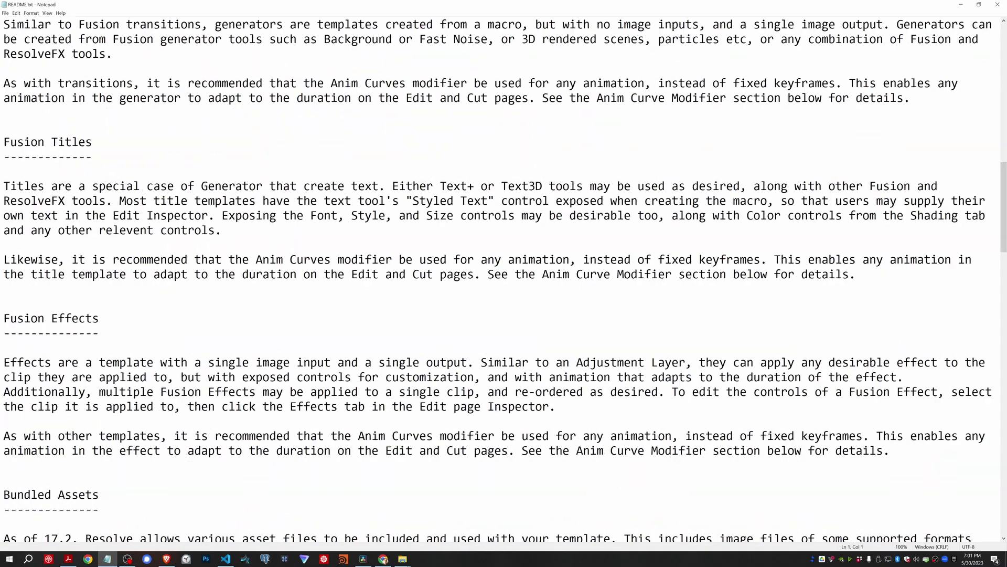
scroll(504, 284, "down", 20)
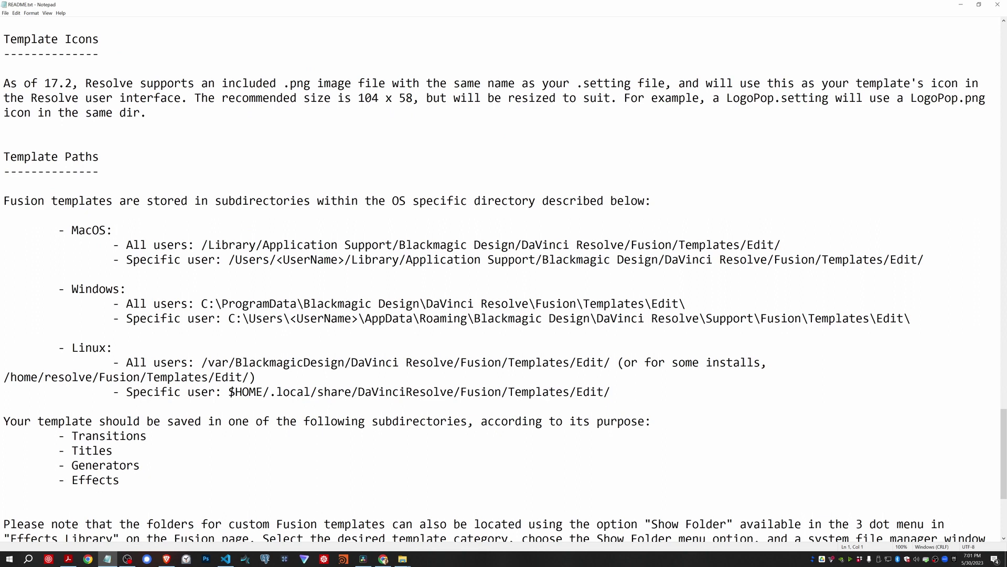
left_click_drag(4, 156, 99, 156)
left_click_drag(4, 156, 99, 156)
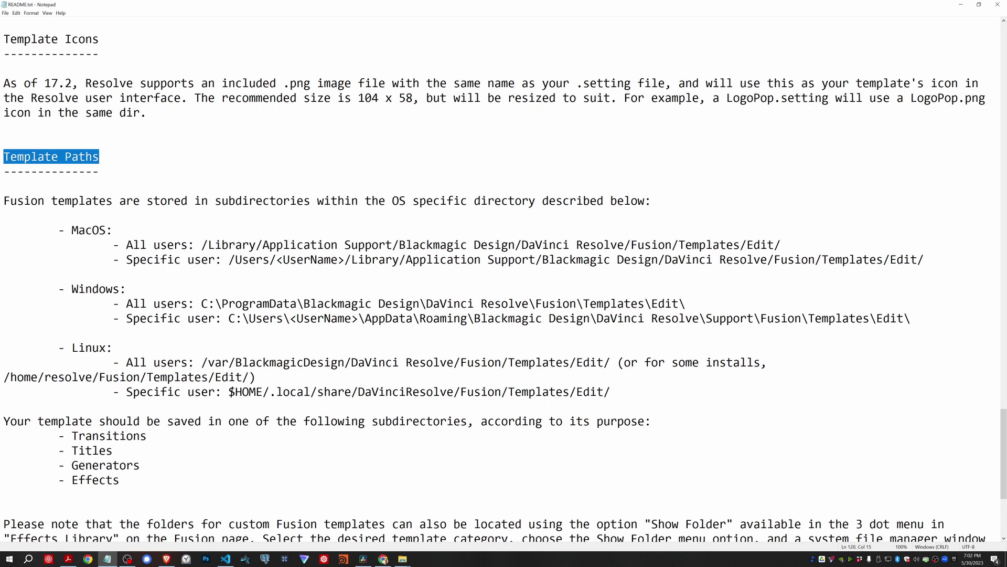
Copy the Windows specific-user template path from the README and open that Templates\Edit folder in File Explorer, replacing <UserName> with the account's user name
left_click_drag(229, 318, 912, 318)
key("ctrl+c")
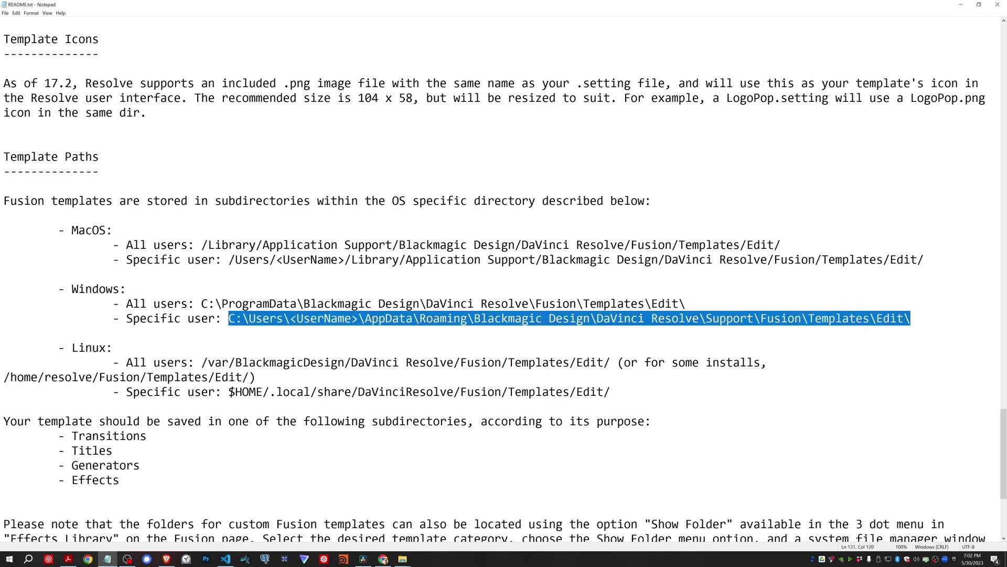
left_click(547, 133)
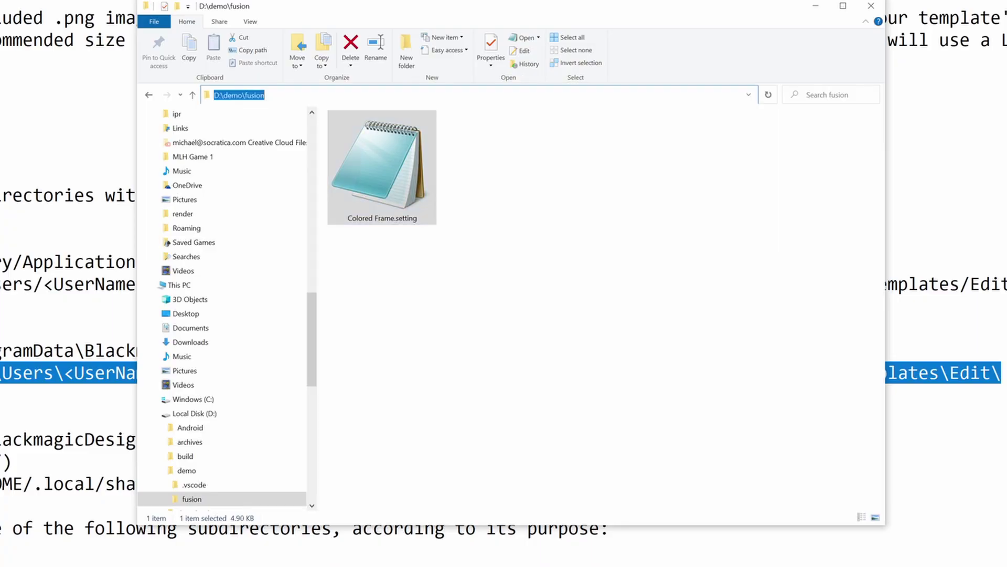
key("ctrl+v")
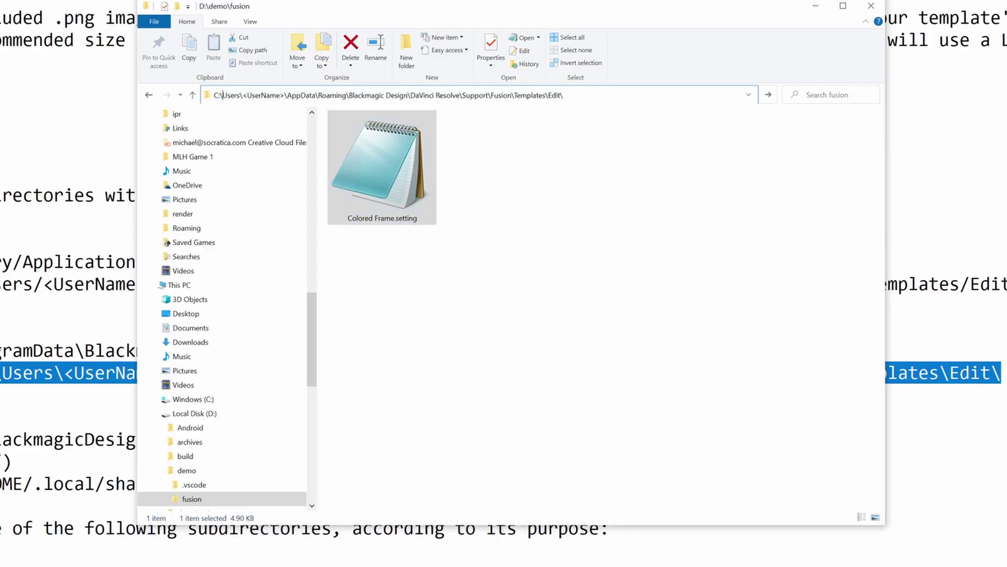
left_click_drag(242, 95, 285, 95)
type("Socratica")
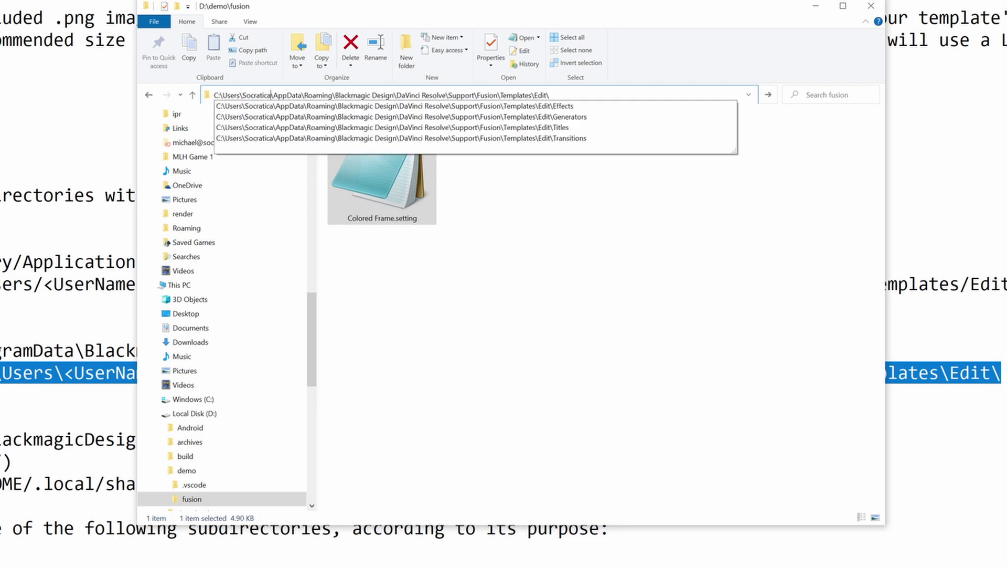
key("Return")
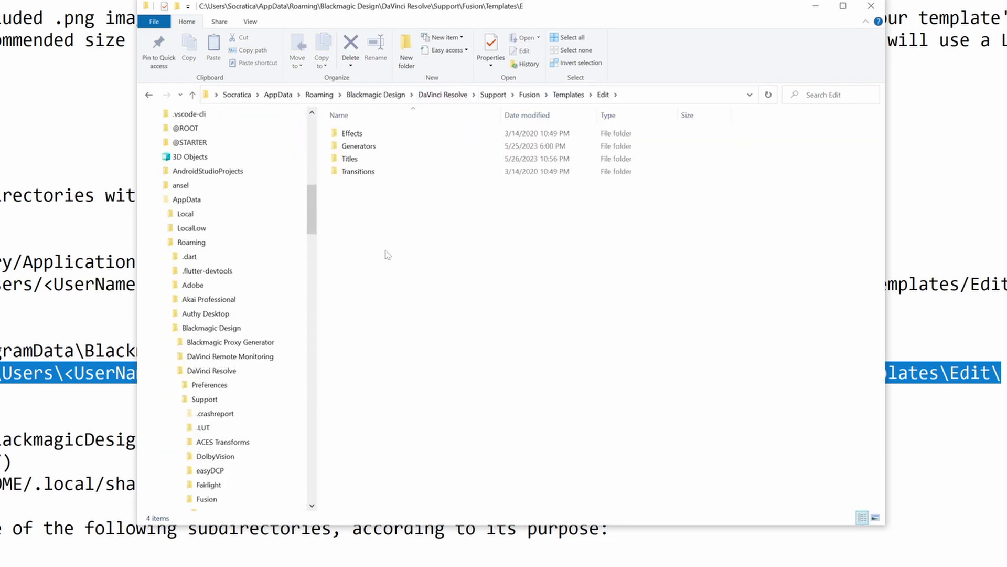
In the Titles folder, delete the old Colored Frame.setting and replace it with the copy from D:\demo\fusion
double_click(351, 160)
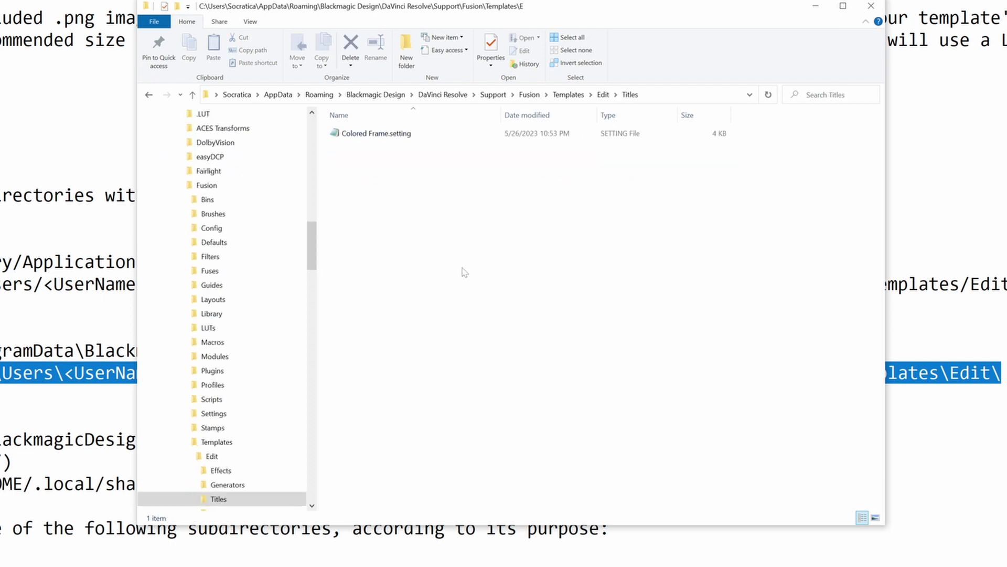
left_click(376, 139)
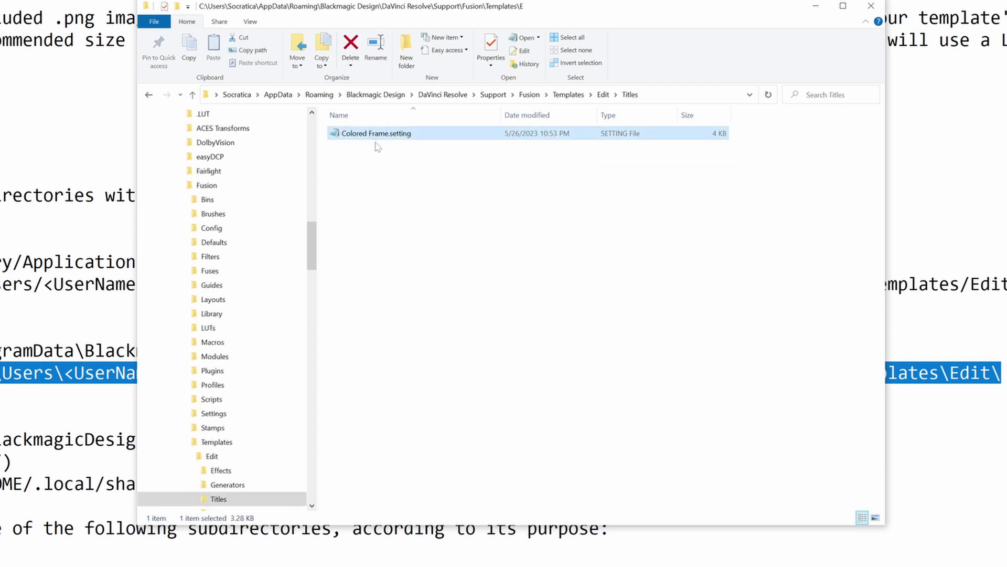
key("Delete")
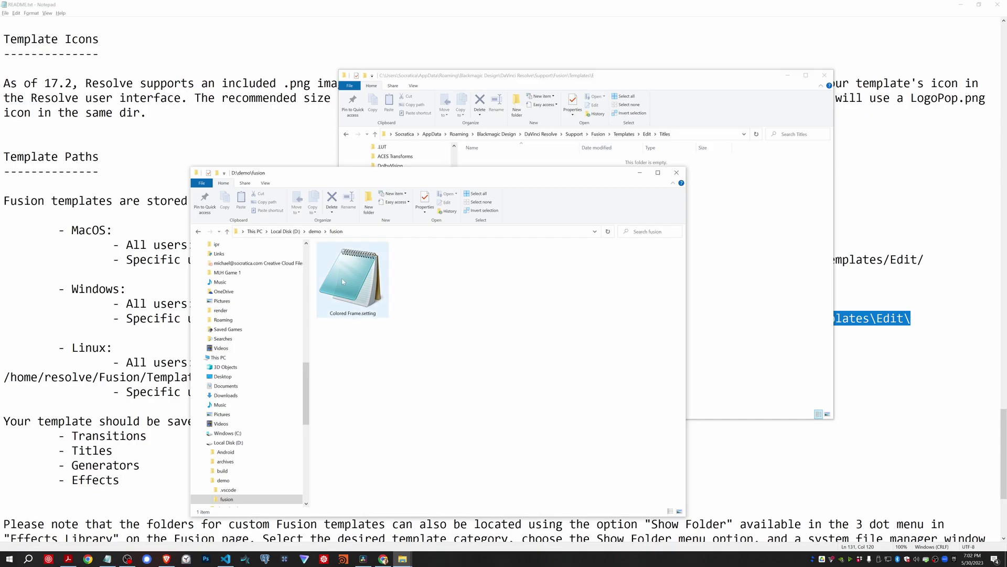
left_click(341, 278)
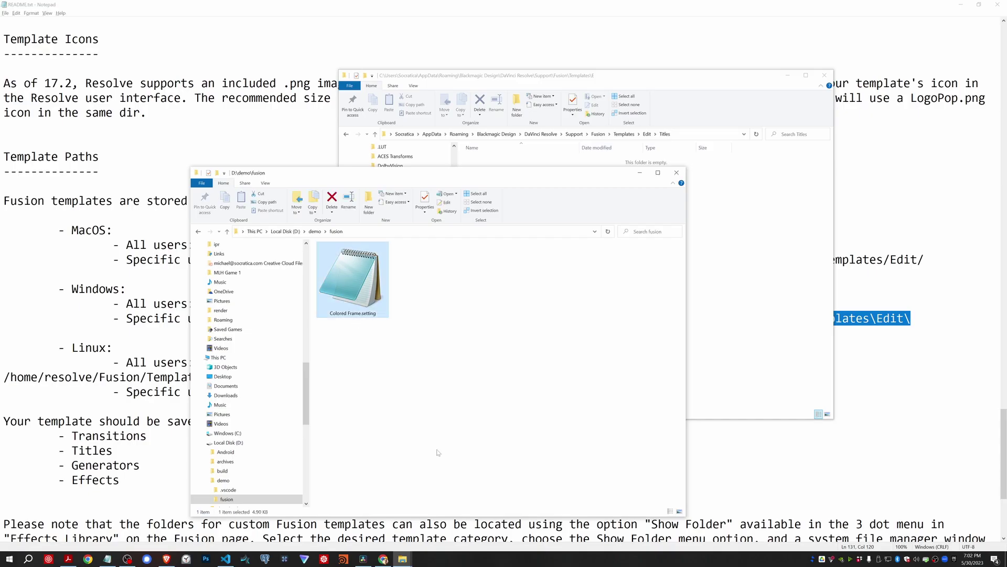
left_click(739, 306)
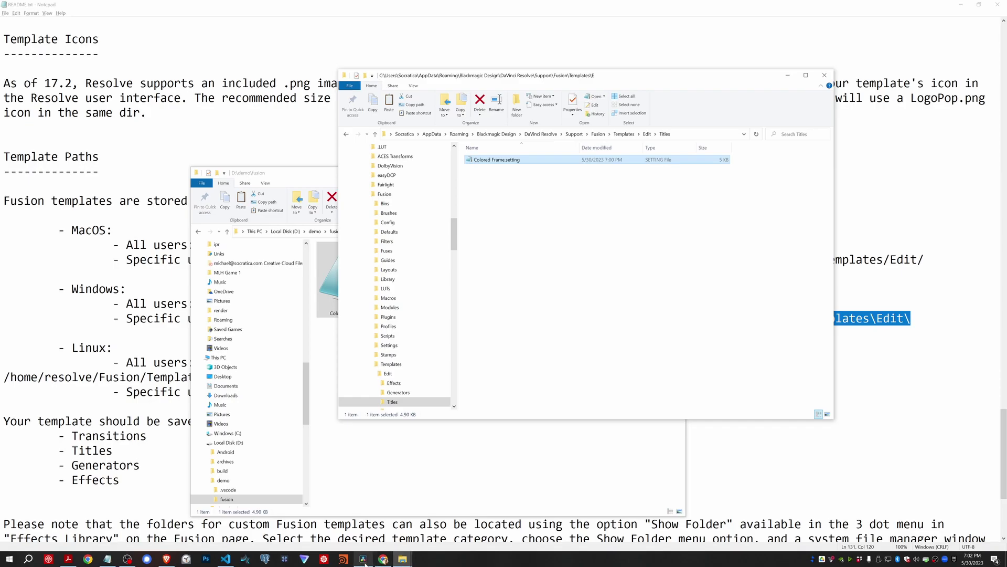
Switch to DaVinci Resolve and delete the ColoredFrame node from the Fusion composition
left_click(383, 559)
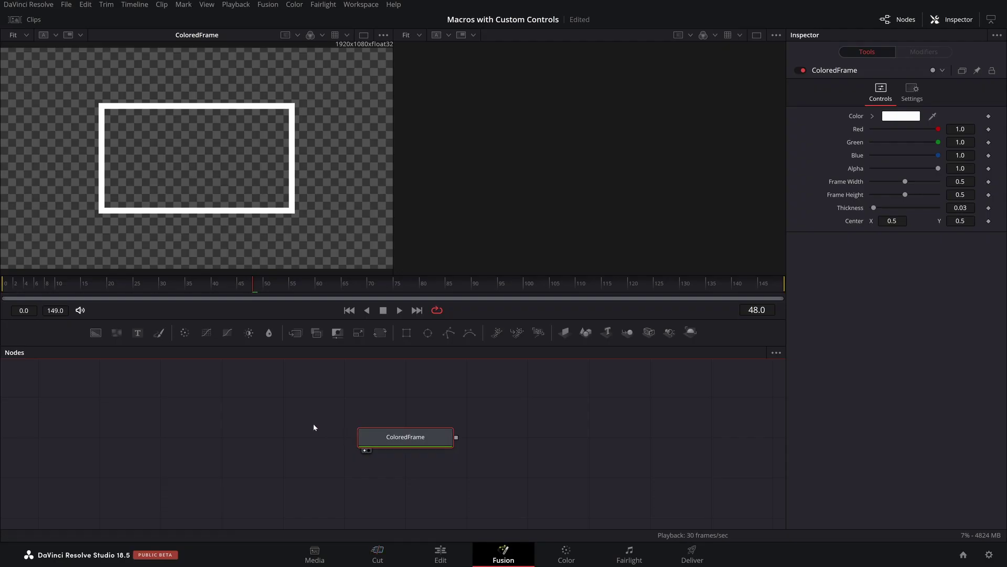
left_click_drag(308, 396, 529, 463)
key("Delete")
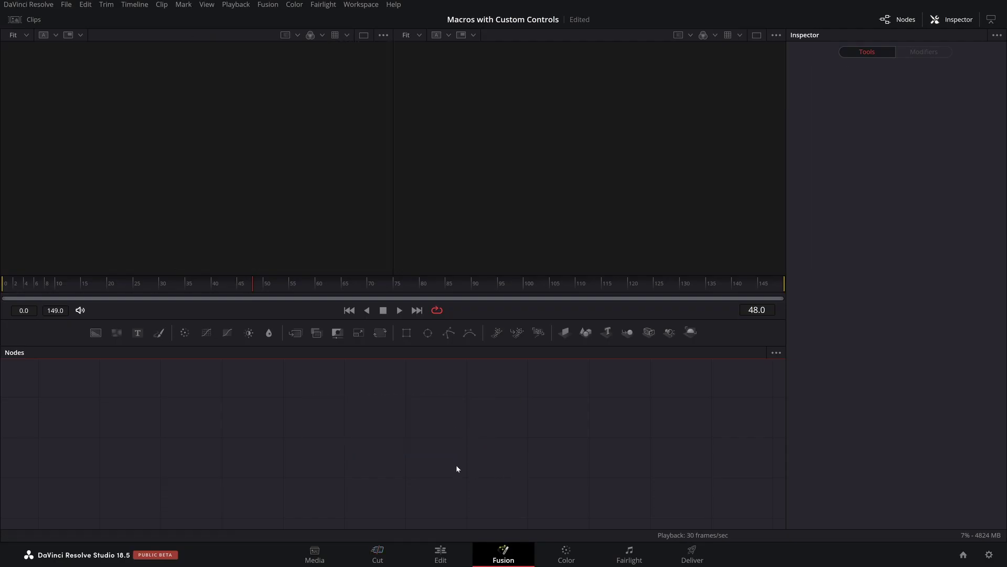
Open Timeline 1 on the Edit page and delete the existing clip from it
key("alt+Tab")
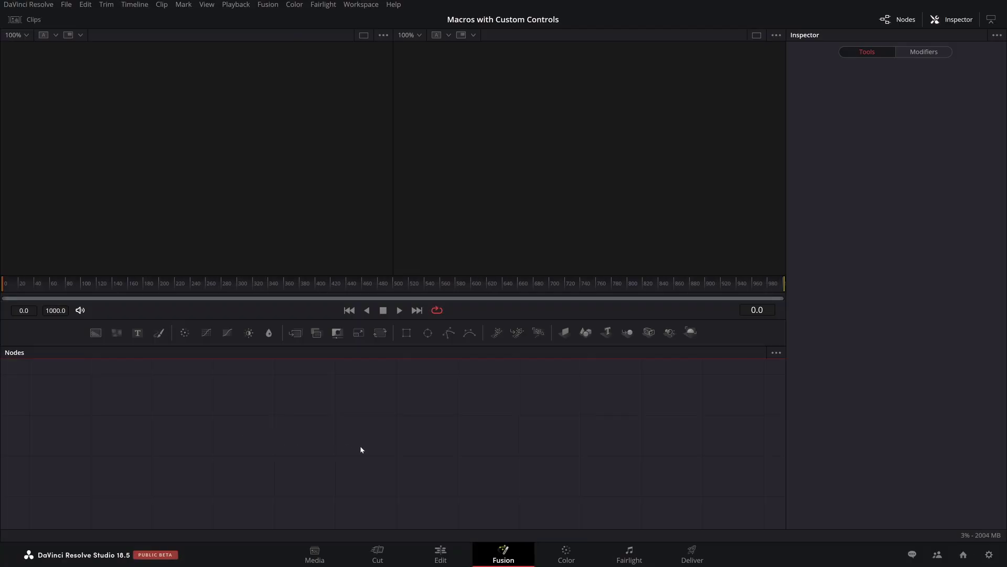
left_click(441, 554)
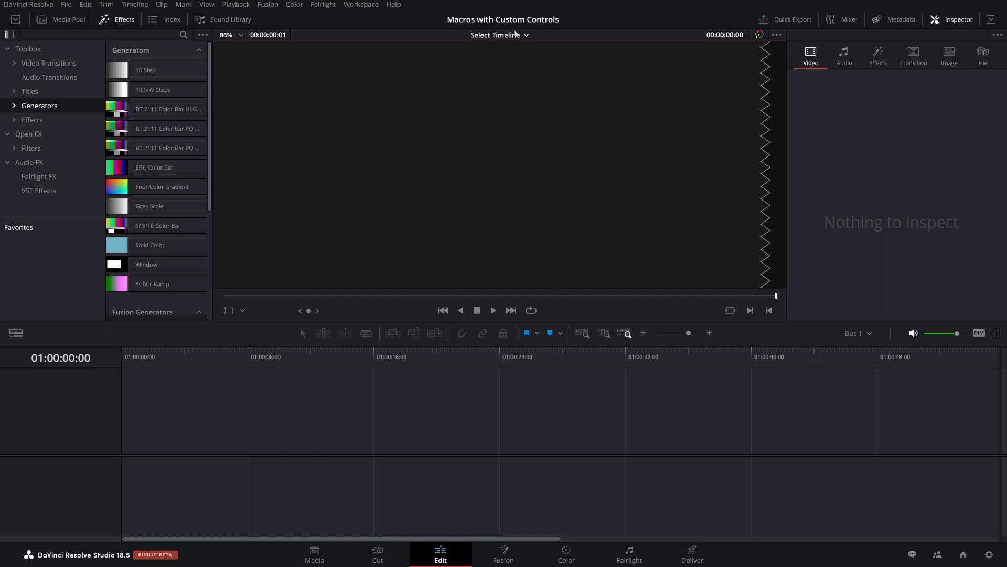
left_click(513, 35)
left_click(522, 48)
left_click(342, 431)
key("Delete")
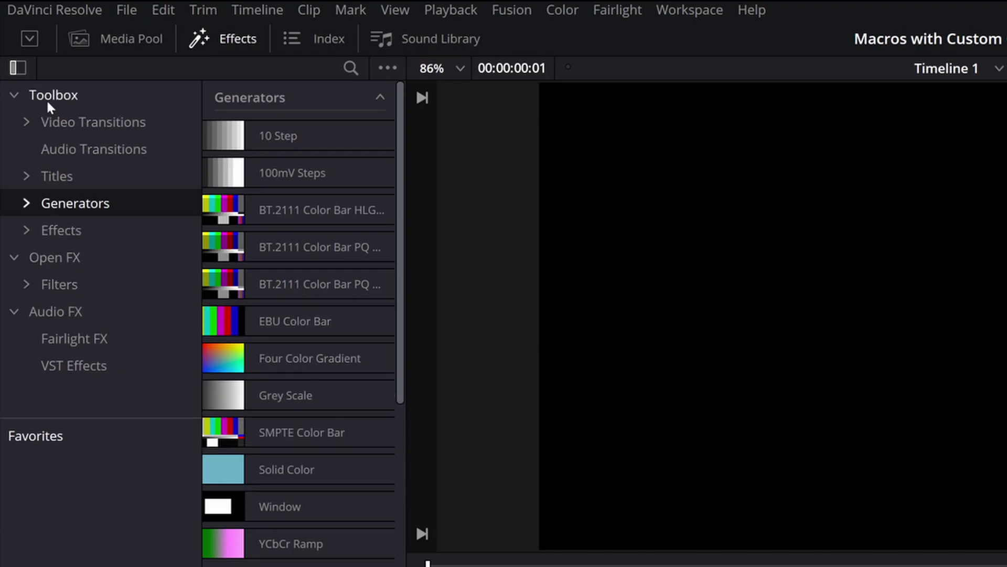
Browse the Titles effects and filter them by "Colo" to find the Colored Frame title
left_click(57, 184)
scroll(347, 278, "down", 15)
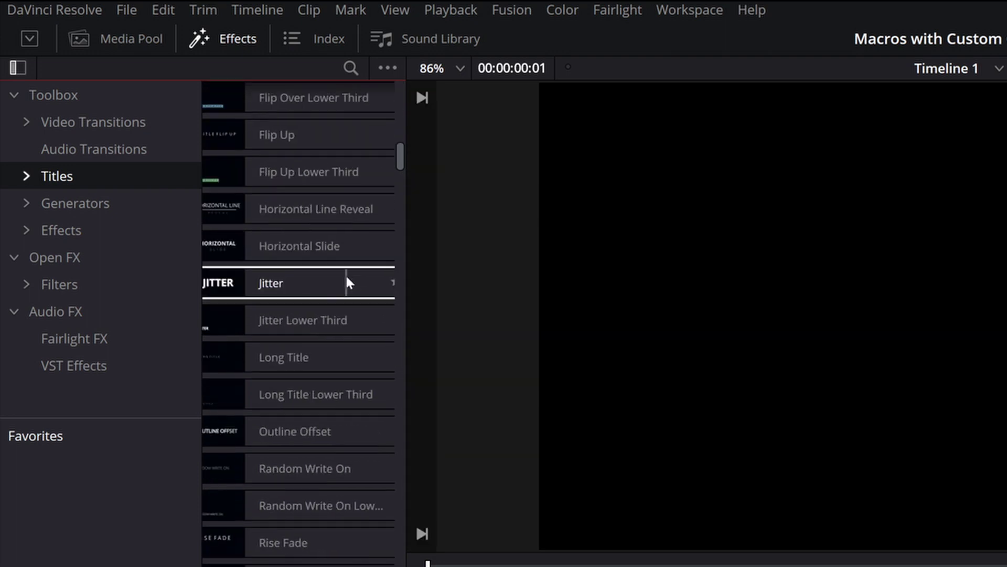
scroll(346, 282, "down", 10)
left_click_drag(402, 180, 373, 93)
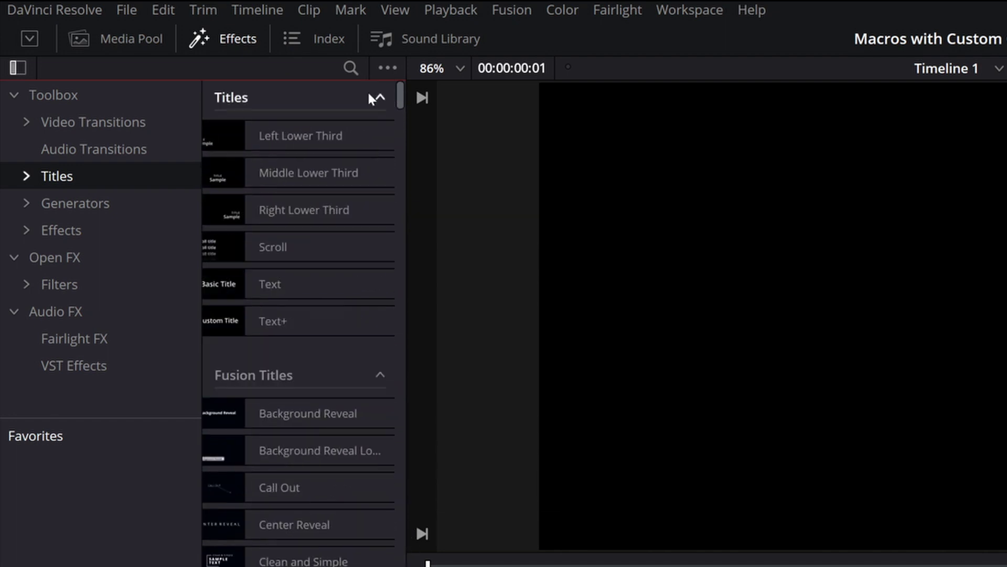
left_click(351, 68)
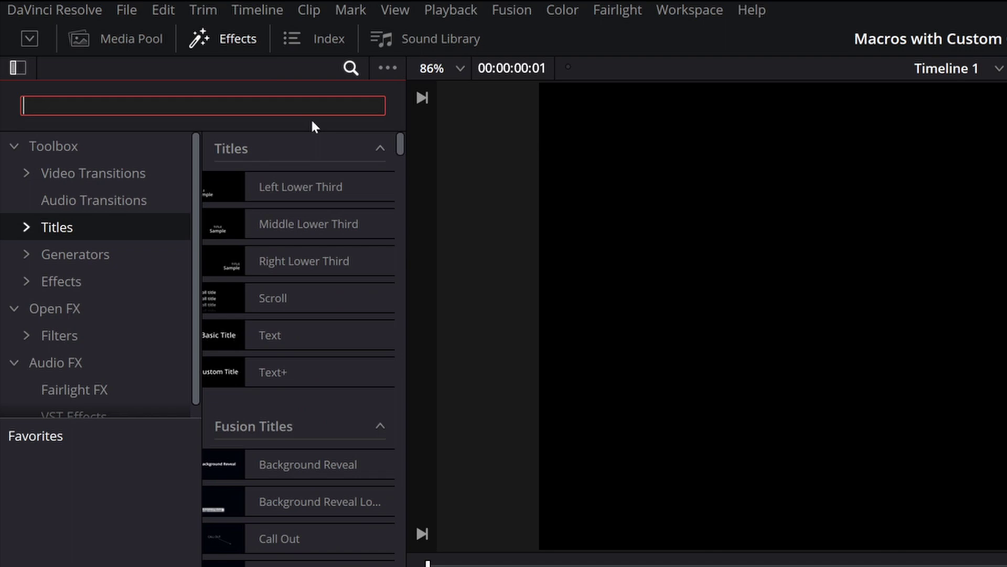
type("Colo")
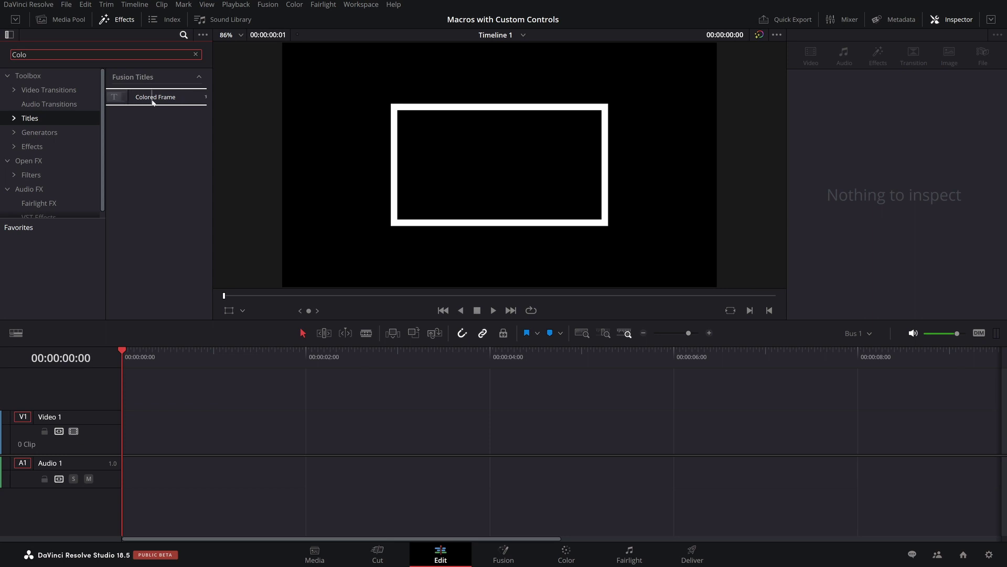
Add the Colored Frame title at the start of Video 1, park the playhead at 00:00:01:15, and set its Alpha to 0.0
left_click_drag(152, 103, 131, 441)
left_click_drag(191, 353, 260, 352)
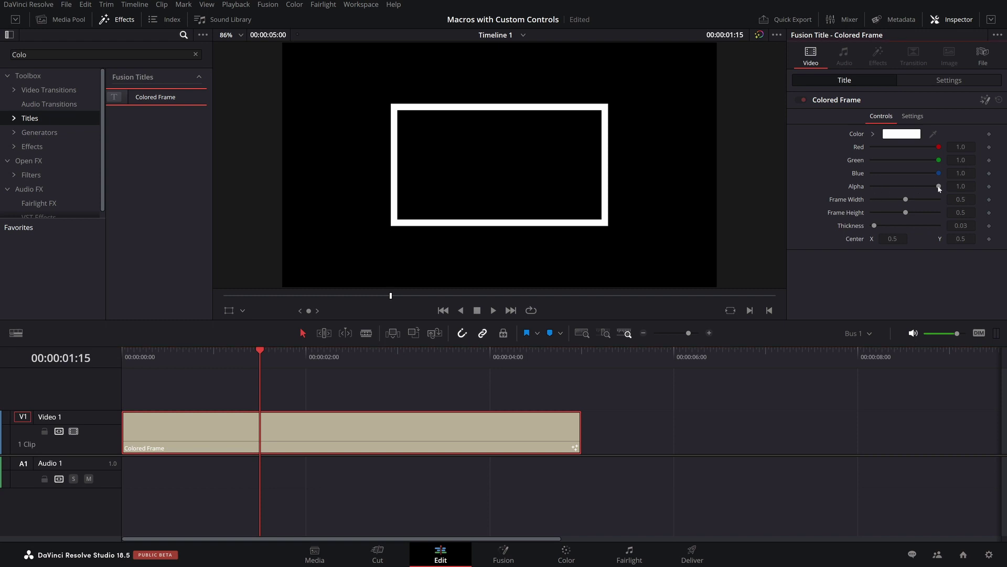
left_click(241, 391)
left_click(293, 427)
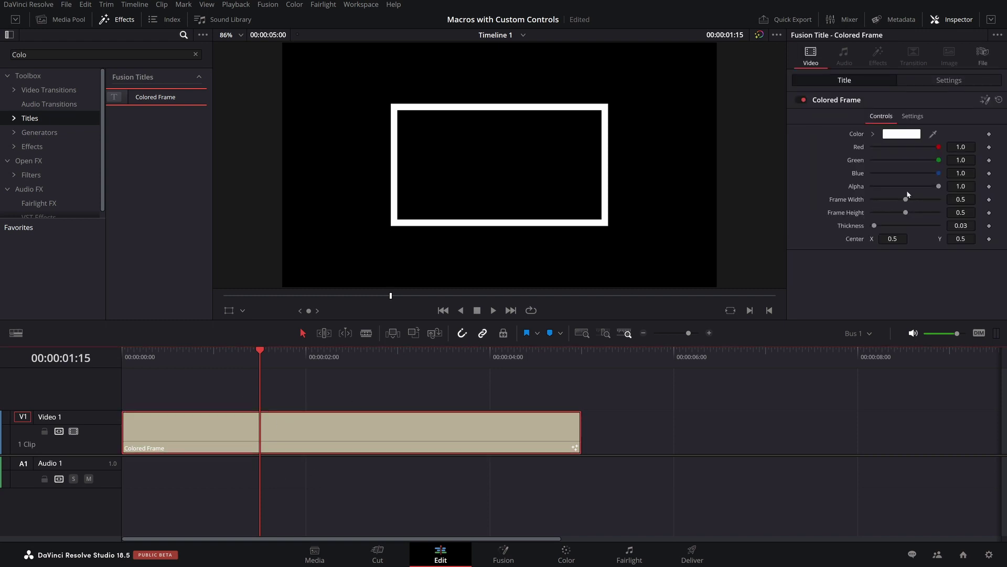
left_click_drag(940, 186, 871, 187)
Move the Colored Frame clip to Video 2 and place a blue Solid Color generator beneath it on Video 1
left_click_drag(271, 438, 270, 395)
left_click(38, 132)
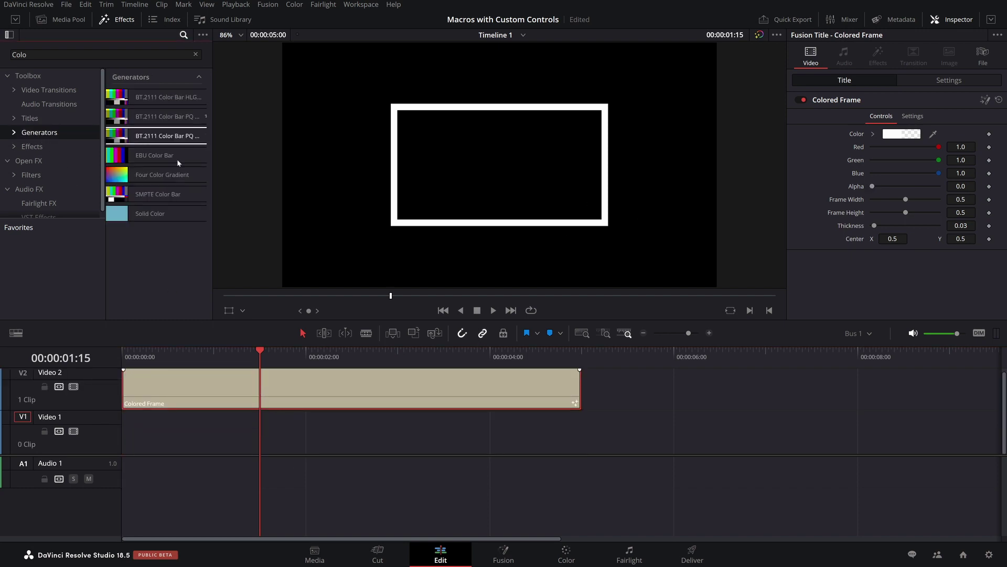
left_click_drag(157, 213, 130, 429)
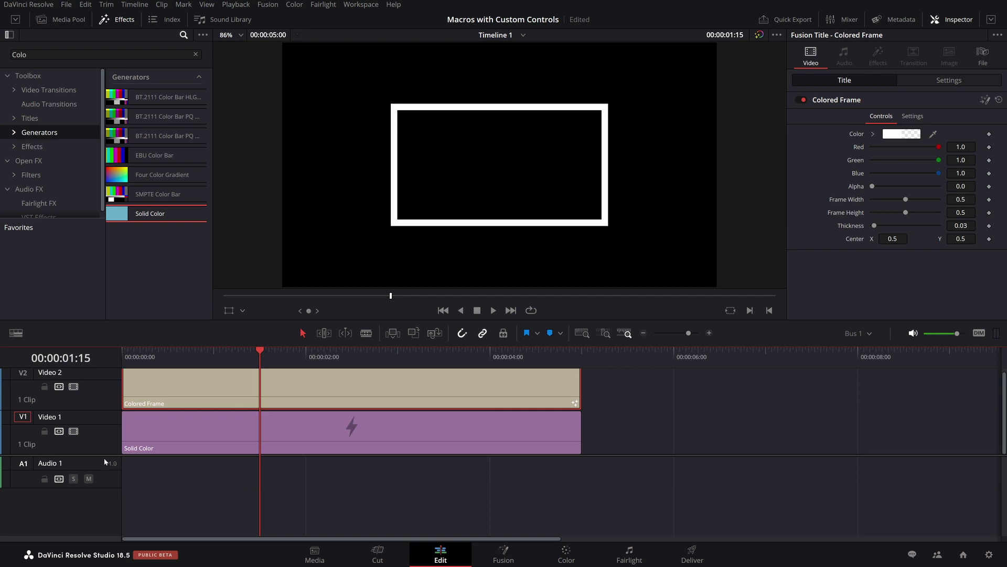
left_click(129, 440)
left_click(870, 116)
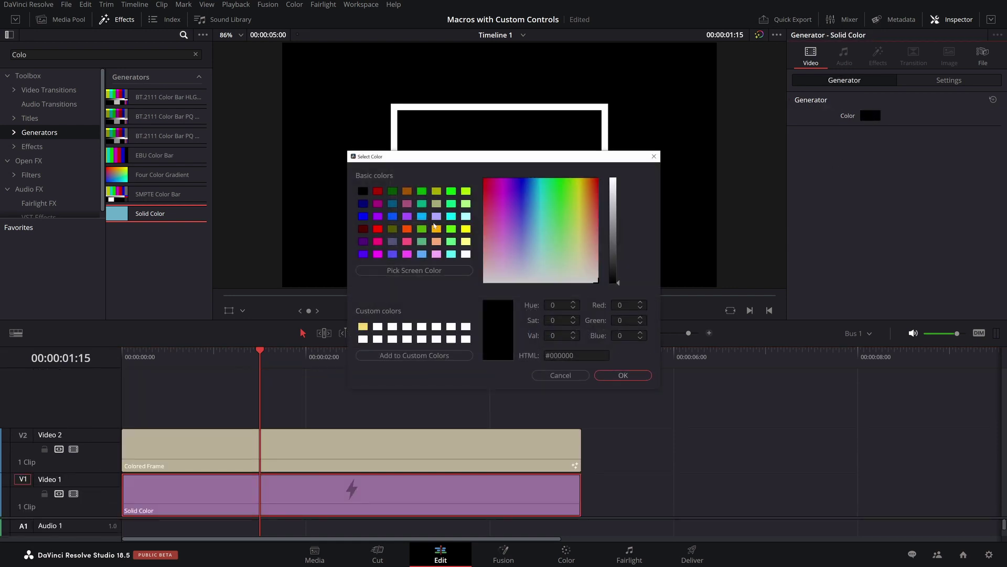
left_click(392, 215)
left_click(623, 374)
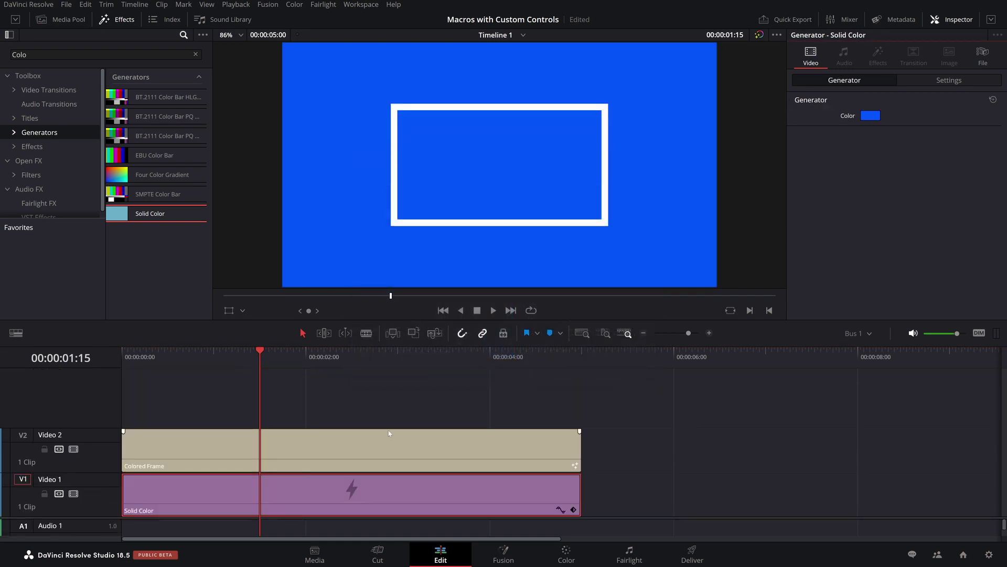
Set the Colored Frame's Alpha to 1.0 and clear both clips from the timeline
left_click(360, 450)
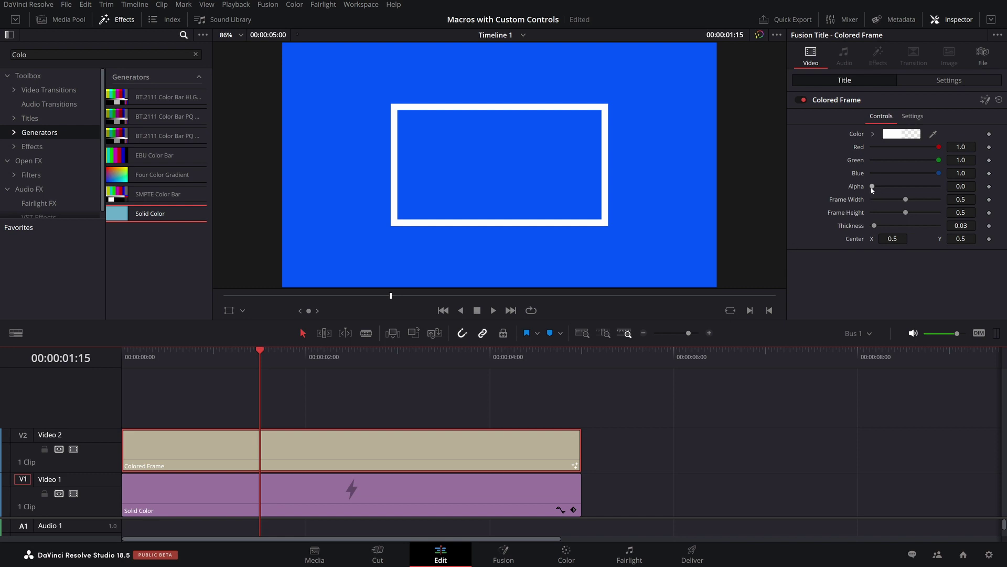
left_click_drag(873, 187, 937, 187)
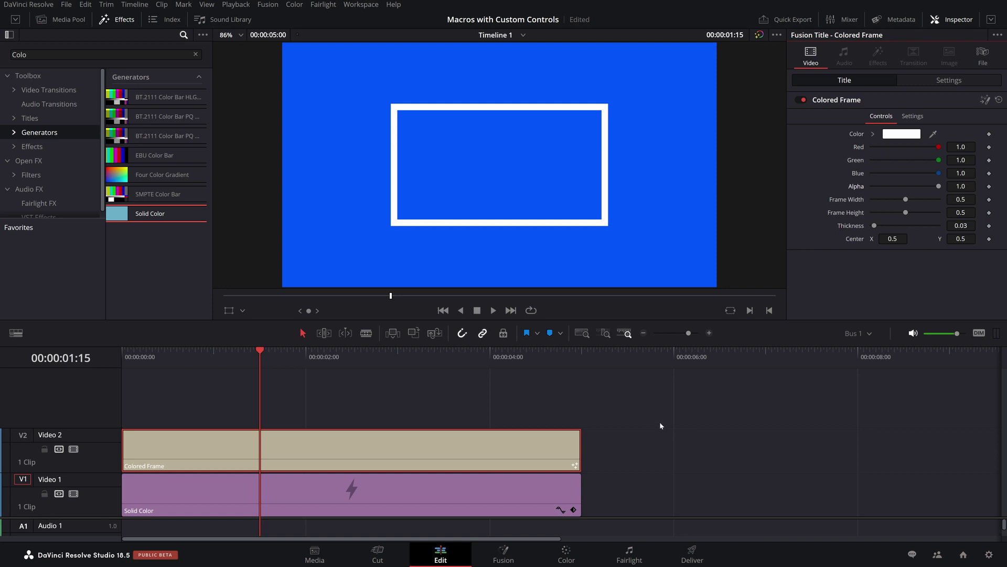
left_click(532, 410)
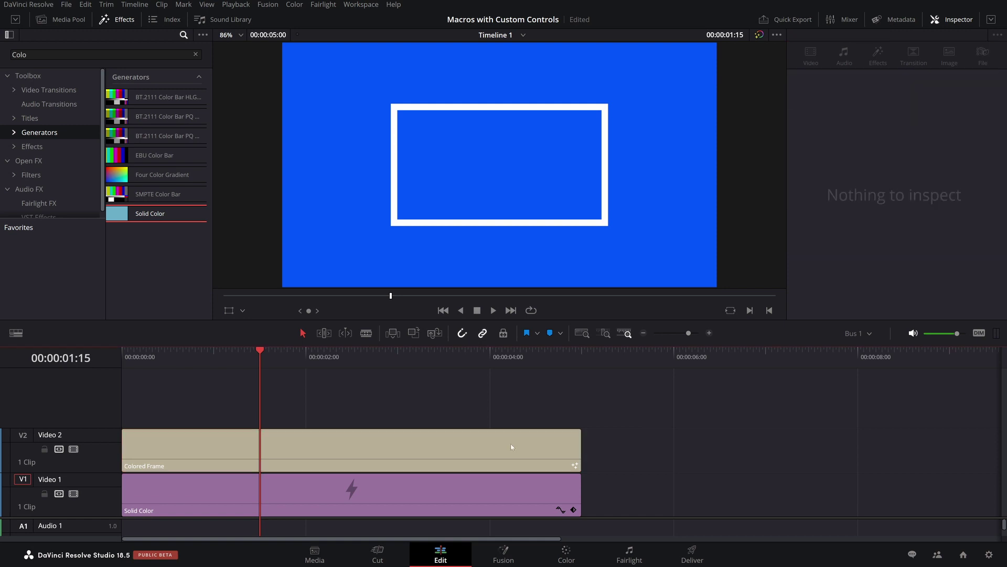
left_click(376, 499)
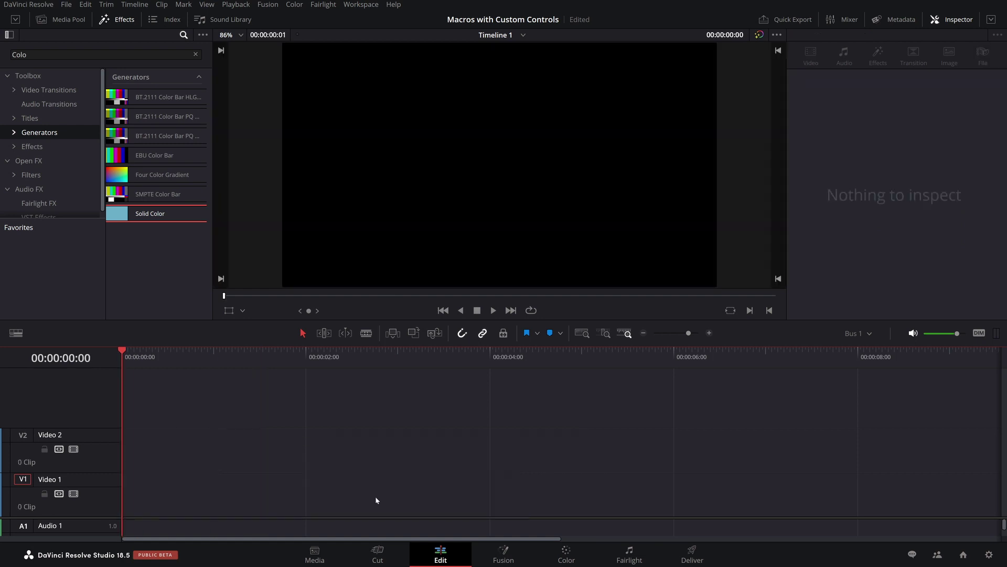
Add the Colored Frame title at the timeline start again, set the playhead to 00:00:01:28, and move the clip up to Video 2
left_click(59, 118)
left_click_drag(155, 97, 123, 496)
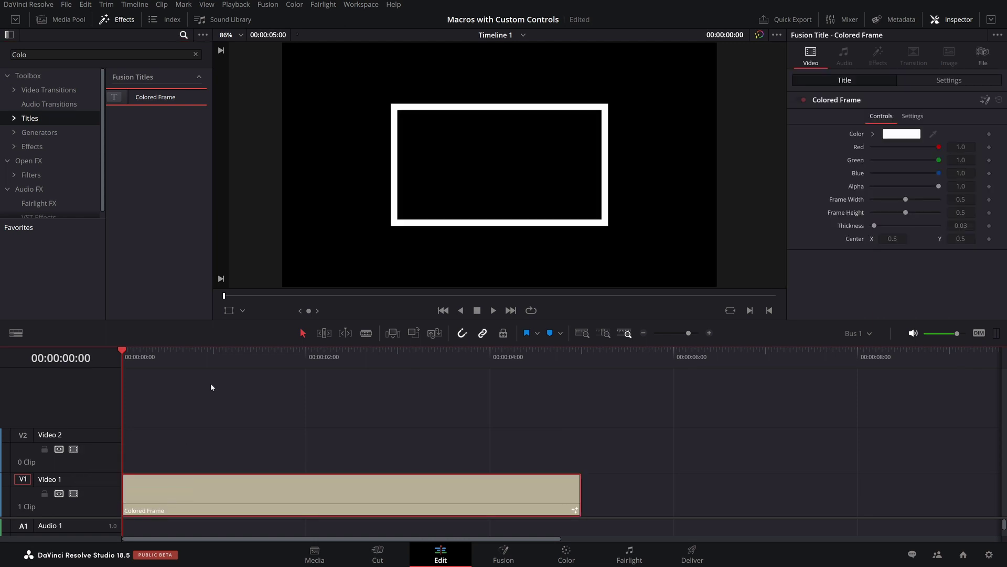
left_click(299, 419)
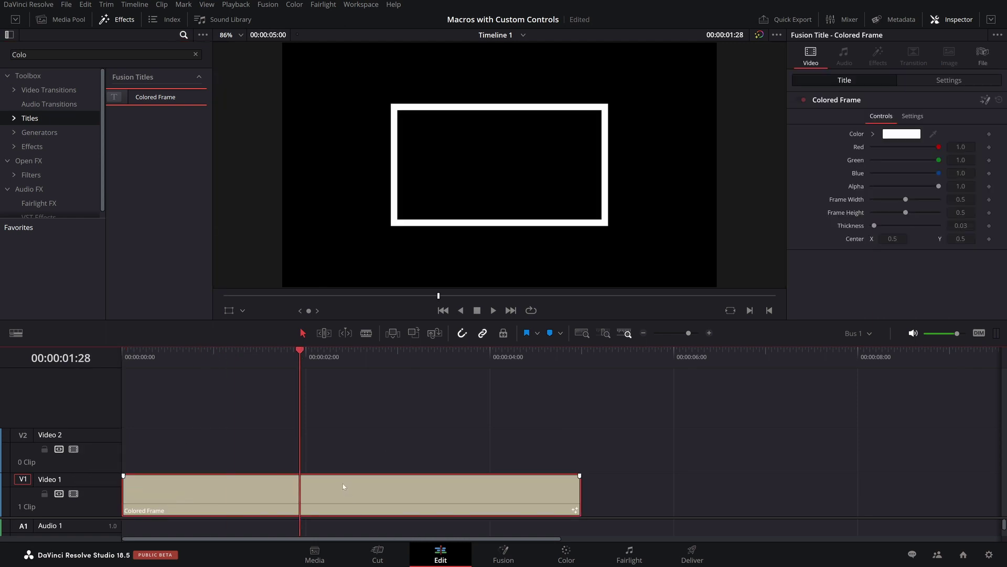
left_click_drag(343, 487, 290, 431)
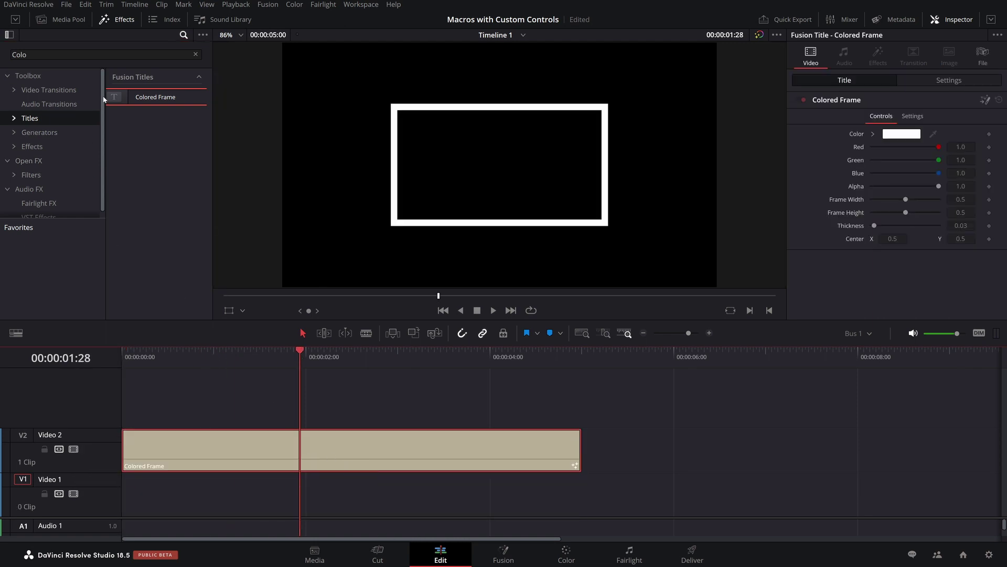
Place a Solid Color generator at the start of Video 1, directly beneath the Colored Frame title
left_click(32, 54)
key("BackSpace")
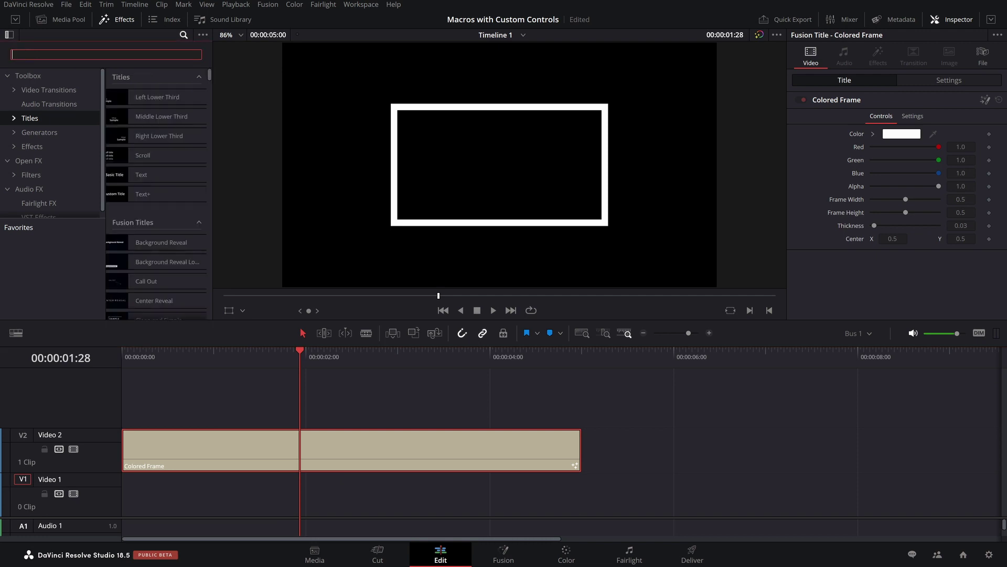
type("s")
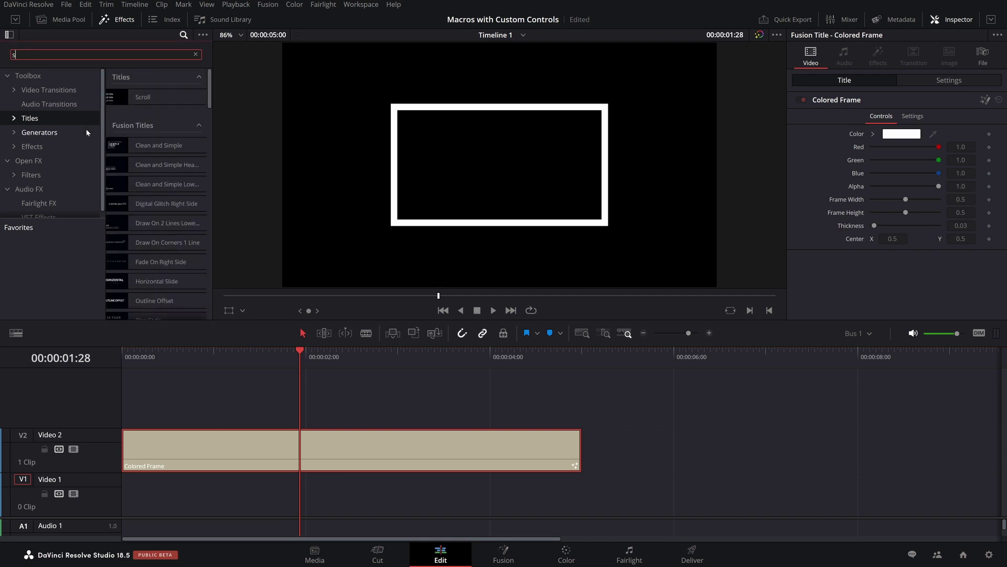
left_click(86, 131)
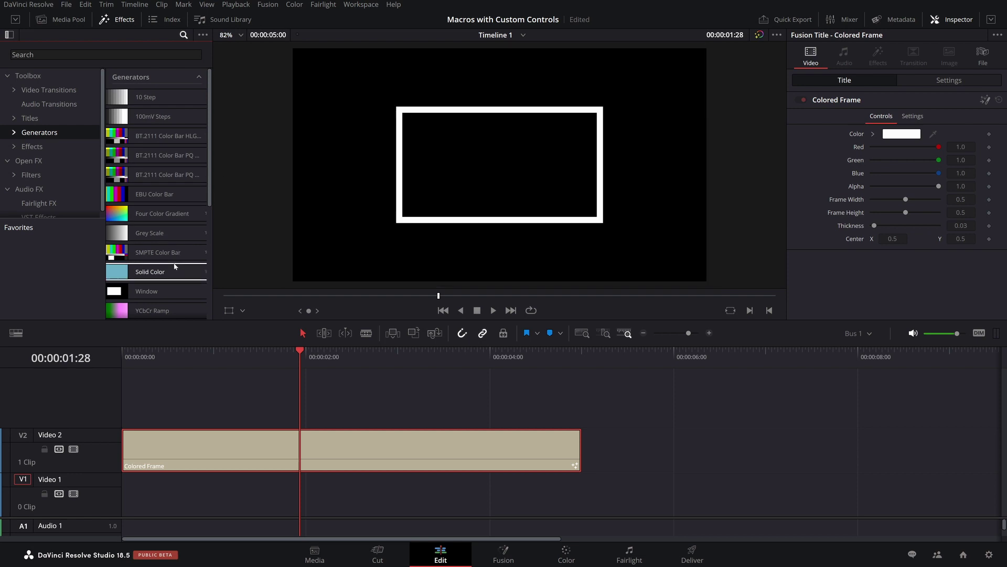
left_click_drag(175, 266, 124, 501)
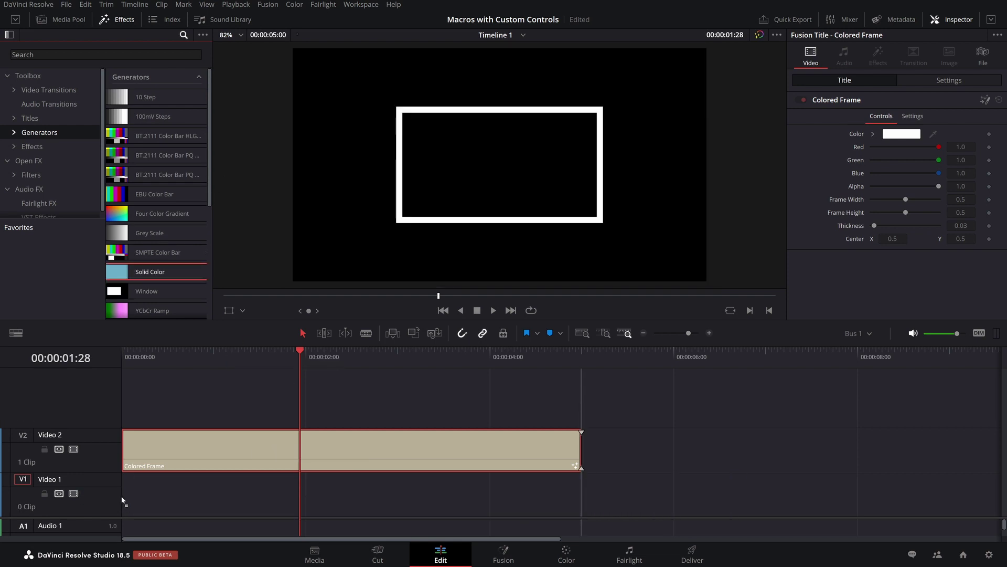
left_click_drag(168, 274, 157, 481)
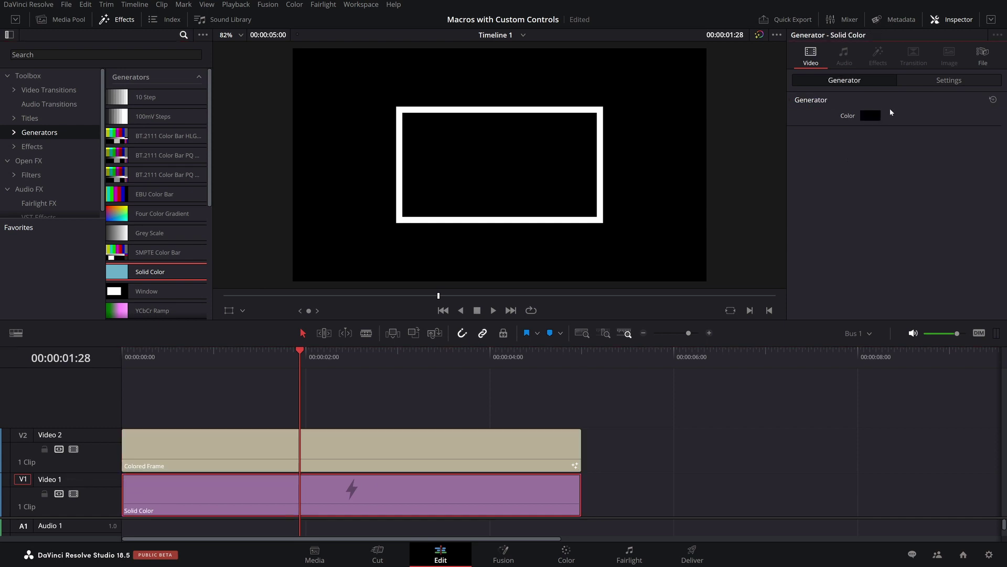
Change the Solid Color generator's color to the dark red basic color
left_click(867, 115)
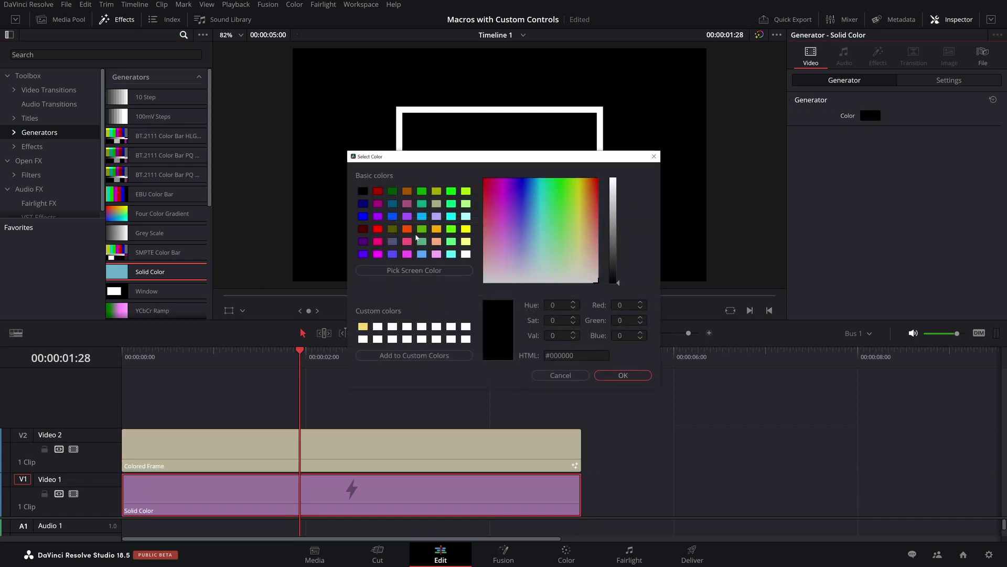
left_click(378, 192)
key("Return")
Set the Colored Frame title's color to a very dark red, with Red 0.196078, Green 0.0 and Blue 0.0
left_click(451, 445)
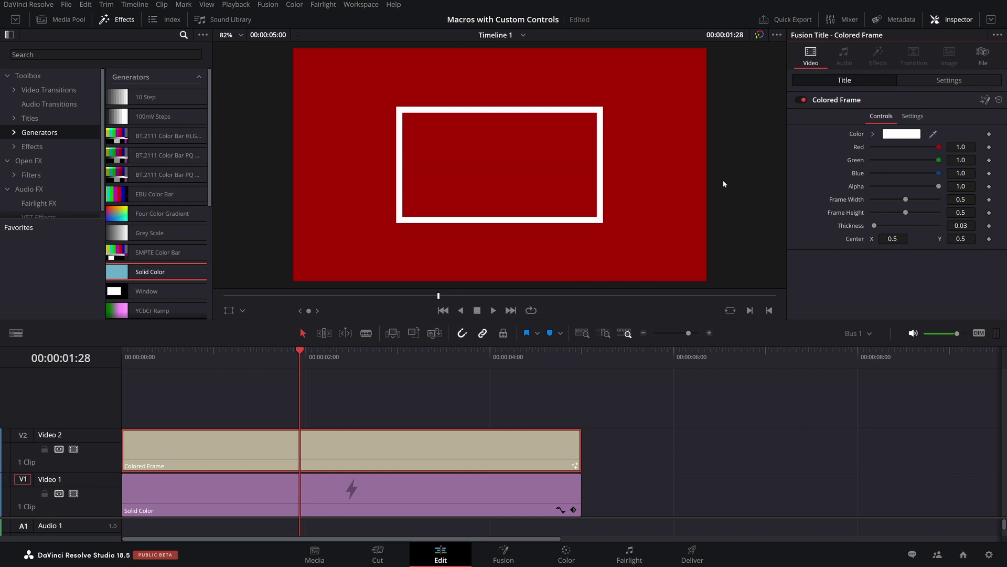
left_click(898, 136)
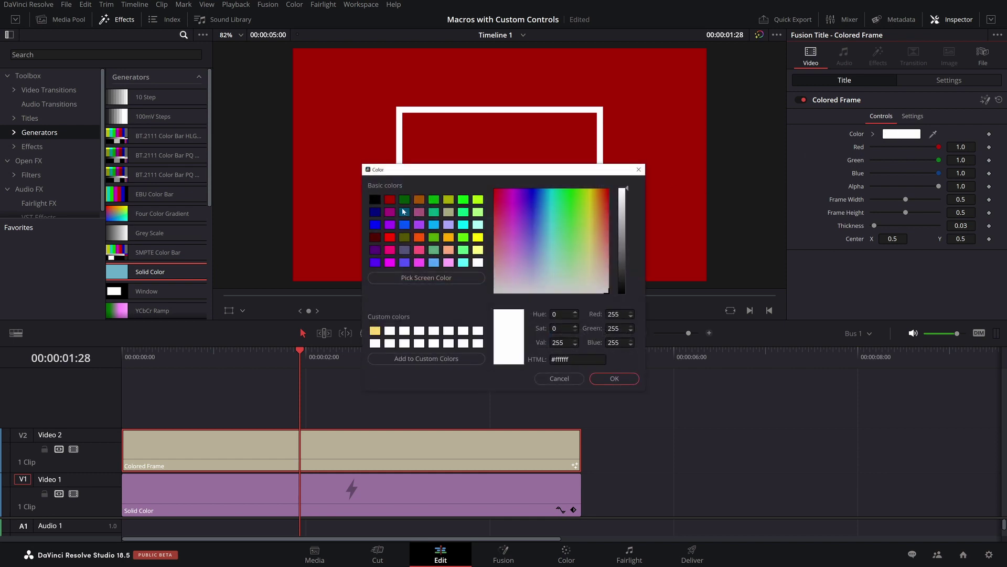
left_click(390, 200)
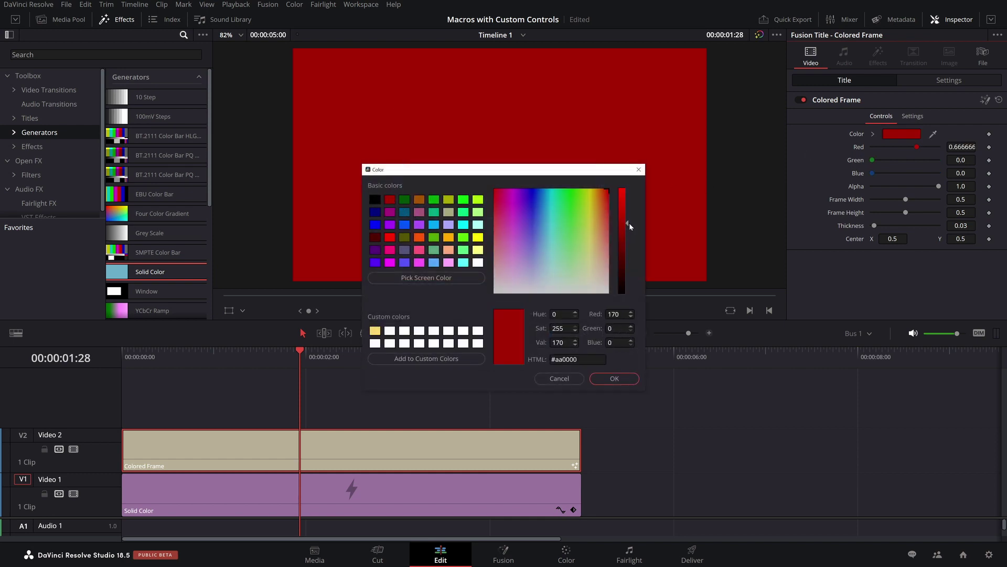
left_click_drag(629, 223, 632, 272)
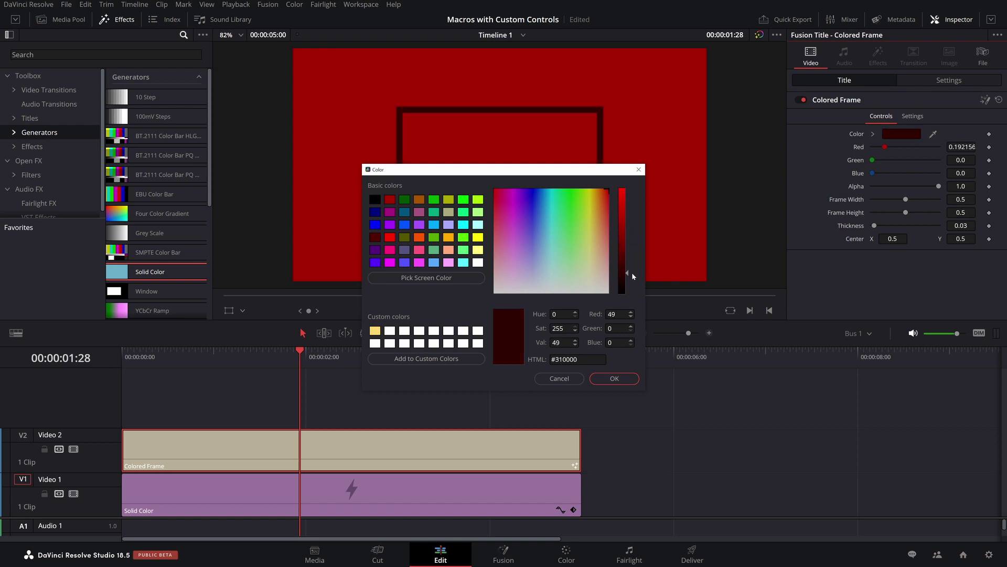
left_click(612, 378)
left_click(714, 452)
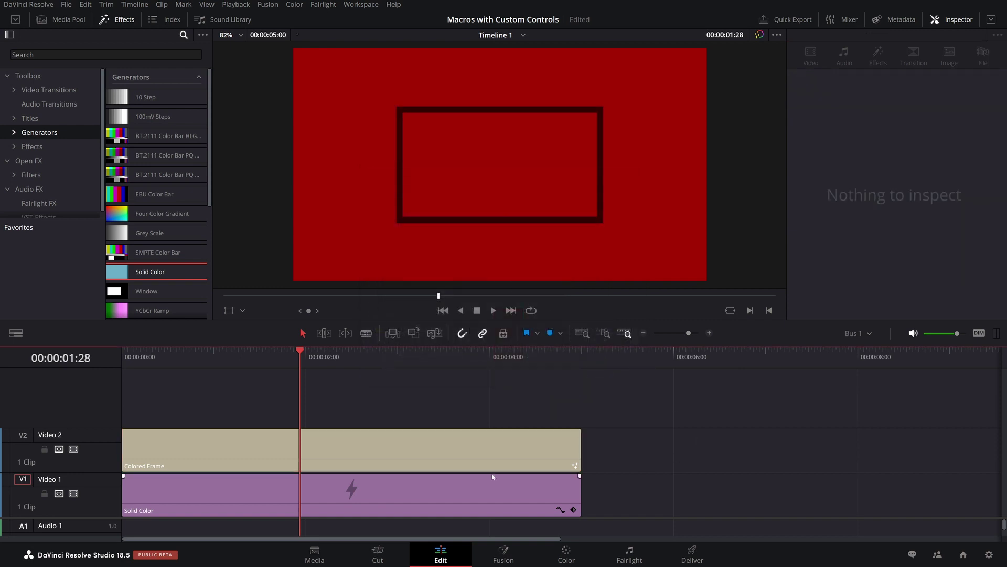
left_click(412, 435)
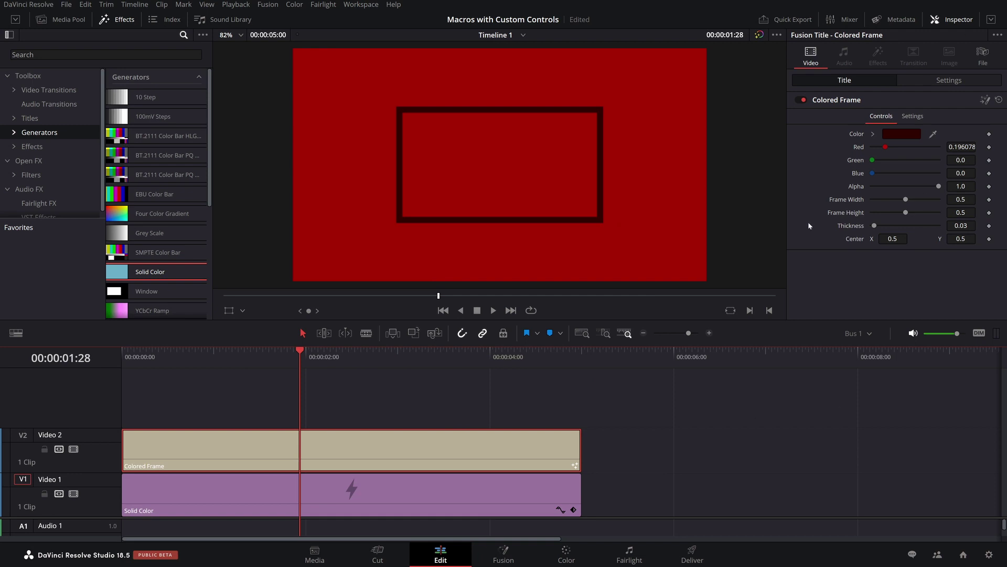
left_click(355, 376)
left_click(362, 457)
Switch to Visual Studio Code and review Colored Frame.setting, including its instance inputs, rectangle mask expressions, and FrameColor inputs and user controls
key("alt+Tab")
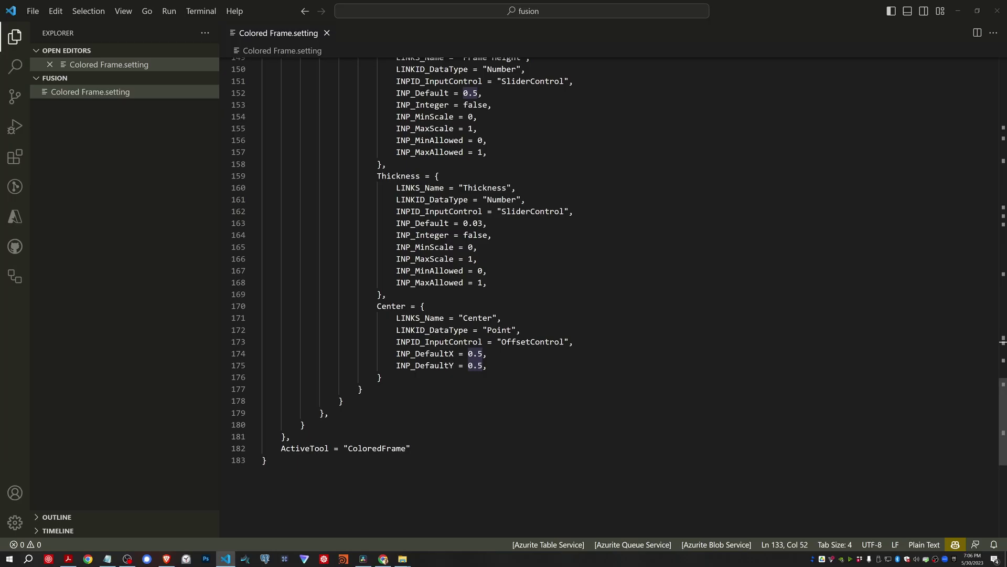
scroll(990, 154, "up", 20)
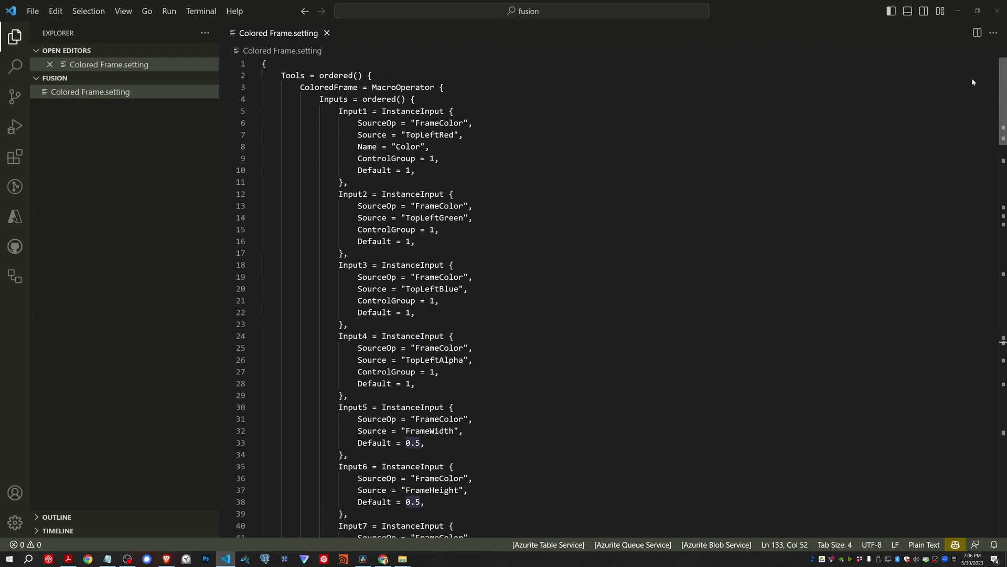
scroll(609, 296, "down", 10)
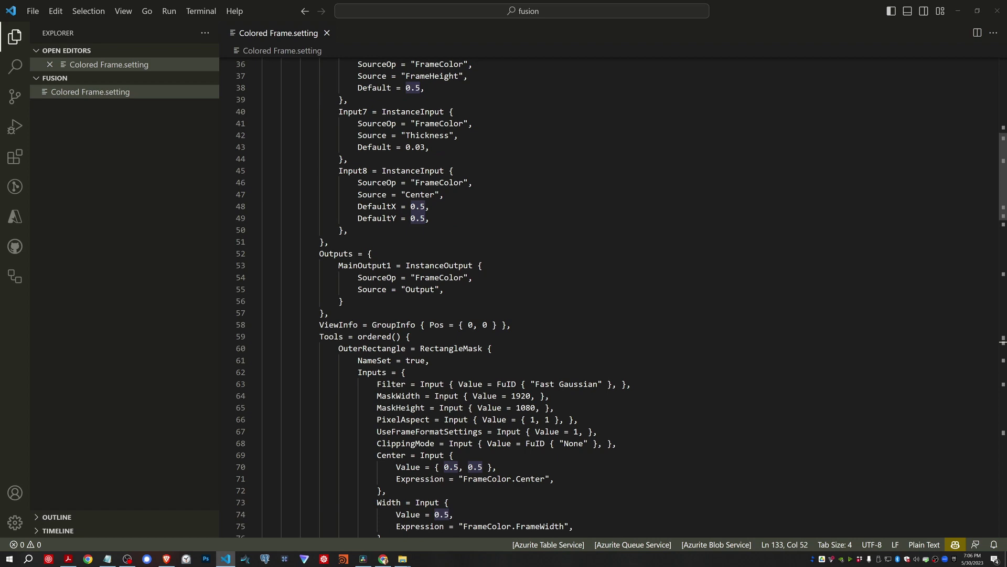
scroll(608, 296, "down", 3)
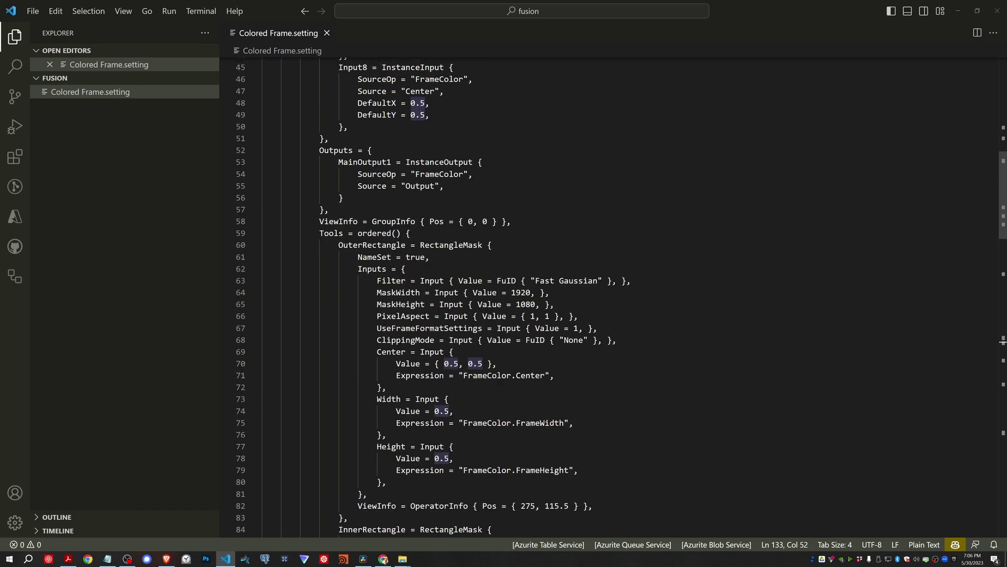
scroll(609, 297, "down", 20)
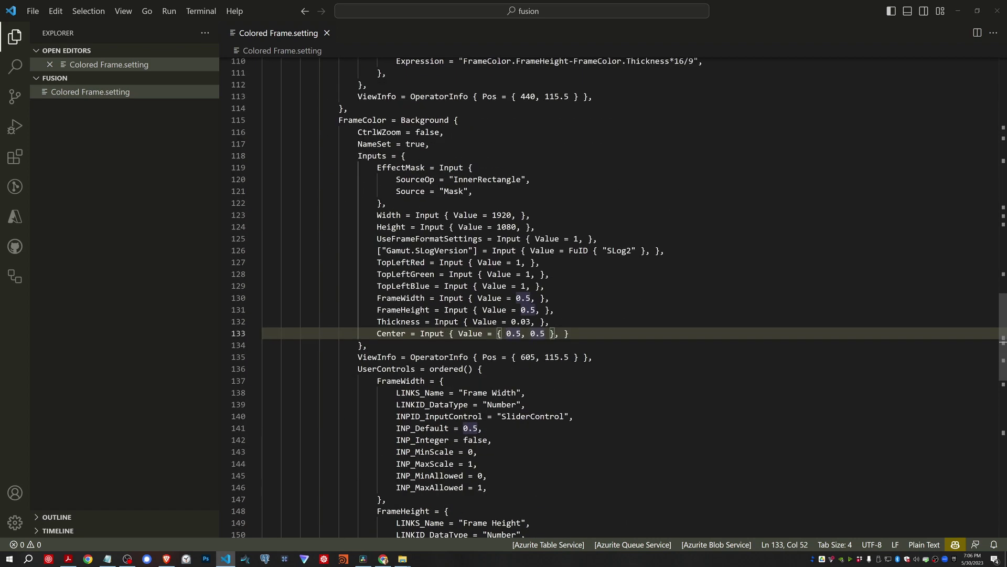
left_click(439, 214)
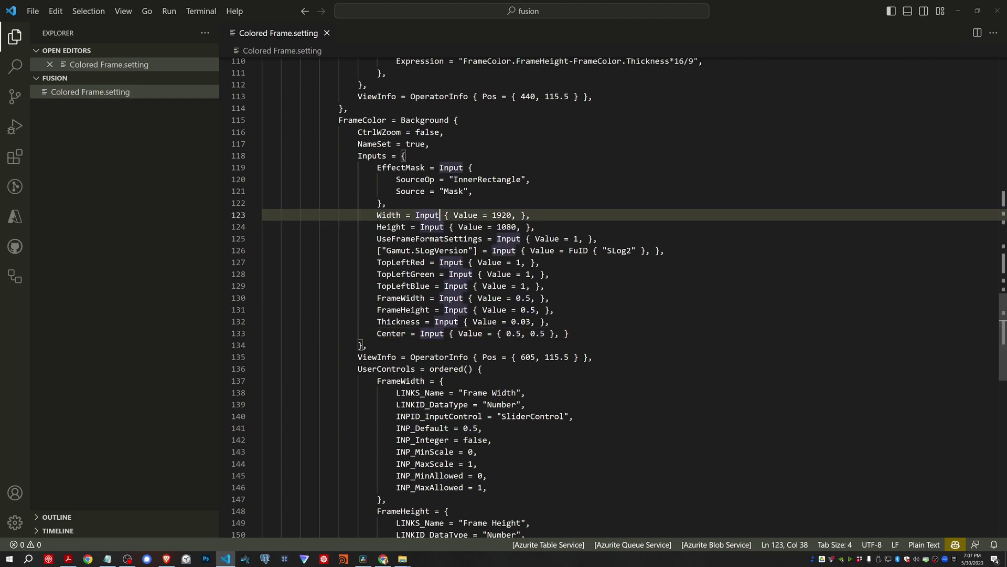
scroll(439, 214, "up", 7)
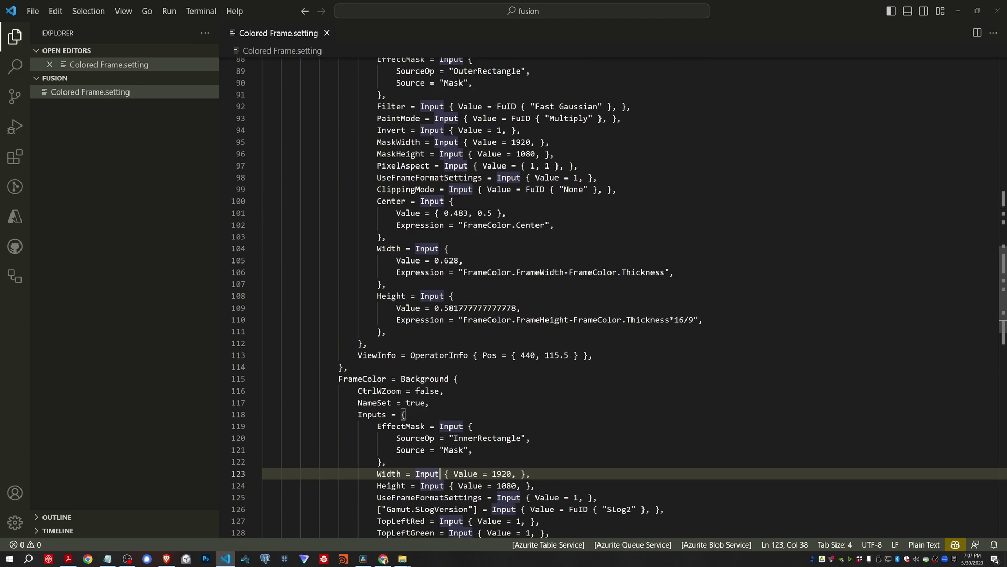
scroll(439, 214, "up", 11)
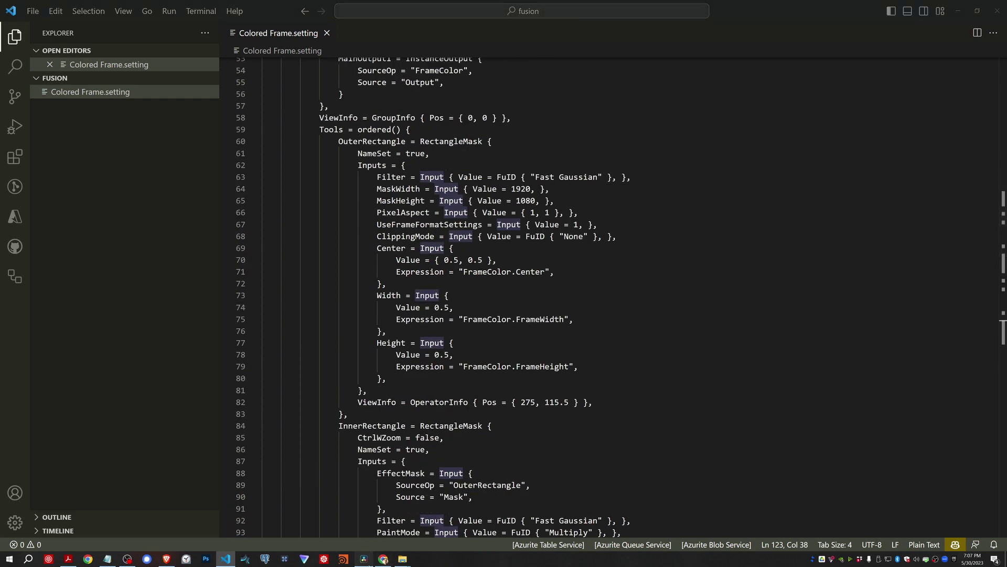
Switch back to DaVinci Resolve, check the available Help options, and clear the timeline selection
left_click(363, 559)
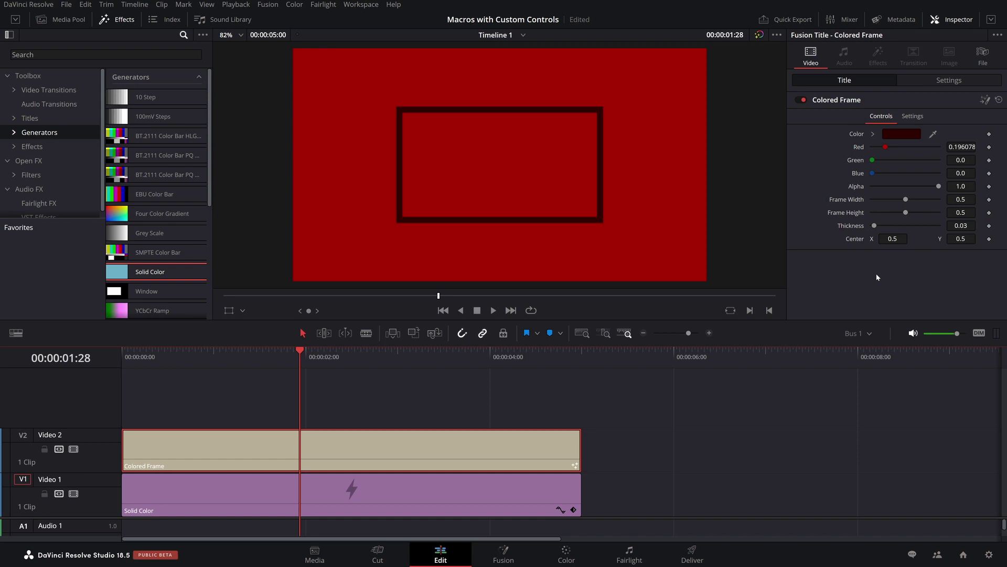
left_click(399, 5)
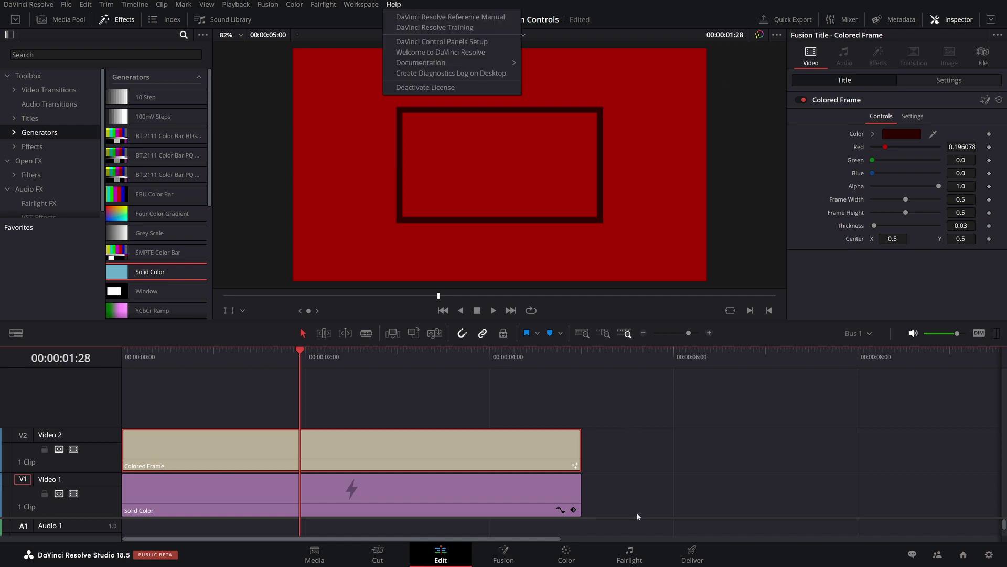
left_click(643, 449)
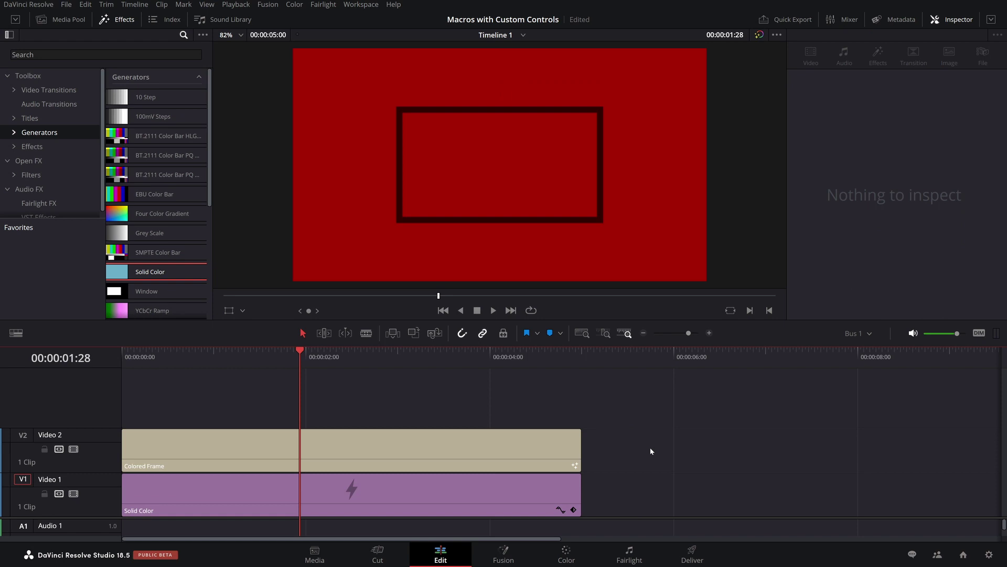